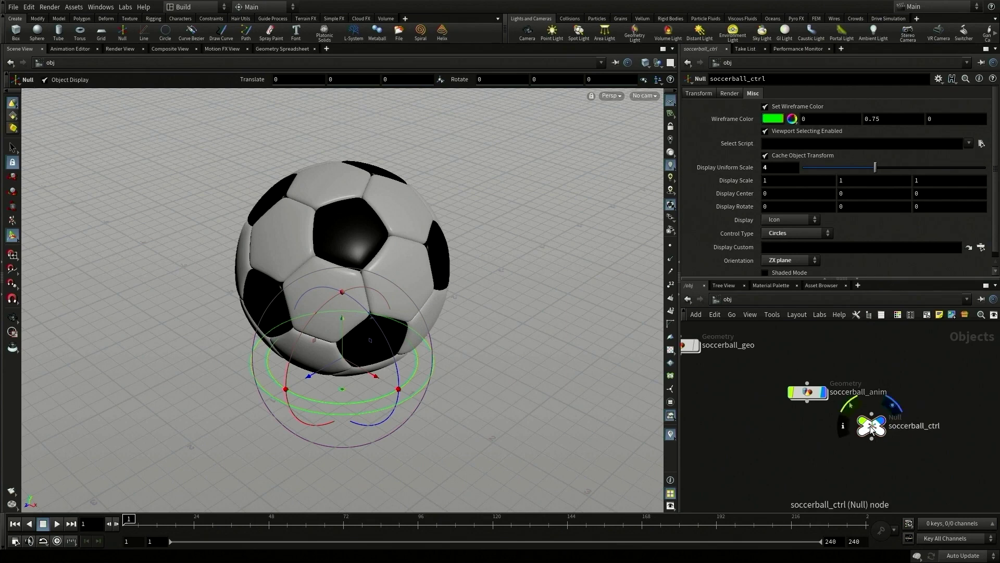
# - Place soccerball_ctrl above soccerball_anim and parent the soccerball_anim geometry to it
pyautogui.moveTo(873, 428); pyautogui.dragTo(838, 347)
pyautogui.moveTo(808, 394); pyautogui.dragTo(837, 418)
pyautogui.moveTo(836, 358); pyautogui.dragTo(836, 407)
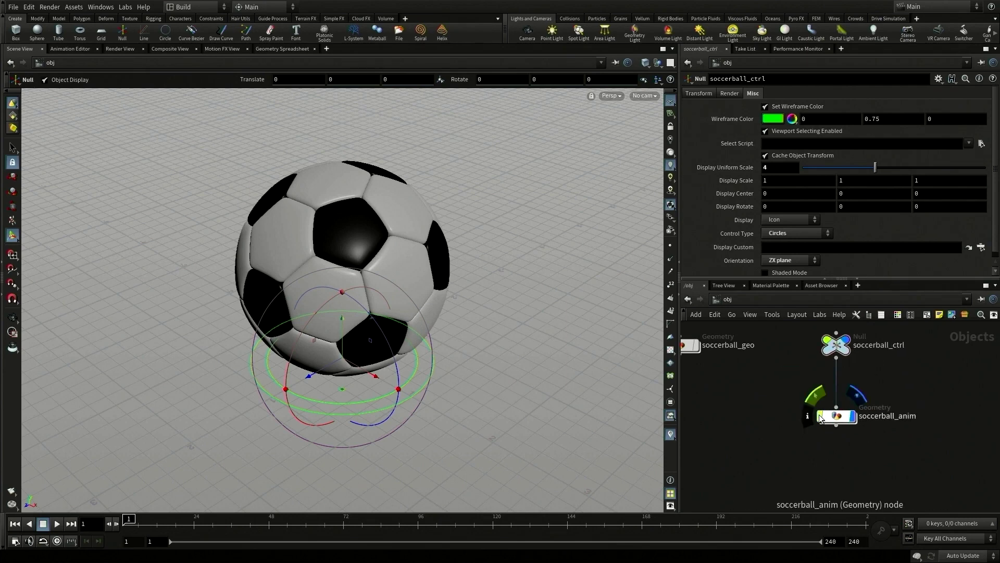
pyautogui.press('s')
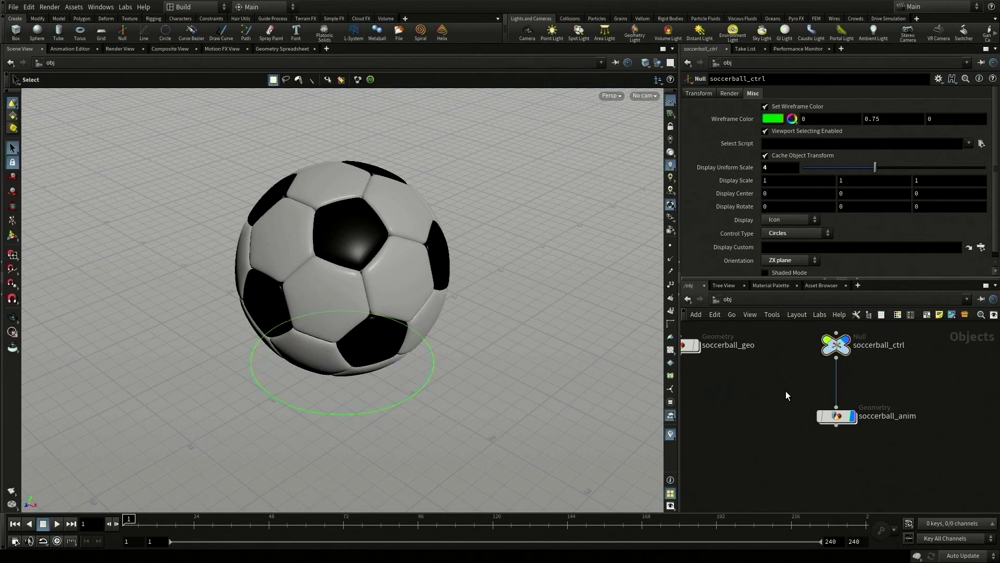
# - Copy the Translate X parameter of soccerball_ctrl for referencing
pyautogui.click(836, 344)
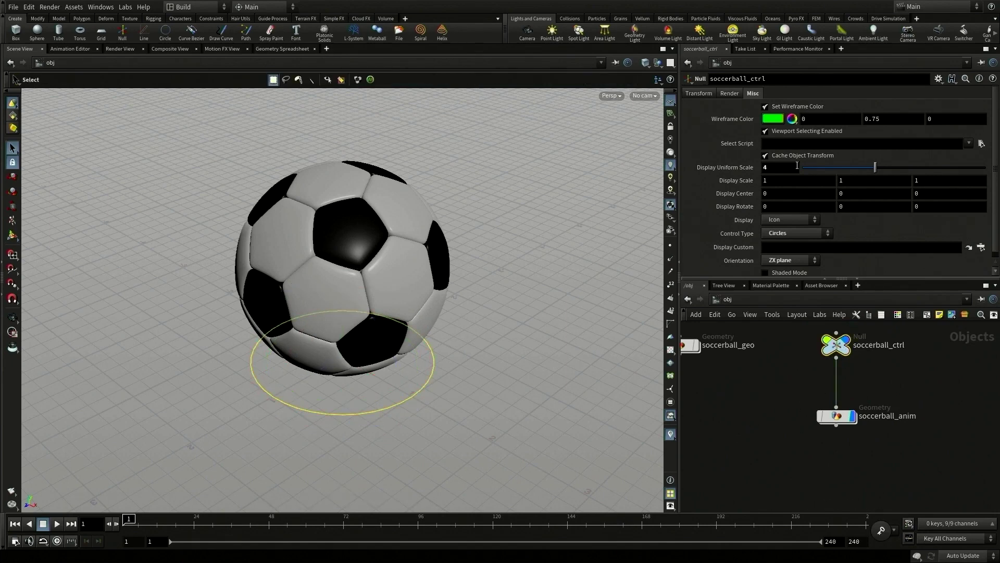
pyautogui.click(699, 93)
pyautogui.click(765, 121)
pyautogui.rightClick(767, 120)
pyautogui.click(795, 196)
# - Inside soccerball_anim, make room in the node chain and insert a Transform node between subdivide2 and matchsize1
pyautogui.doubleClick(837, 416)
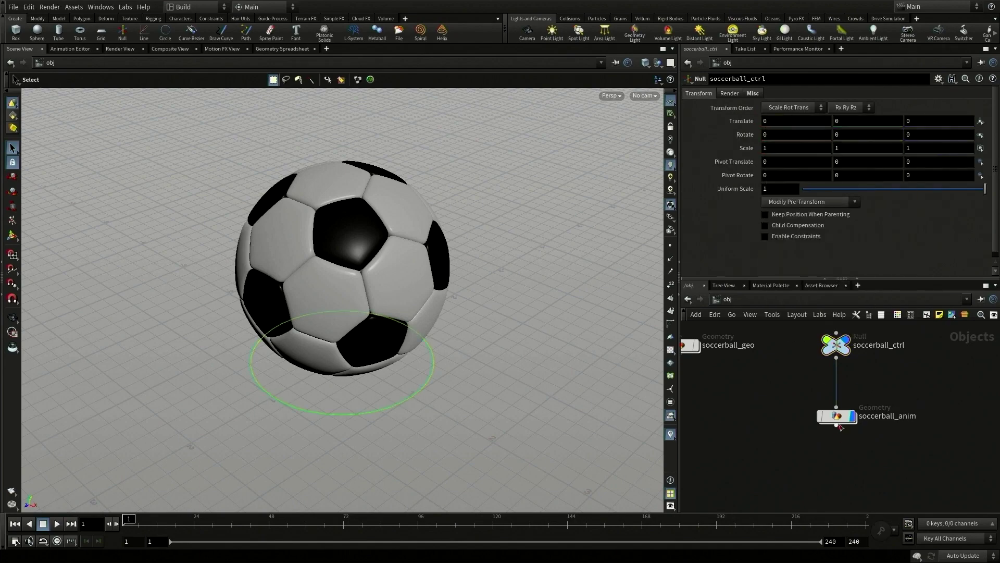
pyautogui.scroll(4, 874, 451)
pyautogui.moveTo(913, 411); pyautogui.dragTo(929, 341, button='middle')
pyautogui.scroll(3, 875, 438)
pyautogui.moveTo(875, 439); pyautogui.dragTo(909, 354, button='middle')
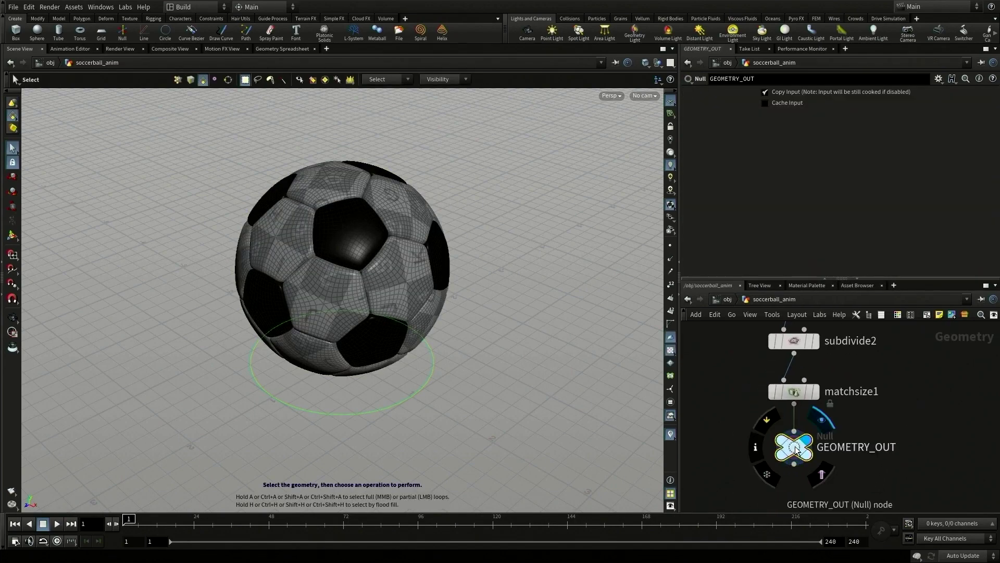
pyautogui.moveTo(794, 449); pyautogui.dragTo(794, 483)
pyautogui.moveTo(794, 392); pyautogui.dragTo(794, 420)
pyautogui.press('Tab')
pyautogui.write('transform')
pyautogui.press('Return')
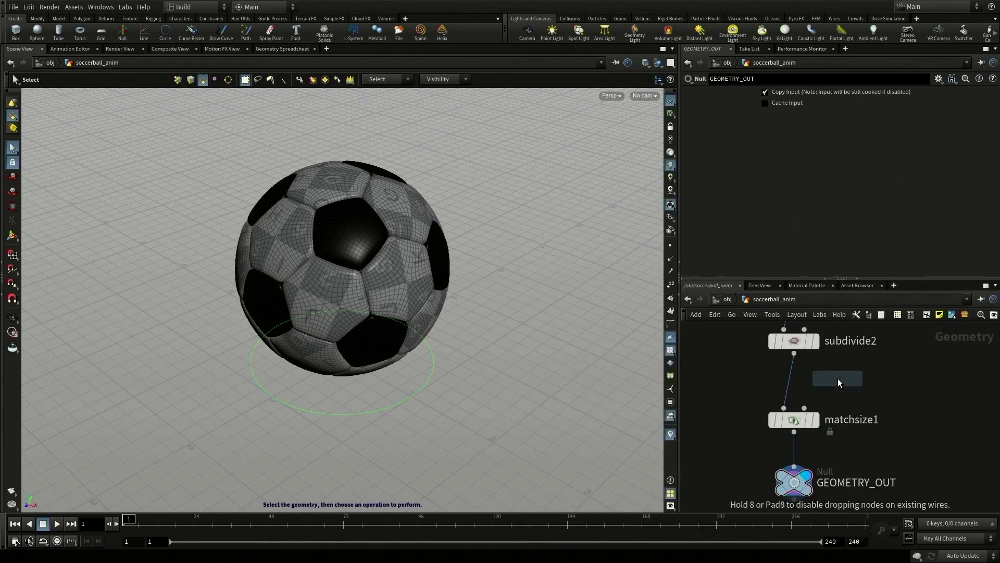
pyautogui.click(790, 380)
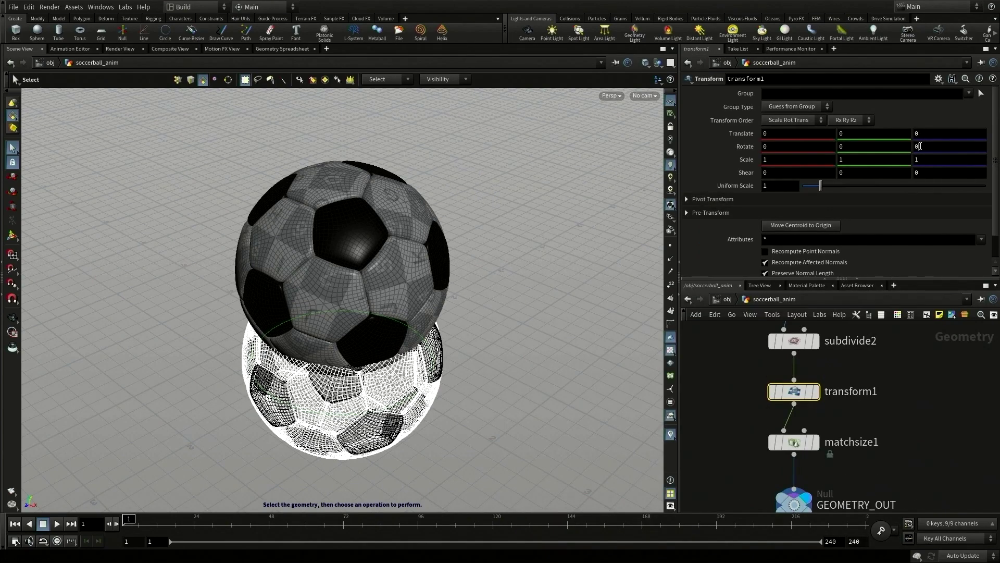
# - Paste the copied reference into the transform's Rotate Z and complete the expression as -ch("../../soccerball_ctrl/tx")*360/(2*$PI*1.1)
pyautogui.rightClick(920, 147)
pyautogui.click(942, 250)
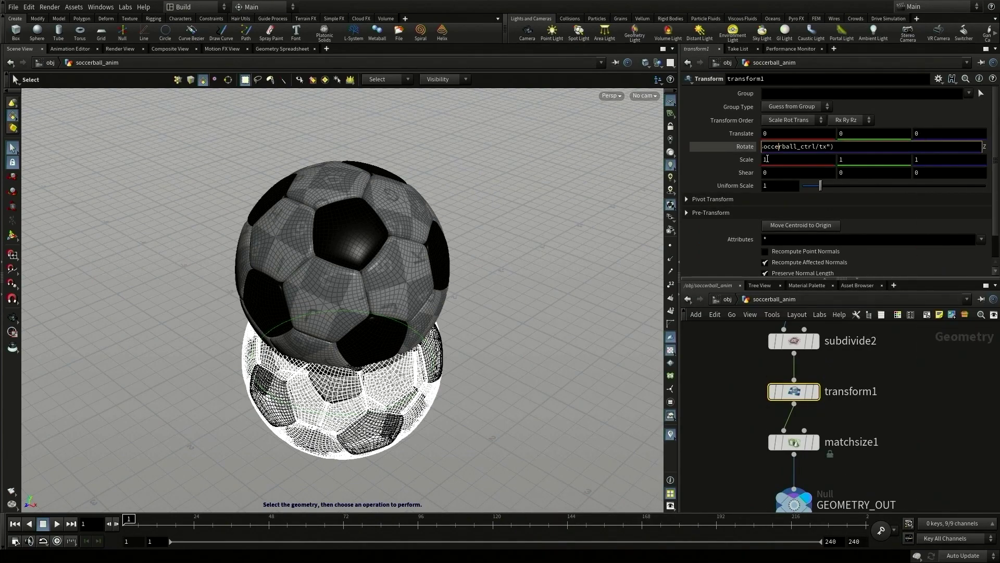
pyautogui.moveTo(783, 147); pyautogui.dragTo(745, 145)
pyautogui.click(789, 147)
pyautogui.write('-')
pyautogui.write('PI*1.1)')
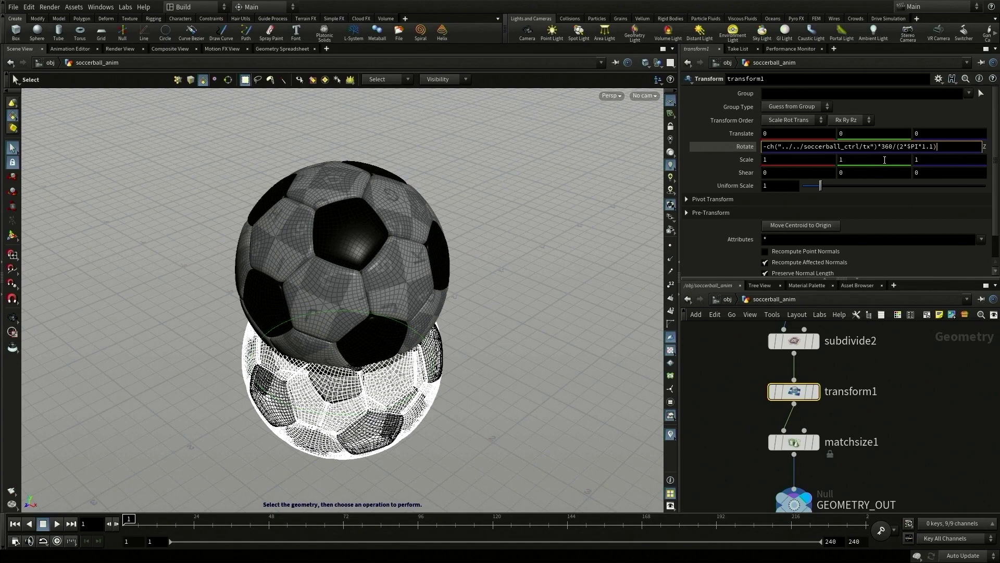
pyautogui.press('Return')
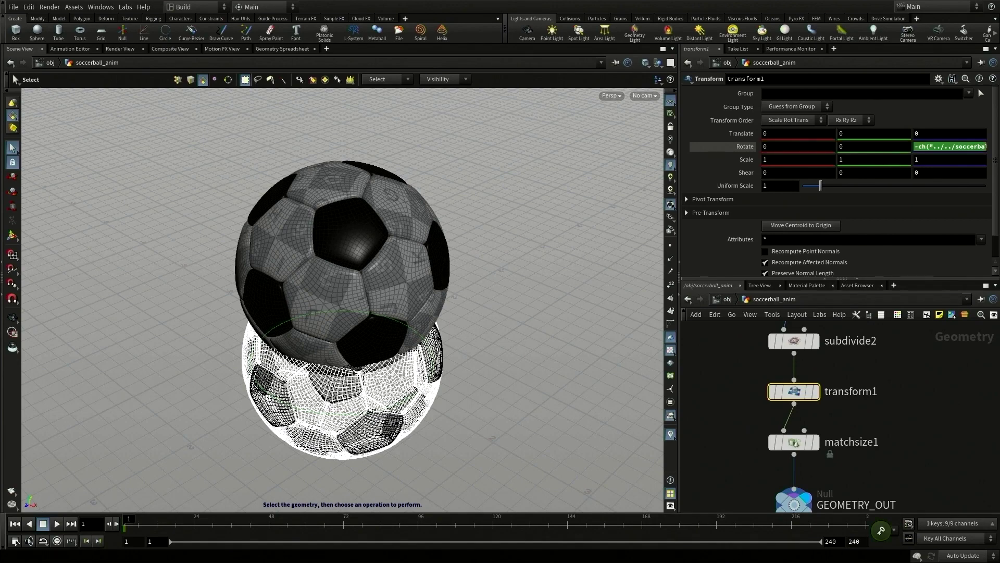
# - Return to the object level, test the ball's roll by moving soccerball_ctrl along X, and undo the move
pyautogui.click(740, 364)
pyautogui.click(727, 299)
pyautogui.click(417, 391)
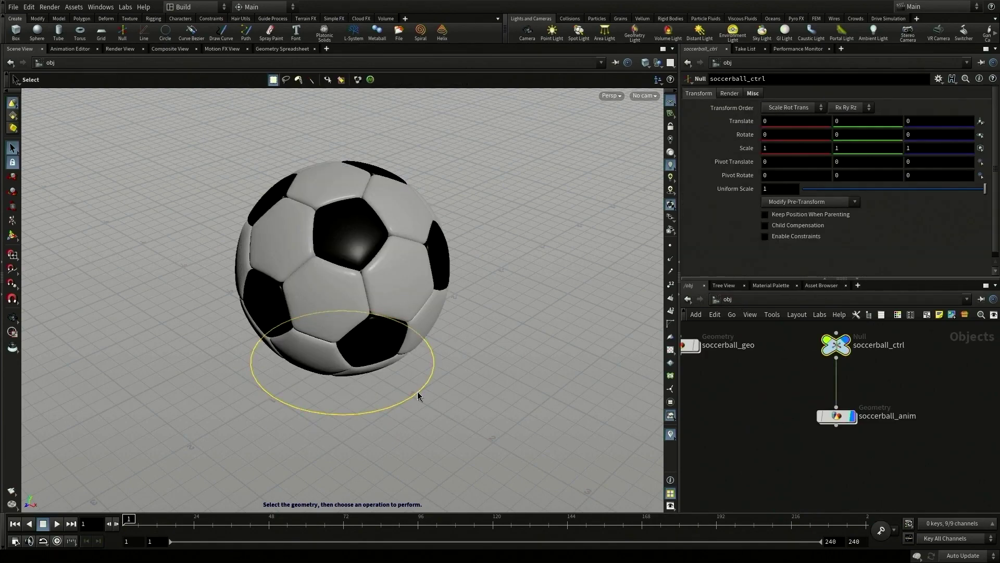
pyautogui.press('t')
pyautogui.moveTo(384, 385); pyautogui.dragTo(293, 357)
pyautogui.hotkey('ctrl', 'z')
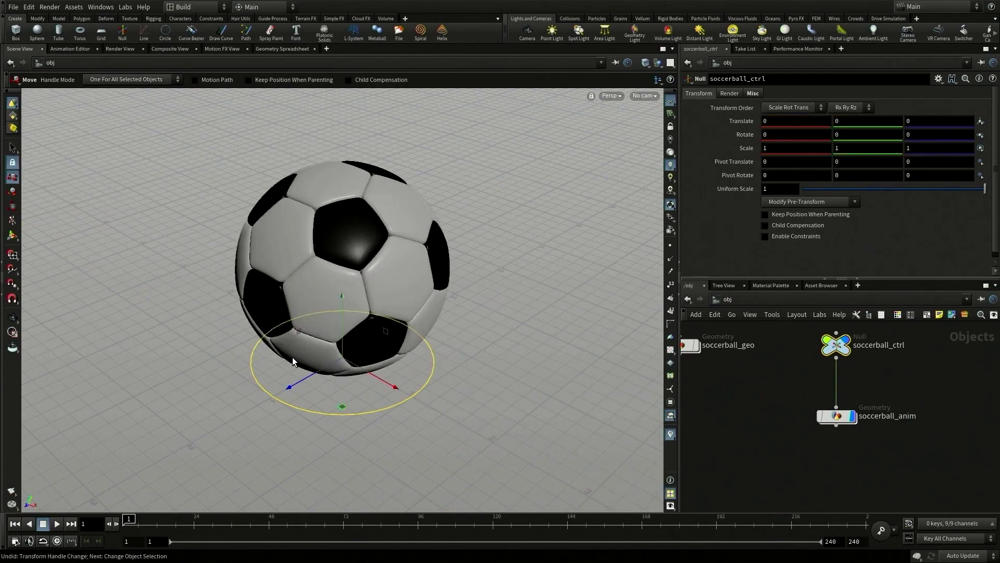
# - Create a null at the origin, set its control type to Box and its display uniform scale to 0.2
pyautogui.click(122, 33)
pyautogui.press('Return')
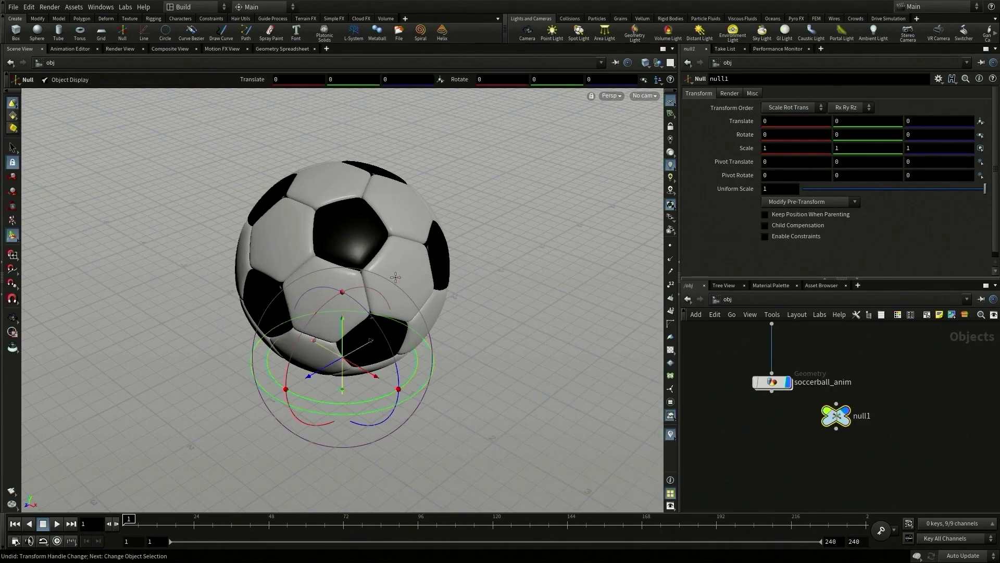
pyautogui.click(752, 93)
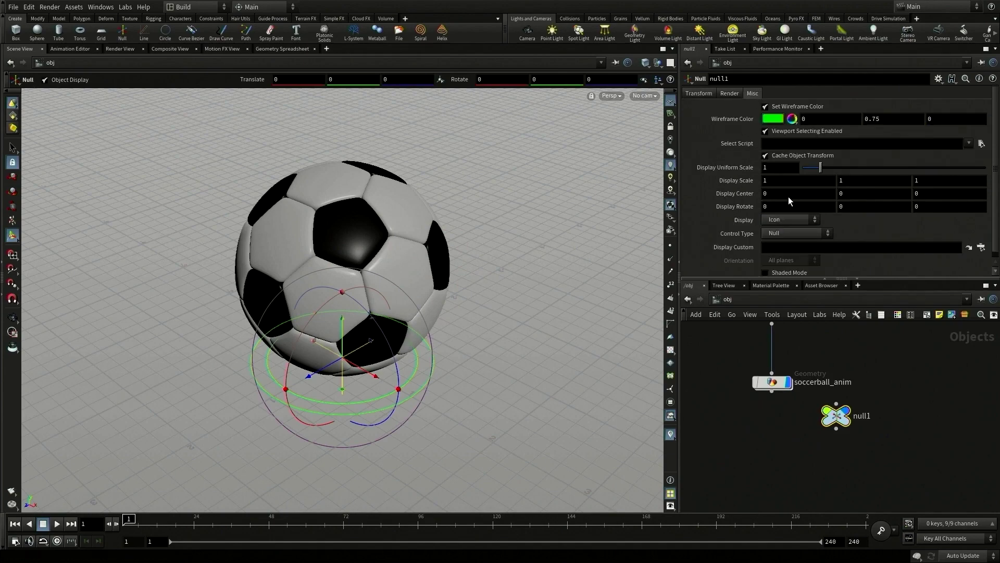
pyautogui.click(797, 233)
pyautogui.click(781, 264)
pyautogui.click(766, 161)
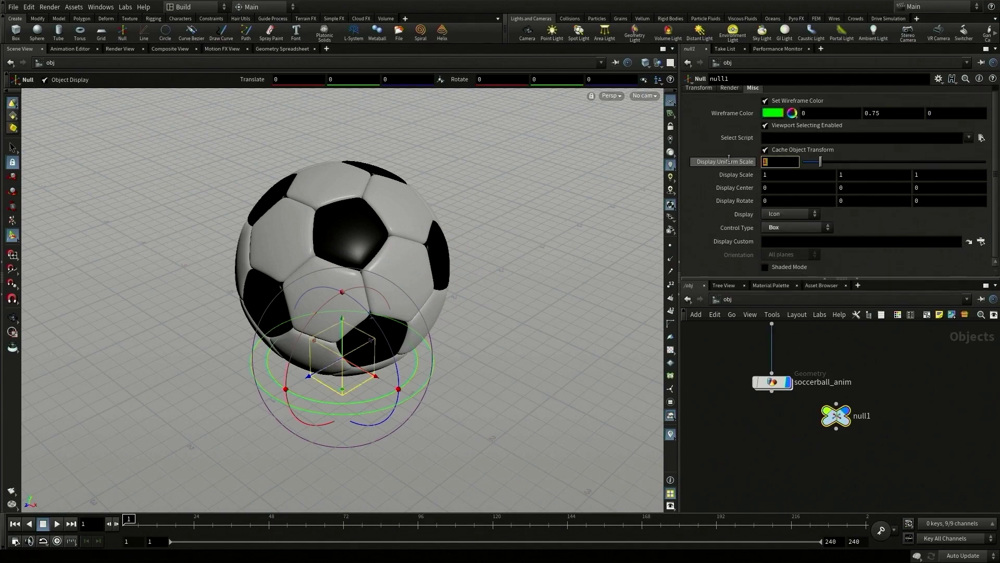
pyautogui.write('.2')
pyautogui.press('Return')
# - Raise the box null above the ball with Translate Y 2.5 and move that transform into its pre-transform
pyautogui.click(699, 93)
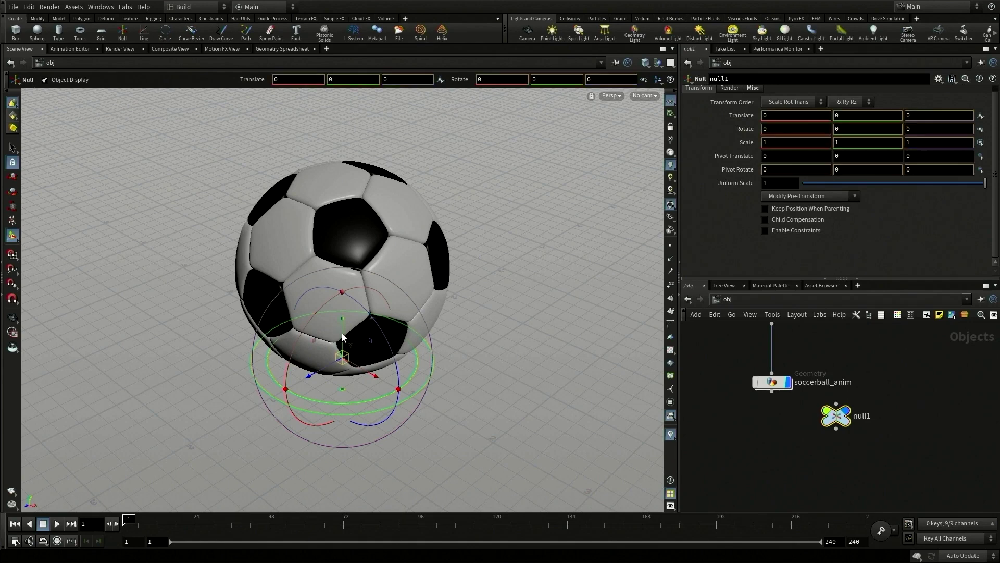
pyautogui.moveTo(342, 335); pyautogui.dragTo(344, 117)
pyautogui.click(854, 115)
pyautogui.write('2.5')
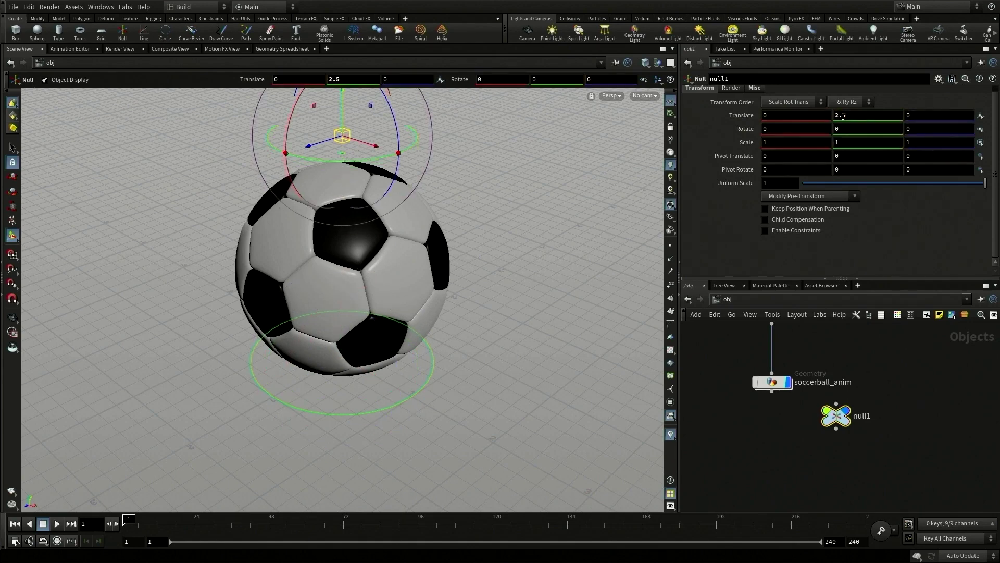
pyautogui.press('Return')
pyautogui.scroll(1, 875, 236)
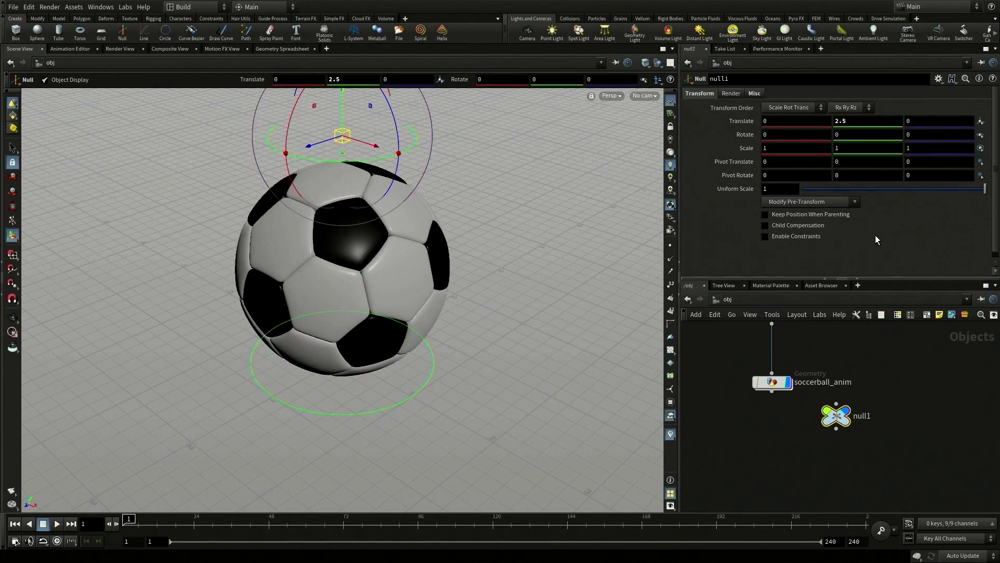
pyautogui.click(790, 205)
pyautogui.click(789, 212)
# - Move the new null beside soccerball_anim in the network and rename it squash_ctrl
pyautogui.scroll(-2, 879, 479)
pyautogui.moveTo(819, 467); pyautogui.dragTo(854, 444)
pyautogui.doubleClick(871, 442)
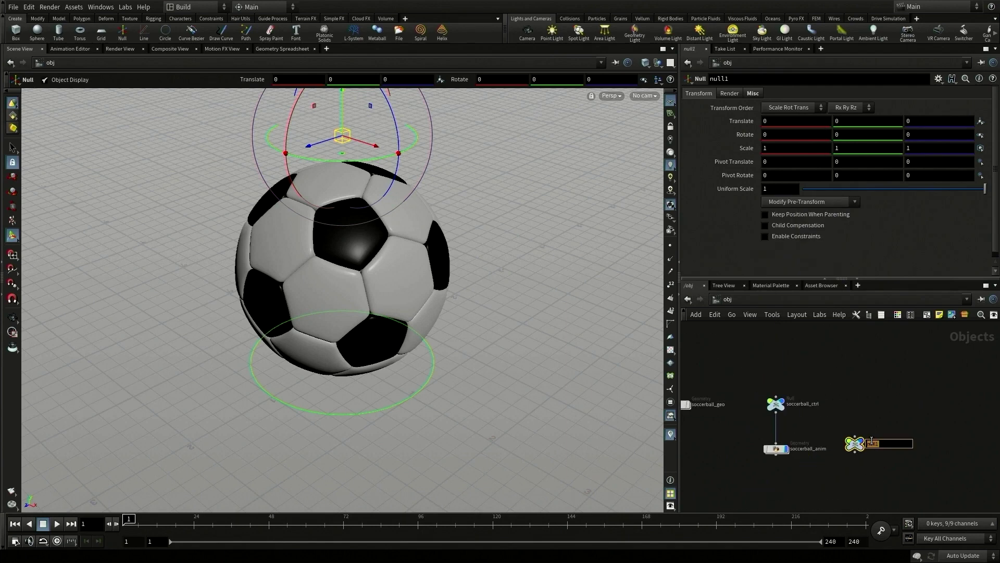
pyautogui.write('squash_ctrl')
pyautogui.press('Return')
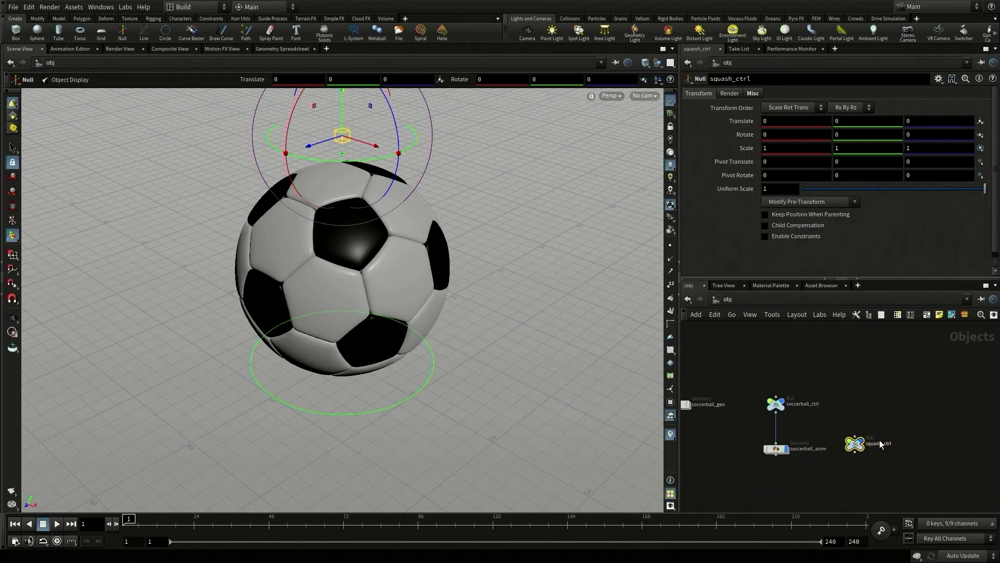
# - Parent squash_ctrl to soccerball_ctrl by wiring the two nulls together
pyautogui.moveTo(878, 479); pyautogui.dragTo(911, 460, button='right')
pyautogui.moveTo(911, 460); pyautogui.dragTo(986, 494, button='middle')
pyautogui.click(731, 367)
pyautogui.click(904, 420)
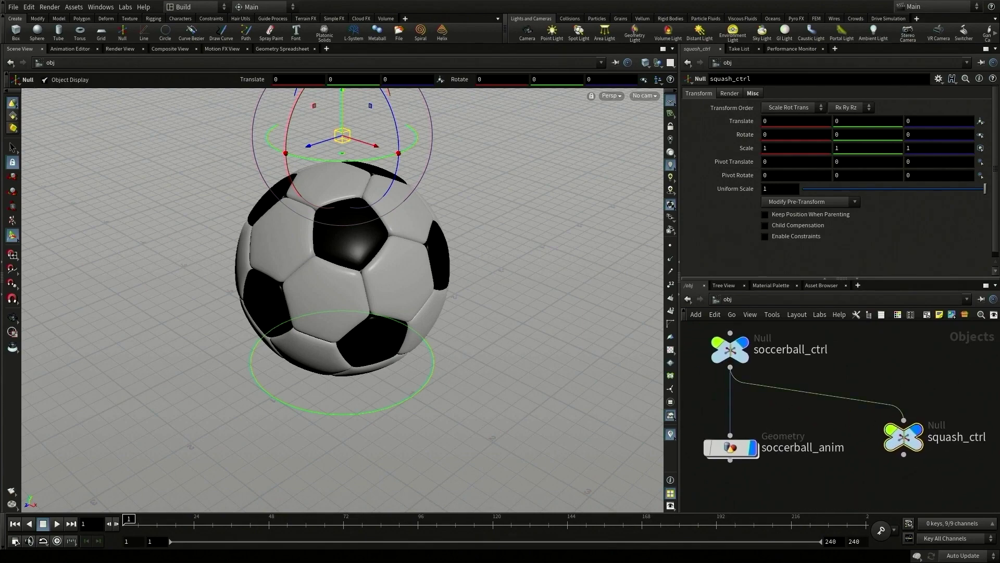
# - Test the parenting by moving soccerball_ctrl along X, and undo the move
pyautogui.click(730, 349)
pyautogui.moveTo(368, 376); pyautogui.dragTo(357, 384)
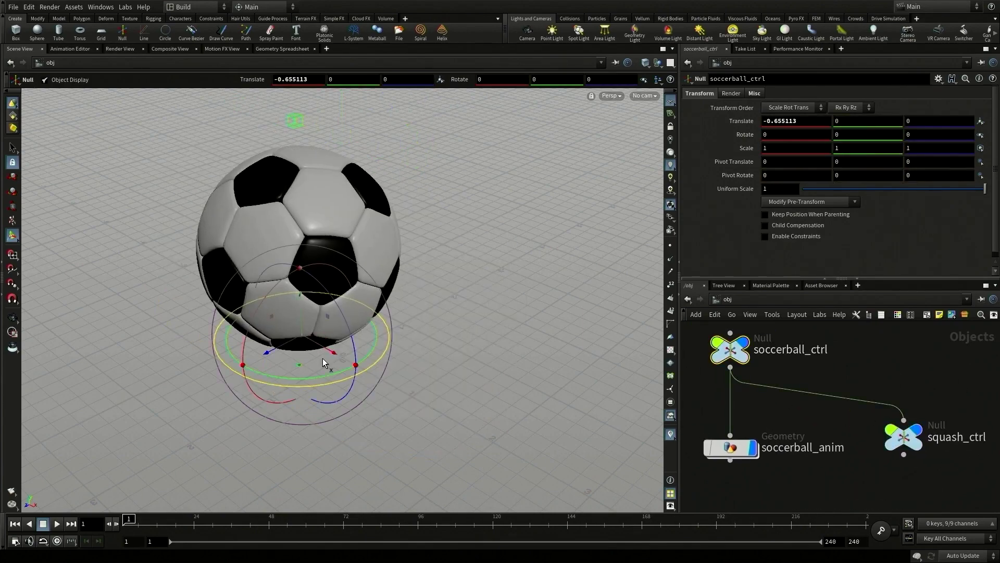
pyautogui.hotkey('ctrl', 'z')
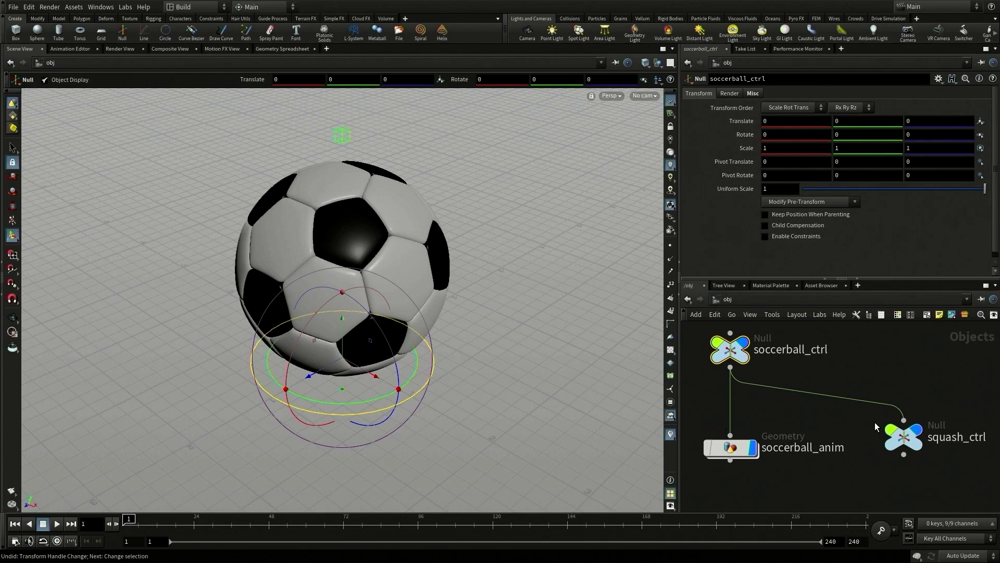
# - Copy the Translate Y parameter of squash_ctrl for referencing
pyautogui.click(897, 436)
pyautogui.rightClick(837, 120)
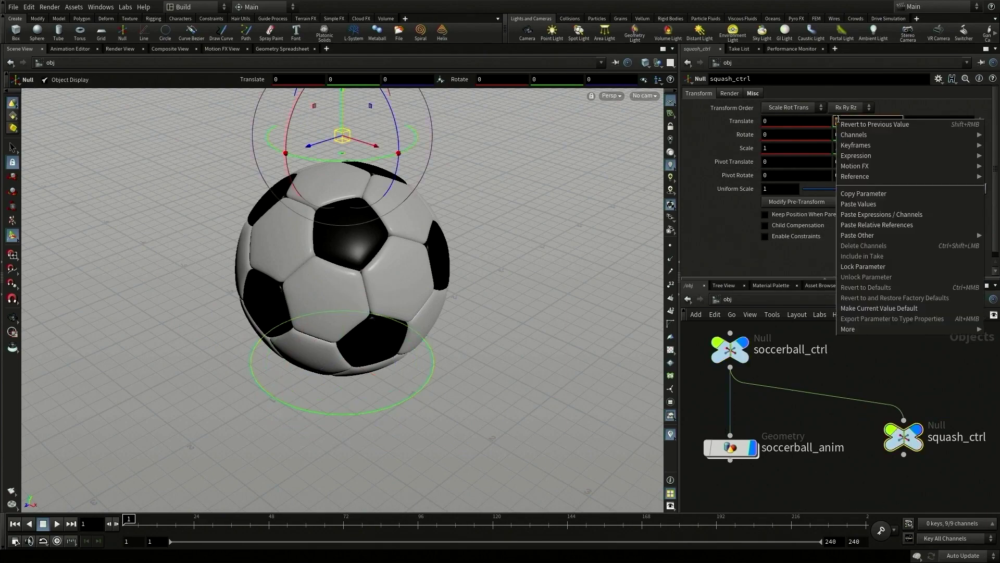
pyautogui.click(863, 193)
# - Inside soccerball_anim, insert a Bend node between matchsize1 and GEOMETRY_OUT
pyautogui.doubleClick(740, 449)
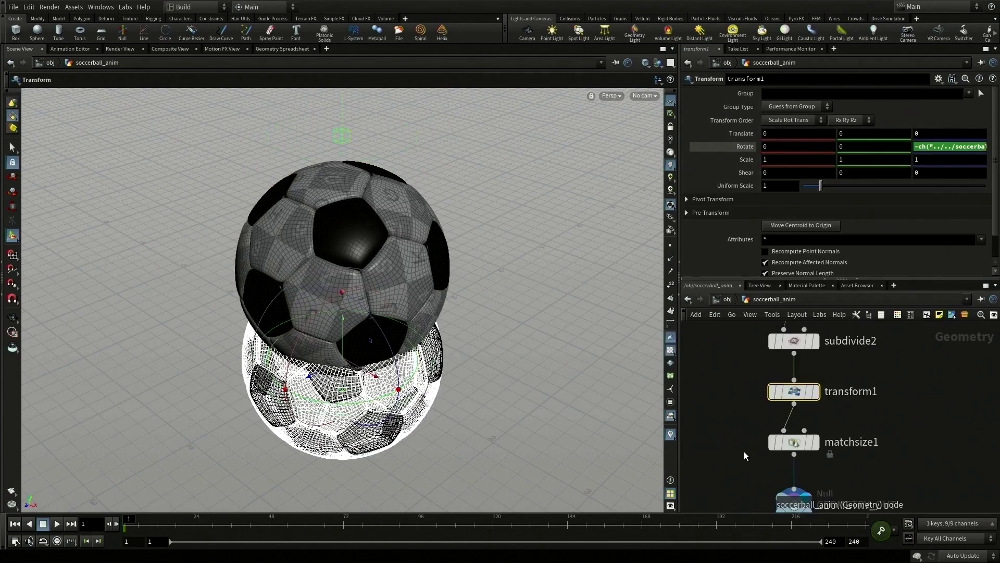
pyautogui.moveTo(893, 458); pyautogui.dragTo(854, 375, button='middle')
pyautogui.moveTo(758, 423); pyautogui.dragTo(758, 484)
pyautogui.click(778, 429)
pyautogui.press('Tab')
pyautogui.write('bend')
pyautogui.press('Return')
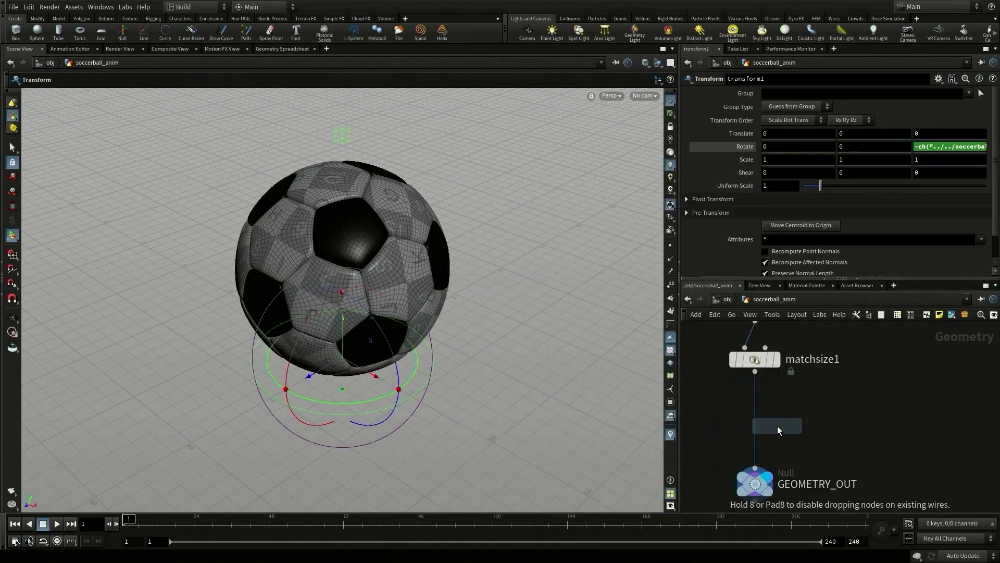
pyautogui.click(758, 419)
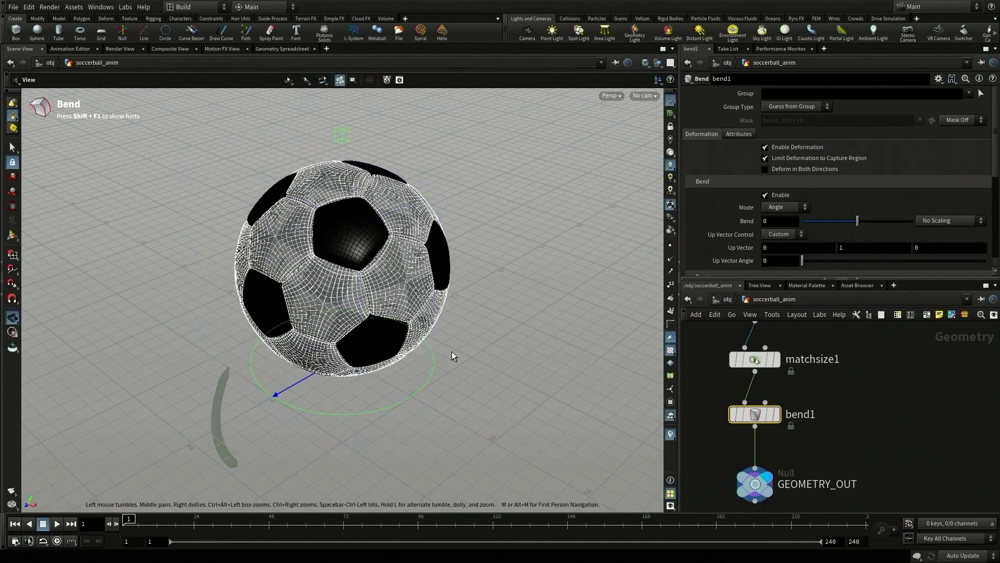
# - In the right view, set the bend's capture region vertically from the bottom to the top of the ball, with length 2.2
pyautogui.hotkey('space', '4')
pyautogui.moveTo(480, 389); pyautogui.dragTo(336, 313, button='right')
pyautogui.moveTo(336, 313); pyautogui.dragTo(354, 414, button='middle')
pyautogui.scroll(-4, 767, 217)
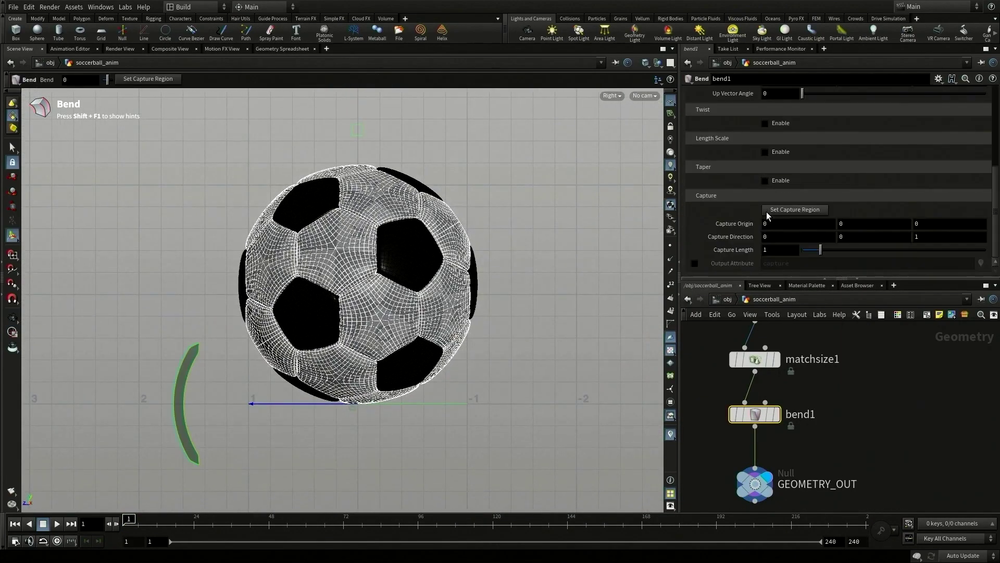
pyautogui.click(795, 209)
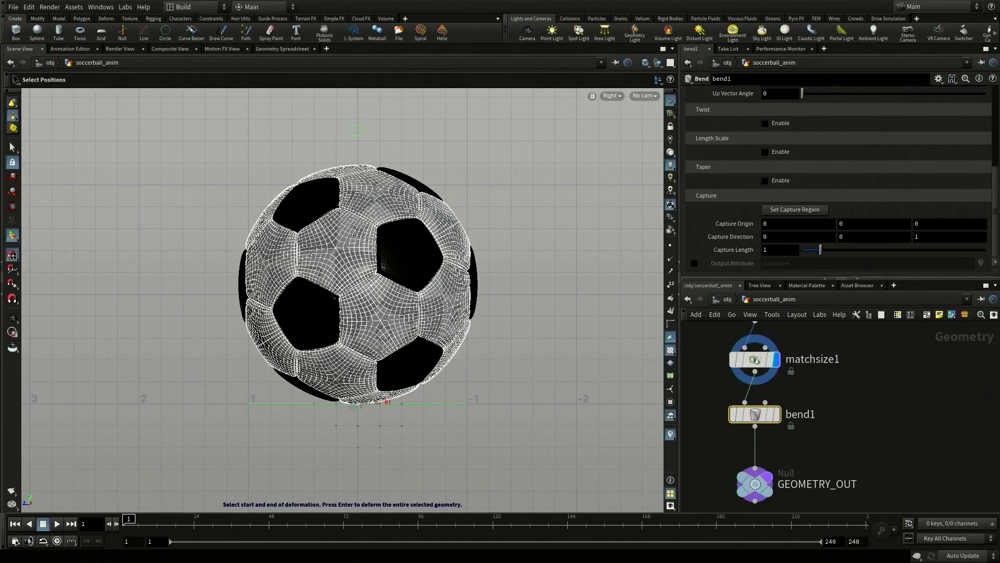
pyautogui.click(357, 403)
pyautogui.click(358, 163)
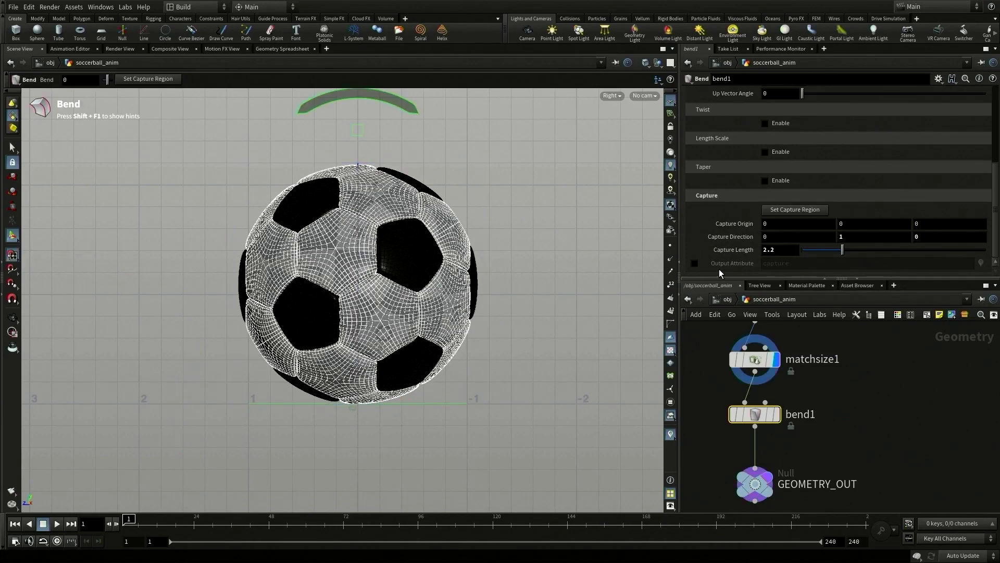
# - Enable Length Scale with Preserve Volume on the bend and set the scale to the pasted reference ch("../../squash_ctrl/ty")+1
pyautogui.click(765, 152)
pyautogui.click(764, 162)
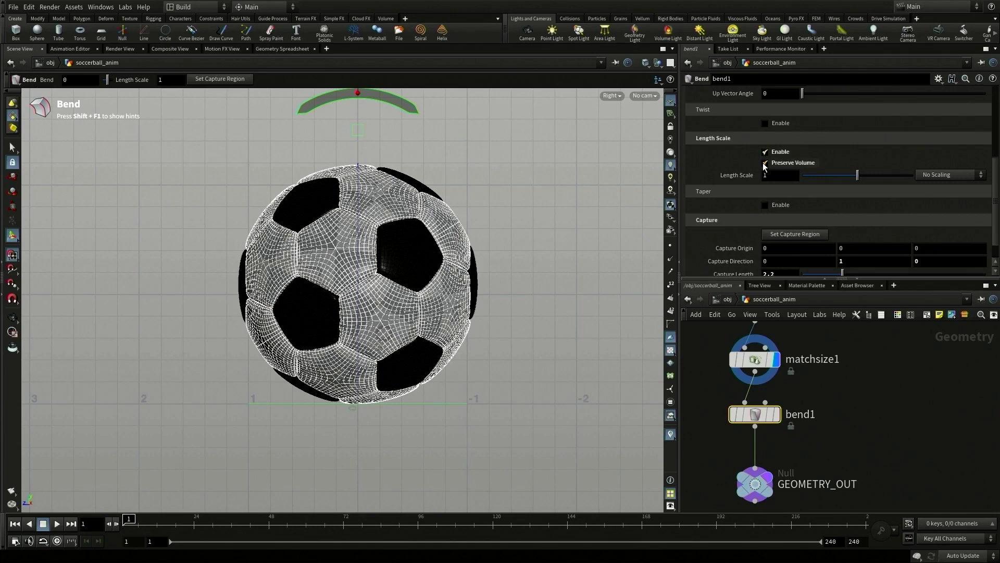
pyautogui.rightClick(765, 175)
pyautogui.click(804, 281)
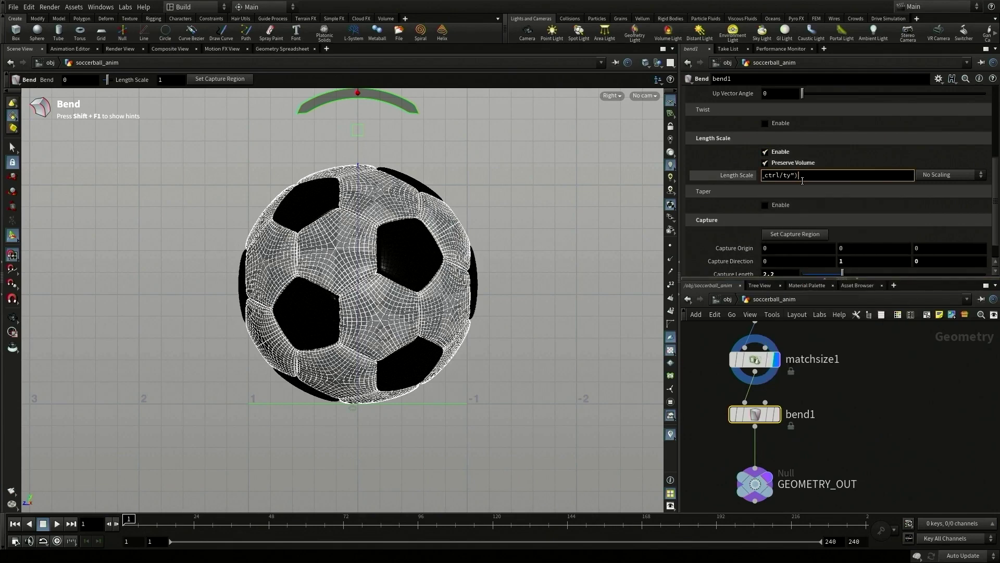
pyautogui.write('+1')
pyautogui.press('Return')
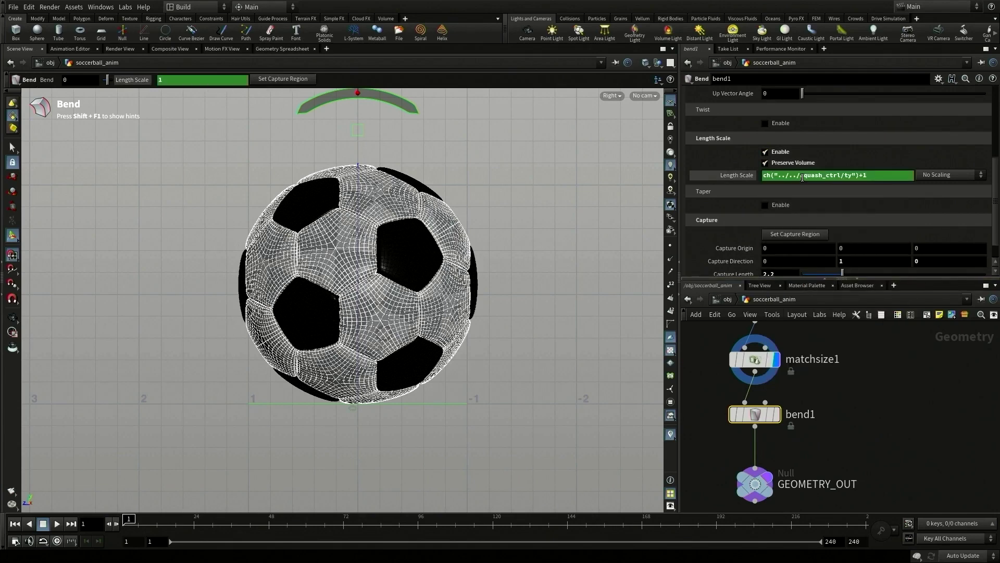
# - Turn off Limit Deformation to Capture Region on the bend and display the GEOMETRY_OUT node
pyautogui.scroll(6, 801, 186)
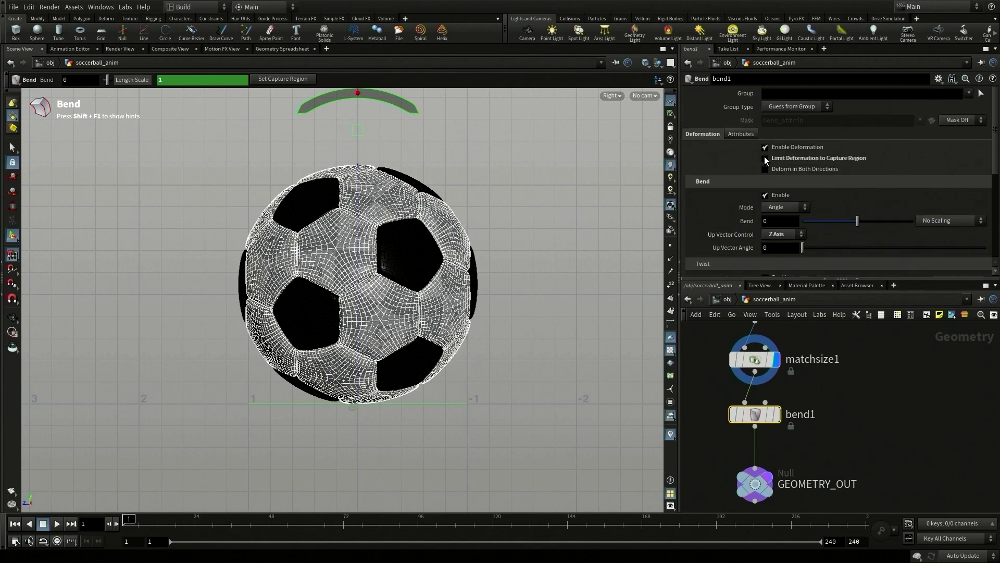
pyautogui.click(754, 484)
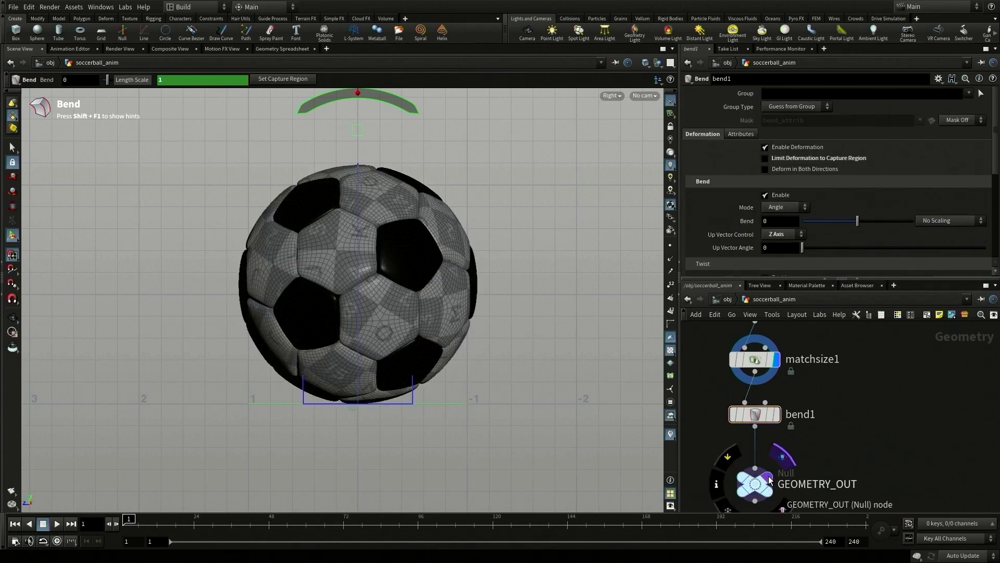
# - At object level, move squash_ctrl up and down to test the ball's squash and stretch, and reset its Translate Y to 0
pyautogui.press('u')
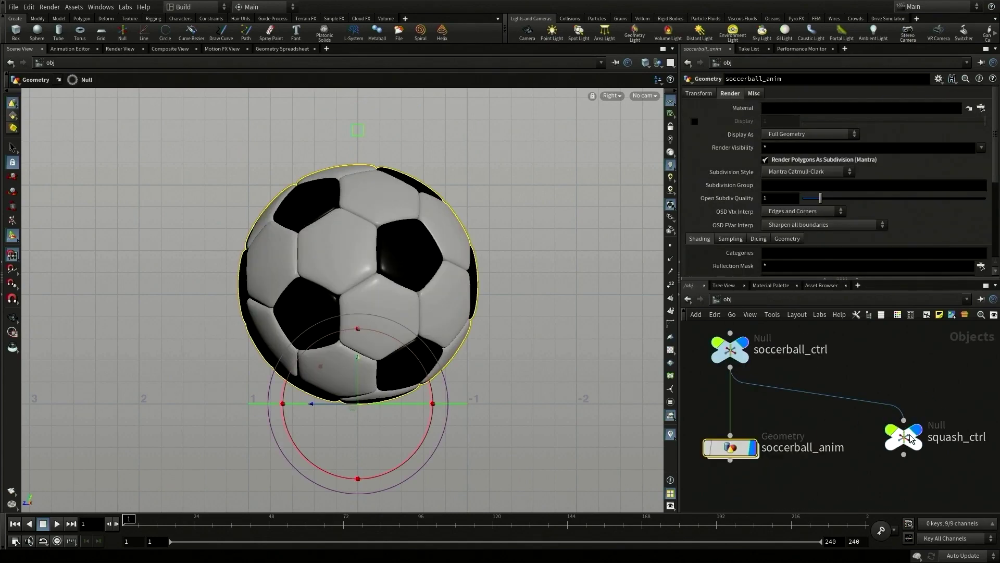
pyautogui.click(247, 144)
pyautogui.click(357, 130)
pyautogui.moveTo(357, 105); pyautogui.dragTo(364, 150)
pyautogui.hotkey('space', 'b')
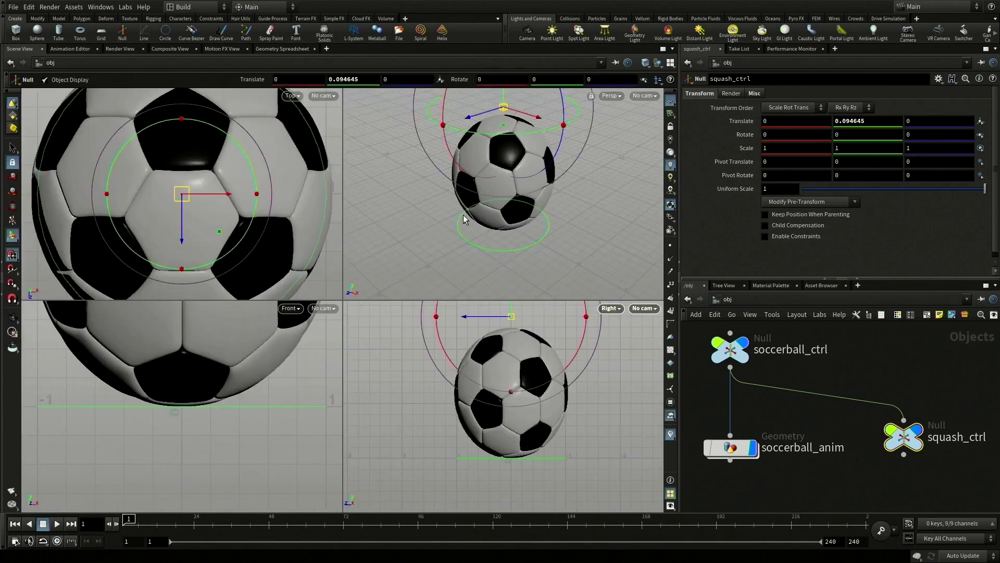
pyautogui.hotkey('space', 'b')
pyautogui.click(13, 255)
pyautogui.moveTo(344, 104)
pyautogui.mouseDown()
pyautogui.moveTo(349, 77)
pyautogui.moveTo(343, 155)
pyautogui.moveTo(344, 113)
pyautogui.mouseUp()
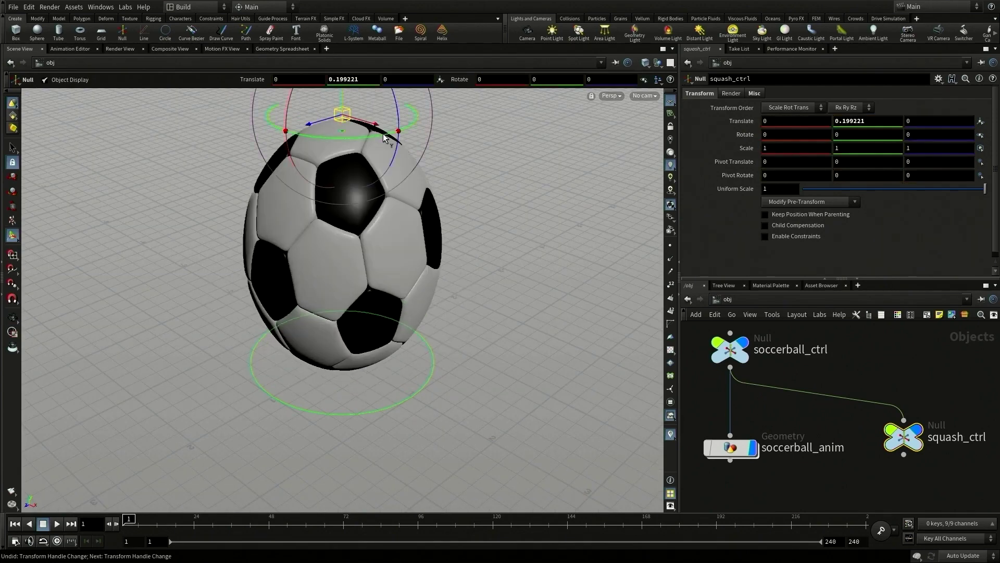
pyautogui.moveTo(873, 119); pyautogui.dragTo(813, 113)
pyautogui.write('0')
pyautogui.press('Return')
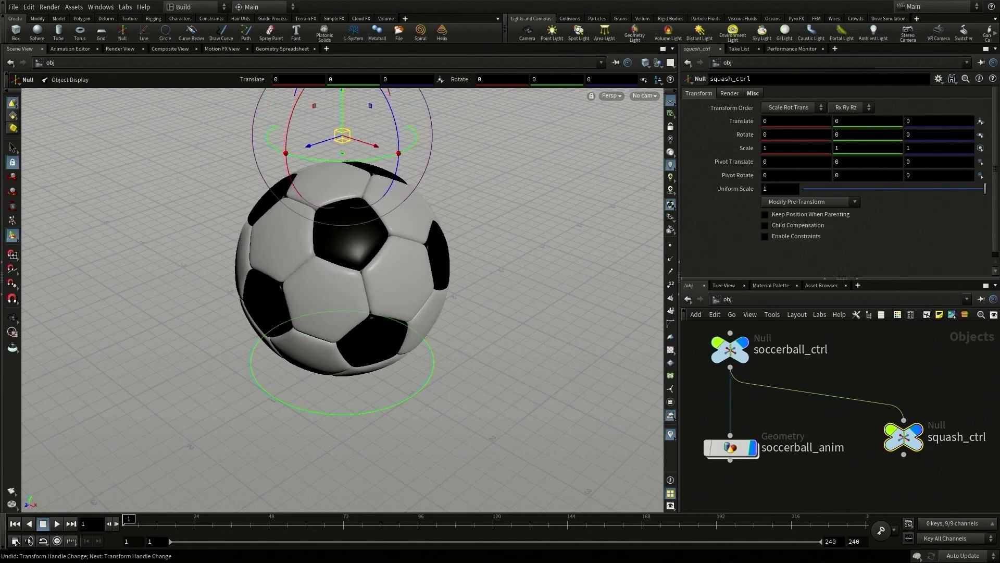
# - Lock the Translate X, Translate Z, Rotate and Scale parameters of squash_ctrl
pyautogui.rightClick(775, 117)
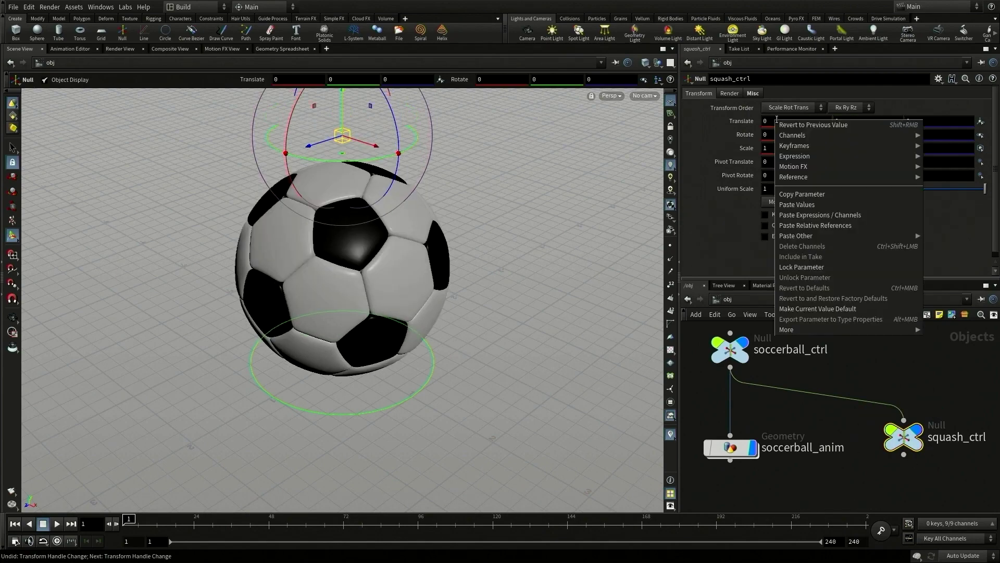
pyautogui.click(810, 266)
pyautogui.rightClick(906, 119)
pyautogui.click(918, 265)
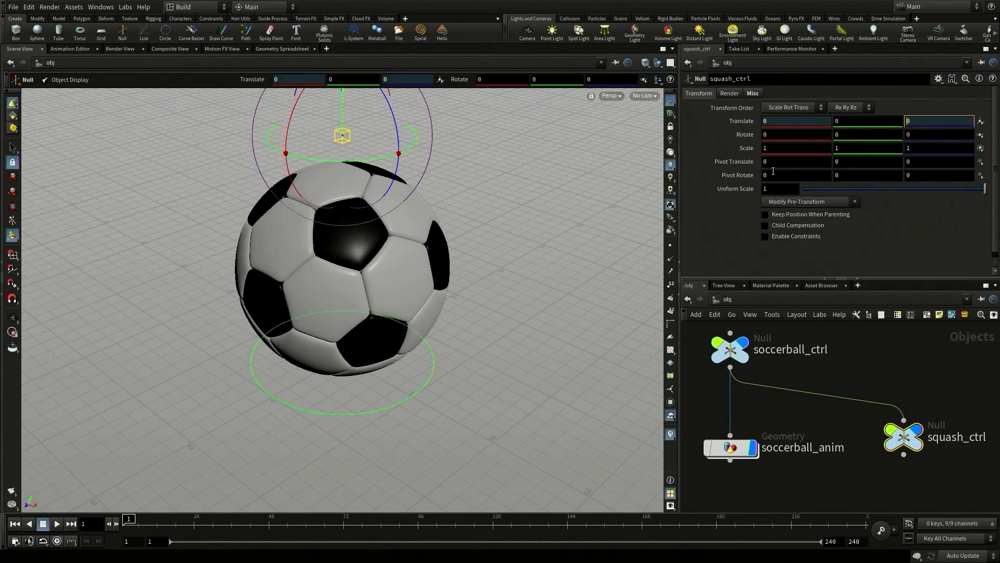
pyautogui.rightClick(738, 134)
pyautogui.click(757, 282)
pyautogui.rightClick(746, 152)
pyautogui.click(781, 299)
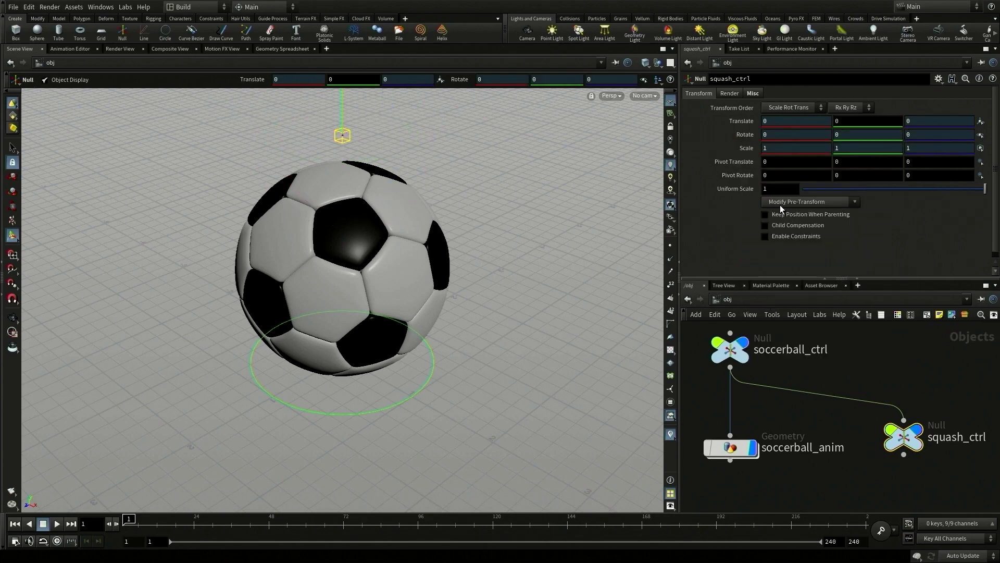
# - Lock the Translate Z, Rotate and Scale parameters of soccerball_ctrl
pyautogui.click(730, 349)
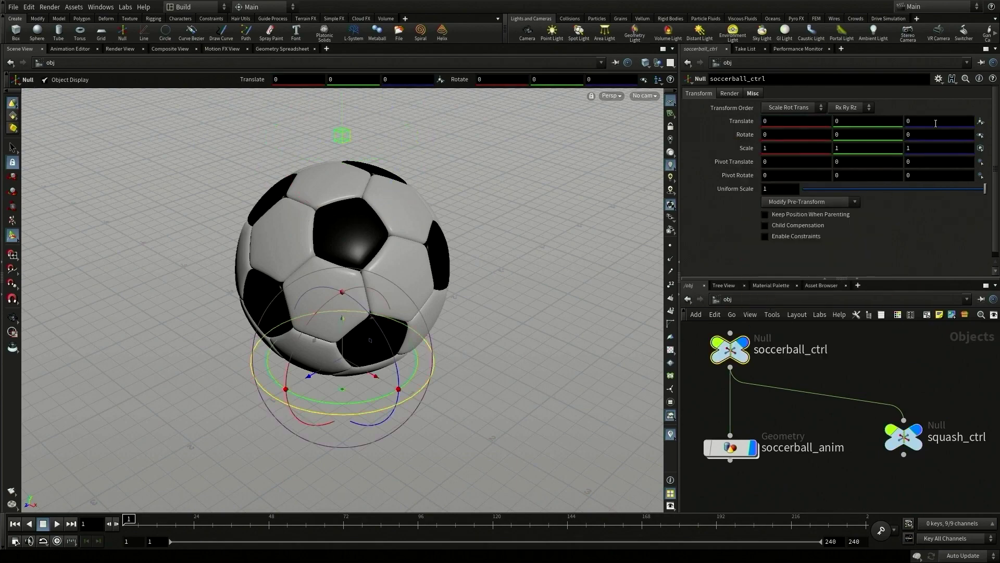
pyautogui.rightClick(927, 123)
pyautogui.click(952, 270)
pyautogui.rightClick(746, 135)
pyautogui.click(782, 281)
pyautogui.rightClick(745, 148)
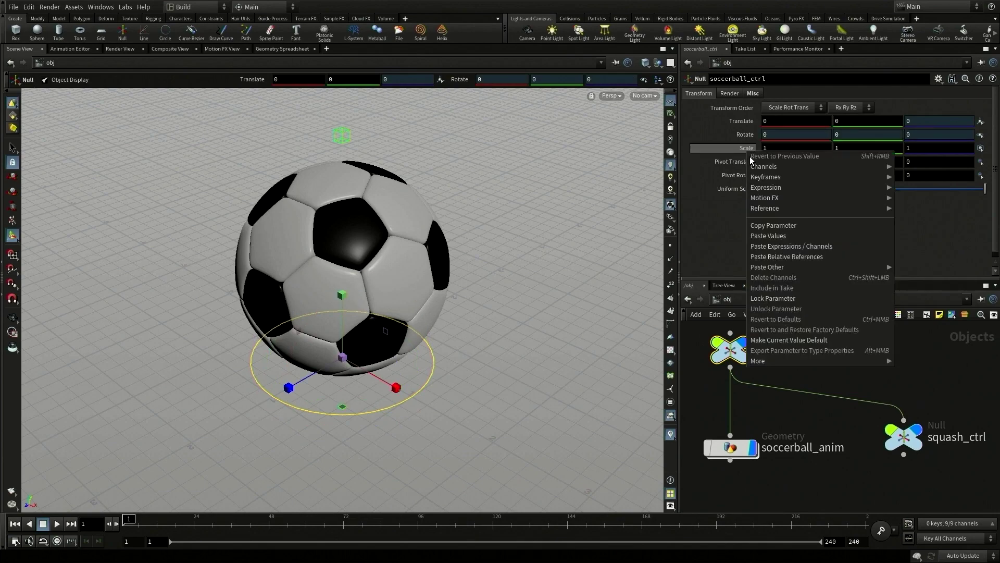
pyautogui.click(776, 293)
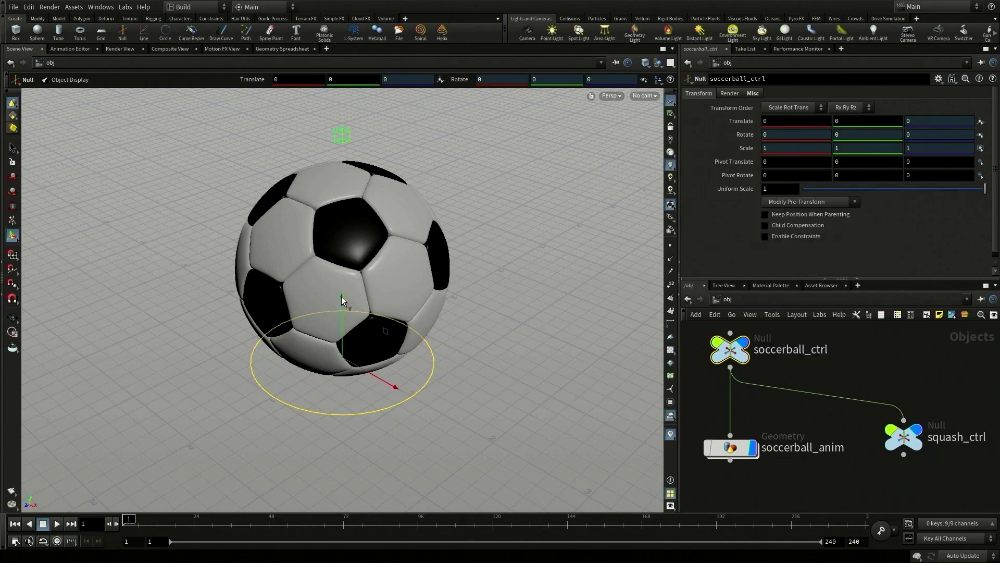
# - Test the rig by moving the ball and squash controls in the viewport, and undo the test moves
pyautogui.click(345, 132)
pyautogui.click(416, 393)
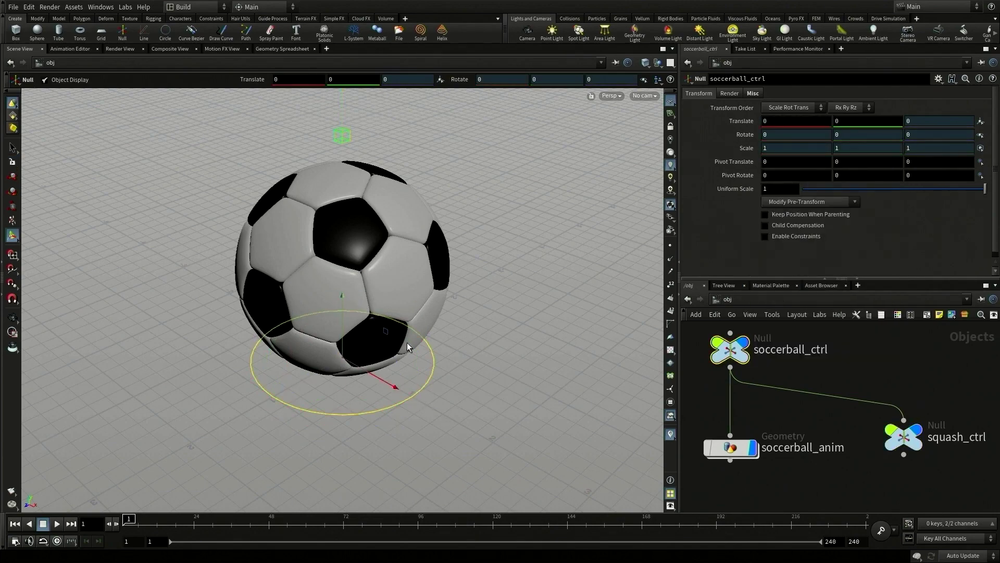
pyautogui.moveTo(392, 391); pyautogui.dragTo(417, 404)
pyautogui.click(379, 147)
pyautogui.moveTo(378, 113); pyautogui.dragTo(388, 96)
pyautogui.hotkey('ctrl', 'z')
pyautogui.hotkey('ctrl', 'z')
pyautogui.hotkey('ctrl', 'z')
pyautogui.click(817, 425)
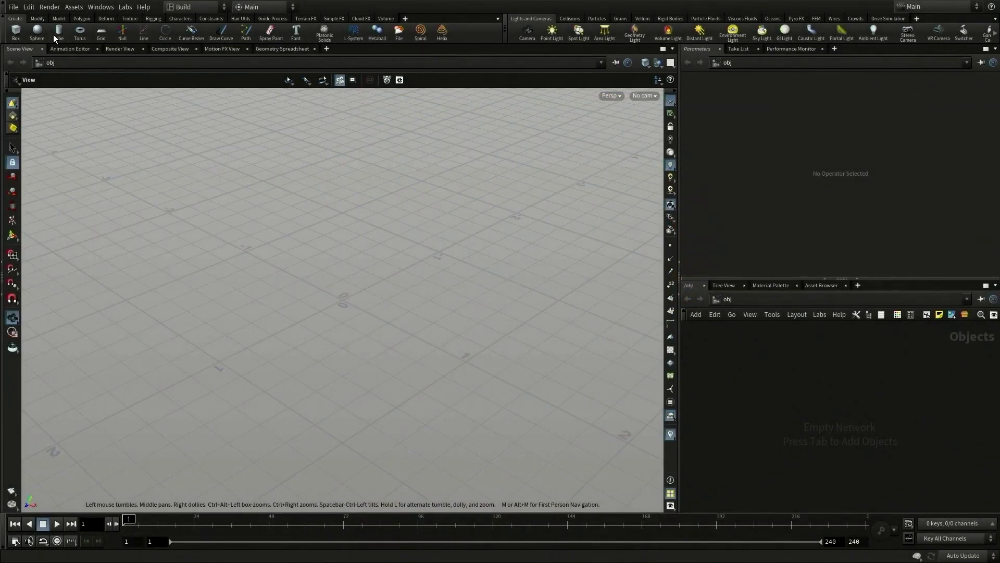
# - In the empty scene, create a polygon tube at the origin with 14 columns and 6 rows
pyautogui.click(58, 32)
pyautogui.press('Return')
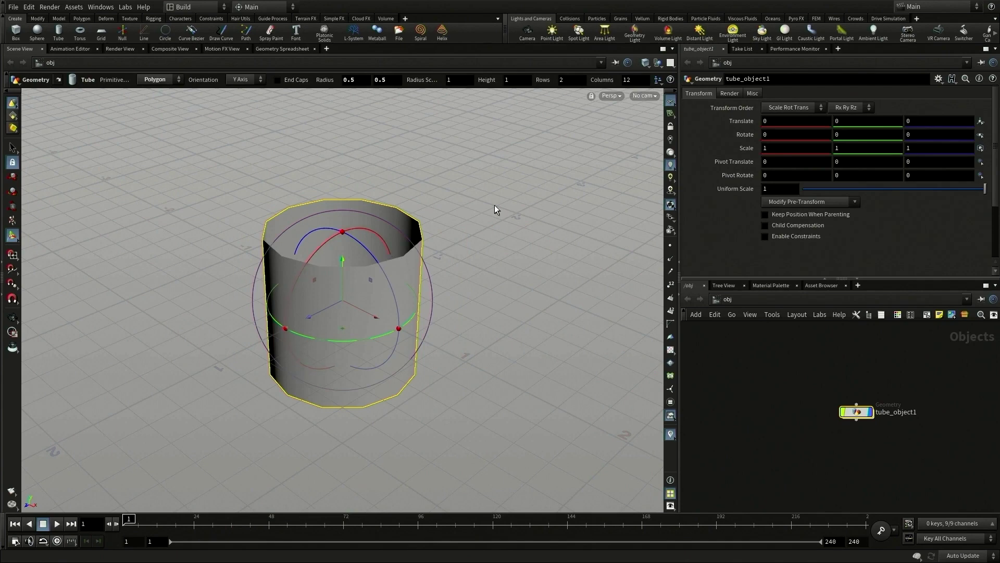
pyautogui.moveTo(631, 82); pyautogui.dragTo(618, 80)
pyautogui.write('14')
pyautogui.press('Return')
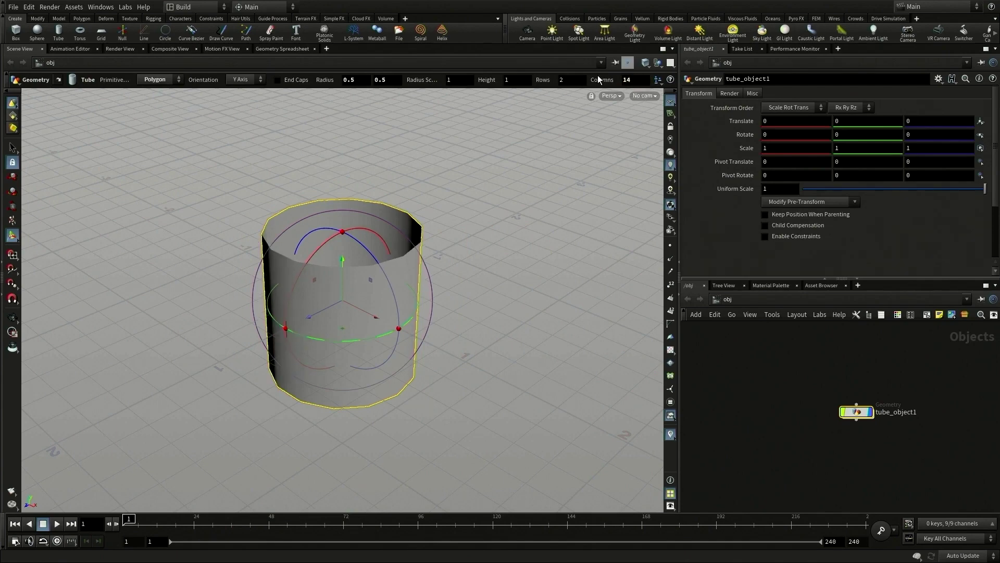
pyautogui.write('6')
pyautogui.press('Return')
# - Set the tube's first radius to 0.7 and its height to 1.5
pyautogui.write('0.7')
pyautogui.press('Return')
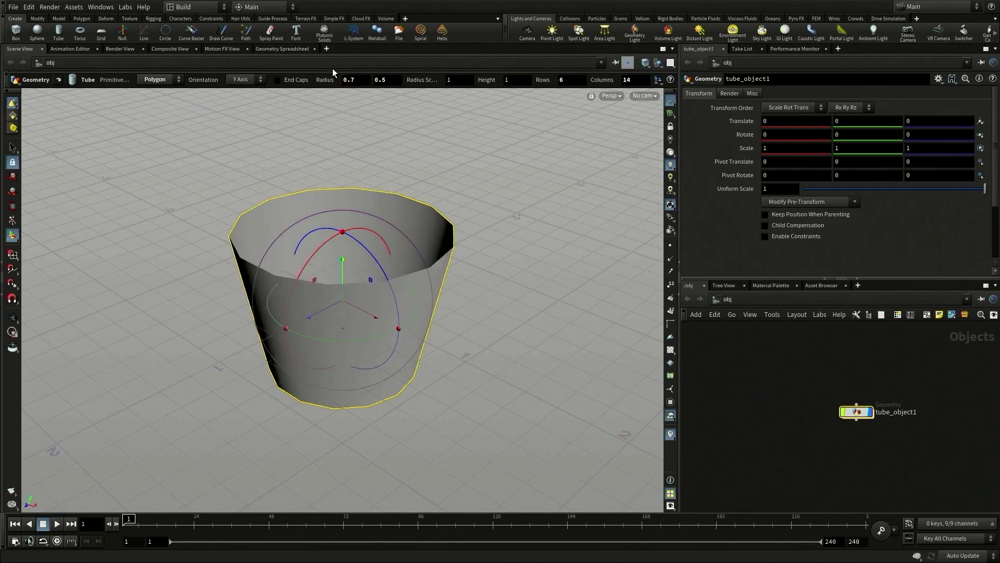
pyautogui.click(503, 80)
pyautogui.write('1.5')
pyautogui.press('Return')
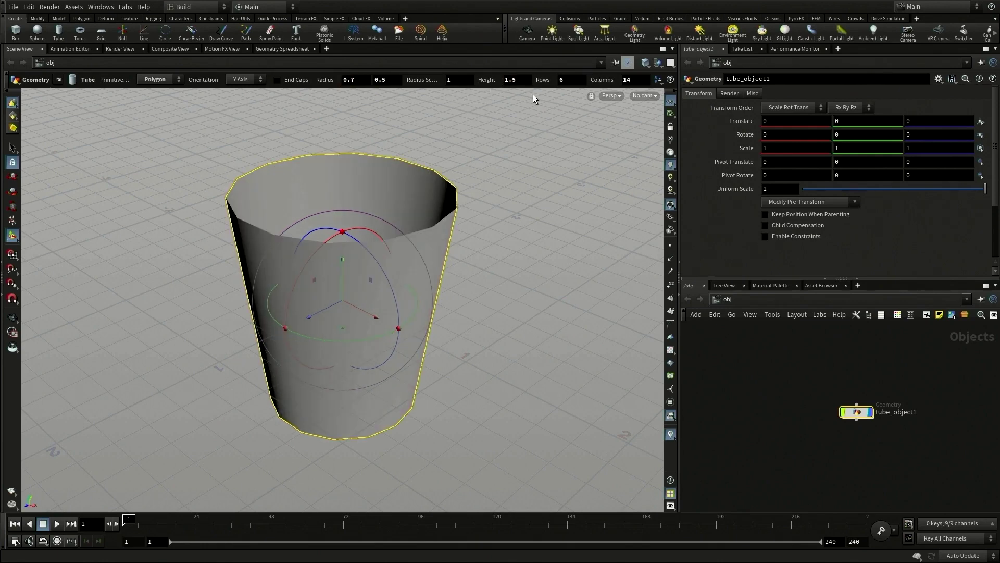
# - Switch the viewport display to Smooth Wire Shaded
pyautogui.press('v')
pyautogui.moveTo(527, 239)
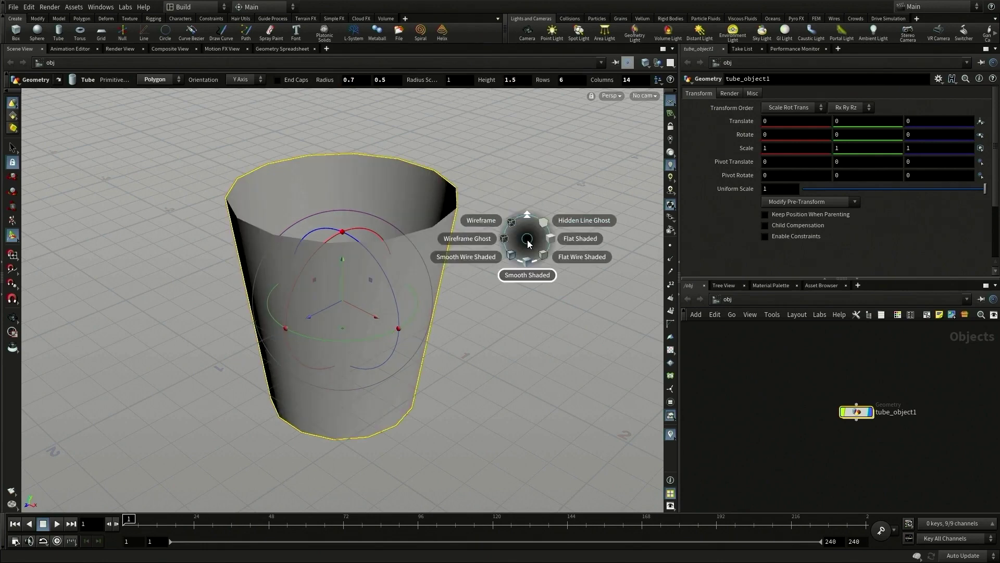
pyautogui.click(485, 257)
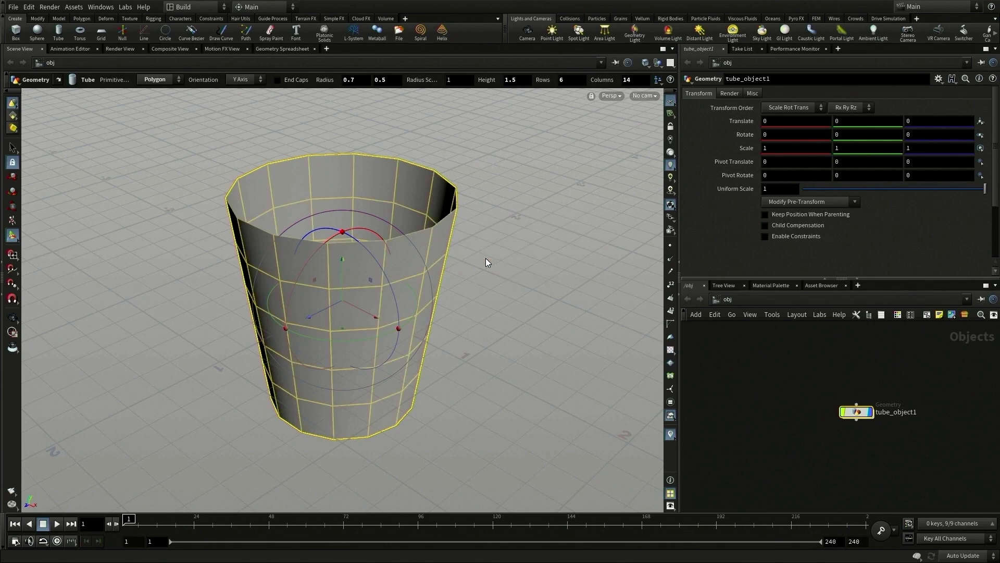
# - In the right view, raise the tube about 0.754 along Y so its bottom edge sits on the ground line
pyautogui.hotkey('space', 'b')
pyautogui.hotkey('space', 'b')
pyautogui.moveTo(529, 377); pyautogui.dragTo(308, 368, button='right')
pyautogui.press('Return')
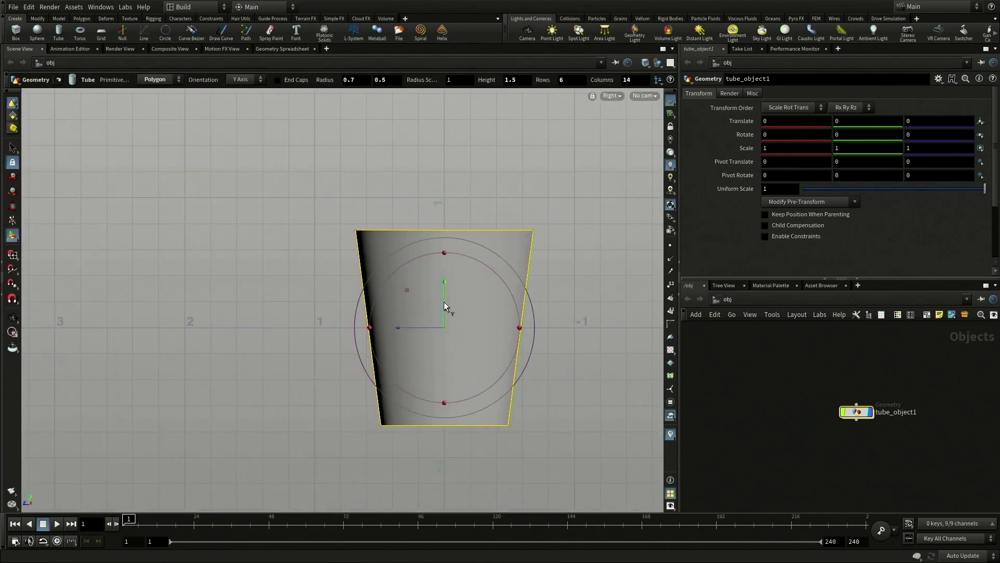
pyautogui.moveTo(443, 301); pyautogui.dragTo(451, 204)
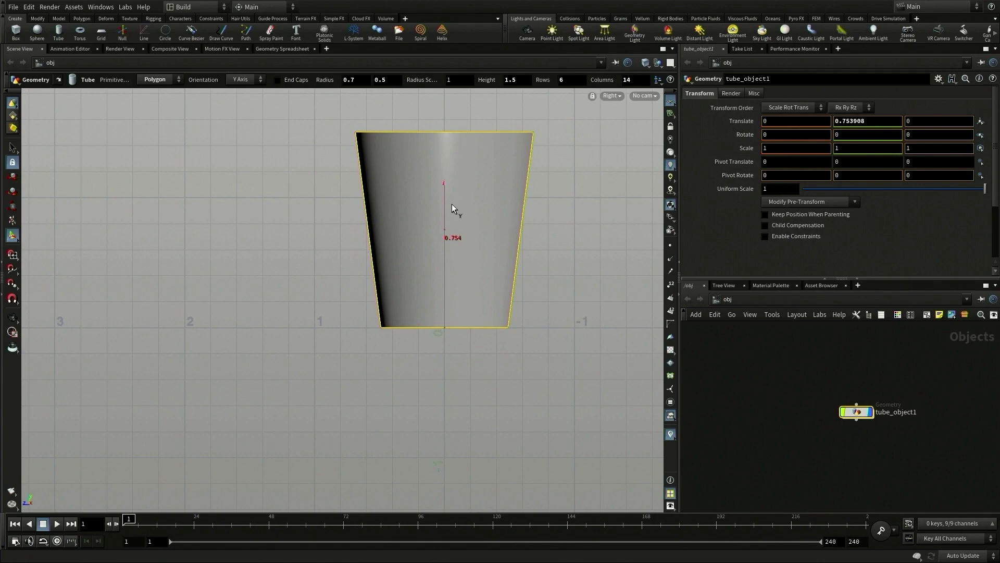
pyautogui.press('Escape')
# - Return to the perspective view and set the tube object's Rotate Y to 90
pyautogui.hotkey('space', 'b')
pyautogui.hotkey('space', 'b')
pyautogui.moveTo(482, 256); pyautogui.dragTo(409, 229, button='right')
pyautogui.moveTo(474, 220); pyautogui.dragTo(480, 316, button='middle')
pyautogui.moveTo(480, 315); pyautogui.dragTo(443, 333)
pyautogui.moveTo(443, 333); pyautogui.dragTo(460, 331, button='right')
pyautogui.moveTo(457, 332); pyautogui.dragTo(462, 338, button='middle')
pyautogui.moveTo(461, 339)
pyautogui.mouseDown()
pyautogui.moveTo(424, 328)
pyautogui.moveTo(468, 330)
pyautogui.moveTo(458, 326)
pyautogui.mouseUp()
pyautogui.press('Return')
pyautogui.click(833, 135)
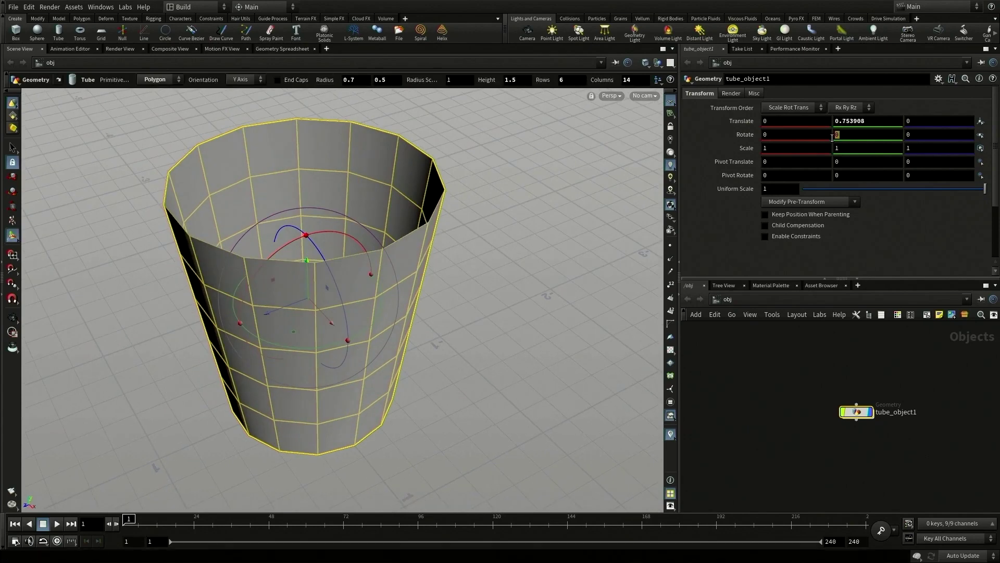
pyautogui.write('90')
pyautogui.press('Return')
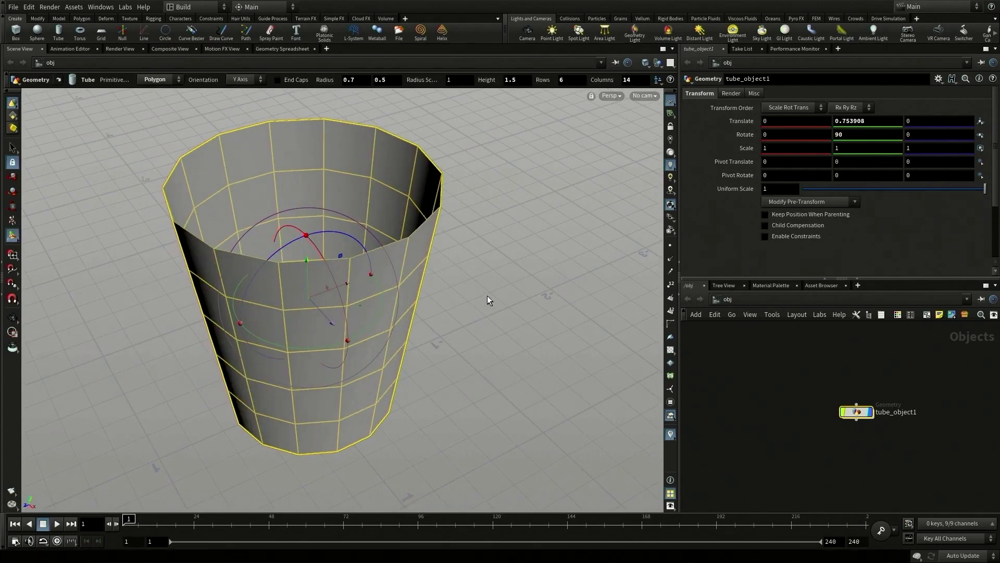
# - Select the tube's bottom edge loop and close the opening with a PolyFill
pyautogui.rightClick(13, 116)
pyautogui.click(27, 125)
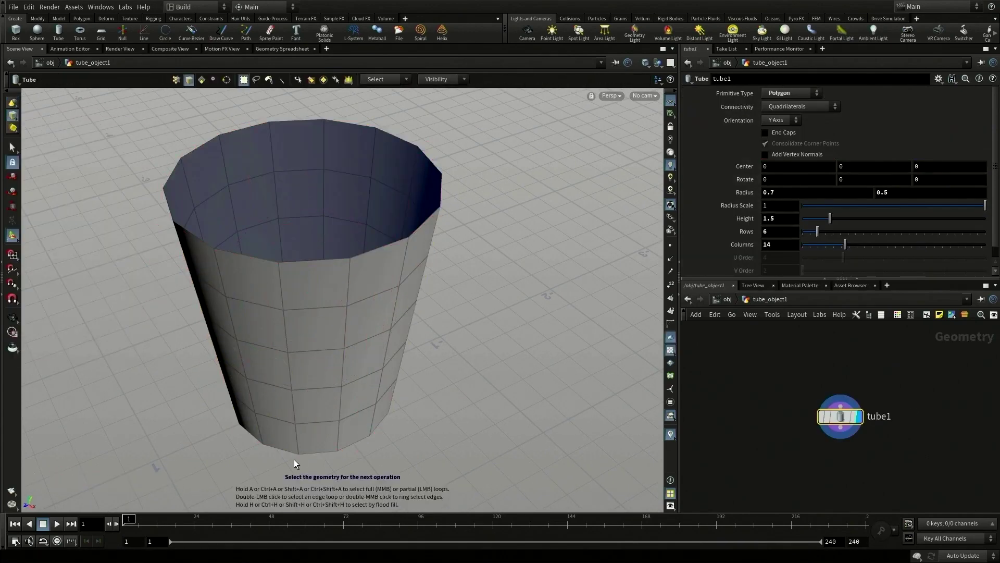
pyautogui.doubleClick(324, 451)
pyautogui.keyDown('alt'); pyautogui.moveTo(375, 414); pyautogui.dragTo(452, 329); pyautogui.keyUp('alt')
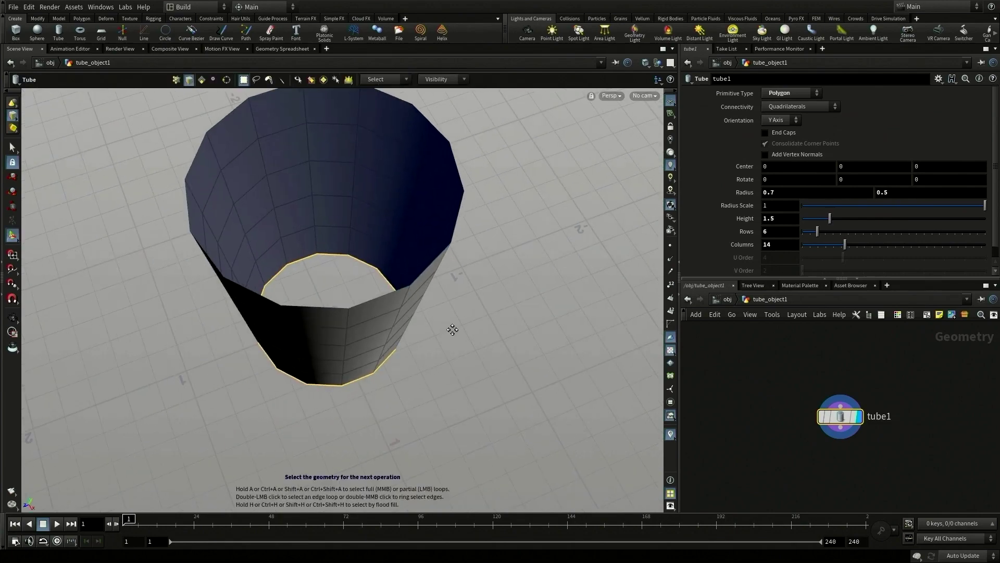
pyautogui.press('Tab')
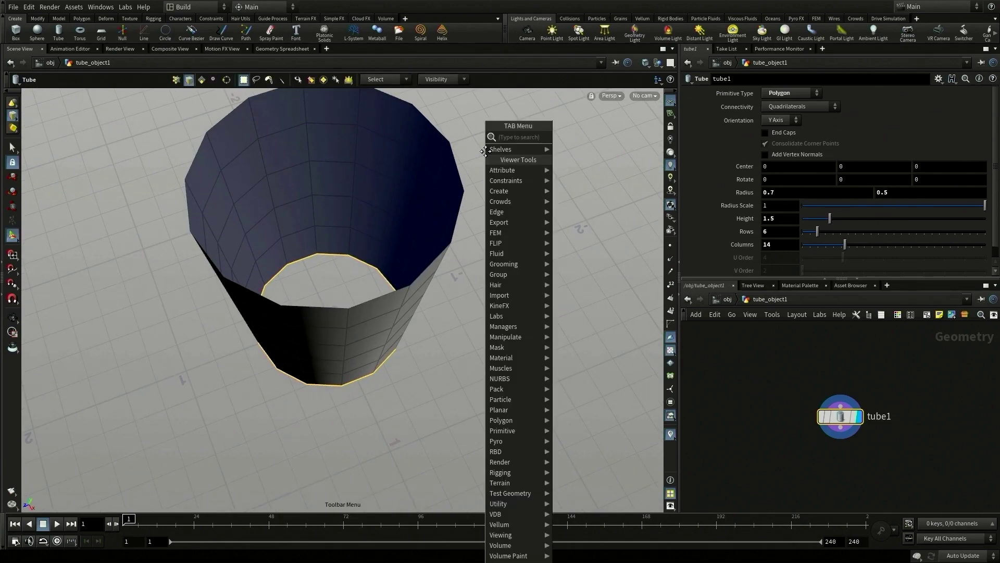
pyautogui.write('polyf')
pyautogui.press('Return')
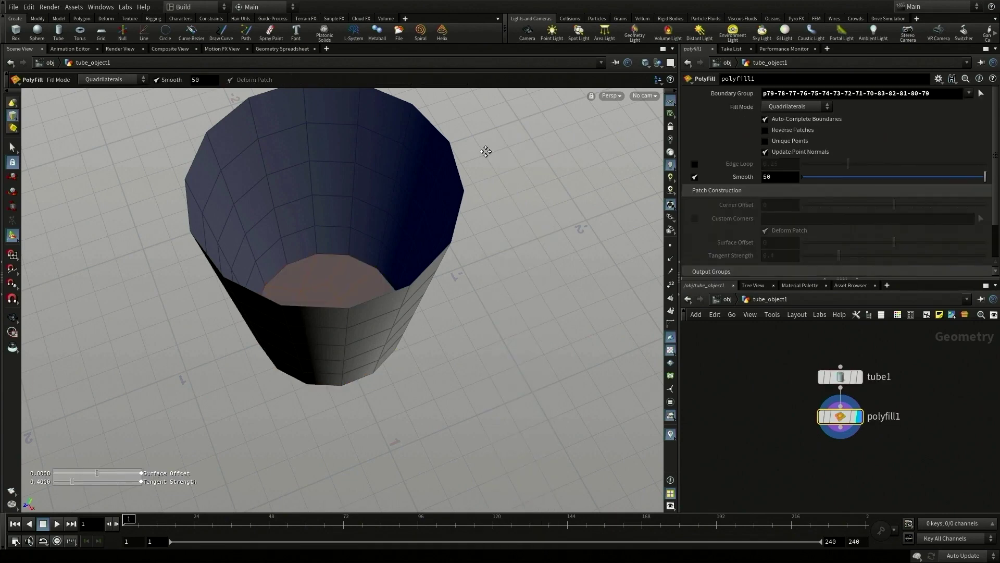
# - Set the PolyFill's Fill Mode to Quadrilateral Grid with a Corner Offset of -5
pyautogui.moveTo(382, 219); pyautogui.dragTo(399, 259)
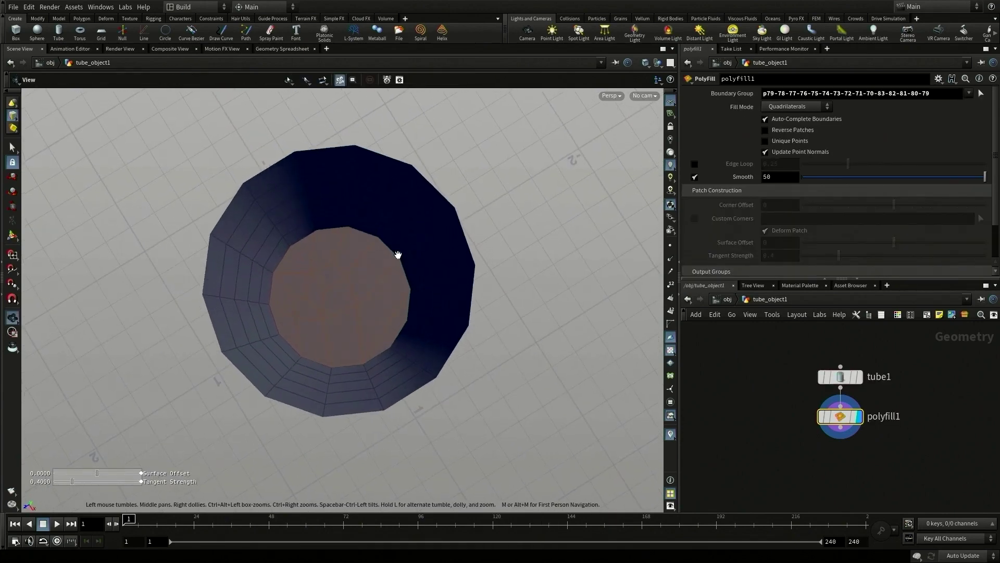
pyautogui.click(796, 106)
pyautogui.click(782, 158)
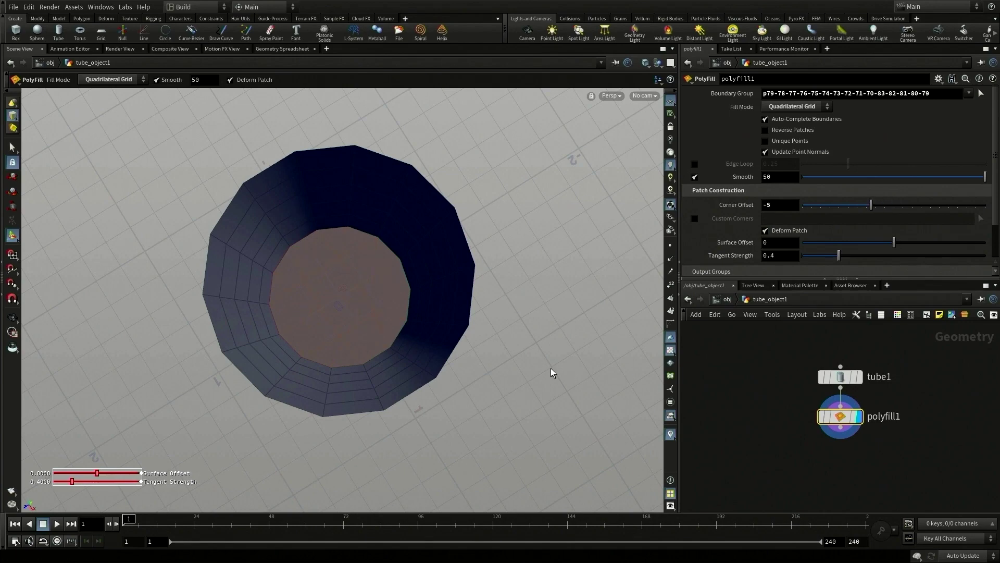
# - Select the two middle rows of points on the cup, scale them uniformly by about 1.2 and increase the Soft Edit Radius
pyautogui.keyDown('alt'); pyautogui.moveTo(551, 373); pyautogui.dragTo(540, 257); pyautogui.keyUp('alt')
pyautogui.keyDown('alt'); pyautogui.moveTo(540, 257); pyautogui.dragTo(435, 328, button='right'); pyautogui.keyUp('alt')
pyautogui.keyDown('alt'); pyautogui.moveTo(436, 328); pyautogui.dragTo(427, 297); pyautogui.keyUp('alt')
pyautogui.press('Return')
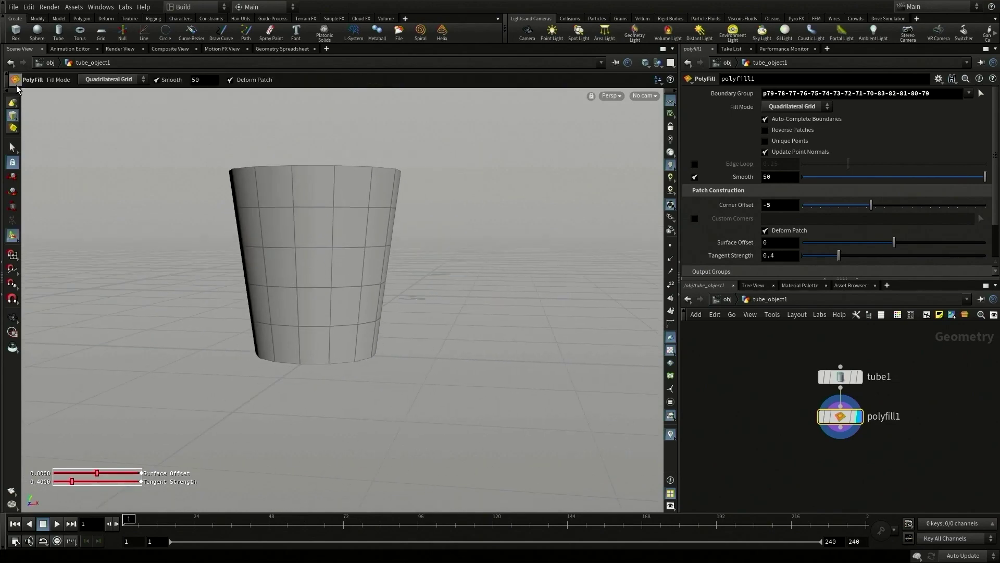
pyautogui.click(16, 83)
pyautogui.click(31, 123)
pyautogui.moveTo(220, 234); pyautogui.dragTo(419, 292)
pyautogui.press('Return')
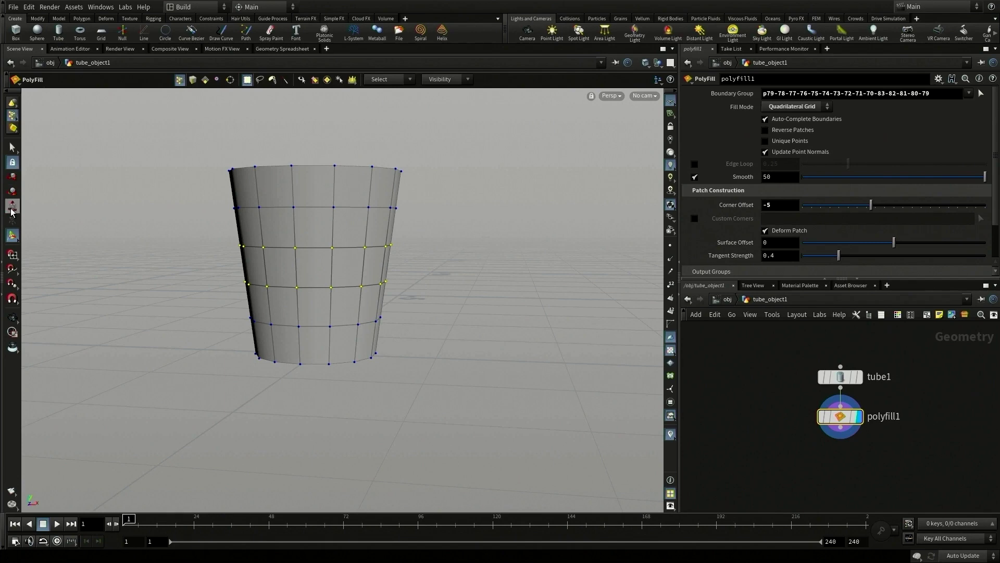
pyautogui.click(12, 206)
pyautogui.moveTo(314, 261); pyautogui.dragTo(330, 267)
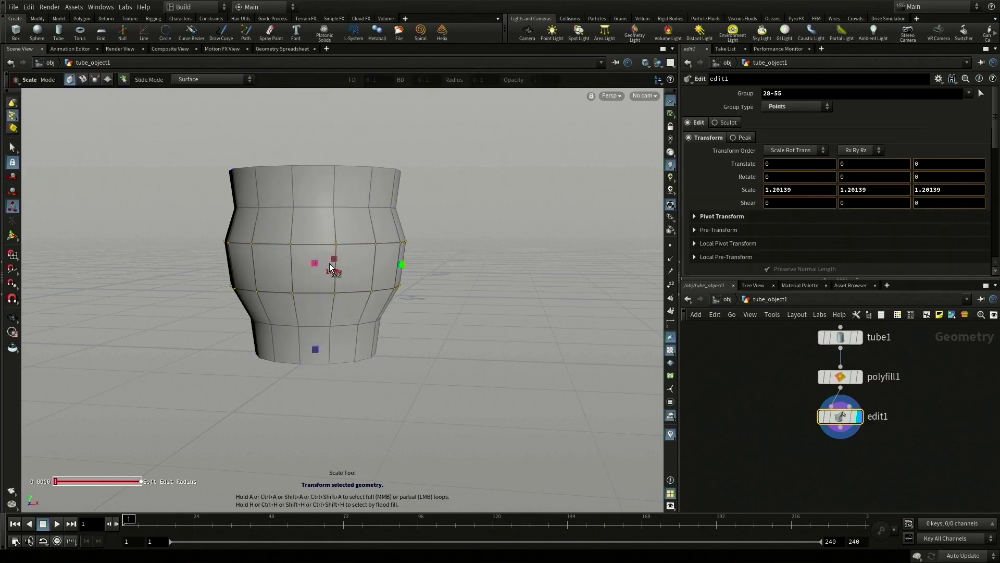
pyautogui.moveTo(55, 481); pyautogui.dragTo(118, 483)
pyautogui.keyDown('alt'); pyautogui.moveTo(372, 430); pyautogui.dragTo(431, 384); pyautogui.keyUp('alt')
# - Select all of the cup's primitives and PolyExtrude them by about -0.086, with Output Back enabled
pyautogui.click(13, 150)
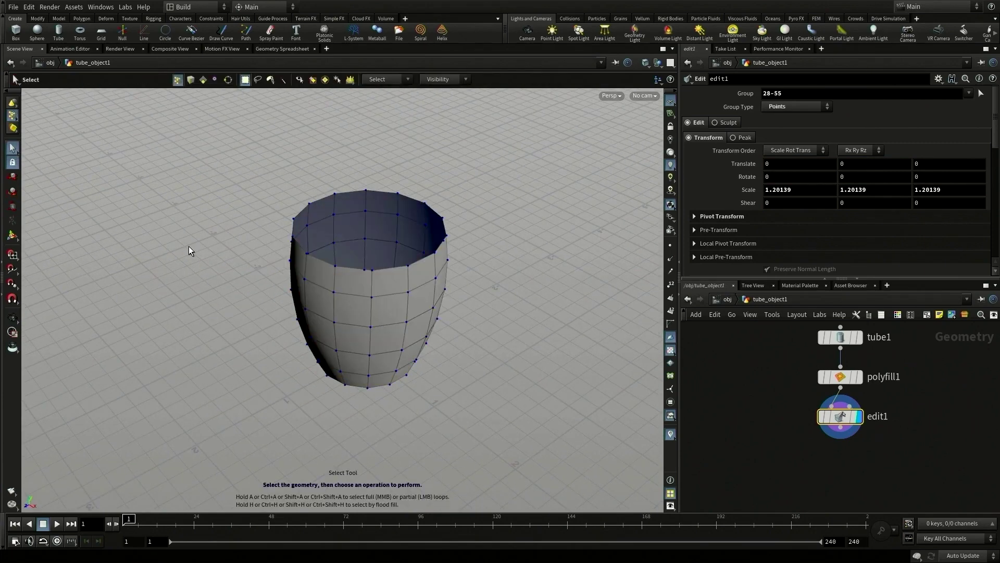
pyautogui.click(12, 103)
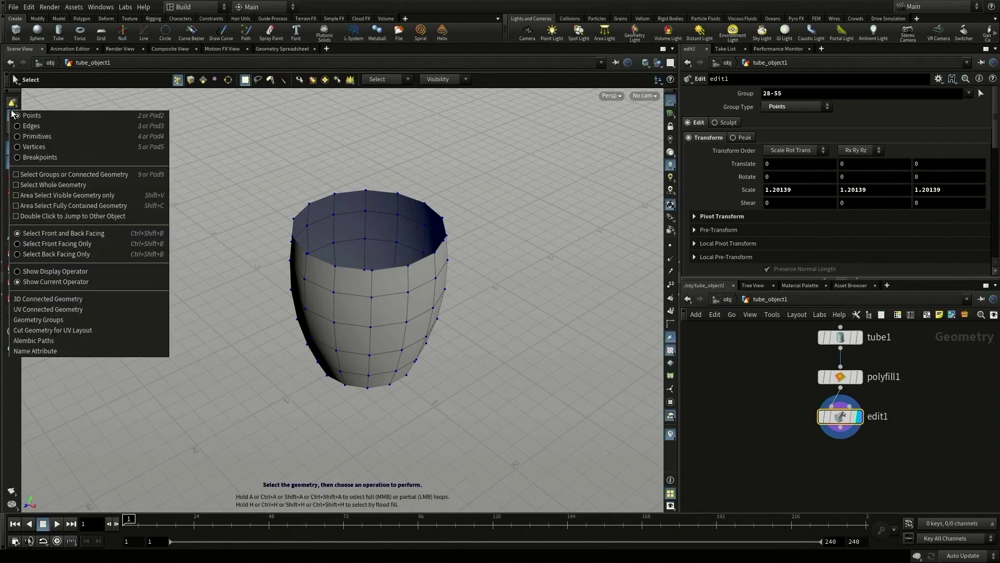
pyautogui.click(37, 136)
pyautogui.press('n')
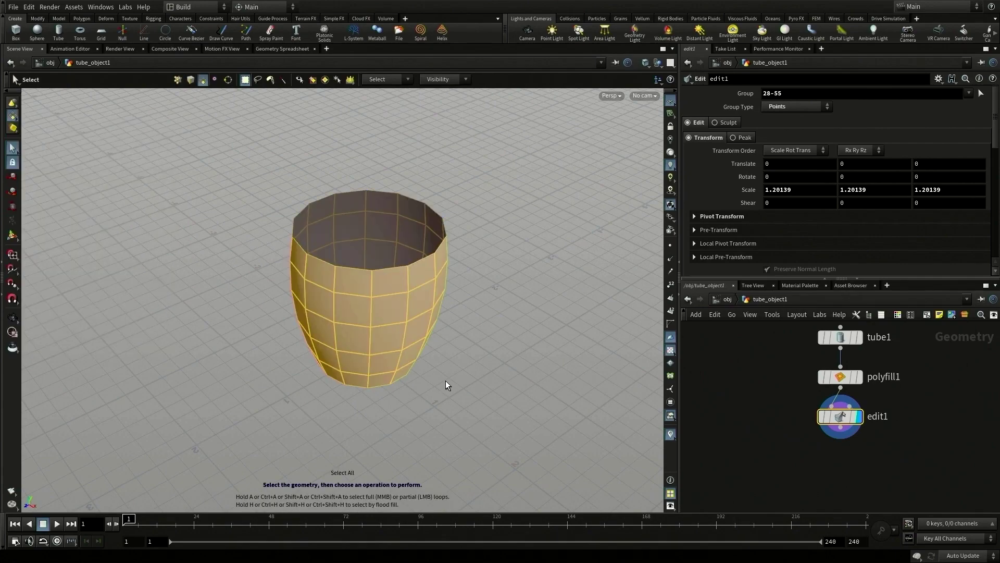
pyautogui.press('c')
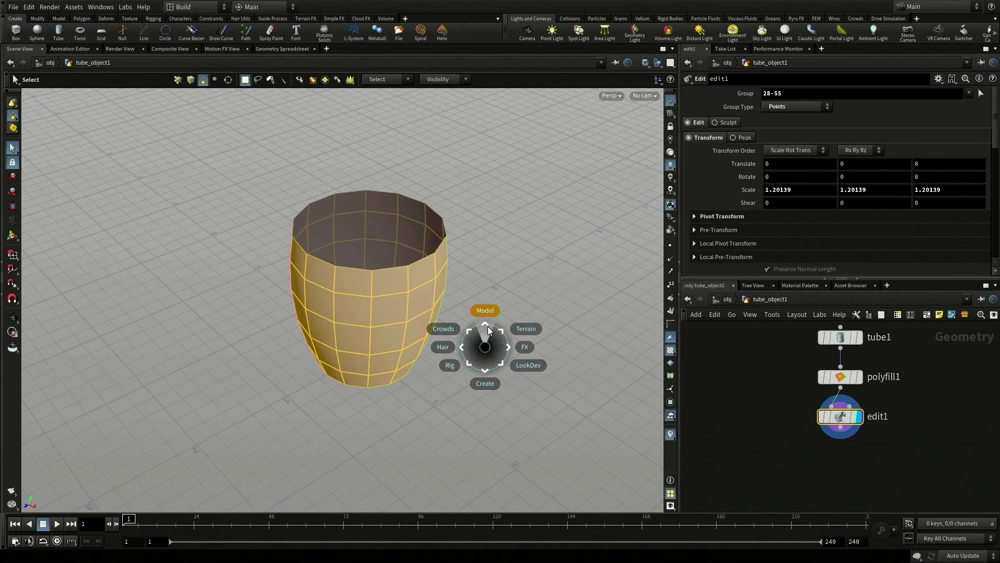
pyautogui.click(493, 204)
pyautogui.moveTo(428, 194); pyautogui.dragTo(424, 195)
pyautogui.keyDown('alt'); pyautogui.moveTo(449, 343); pyautogui.dragTo(529, 296, button='right'); pyautogui.keyUp('alt')
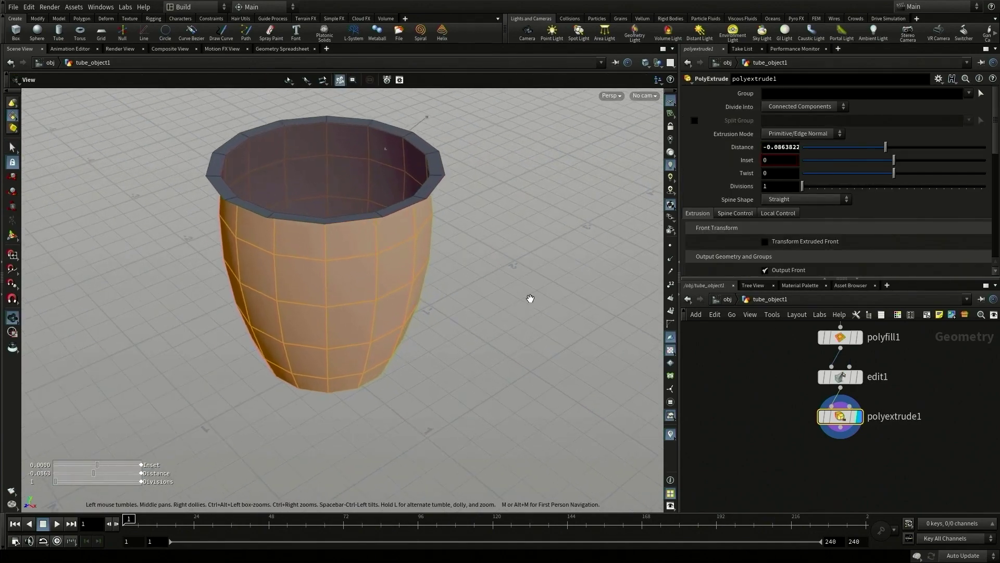
pyautogui.keyDown('alt'); pyautogui.moveTo(528, 296); pyautogui.dragTo(530, 276); pyautogui.keyUp('alt')
pyautogui.scroll(-2, 833, 219)
pyautogui.click(791, 246)
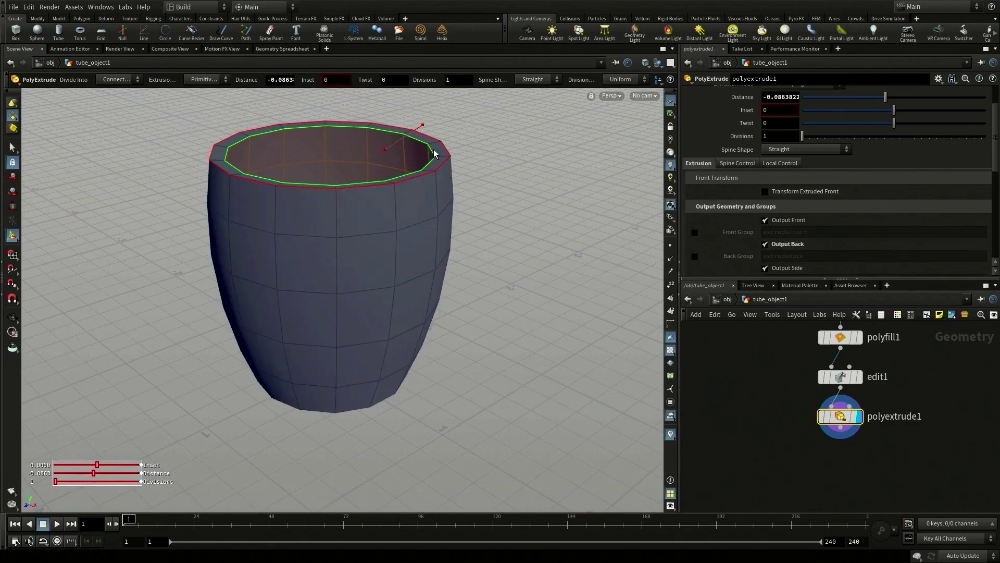
# - Apply a Reverse to all polygons of the thickened cup to flip their normals
pyautogui.press('s')
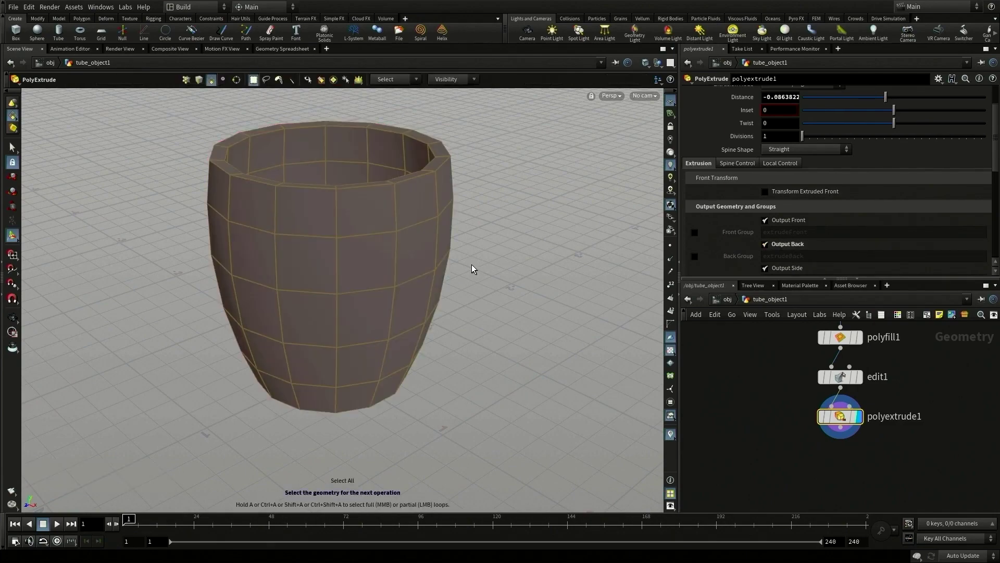
pyautogui.press('Tab')
pyautogui.write('reverse')
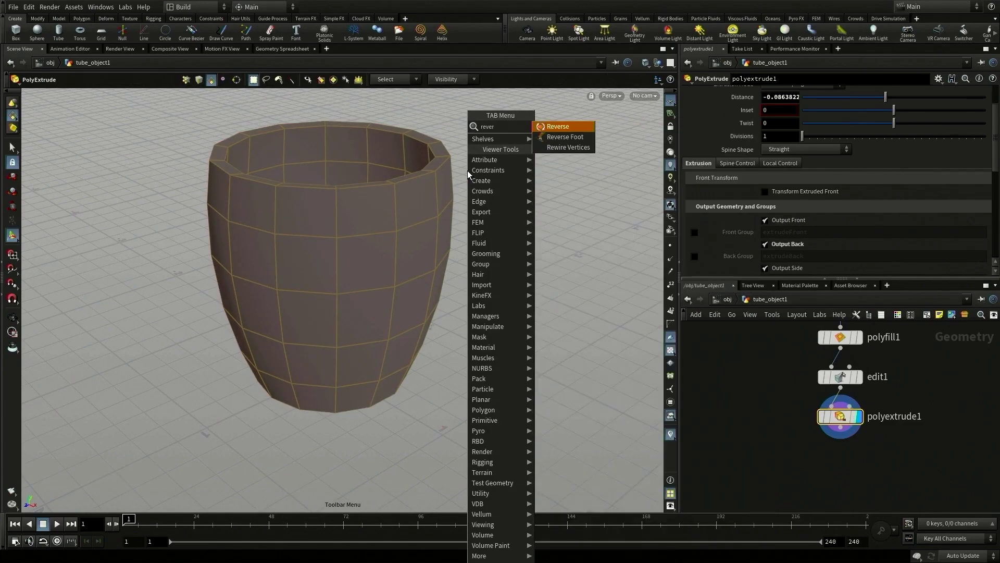
pyautogui.press('Return')
pyautogui.moveTo(479, 240); pyautogui.dragTo(342, 234)
pyautogui.press('Return')
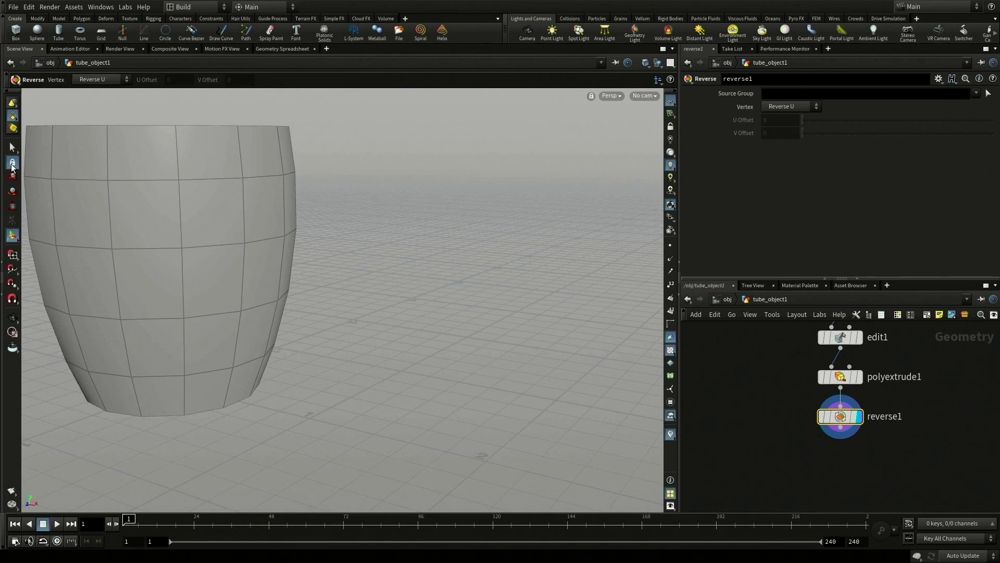
# - PolyBridge the outer face in the cup's second row to the face two rows directly below it
pyautogui.press('s')
pyautogui.click(263, 214)
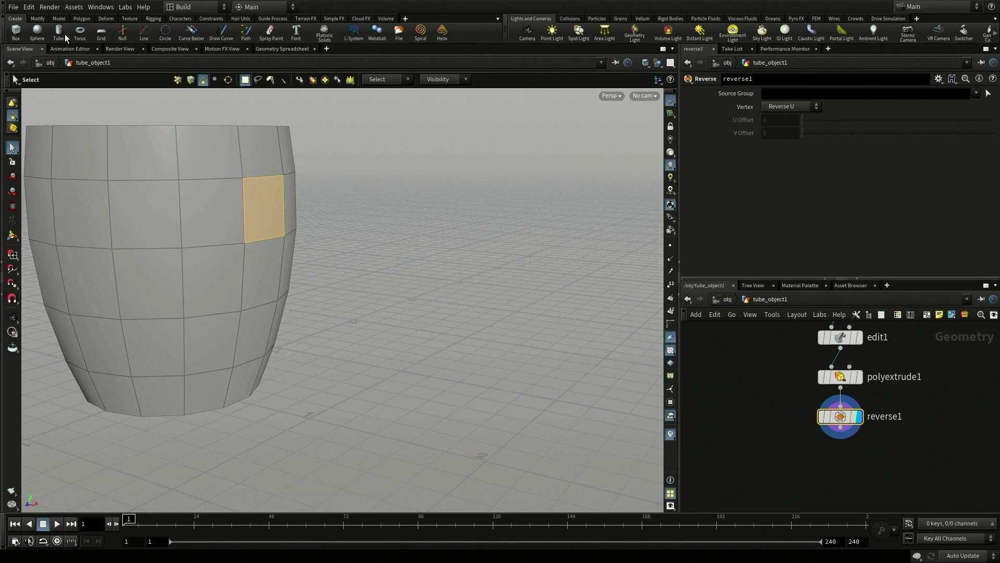
pyautogui.click(81, 18)
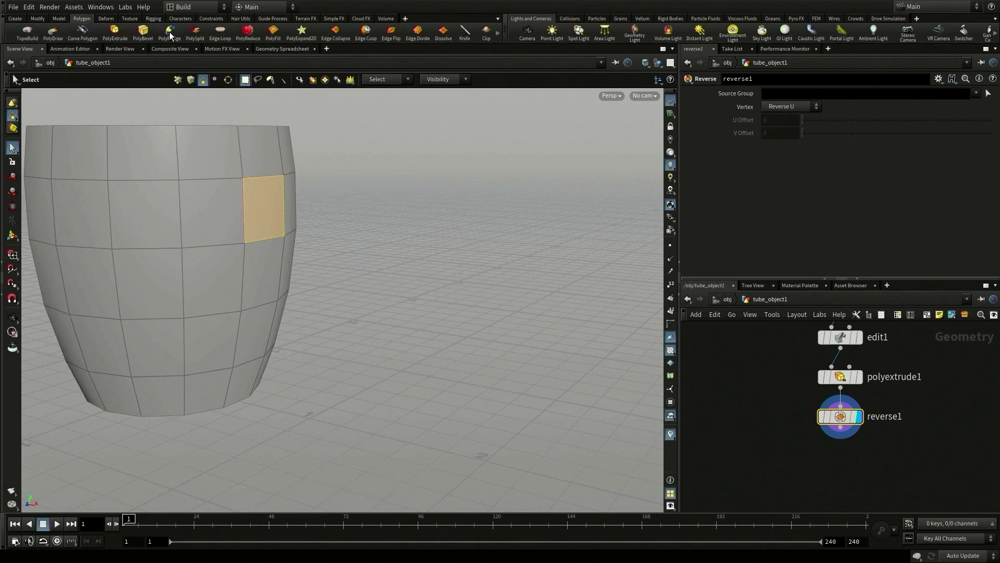
pyautogui.click(380, 223)
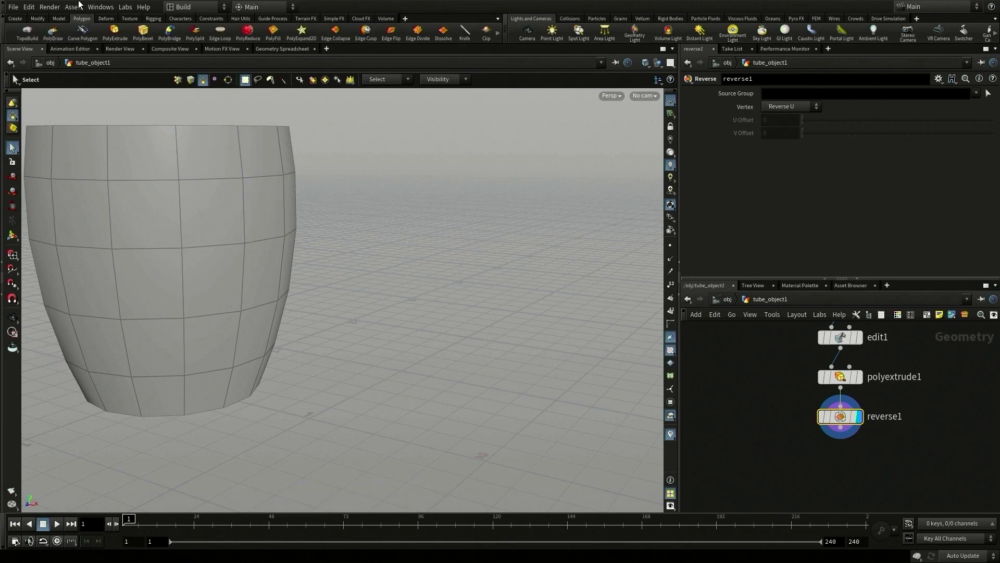
pyautogui.click(169, 32)
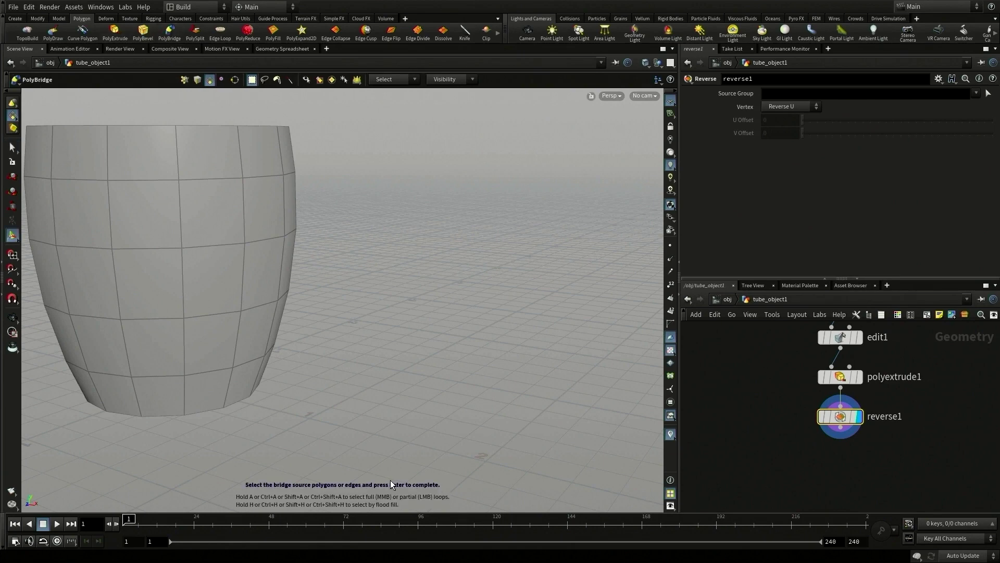
pyautogui.click(273, 187)
pyautogui.press('Return')
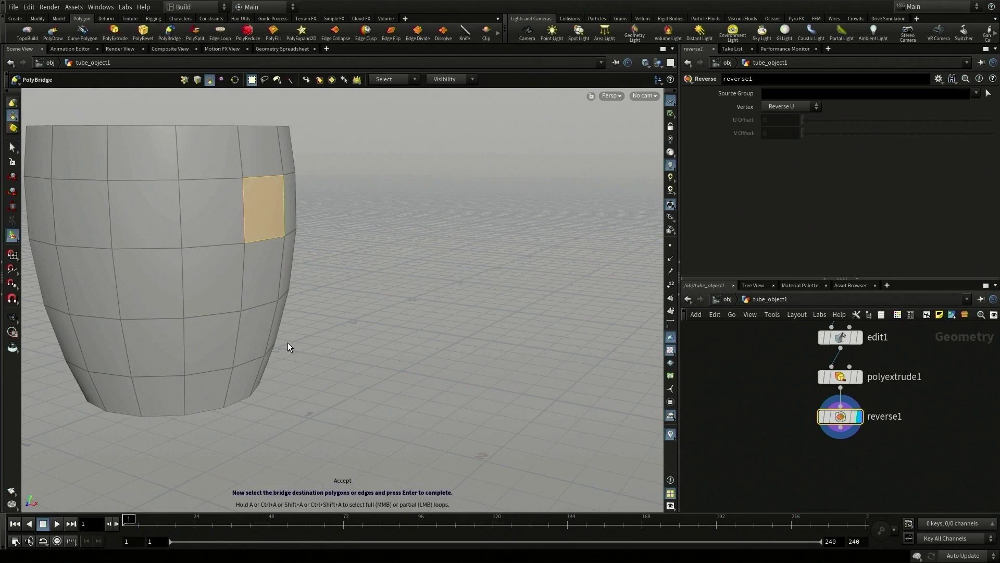
pyautogui.click(262, 329)
pyautogui.press('Return')
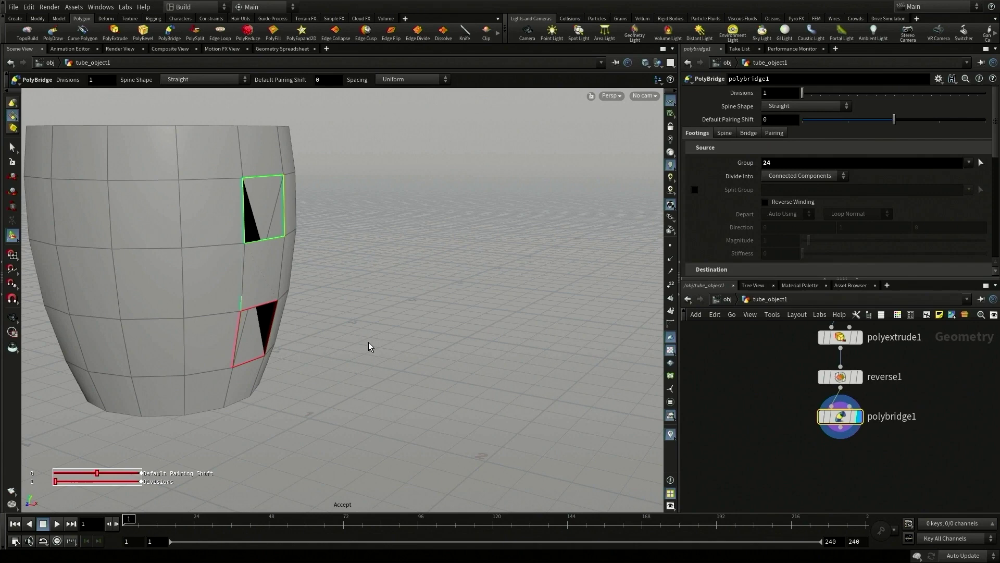
# - Set the bridge's Divisions to 10 and its Spine Shape to Curved
pyautogui.click(764, 92)
pyautogui.write('10')
pyautogui.press('Return')
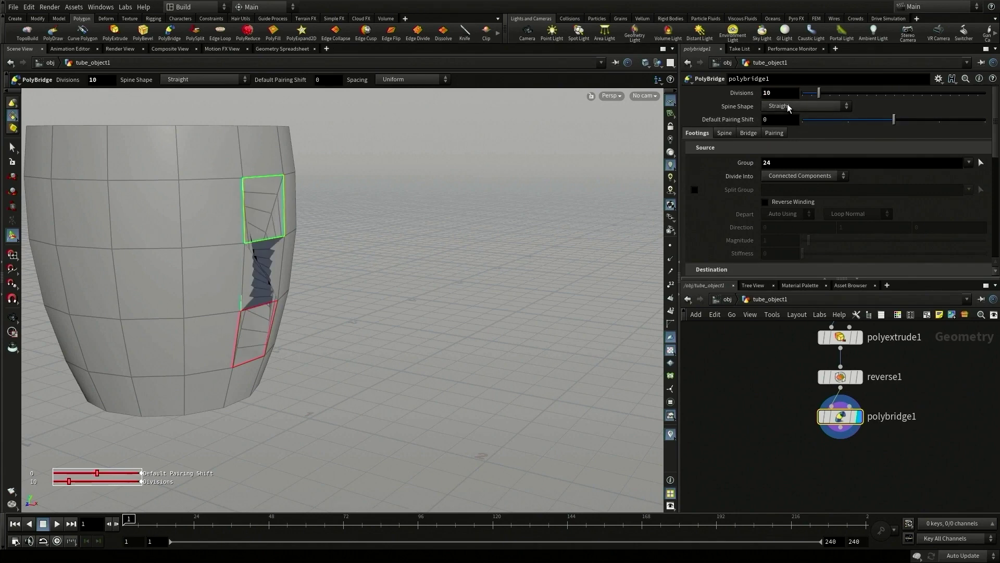
pyautogui.click(790, 107)
pyautogui.click(783, 124)
# - Set the bridge's source Magnitude to 3 and its destination Magnitude to 2
pyautogui.scroll(-2, 798, 201)
pyautogui.click(779, 189)
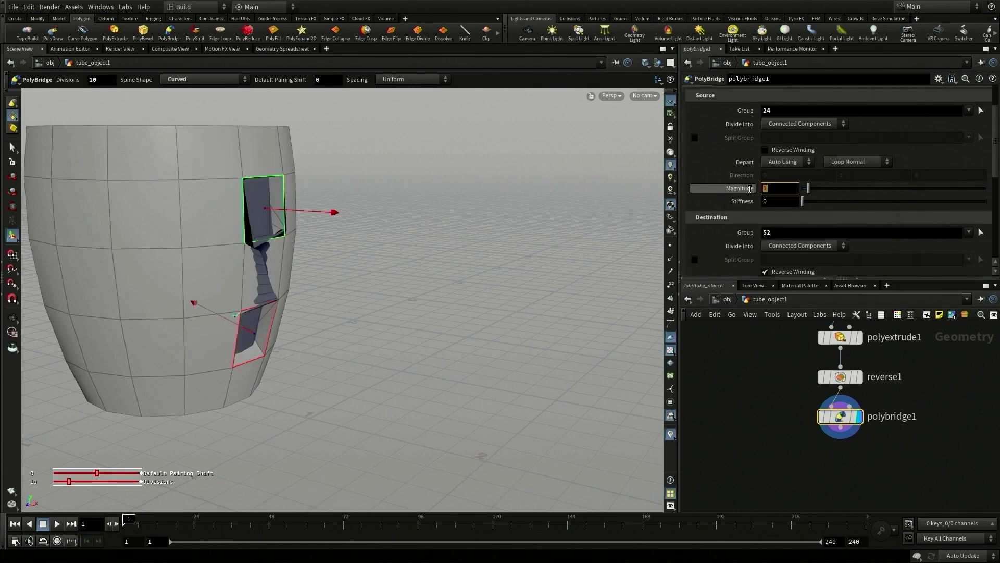
pyautogui.write('3')
pyautogui.scroll(-3, 779, 197)
pyautogui.press('Return')
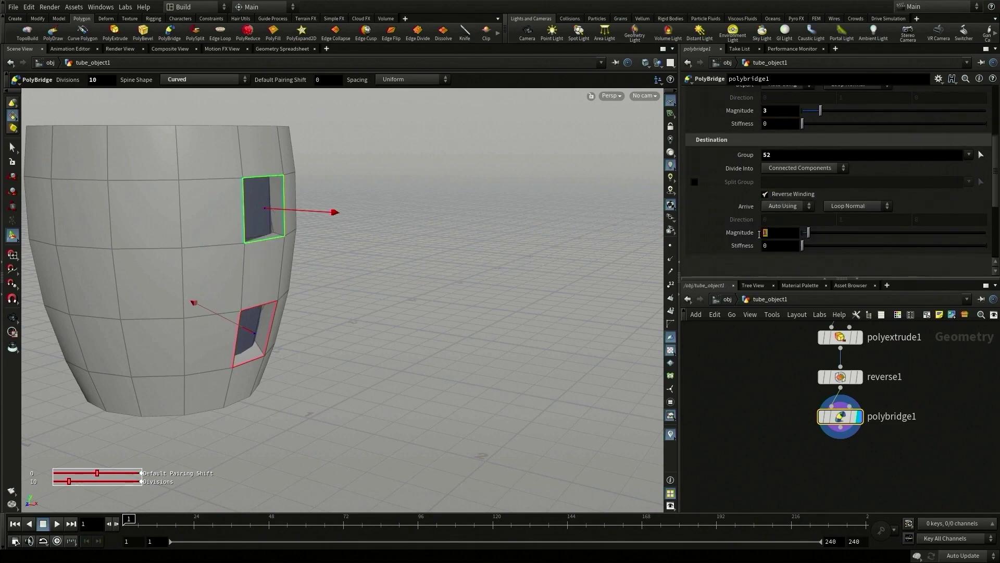
# - Inspect the bridge from above and set its Default Pairing Shift to 1 to untwist it
pyautogui.press('s')
pyautogui.keyDown('alt'); pyautogui.moveTo(387, 195); pyautogui.dragTo(362, 297); pyautogui.keyUp('alt')
pyautogui.scroll(5, 792, 152)
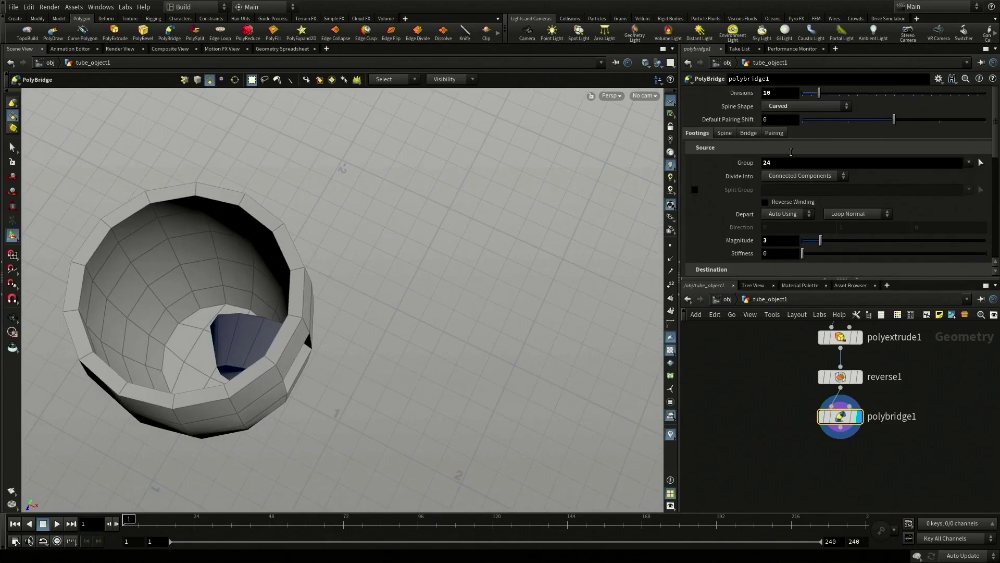
pyautogui.moveTo(896, 119); pyautogui.dragTo(932, 121)
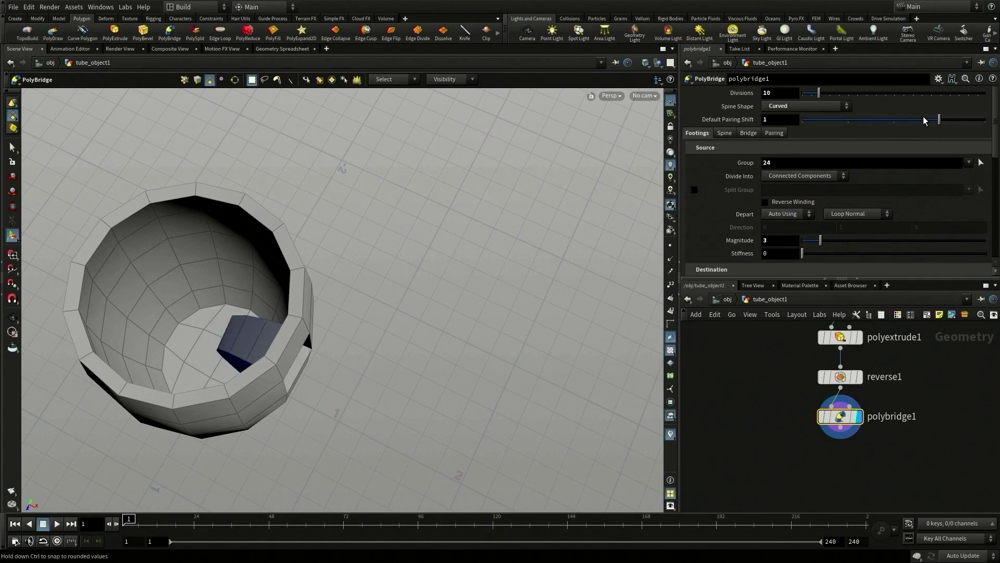
# - Switch the bridge's source departure to Explicit Direction and rotate it to about 0, 0.026, -1 so the handle curves out of the cup
pyautogui.keyDown('alt'); pyautogui.moveTo(396, 328); pyautogui.dragTo(427, 257); pyautogui.keyUp('alt')
pyautogui.scroll(-2, 819, 260)
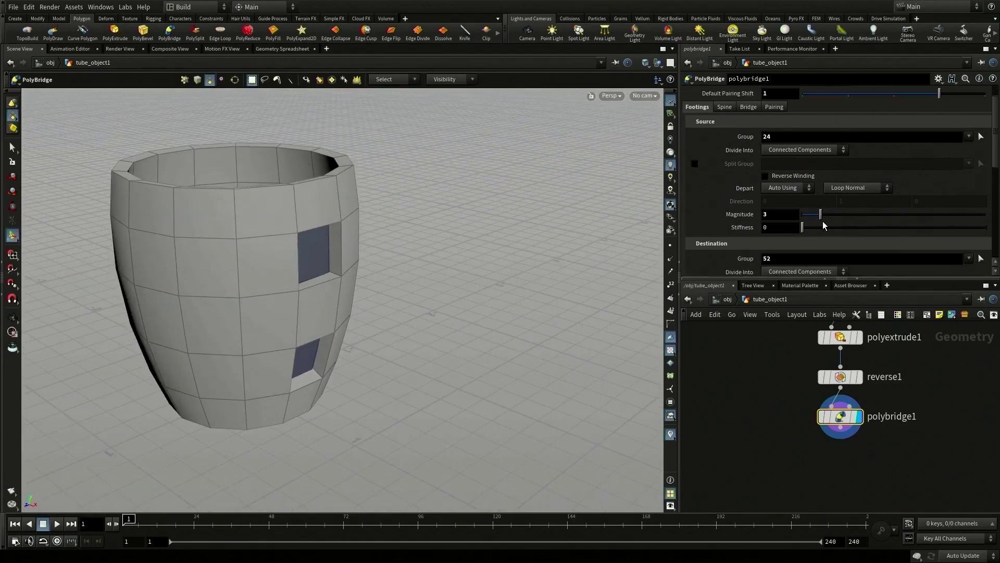
pyautogui.click(857, 187)
pyautogui.click(852, 199)
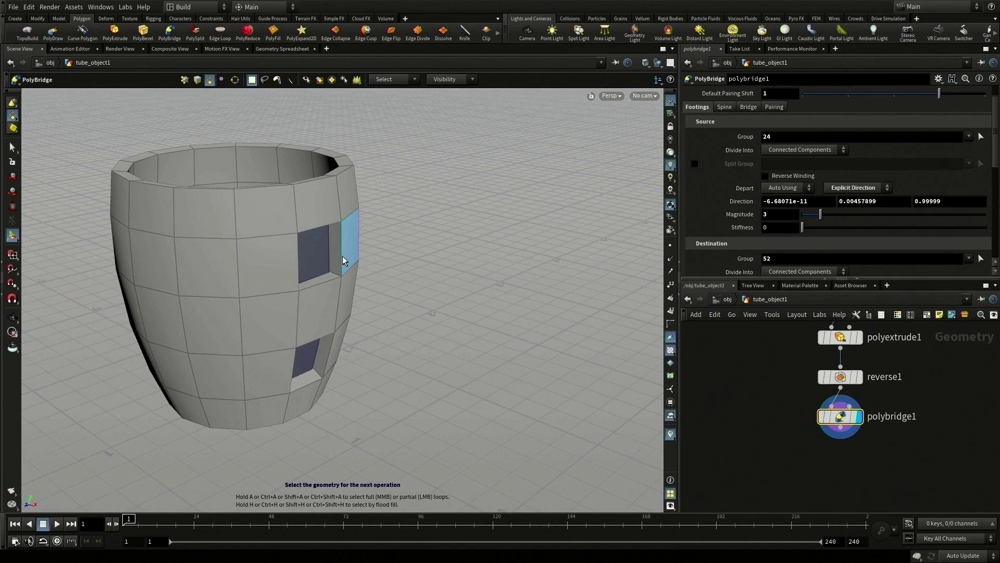
pyautogui.keyDown('alt'); pyautogui.moveTo(368, 253); pyautogui.dragTo(411, 240); pyautogui.keyUp('alt')
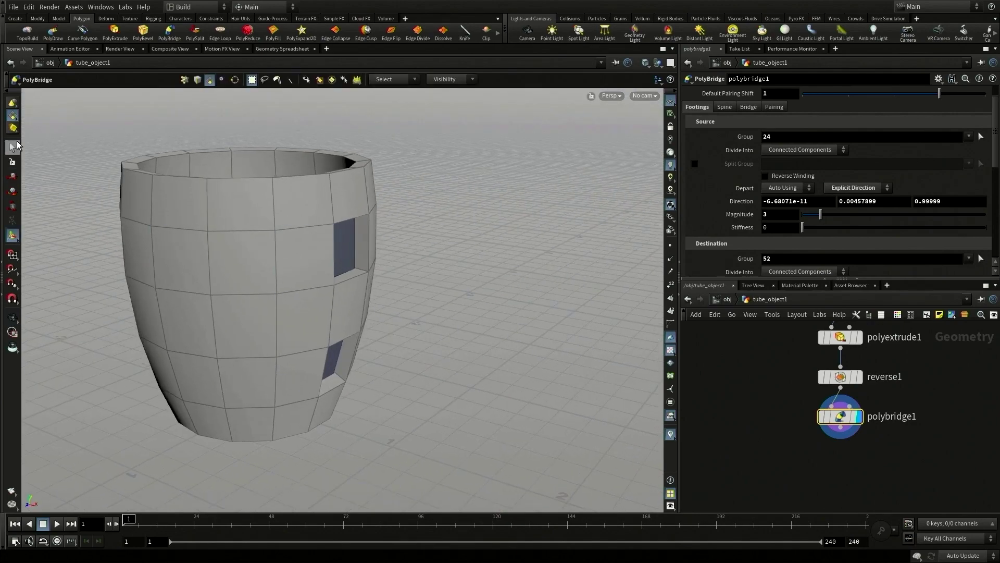
pyautogui.click(17, 145)
pyautogui.click(14, 234)
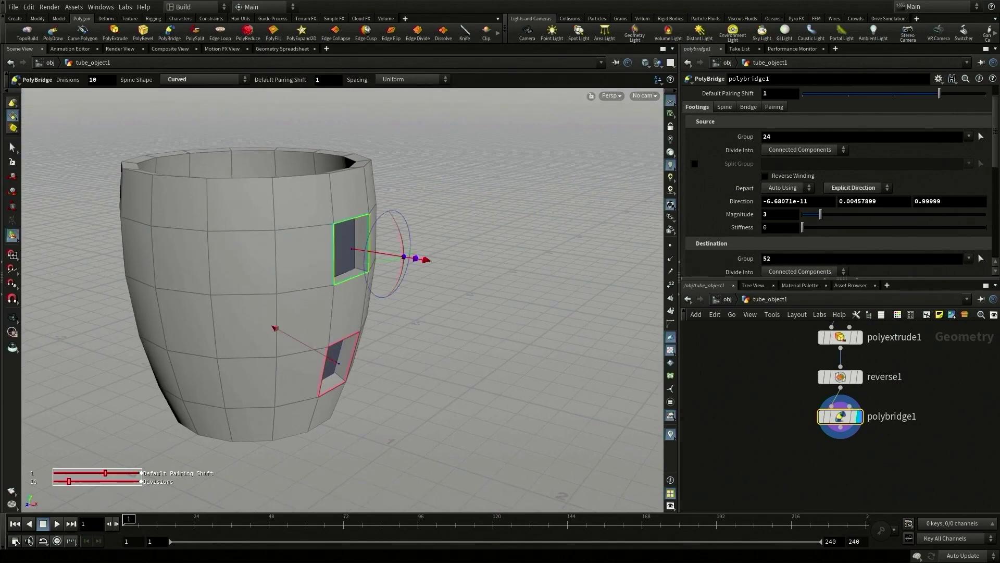
pyautogui.moveTo(397, 251); pyautogui.dragTo(187, 289)
pyautogui.press('Escape')
pyautogui.moveTo(467, 377); pyautogui.dragTo(505, 355)
pyautogui.press('Return')
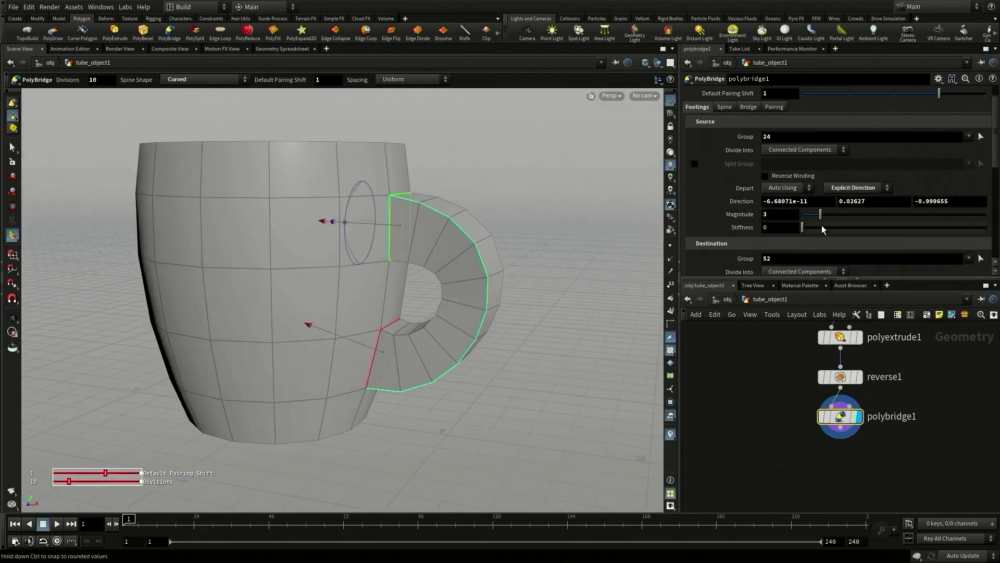
# - Adjust the bridge's destination arrival to an Explicit Direction of about 0, 0.266, -0.964
pyautogui.scroll(-3, 820, 225)
pyautogui.moveTo(353, 332); pyautogui.dragTo(337, 326)
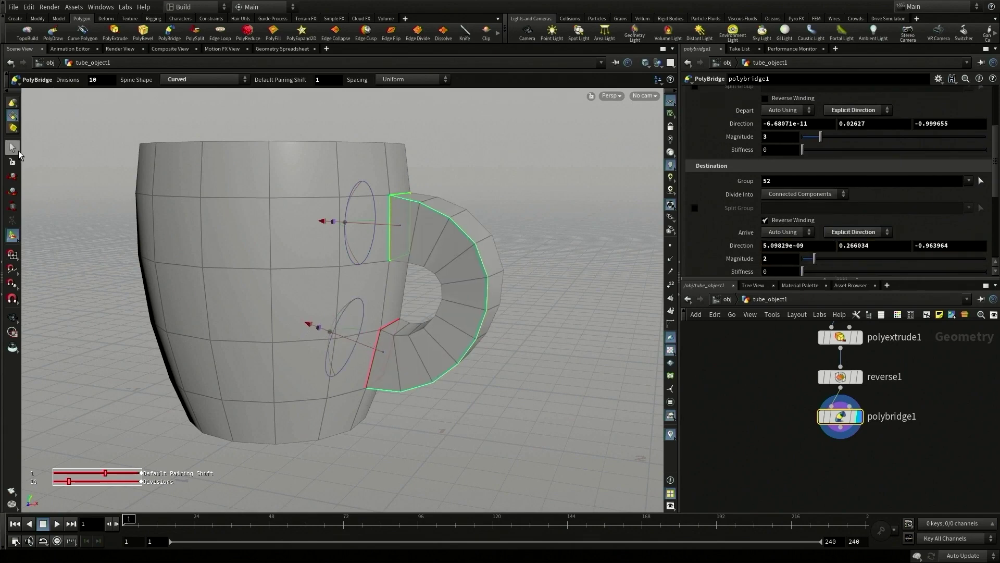
pyautogui.press('s')
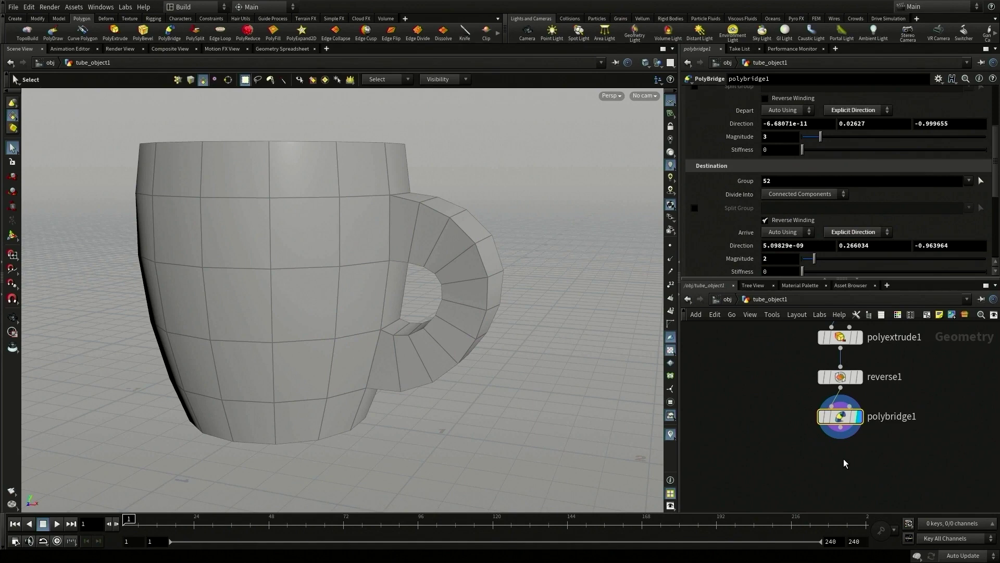
# - Add a point near each end of the bridge's Thickness Scale Ramp and lower both to slim the handle between its attachments
pyautogui.click(13, 237)
pyautogui.scroll(6, 813, 223)
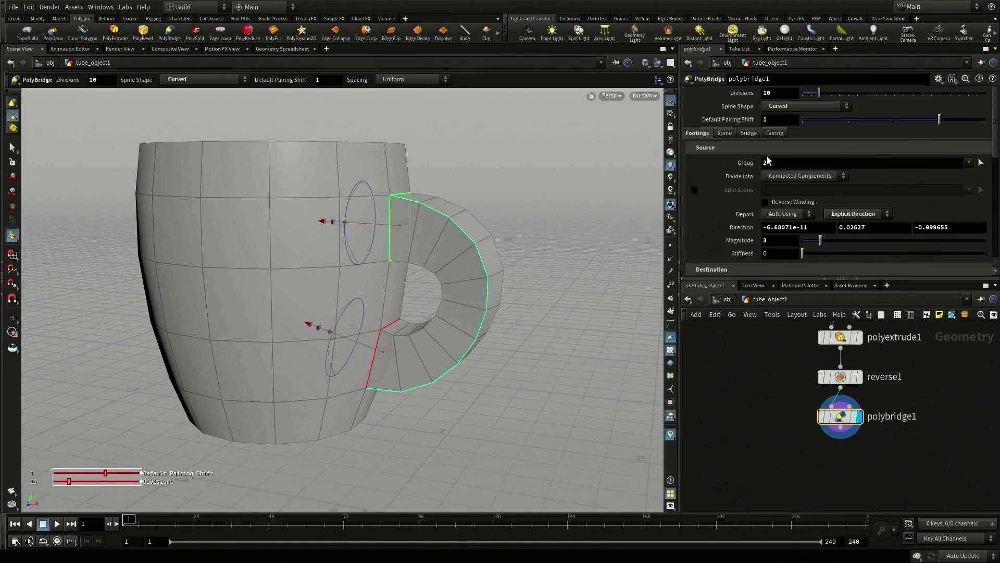
pyautogui.click(749, 133)
pyautogui.scroll(-5, 848, 241)
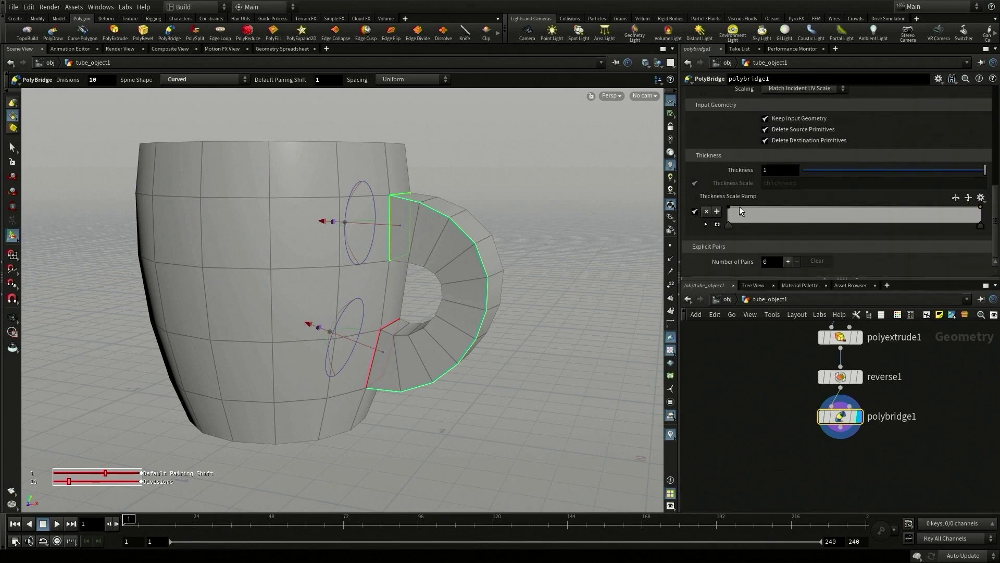
pyautogui.moveTo(738, 205); pyautogui.dragTo(736, 210)
pyautogui.click(964, 208)
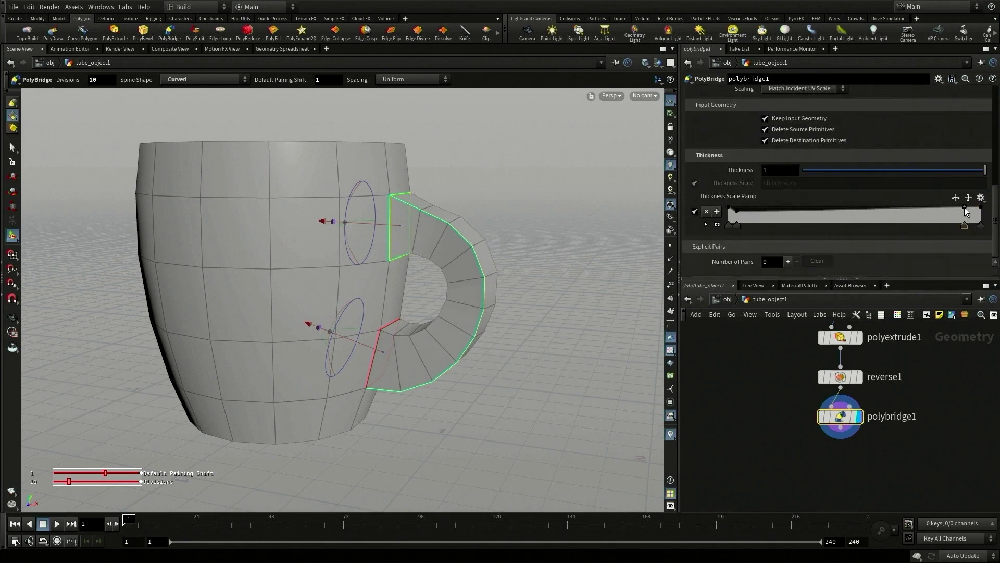
pyautogui.moveTo(965, 208); pyautogui.dragTo(964, 212)
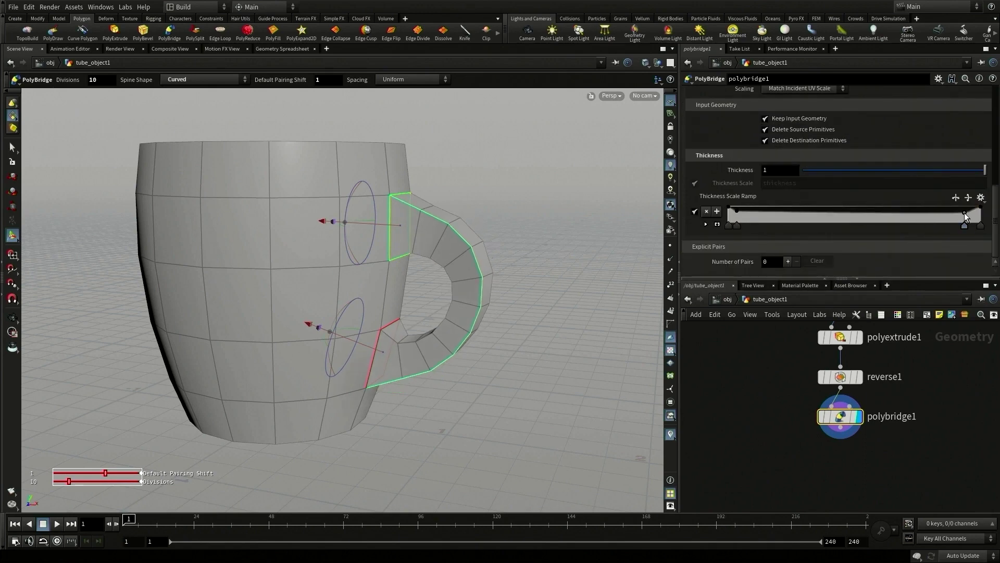
# - Apply a Subdivide to all of the mug's polygons
pyautogui.click(11, 149)
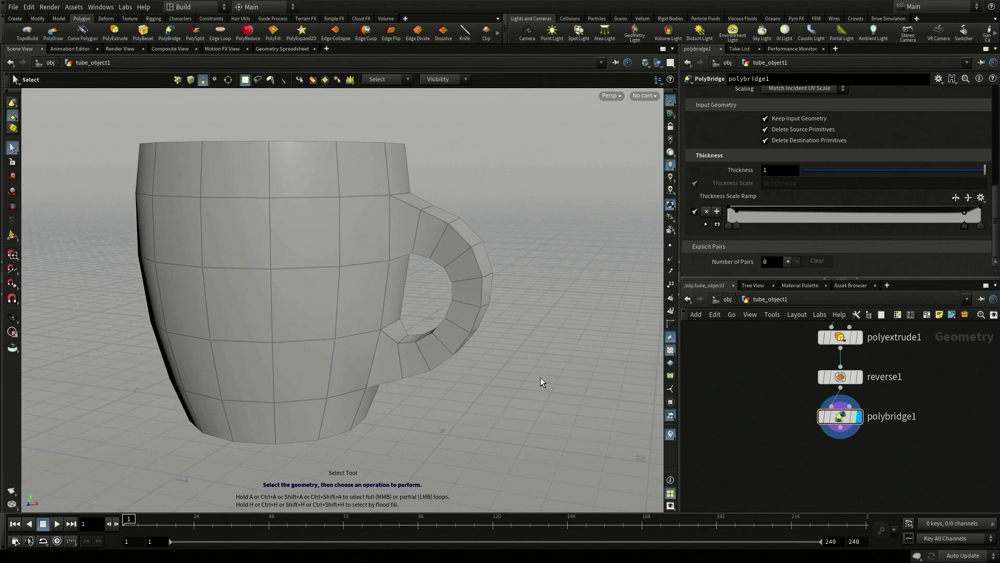
pyautogui.press('Tab')
pyautogui.write('subd')
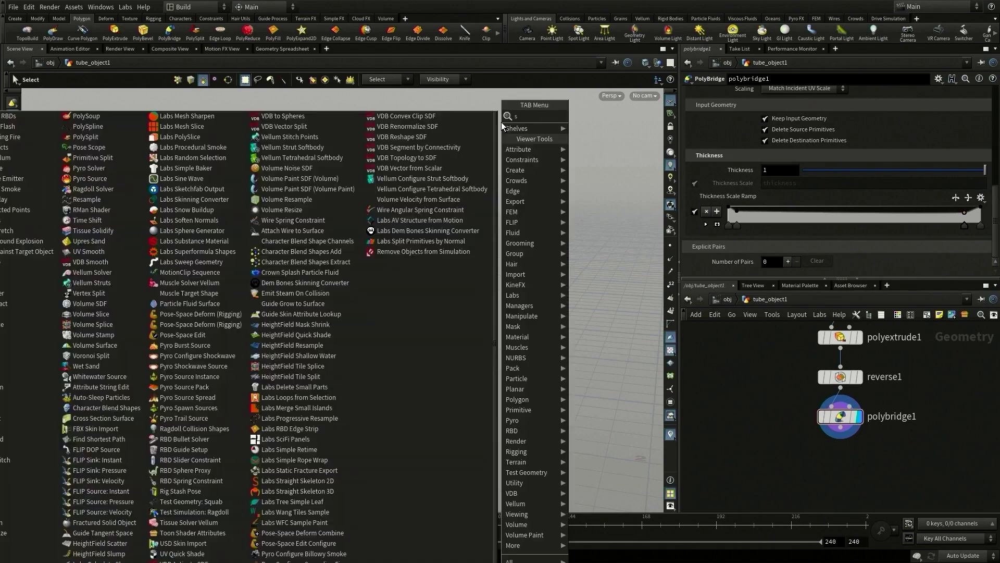
pyautogui.press('Return')
pyautogui.press('n')
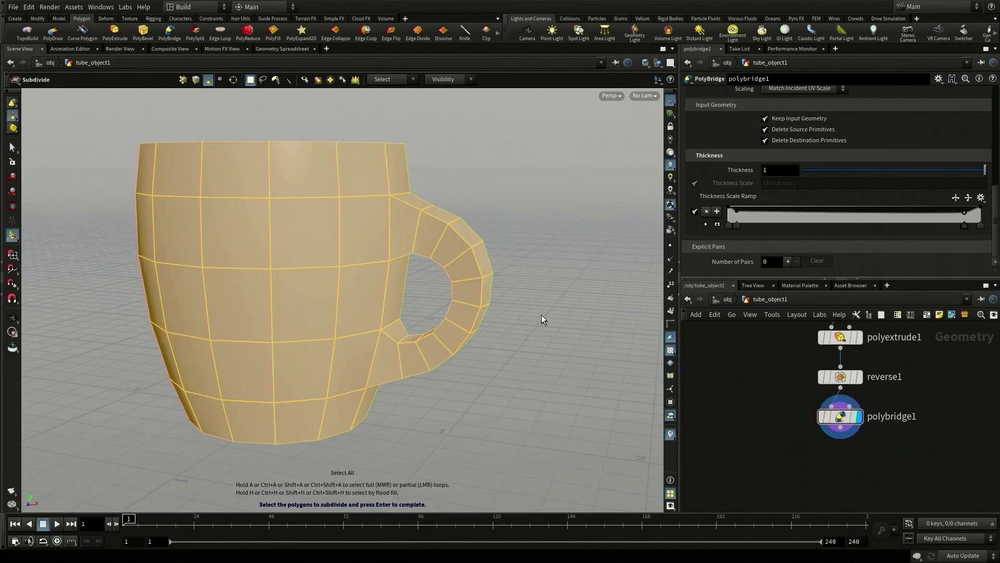
pyautogui.press('Return')
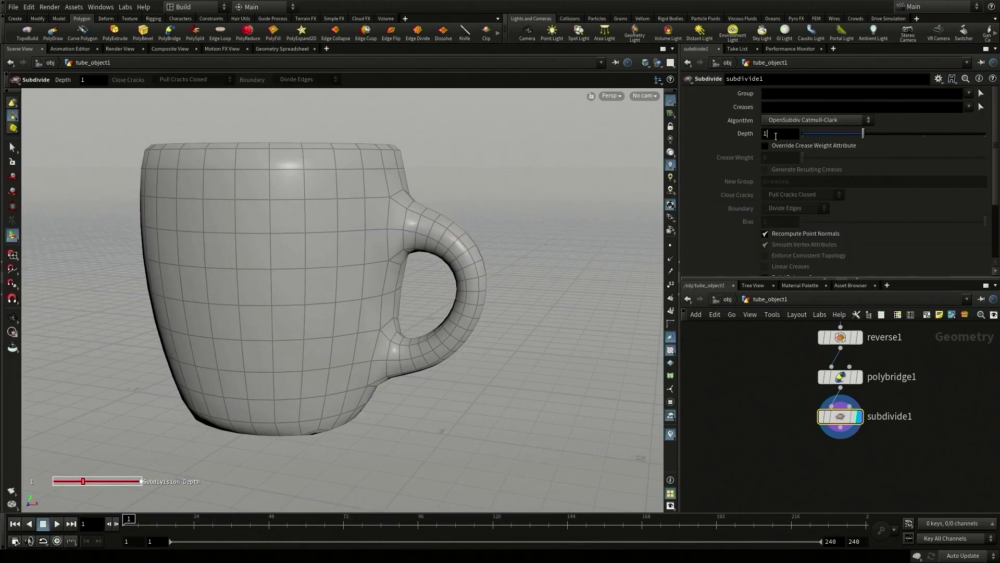
# - Set the mug's subdivision depth to 2
pyautogui.moveTo(776, 136); pyautogui.dragTo(757, 134)
pyautogui.write('2')
pyautogui.press('Return')
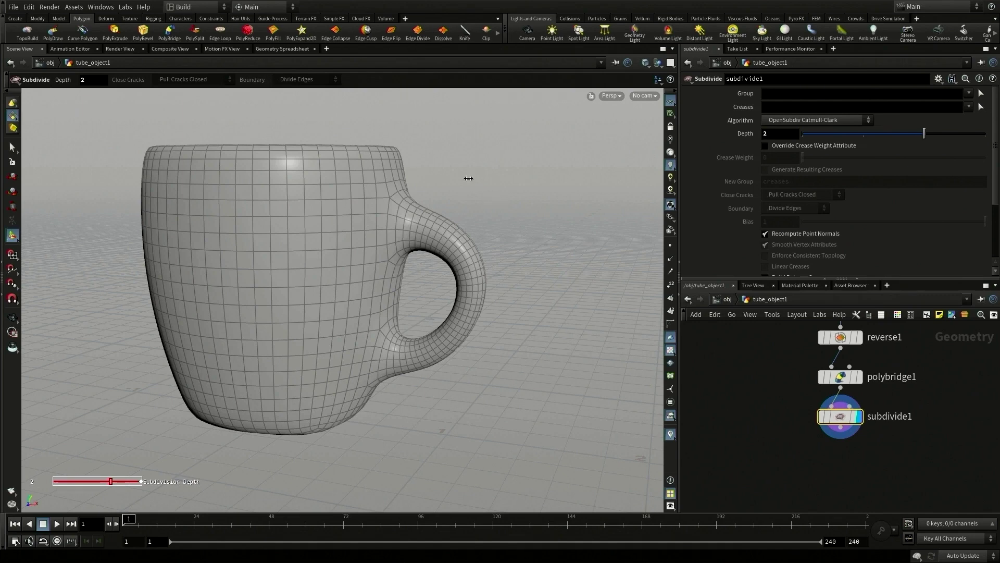
pyautogui.keyDown('alt'); pyautogui.moveTo(469, 179); pyautogui.dragTo(472, 198); pyautogui.keyUp('alt')
# - Shatter the whole mug and set the chunk centers' Force Total Count to 50
pyautogui.press('n')
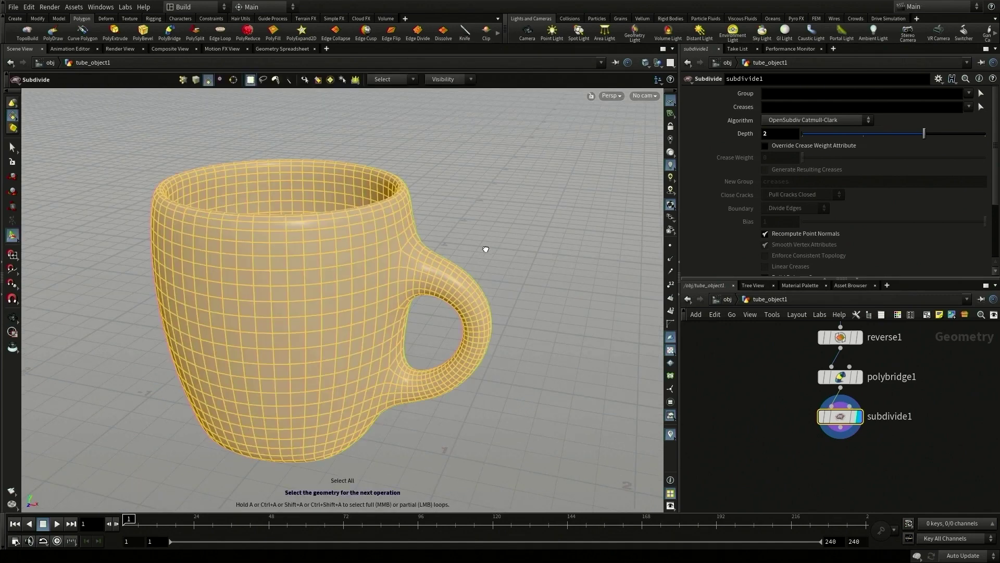
pyautogui.click(56, 20)
pyautogui.click(186, 31)
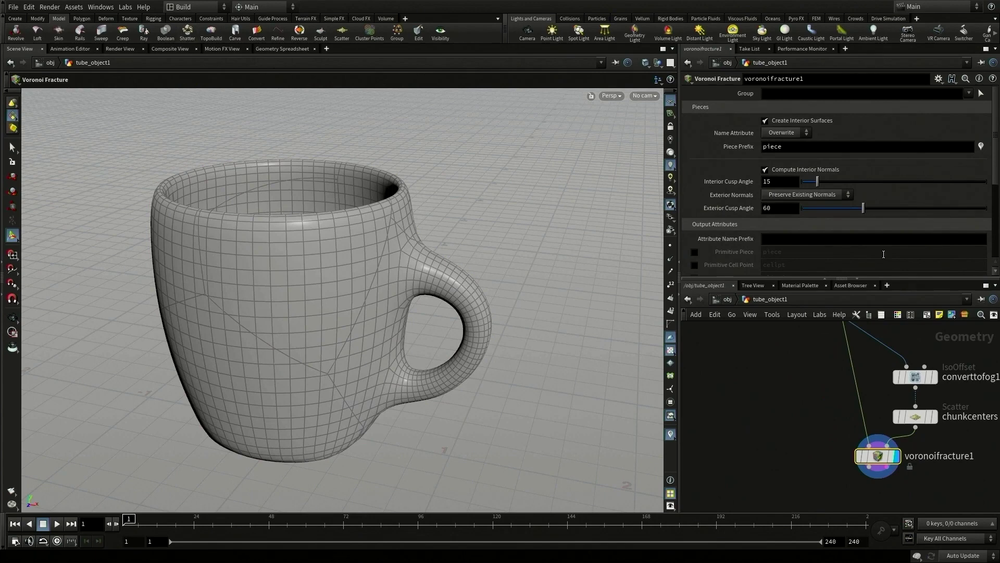
pyautogui.click(915, 417)
pyautogui.click(767, 146)
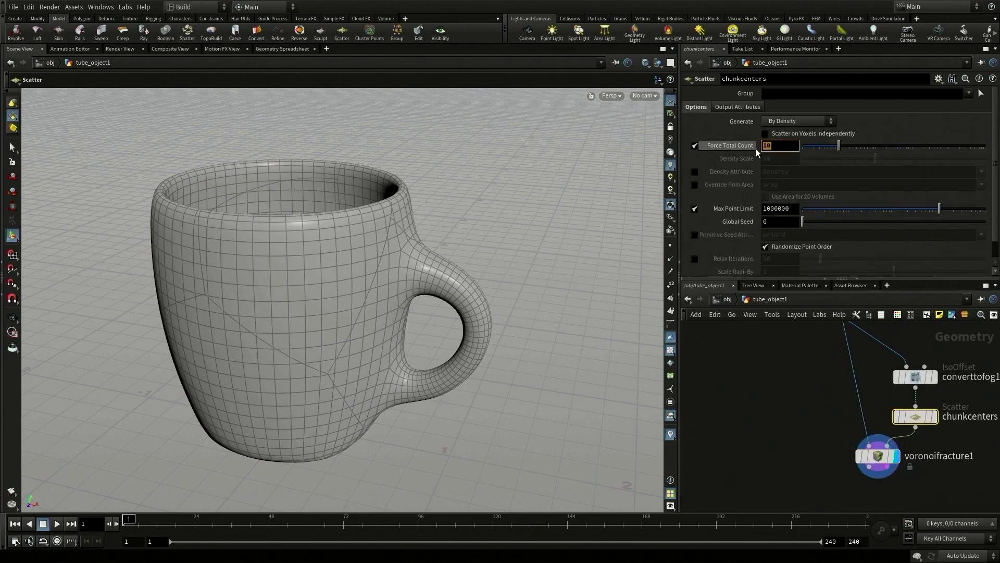
pyautogui.write('50')
pyautogui.press('Return')
# - Add and display an Exploded View node fed by the Voronoi fracture, and set its Uniform Scale to 0.15
pyautogui.moveTo(803, 447); pyautogui.dragTo(736, 353, button='middle')
pyautogui.press('Tab')
pyautogui.write('explo')
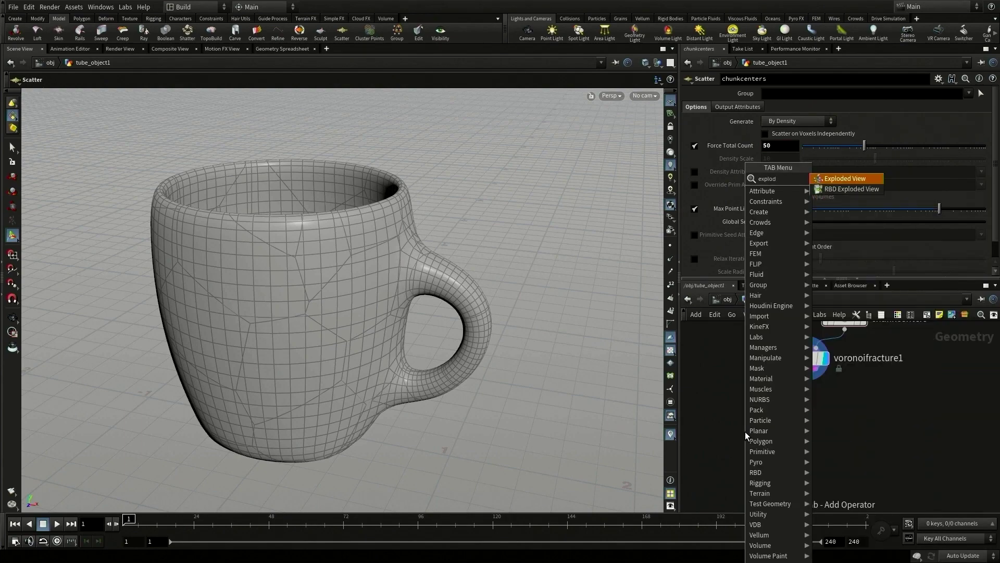
pyautogui.press('Return')
pyautogui.click(754, 431)
pyautogui.moveTo(798, 371); pyautogui.dragTo(750, 439)
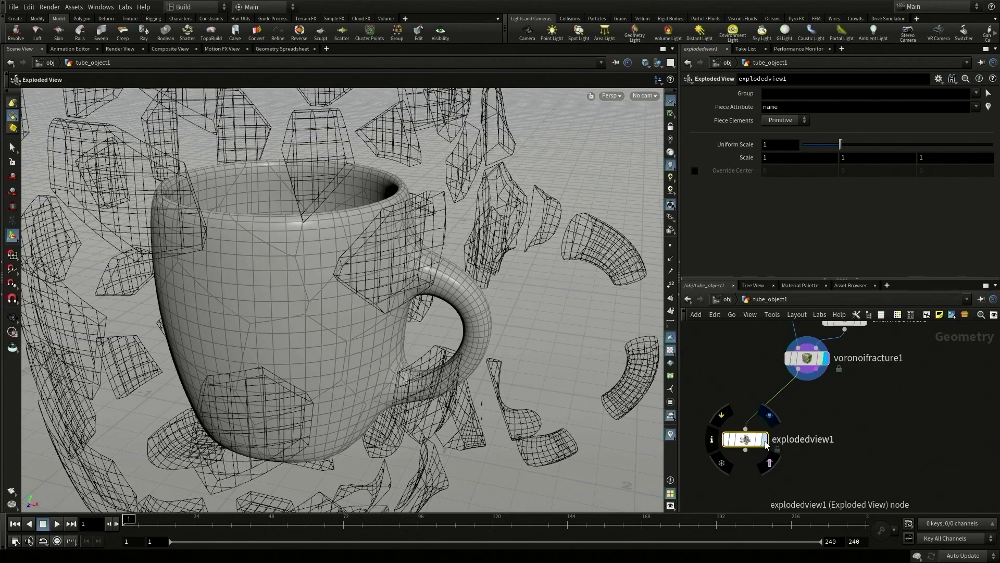
pyautogui.click(764, 441)
pyautogui.moveTo(846, 149); pyautogui.dragTo(808, 146)
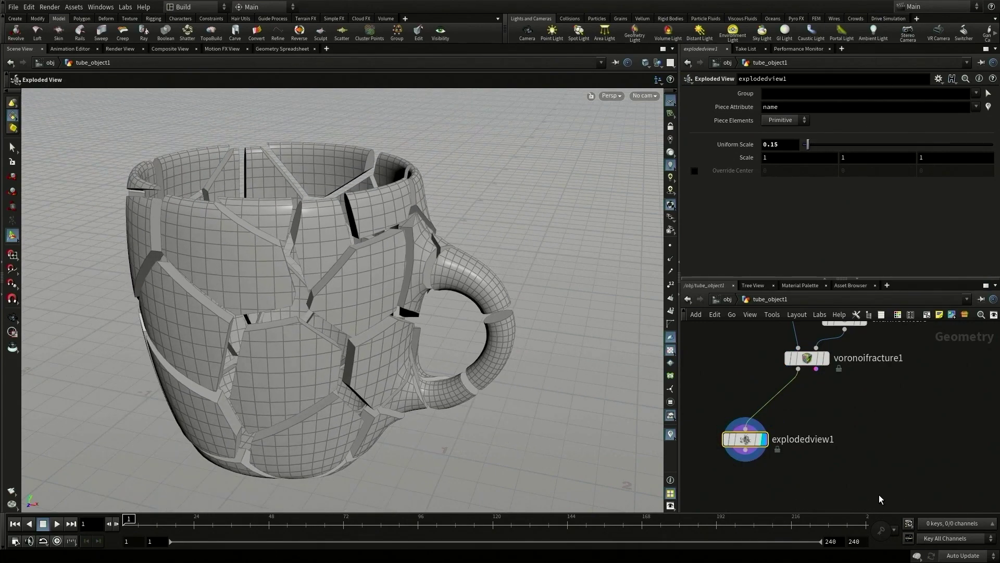
# - Display the Voronoi fracture and apply a Transform to all of its pieces
pyautogui.click(825, 359)
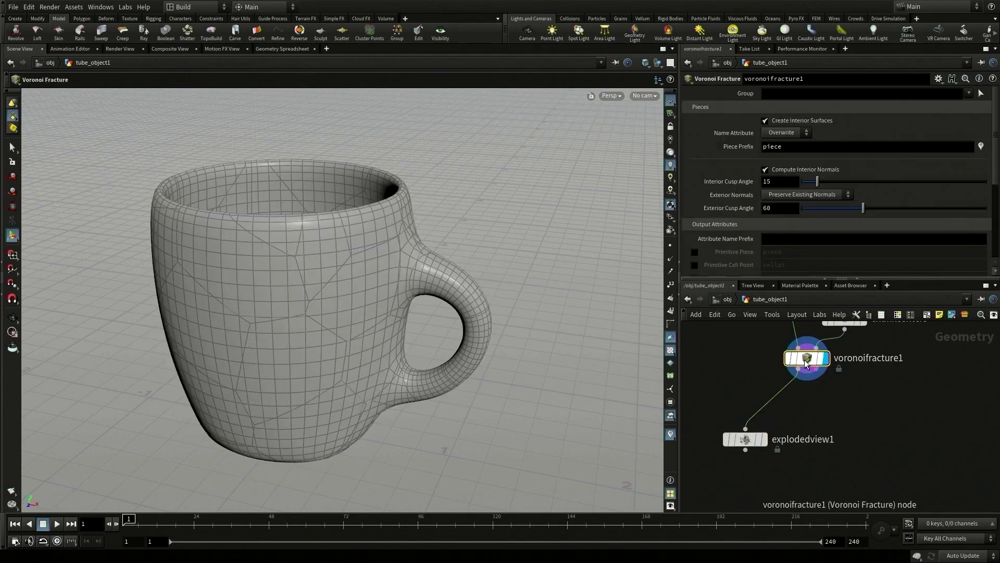
pyautogui.press('n')
pyautogui.press('Tab')
pyautogui.write('trans')
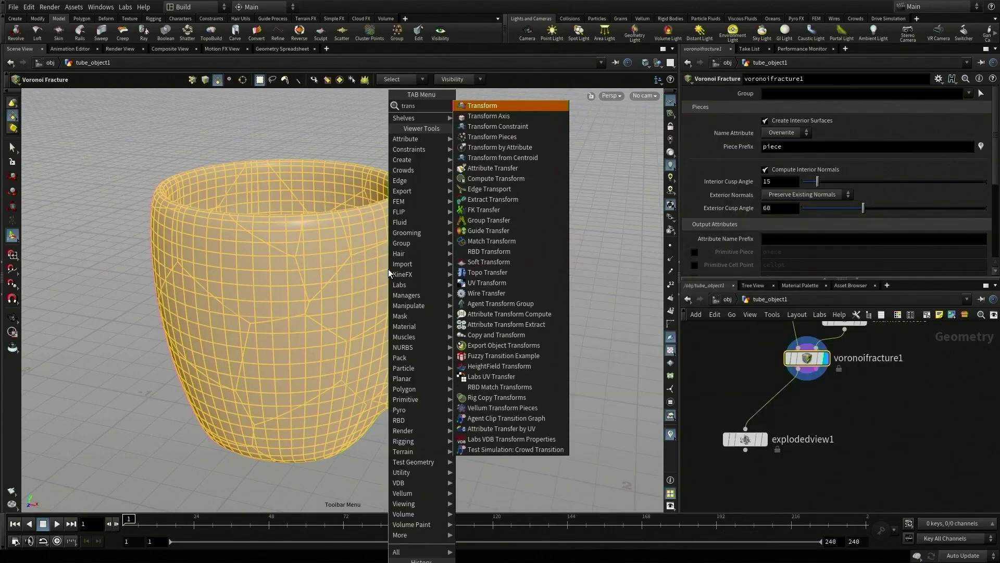
pyautogui.press('Return')
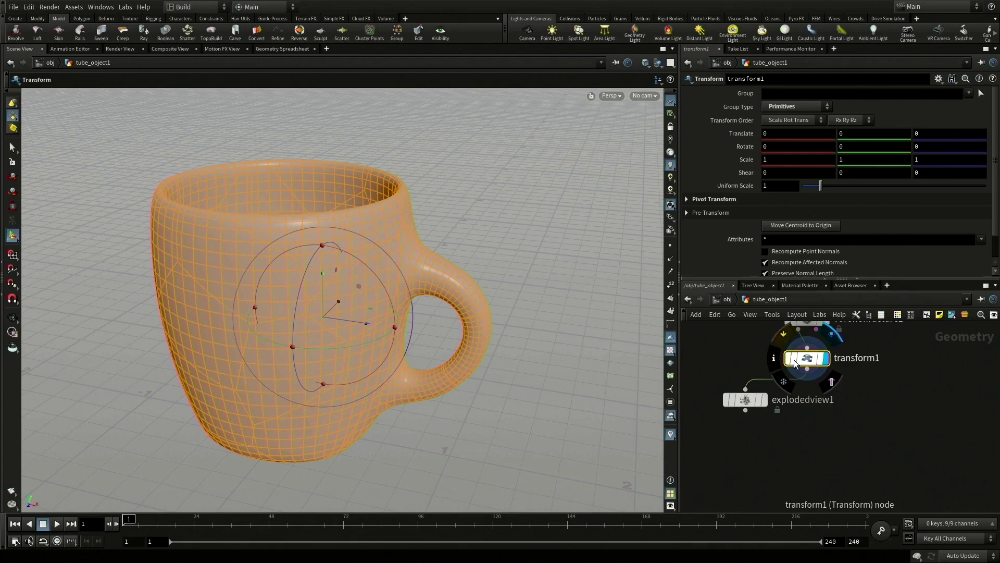
# - Raise the fractured mug about 2.36 units in Y and tilt it to a rotation of about -6.3, -29.9, 37.2
pyautogui.press('Escape')
pyautogui.moveTo(423, 310); pyautogui.dragTo(425, 266)
pyautogui.keyDown('alt'); pyautogui.moveTo(425, 266); pyautogui.dragTo(356, 319, button='right'); pyautogui.keyUp('alt')
pyautogui.keyDown('alt'); pyautogui.moveTo(356, 318); pyautogui.dragTo(335, 392, button='middle'); pyautogui.keyUp('alt')
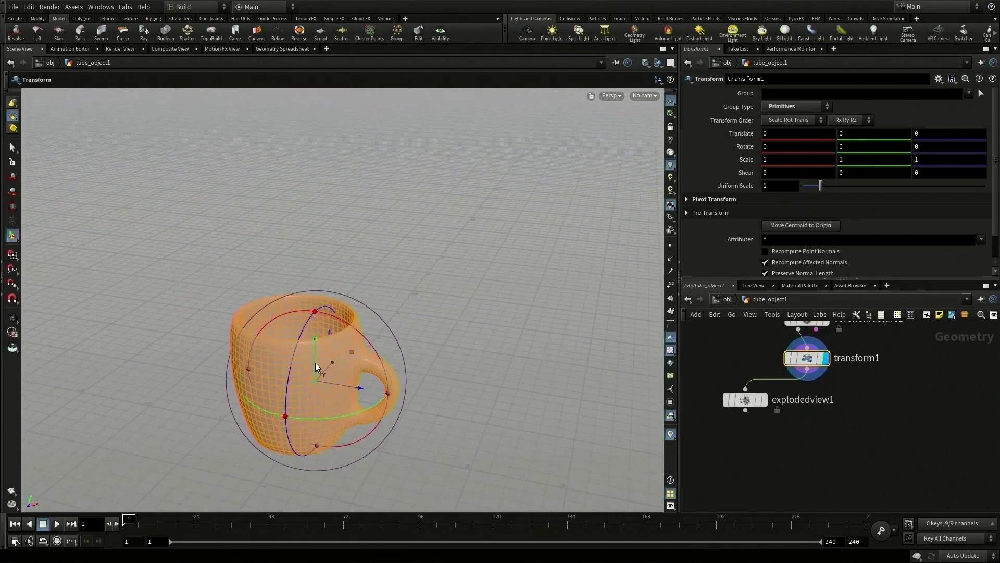
pyautogui.moveTo(316, 360); pyautogui.dragTo(271, 193)
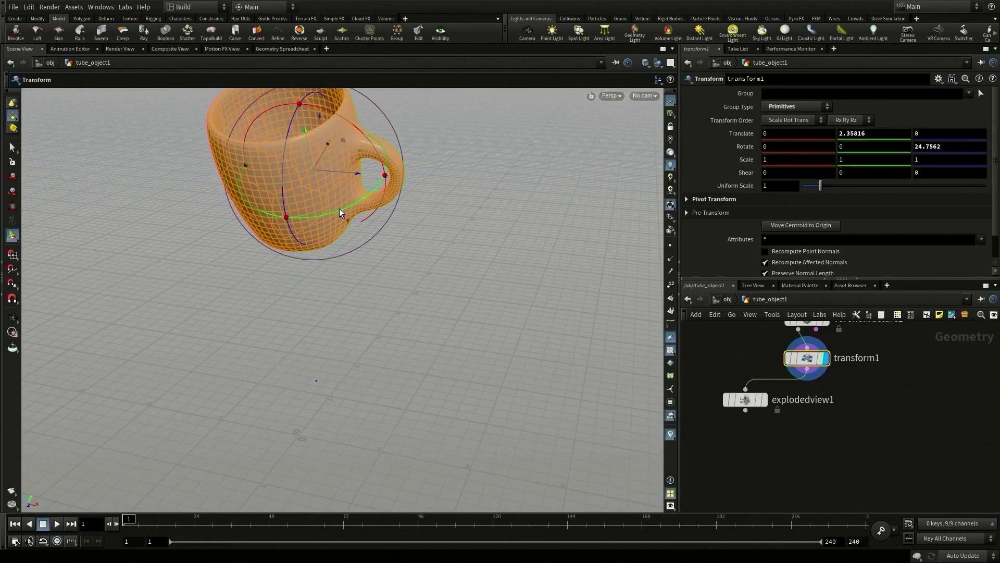
pyautogui.moveTo(339, 208); pyautogui.dragTo(299, 215)
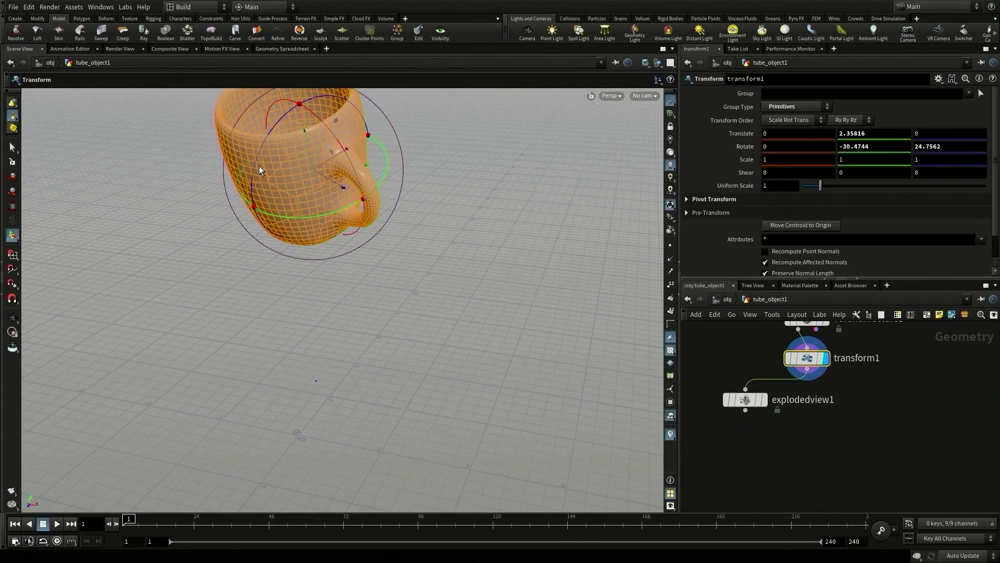
pyautogui.moveTo(254, 163); pyautogui.dragTo(251, 183)
# - Put the Transform on its own branch and wire the Voronoi fracture directly into the Exploded View
pyautogui.scroll(1, 828, 454)
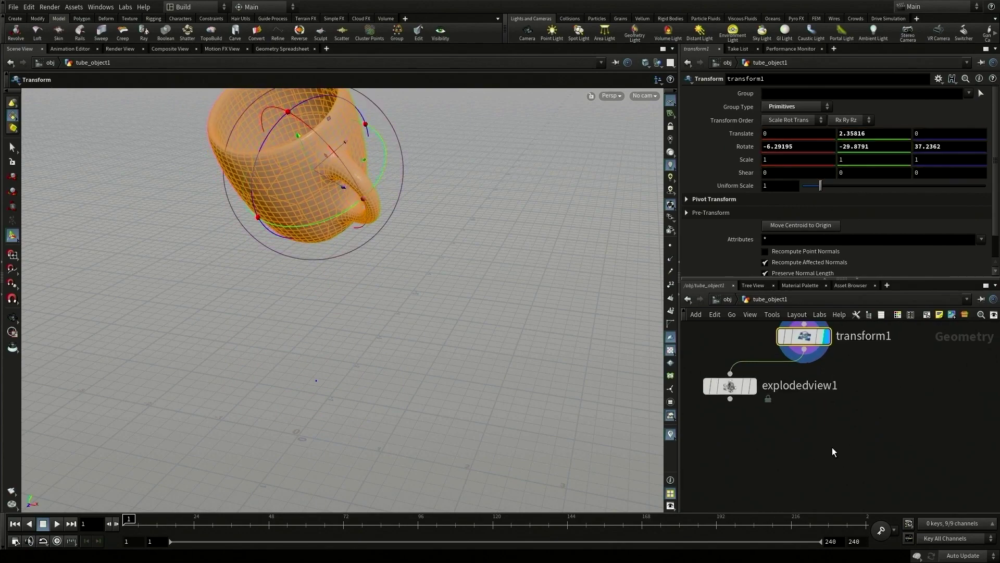
pyautogui.moveTo(833, 448); pyautogui.dragTo(843, 507, button='middle')
pyautogui.moveTo(813, 394); pyautogui.dragTo(897, 453)
pyautogui.click(804, 361)
pyautogui.click(735, 428)
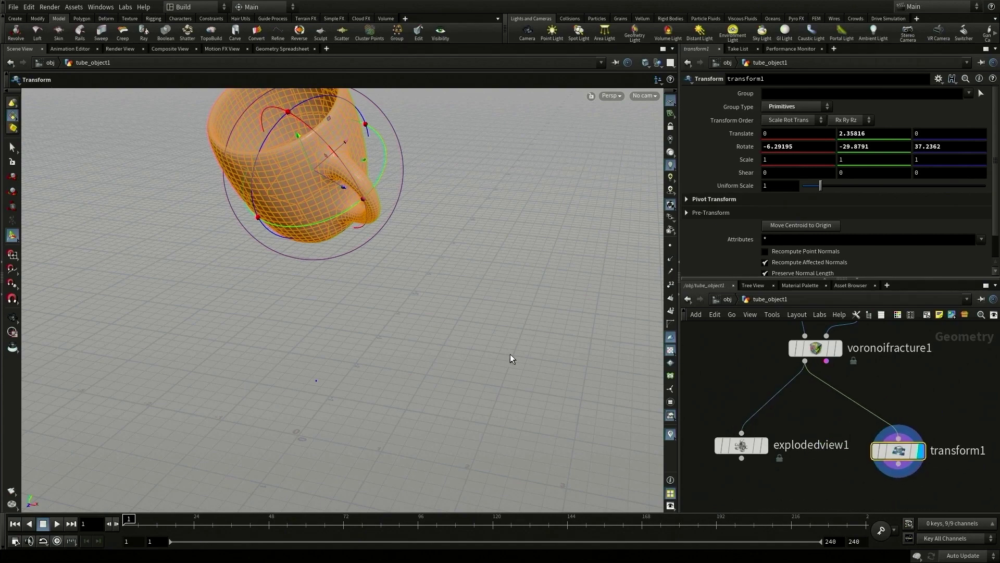
# - Insert a Color node between the Voronoi fracture and the Transform, and set it to orange (1, 0.5, 0)
pyautogui.keyDown('alt'); pyautogui.moveTo(436, 329); pyautogui.dragTo(440, 281); pyautogui.keyUp('alt')
pyautogui.keyDown('alt'); pyautogui.moveTo(440, 281); pyautogui.dragTo(442, 375, button='middle'); pyautogui.keyUp('alt')
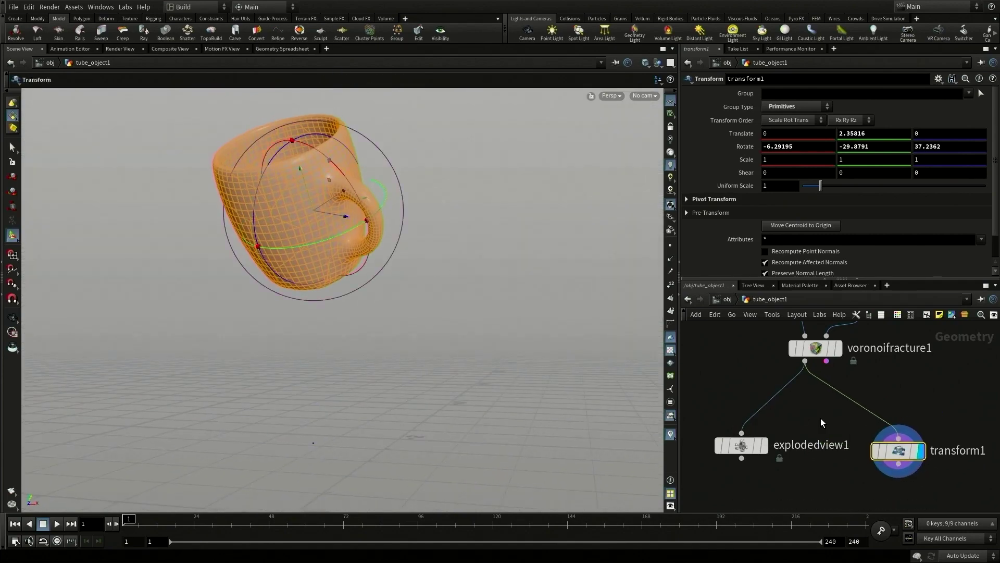
pyautogui.press('Tab')
pyautogui.write('col')
pyautogui.press('Return')
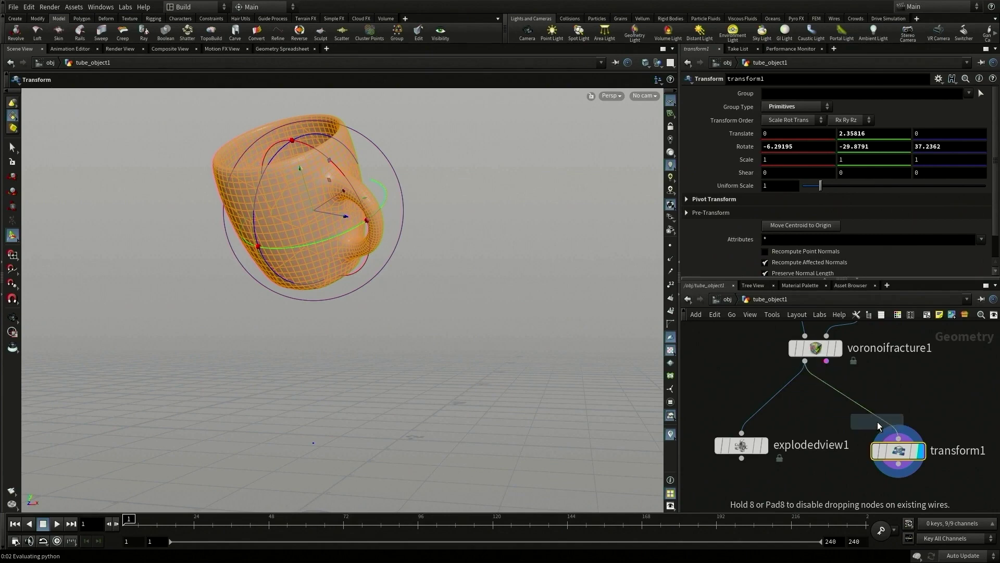
pyautogui.click(858, 404)
pyautogui.click(773, 159)
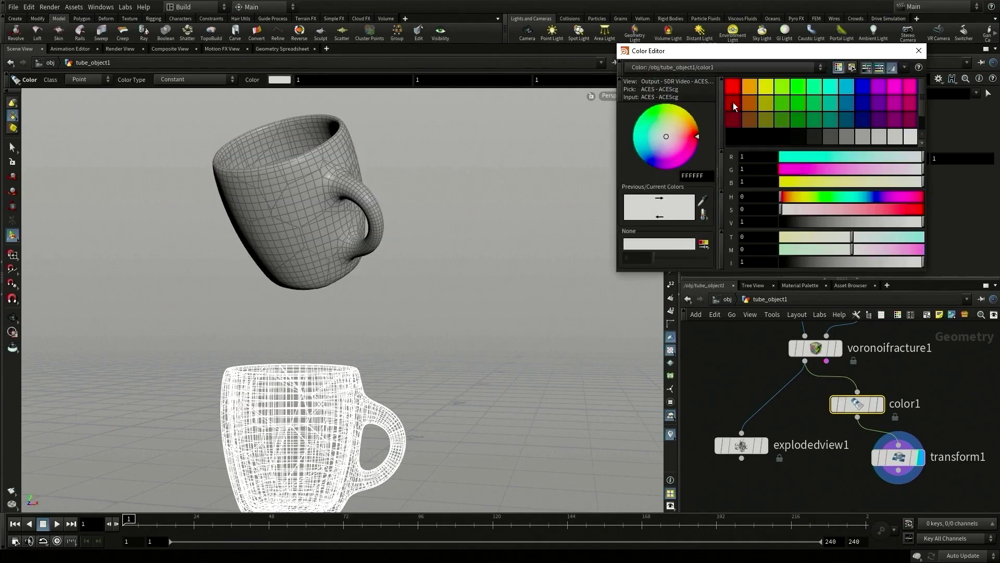
pyautogui.click(741, 86)
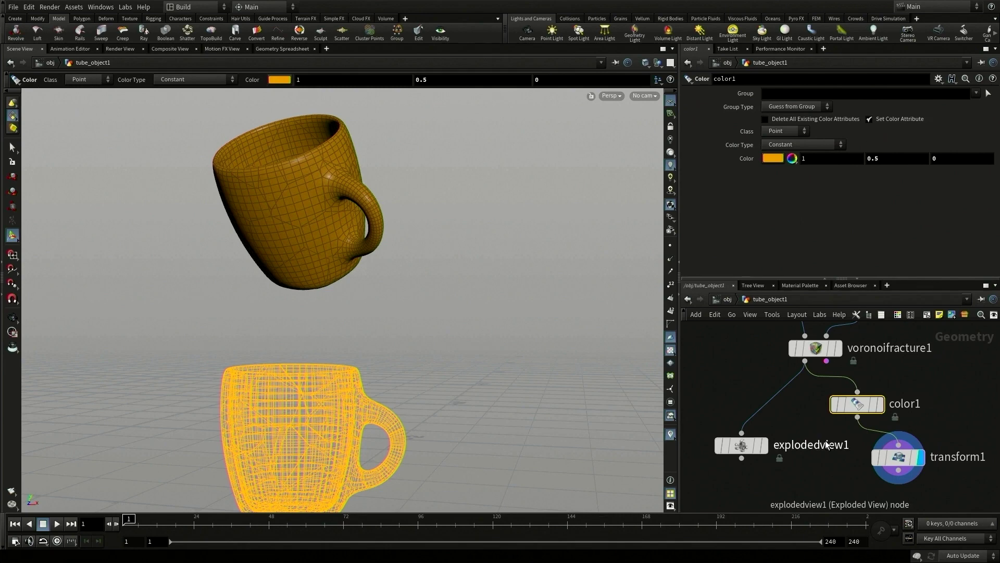
# - Add and display an RBD Bullet Solver below the Transform, with the transformed pieces as its input
pyautogui.moveTo(900, 458)
pyautogui.moveTo(843, 487); pyautogui.dragTo(730, 390, button='middle')
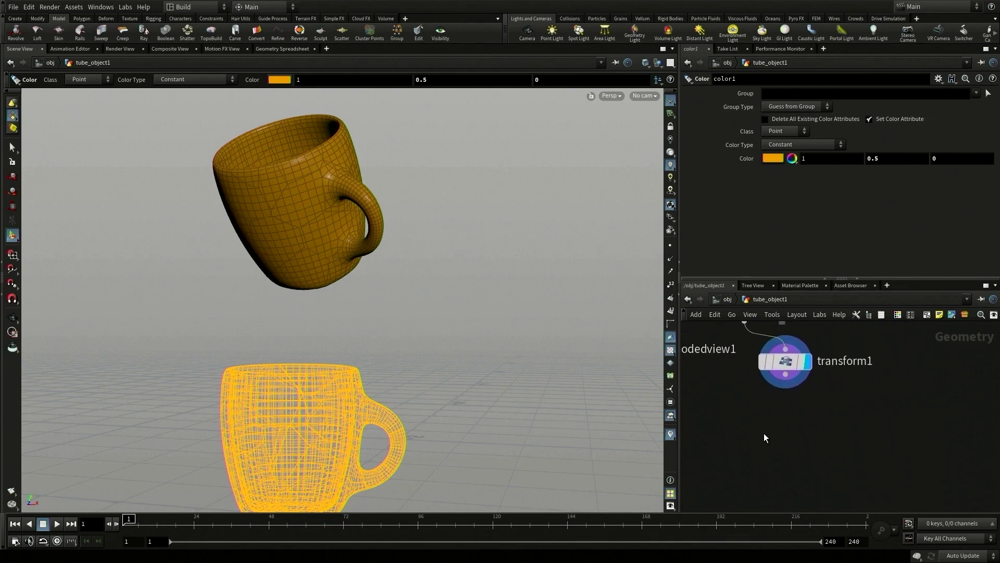
pyautogui.press('Tab')
pyautogui.write('rbd')
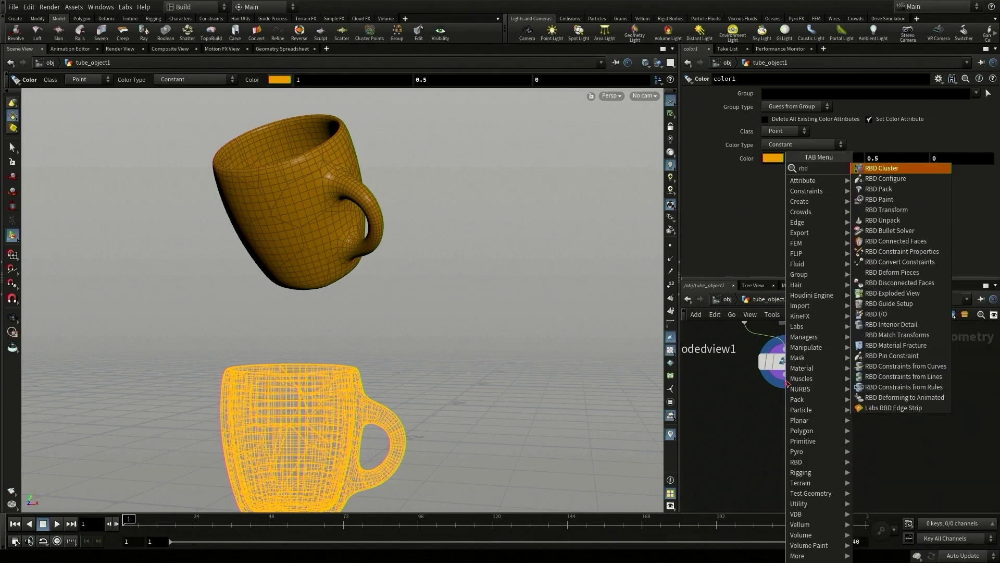
pyautogui.press('Return')
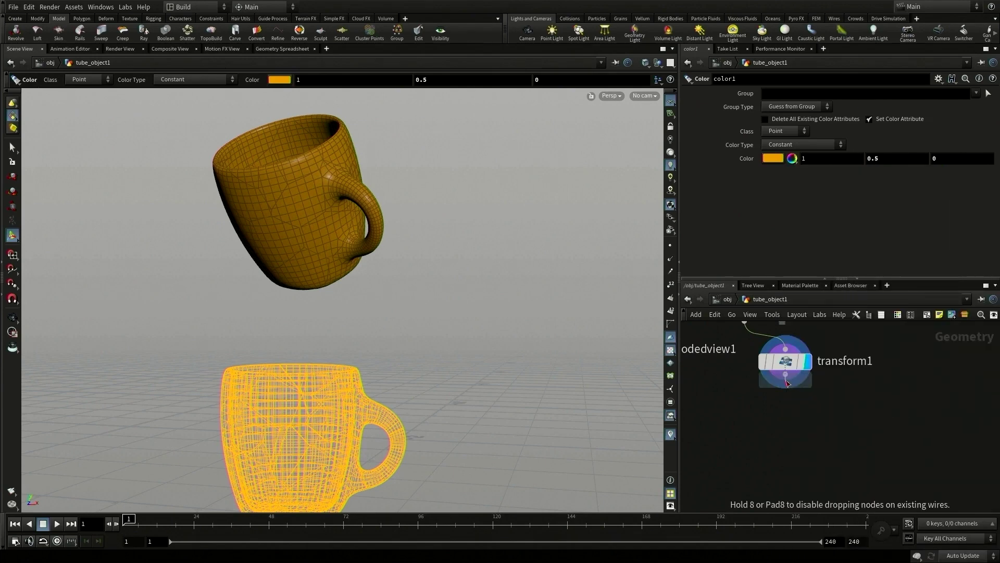
pyautogui.click(789, 458)
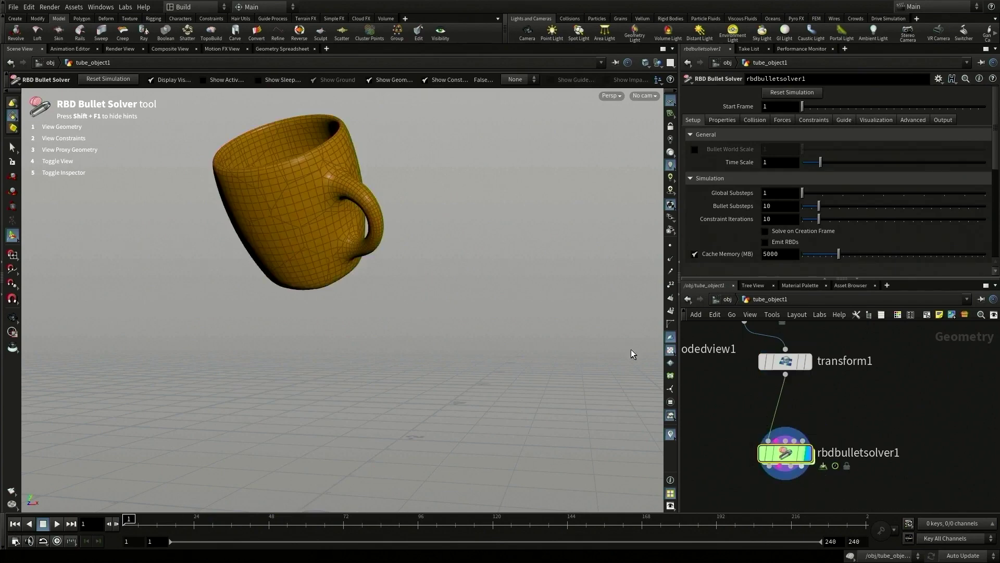
# - Set the bullet solver's Ground Type to Ground Plane and its pieces' Density to 10000
pyautogui.click(758, 120)
pyautogui.scroll(-3, 804, 216)
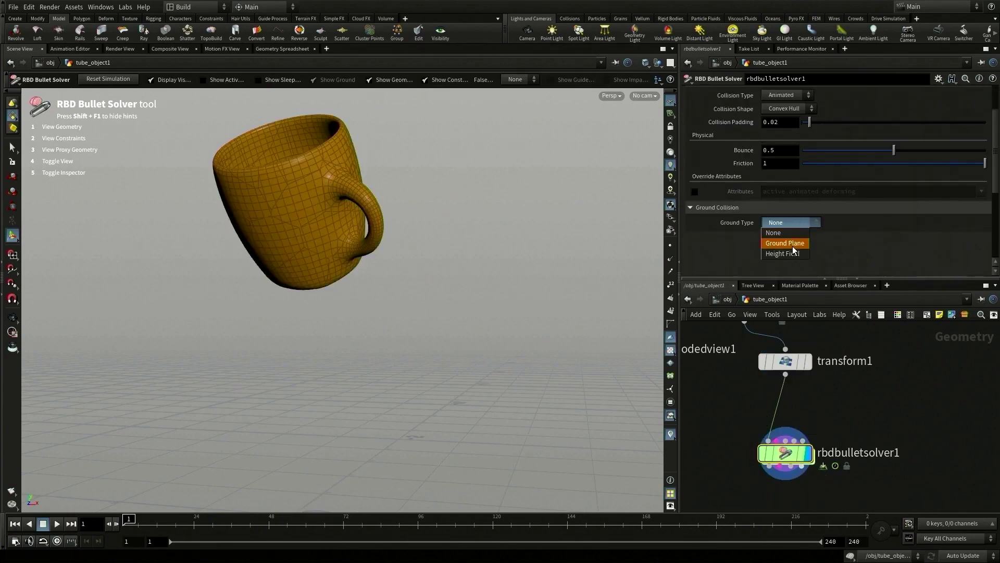
pyautogui.click(790, 243)
pyautogui.scroll(10, 783, 205)
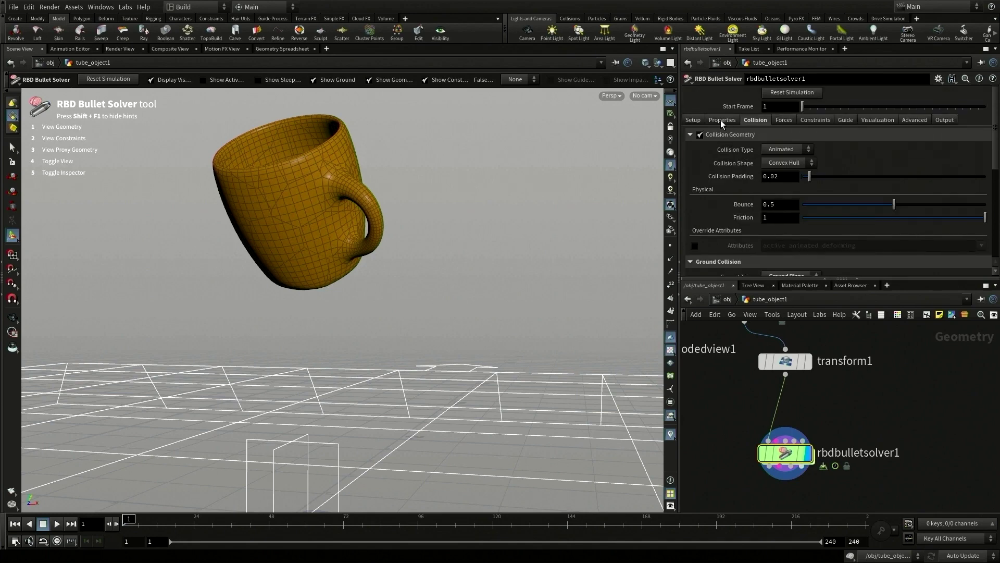
pyautogui.click(779, 181)
pyautogui.write('000')
pyautogui.press('Return')
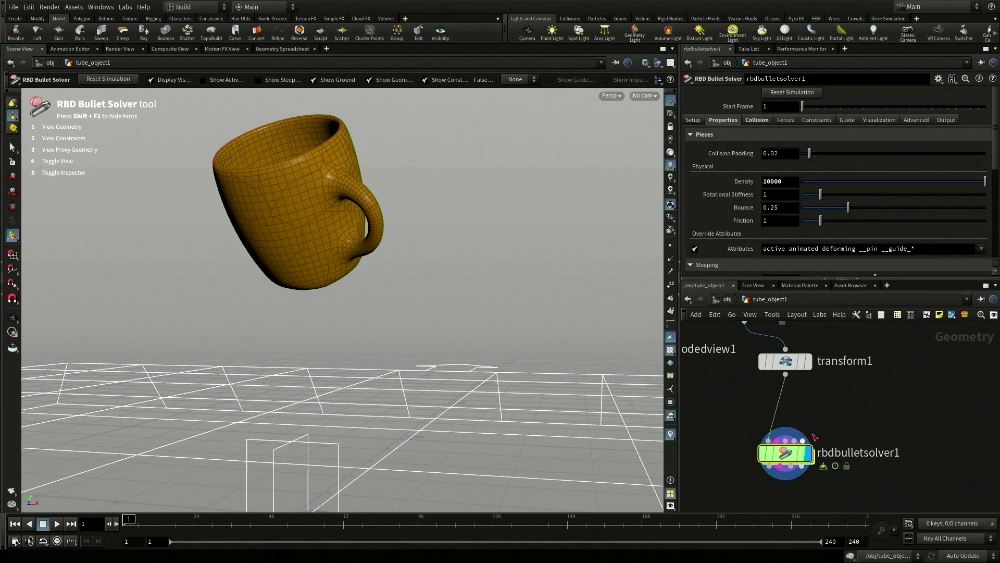
# - Play the simulation of the mug shattering on the ground, and return to the first frame
pyautogui.keyDown('alt'); pyautogui.moveTo(387, 398); pyautogui.dragTo(259, 413, button='right'); pyautogui.keyUp('alt')
pyautogui.keyDown('alt'); pyautogui.moveTo(322, 396); pyautogui.dragTo(495, 390, button='right'); pyautogui.keyUp('alt')
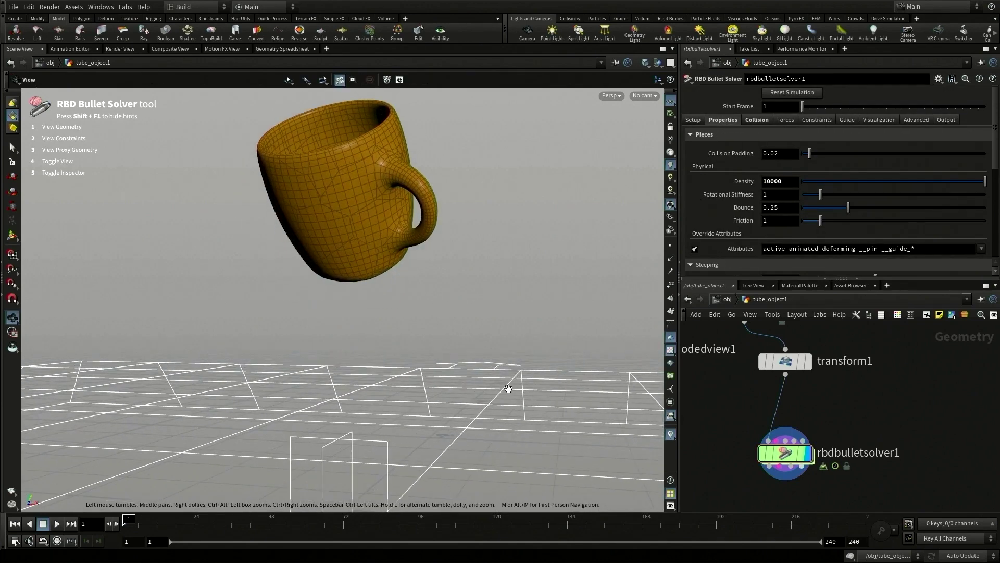
pyautogui.press('Escape')
pyautogui.click(56, 524)
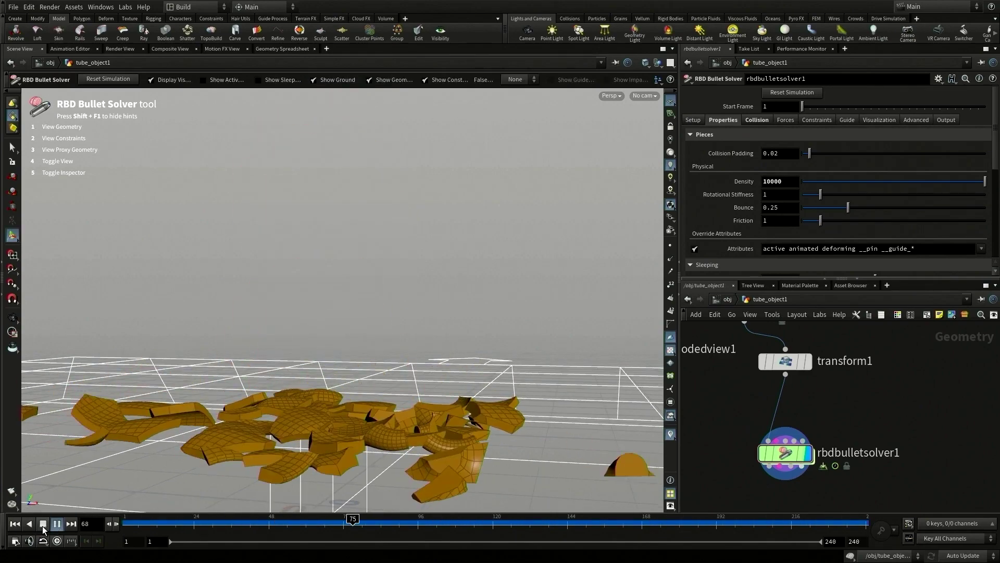
pyautogui.click(42, 524)
pyautogui.press('Escape')
pyautogui.moveTo(248, 387); pyautogui.dragTo(435, 369)
pyautogui.press('Escape')
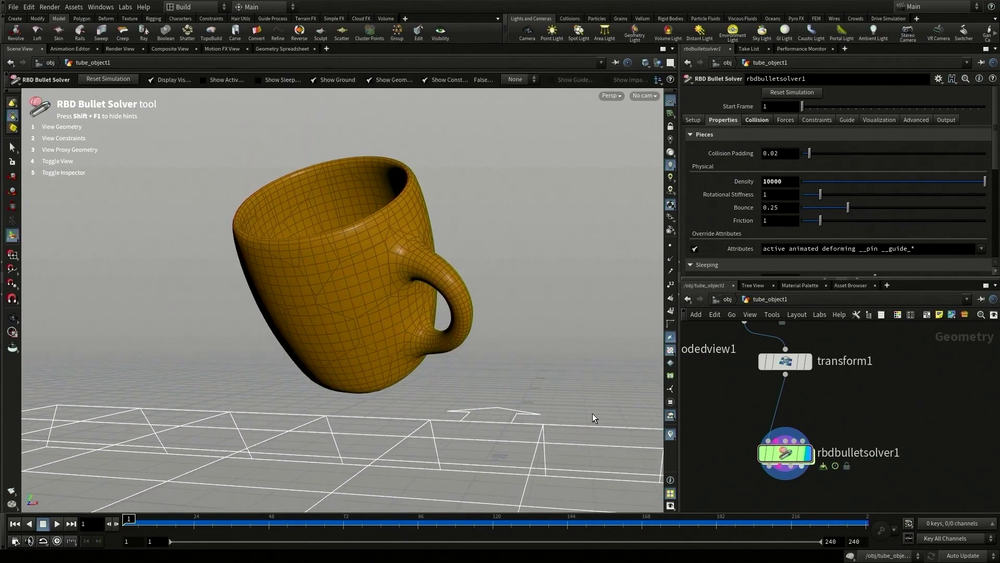
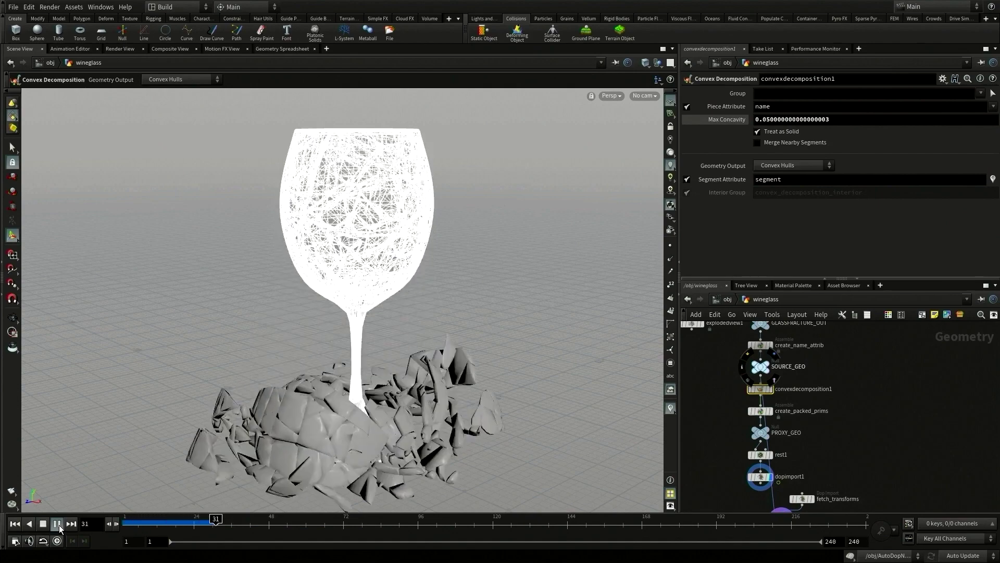
# - Rewind the wine glass simulation and make the bullet geometry an RBD object
pyautogui.click(15, 523)
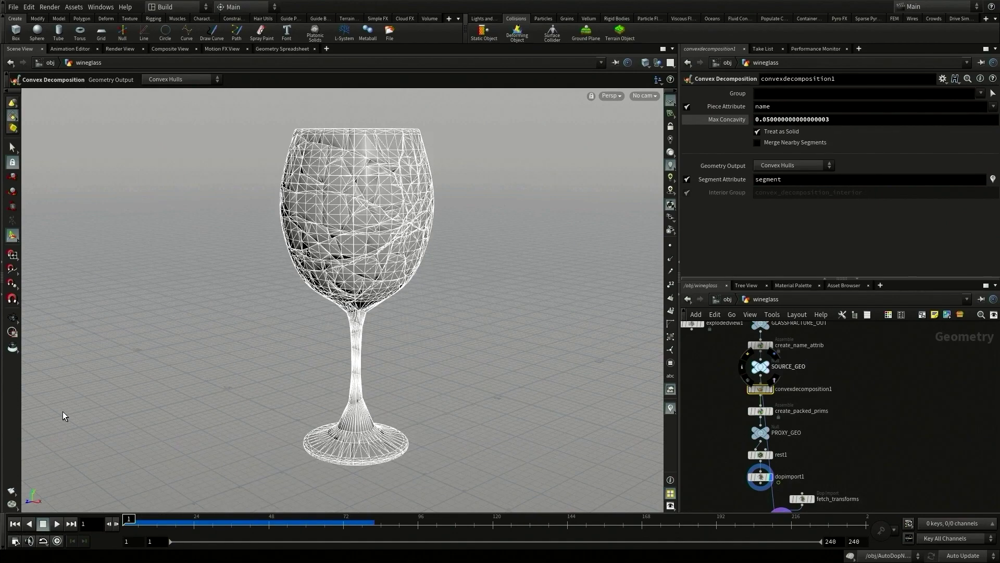
pyautogui.press('u')
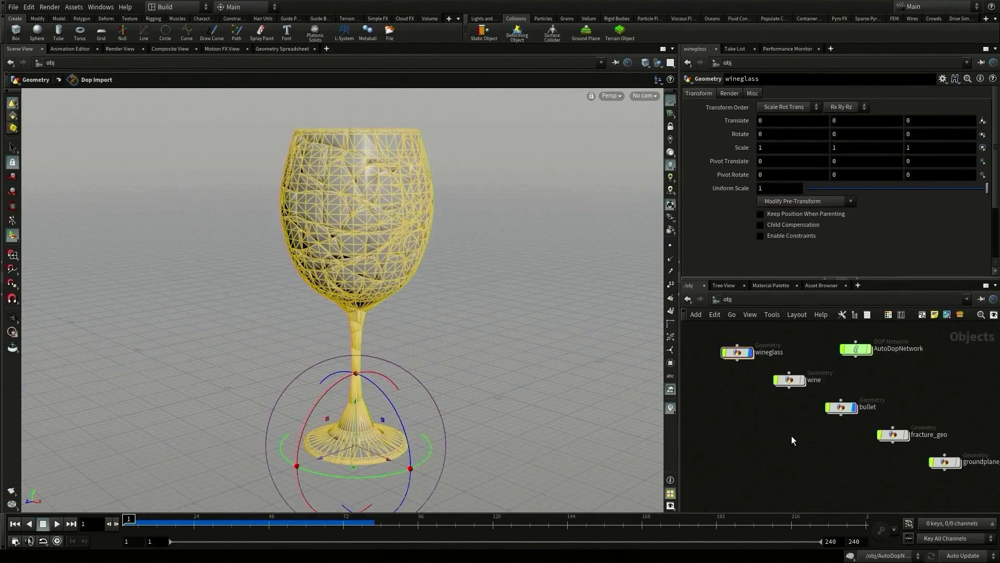
pyautogui.click(841, 407)
pyautogui.keyDown('alt'); pyautogui.moveTo(471, 346); pyautogui.dragTo(519, 350); pyautogui.keyUp('alt')
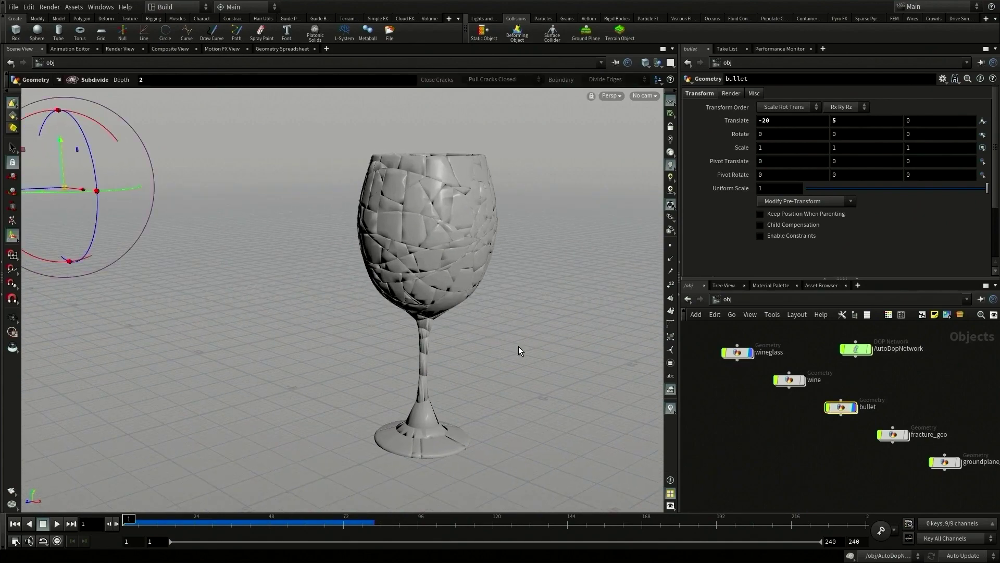
pyautogui.click(616, 19)
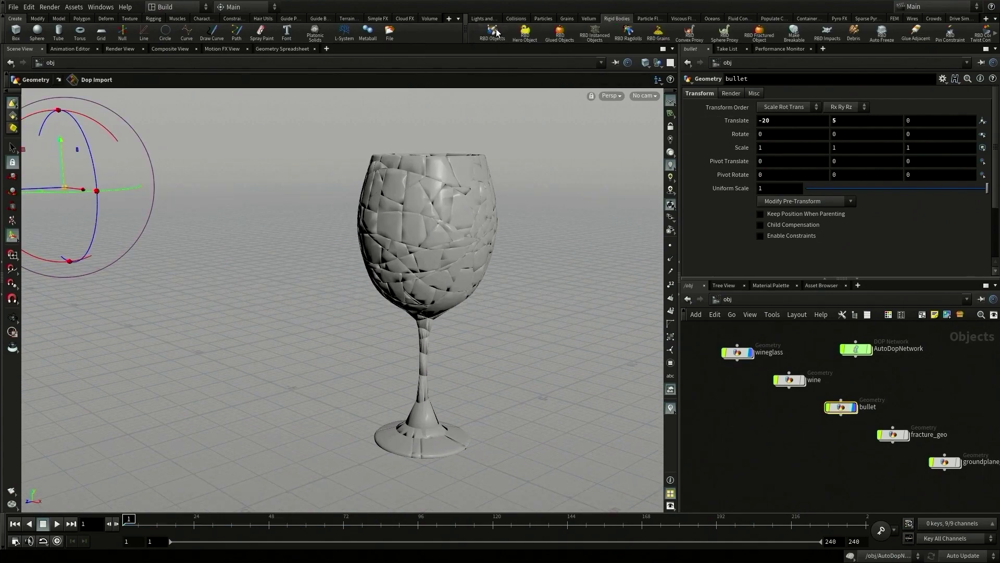
# - In the AutoDopNetwork, set the bullet's initial X velocity to 400 and its density to 11340
pyautogui.doubleClick(856, 349)
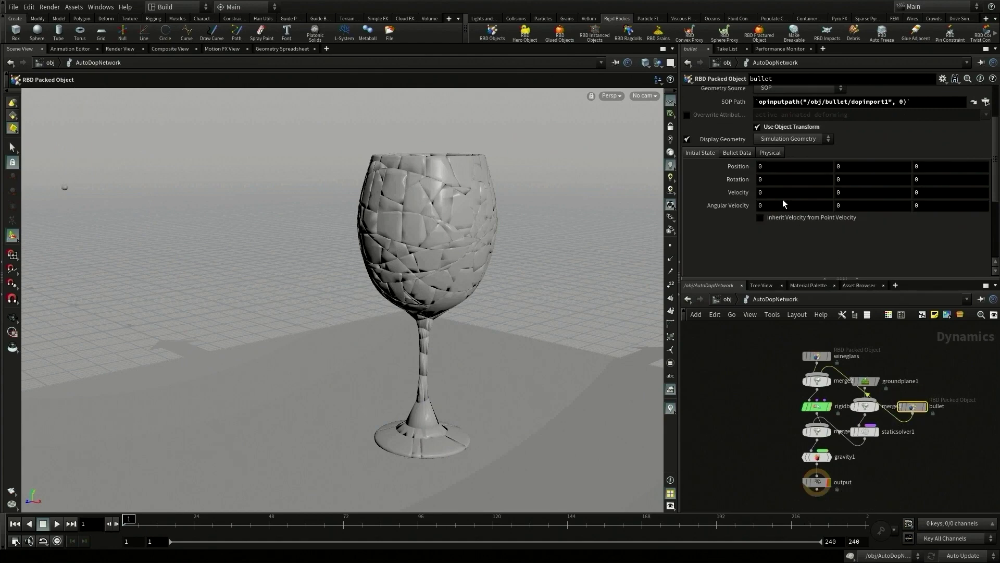
pyautogui.click(757, 192)
pyautogui.write('400')
pyautogui.press('Tab')
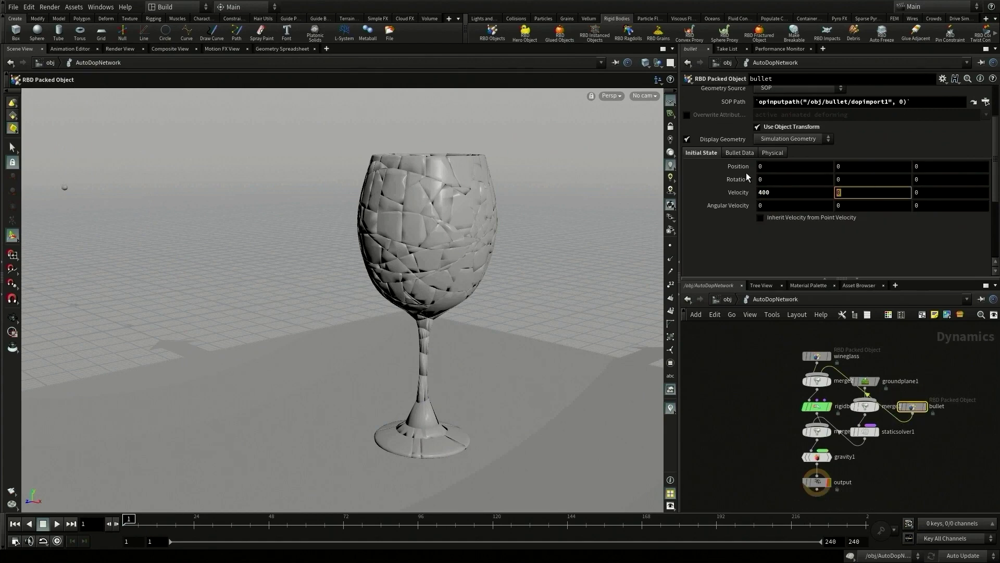
pyautogui.click(771, 153)
pyautogui.moveTo(776, 212); pyautogui.dragTo(747, 212)
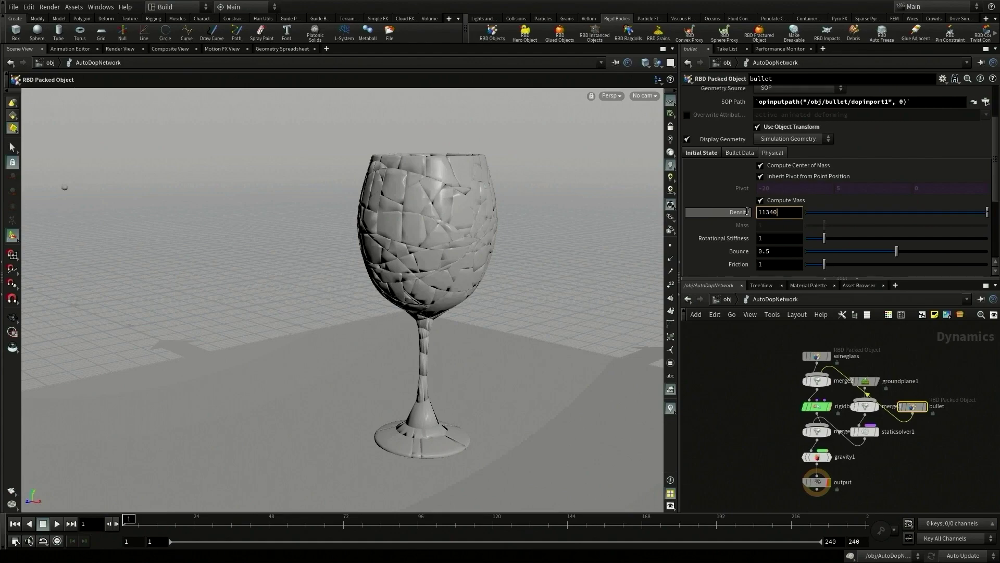
# - In the wineglass network, turn on number labels for the convex decomposition and examine the piece numbers on the glass's base
pyautogui.click(728, 300)
pyautogui.doubleClick(740, 354)
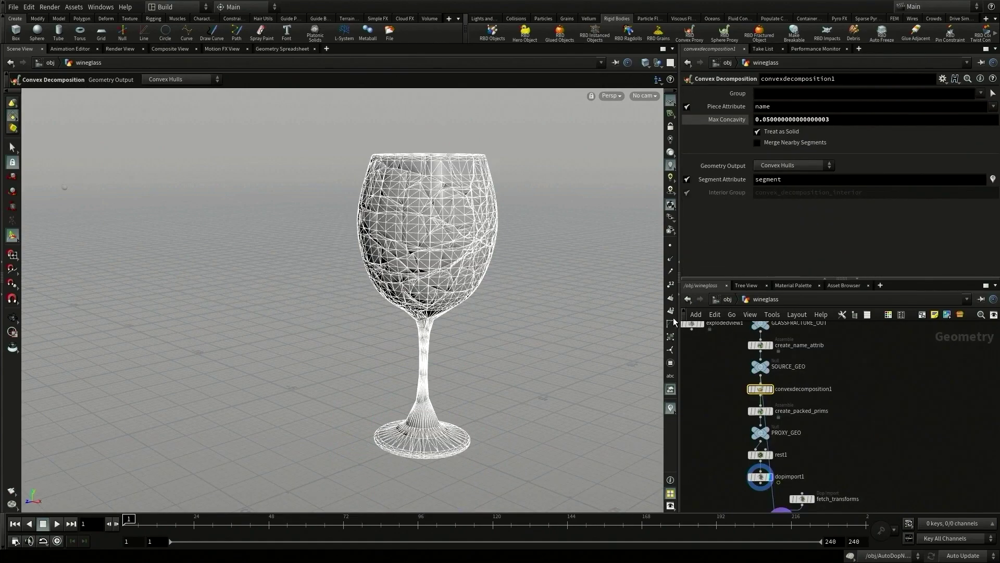
pyautogui.click(671, 311)
pyautogui.moveTo(515, 418); pyautogui.dragTo(703, 284, button='right')
pyautogui.moveTo(170, 488); pyautogui.dragTo(436, 359, button='middle')
pyautogui.moveTo(436, 360); pyautogui.dragTo(349, 381)
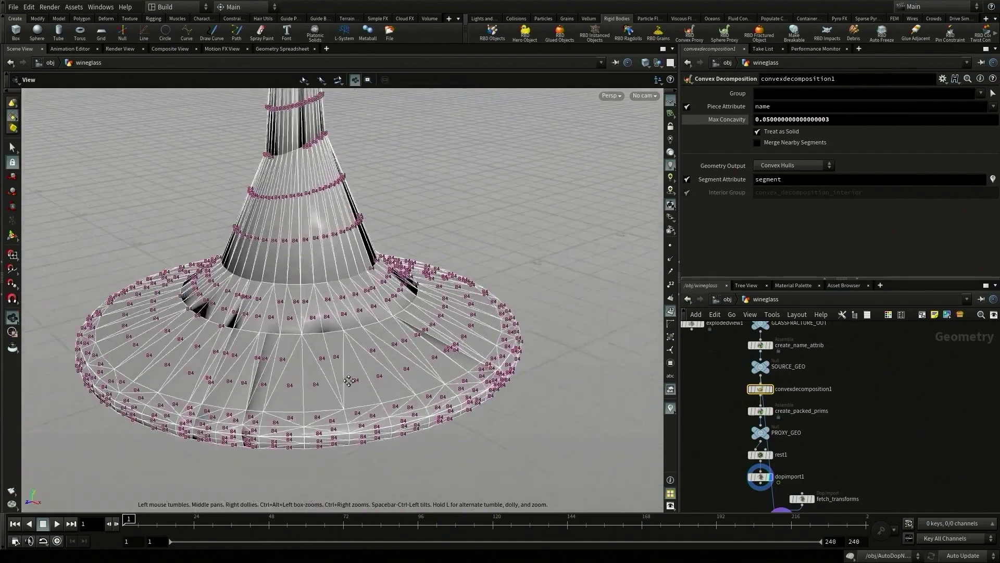
pyautogui.scroll(-5, 349, 380)
pyautogui.press('Return')
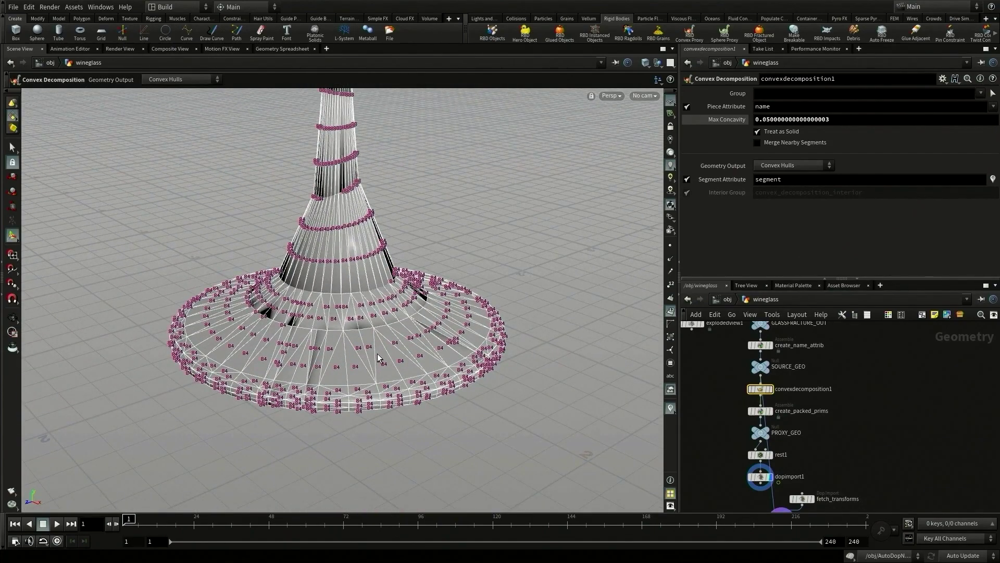
# - Insert an Attribute Create node between create_packed_prims and PROXY_GEO, and set its group to !84
pyautogui.moveTo(739, 434)
pyautogui.mouseDown()
pyautogui.moveTo(770, 483)
pyautogui.moveTo(749, 490)
pyautogui.moveTo(730, 446)
pyautogui.mouseUp()
pyautogui.press('Tab')
pyautogui.write('attri')
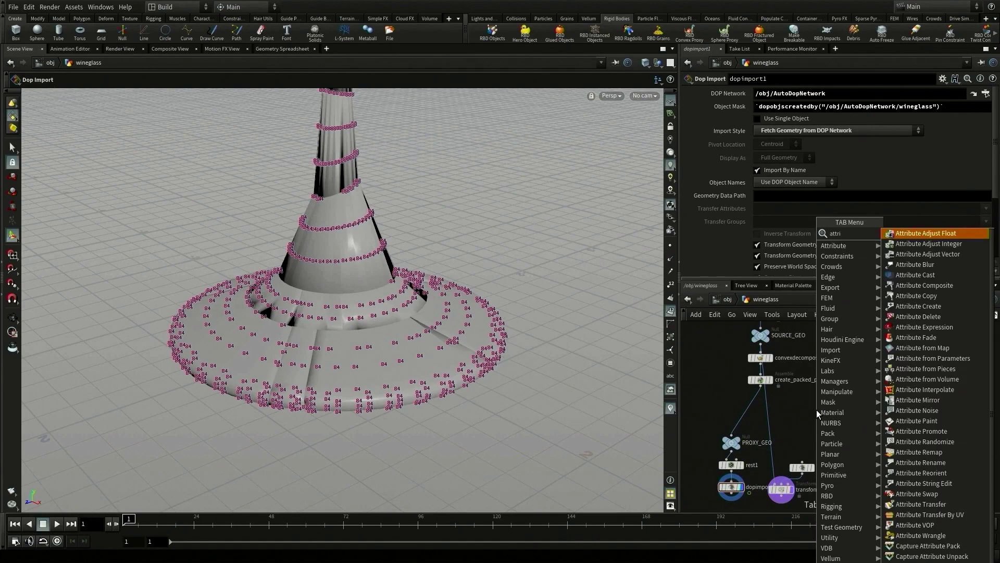
pyautogui.click(910, 310)
pyautogui.click(746, 416)
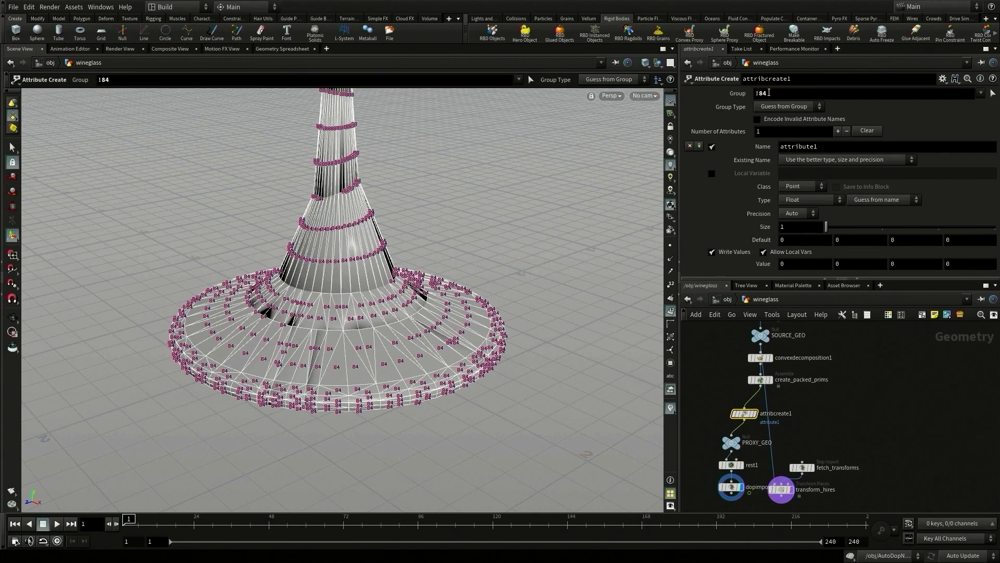
# - Name the new attribute active and set its value to 1
pyautogui.moveTo(826, 147); pyautogui.dragTo(758, 140)
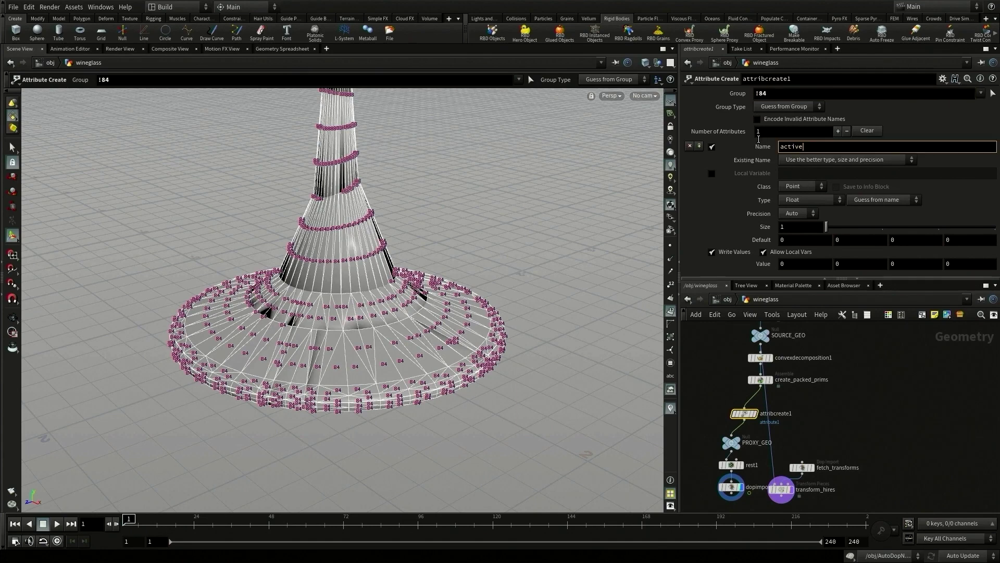
pyautogui.moveTo(788, 264); pyautogui.dragTo(774, 265)
pyautogui.write('1')
pyautogui.press('Return')
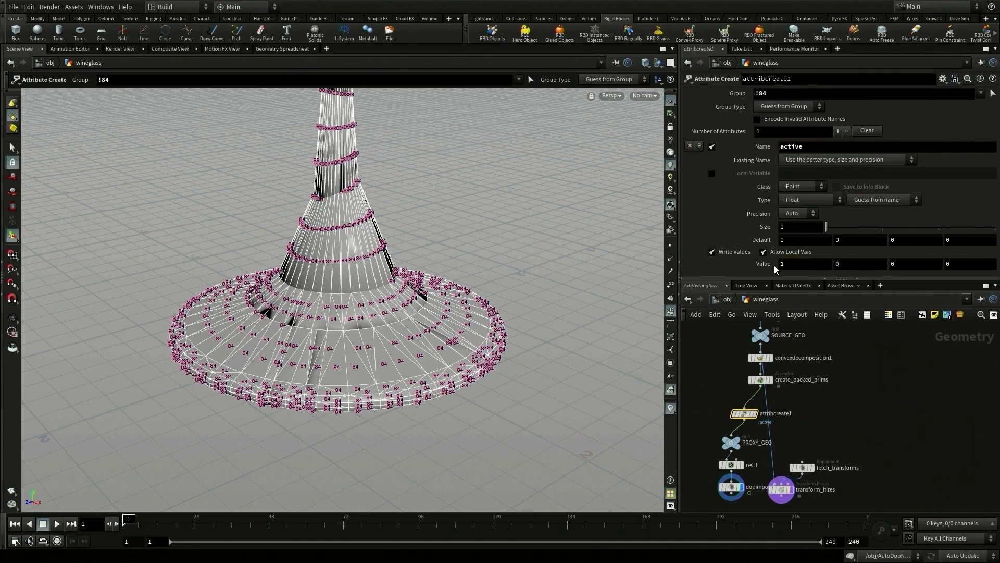
# - Display the transform_hires node, and move it and fetch_transforms away from the proxy node chain
pyautogui.moveTo(834, 476); pyautogui.dragTo(834, 447, button='middle')
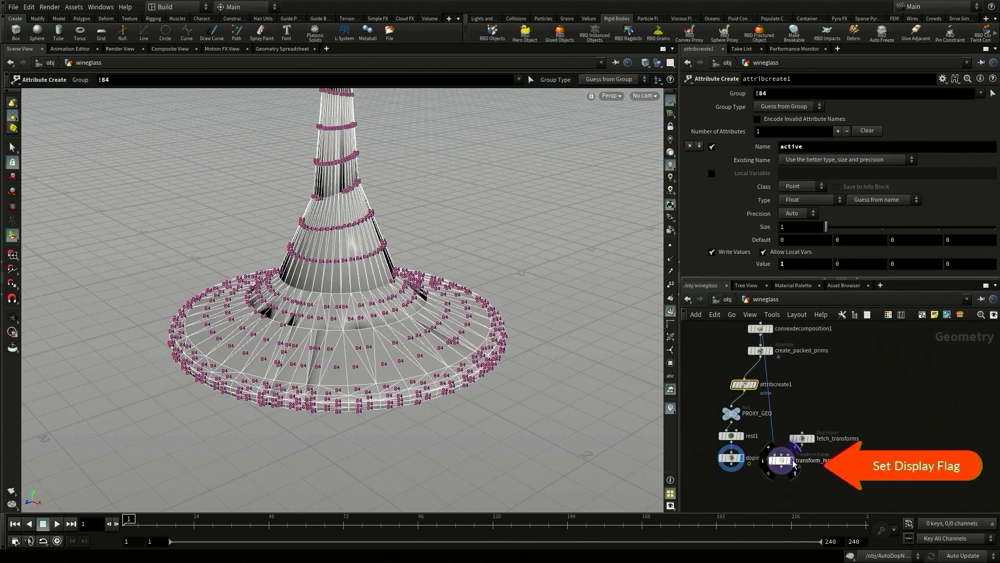
pyautogui.click(791, 461)
pyautogui.moveTo(781, 455); pyautogui.dragTo(805, 475)
pyautogui.moveTo(802, 438); pyautogui.dragTo(844, 427)
pyautogui.click(780, 404)
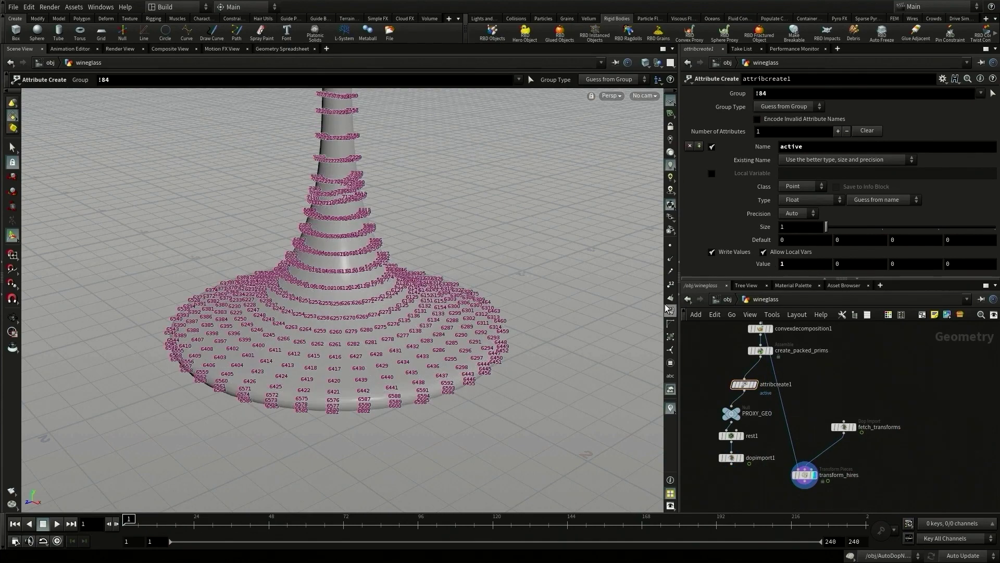
# - Hide the number labels, and play the simulation of the bullet shattering the glass before returning to the first frame
pyautogui.click(671, 310)
pyautogui.keyDown('alt'); pyautogui.moveTo(448, 195); pyautogui.dragTo(335, 235, button='right'); pyautogui.keyUp('alt')
pyautogui.keyDown('alt'); pyautogui.moveTo(335, 235); pyautogui.dragTo(321, 359, button='middle'); pyautogui.keyUp('alt')
pyautogui.keyDown('alt'); pyautogui.moveTo(321, 359); pyautogui.dragTo(351, 353, button='right'); pyautogui.keyUp('alt')
pyautogui.keyDown('alt'); pyautogui.moveTo(351, 353); pyautogui.dragTo(352, 359, button='middle'); pyautogui.keyUp('alt')
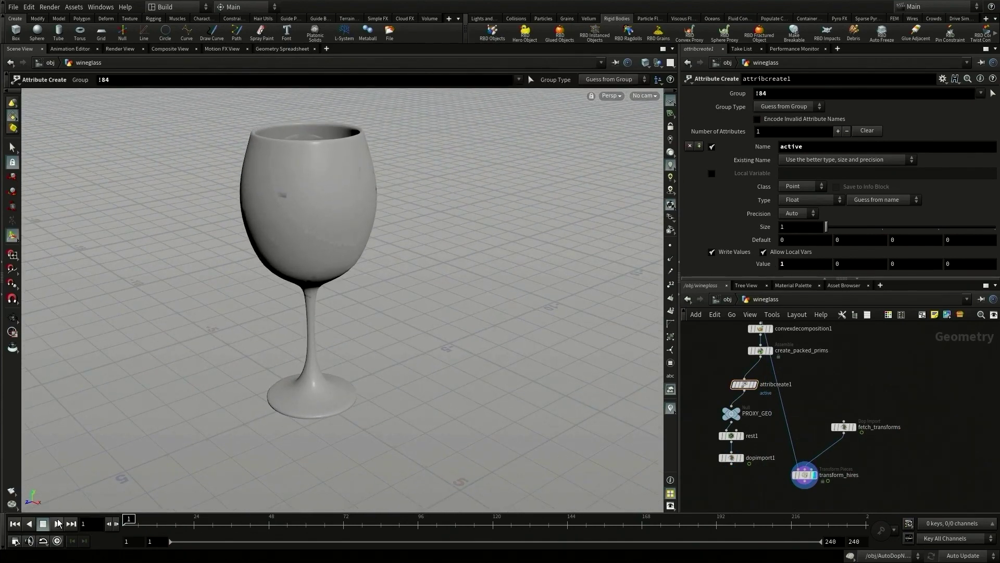
pyautogui.click(58, 523)
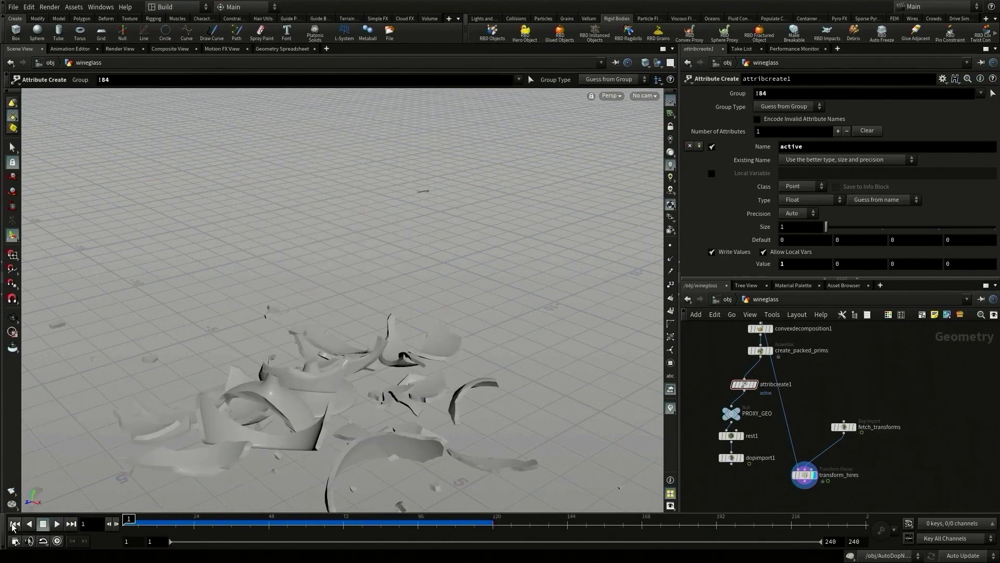
pyautogui.click(44, 524)
pyautogui.click(15, 524)
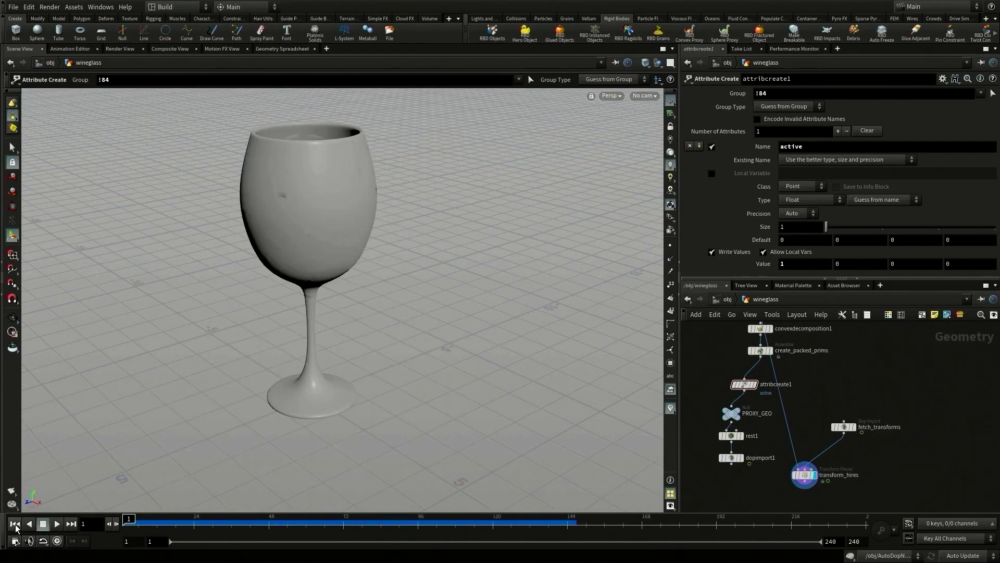
# - Set the animation's end frame to 50, and turn off integer frame values to use a fractional playback step
pyautogui.click(15, 541)
pyautogui.moveTo(49, 420); pyautogui.dragTo(186, 265)
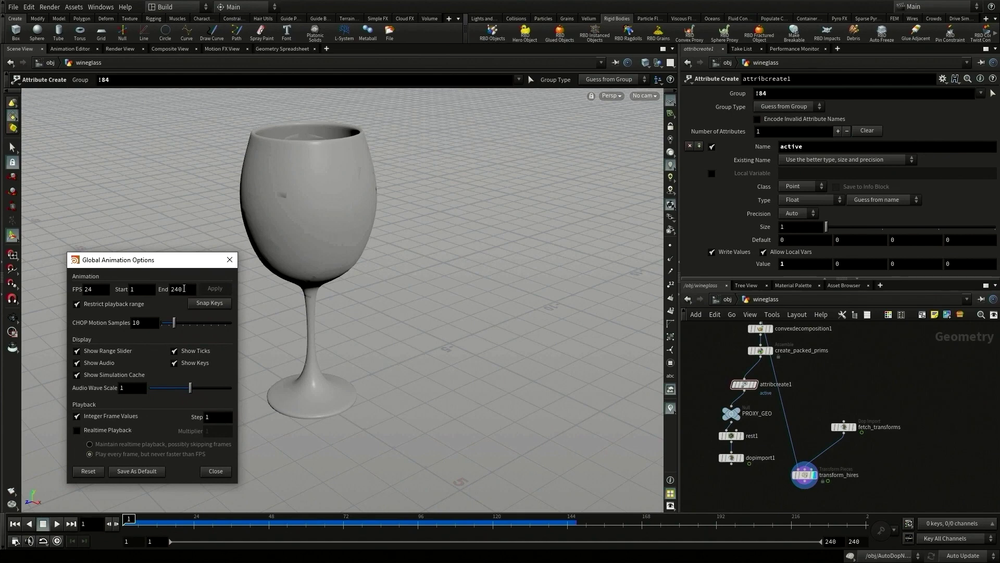
pyautogui.click(212, 287)
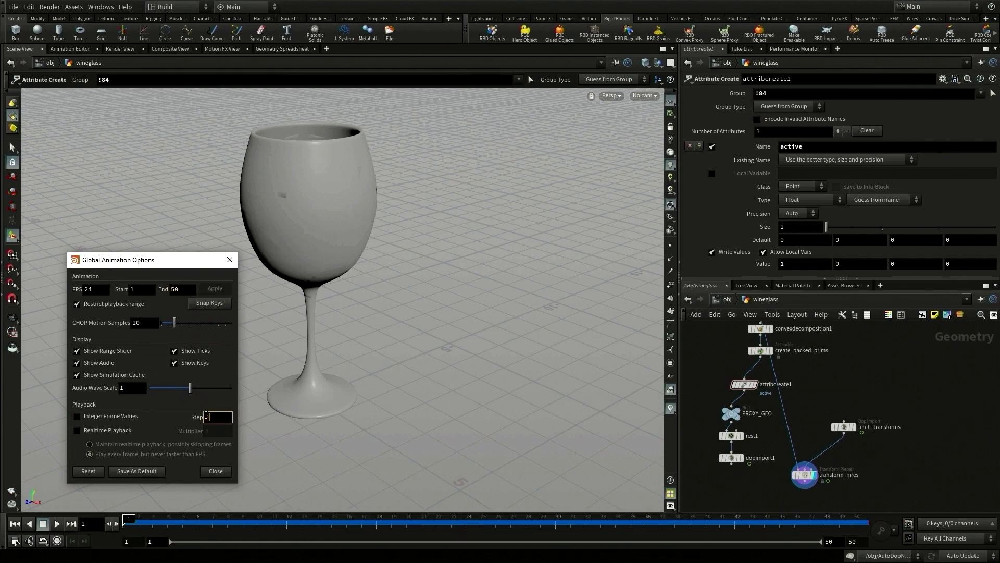
pyautogui.click(219, 472)
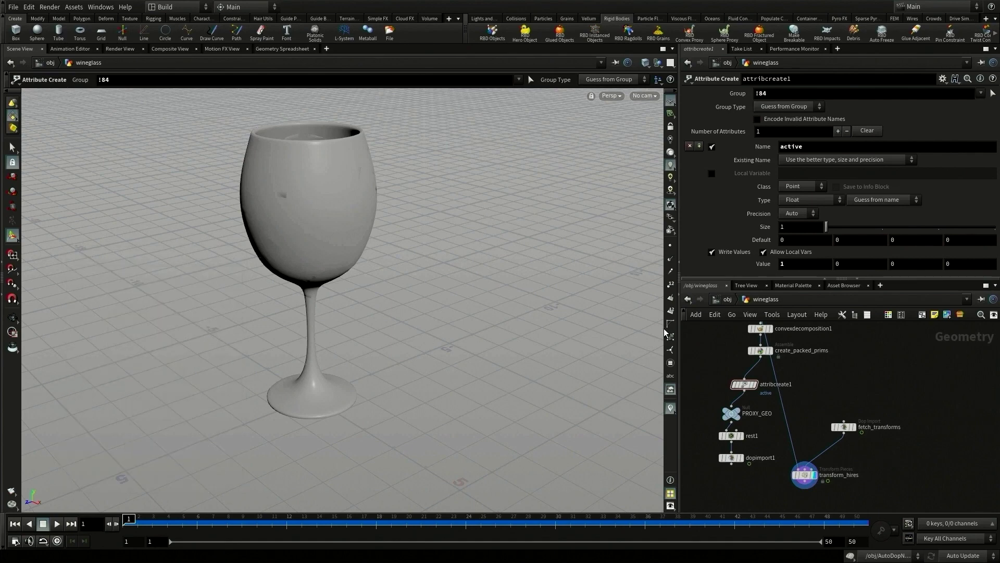
# - Set the AutoDopNetwork's Substeps to 5, and play the slowed-down simulation before returning to the first frame
pyautogui.click(720, 299)
pyautogui.click(856, 349)
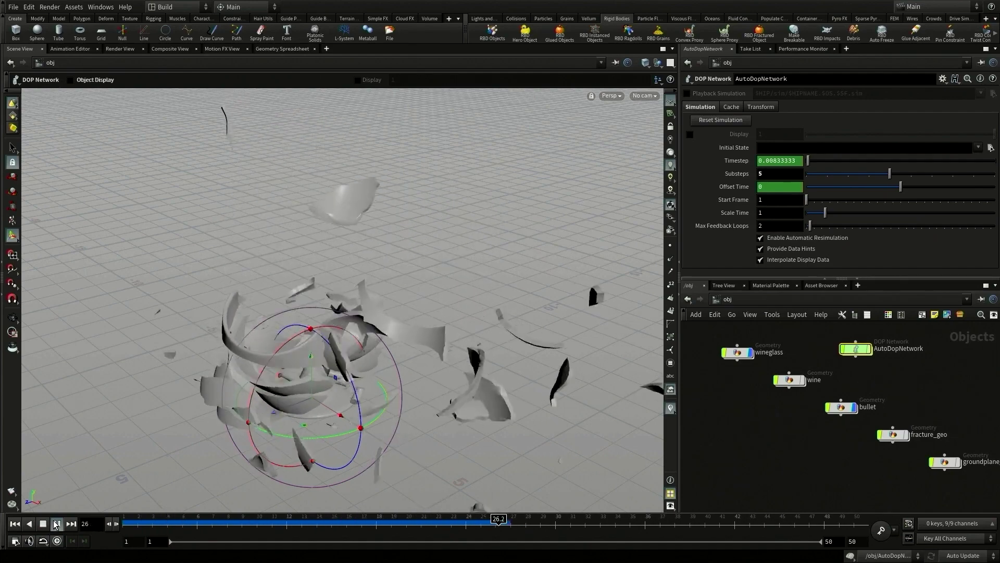
pyautogui.click(55, 524)
pyautogui.click(15, 524)
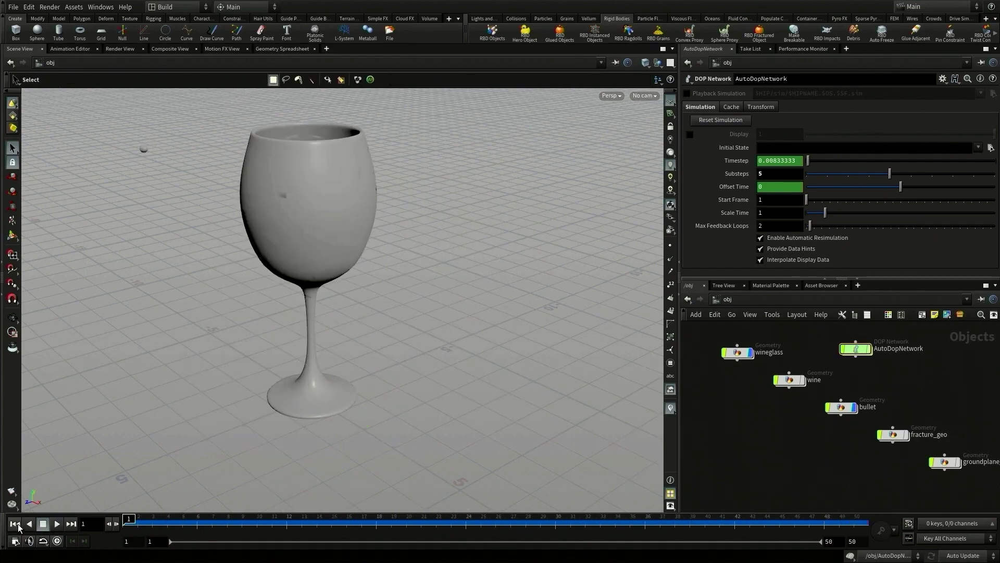
# - Turn the wine geometry into a FLIP fluid object and set its Particle Separation to 0.05
pyautogui.click(791, 379)
pyautogui.click(642, 19)
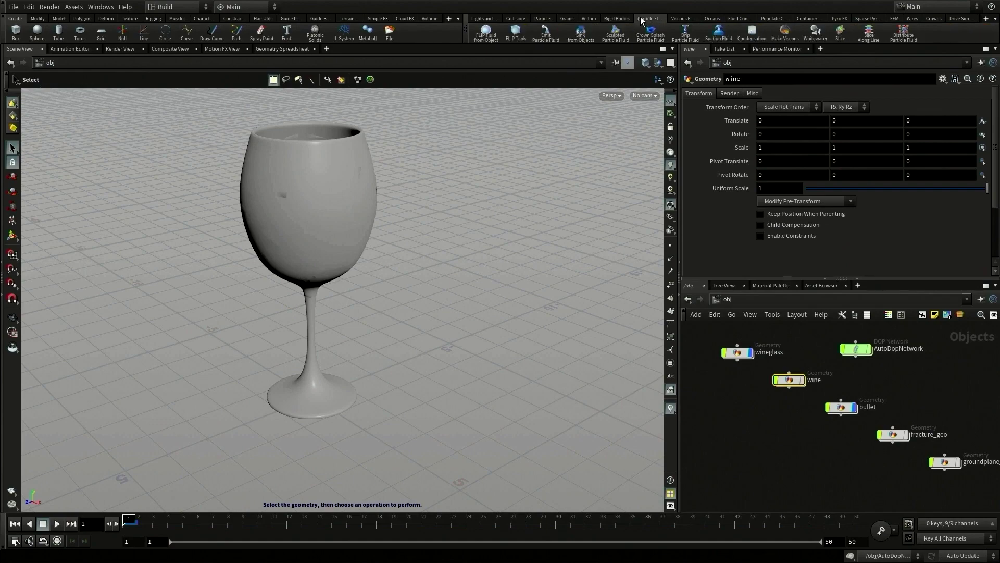
pyautogui.keyDown('alt'); pyautogui.moveTo(440, 175); pyautogui.dragTo(423, 232); pyautogui.keyUp('alt')
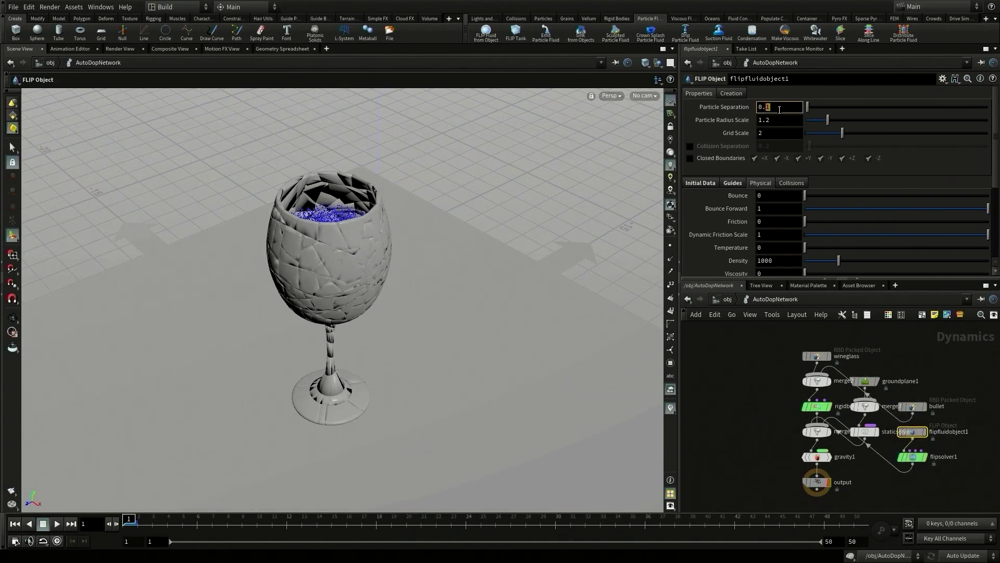
pyautogui.press('Return')
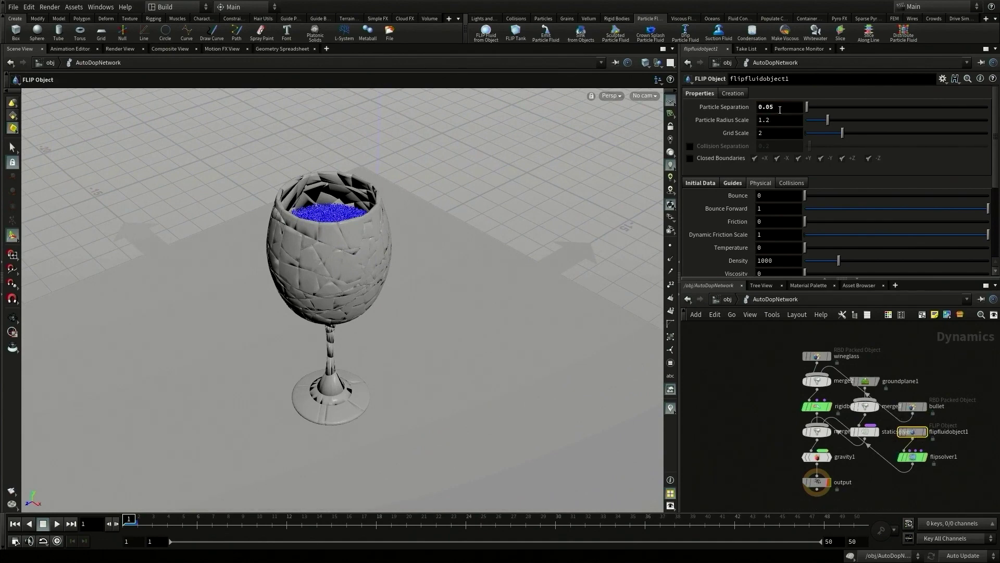
# - In the FLIP solver's particle motion settings, enable Add ID Attribute and turn off Reseed Particles
pyautogui.click(913, 457)
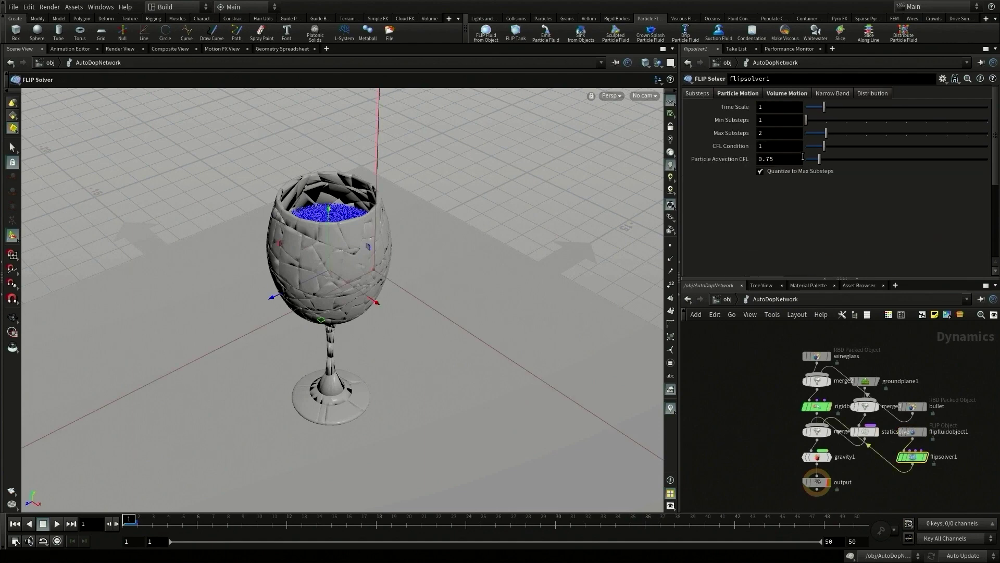
pyautogui.click(754, 93)
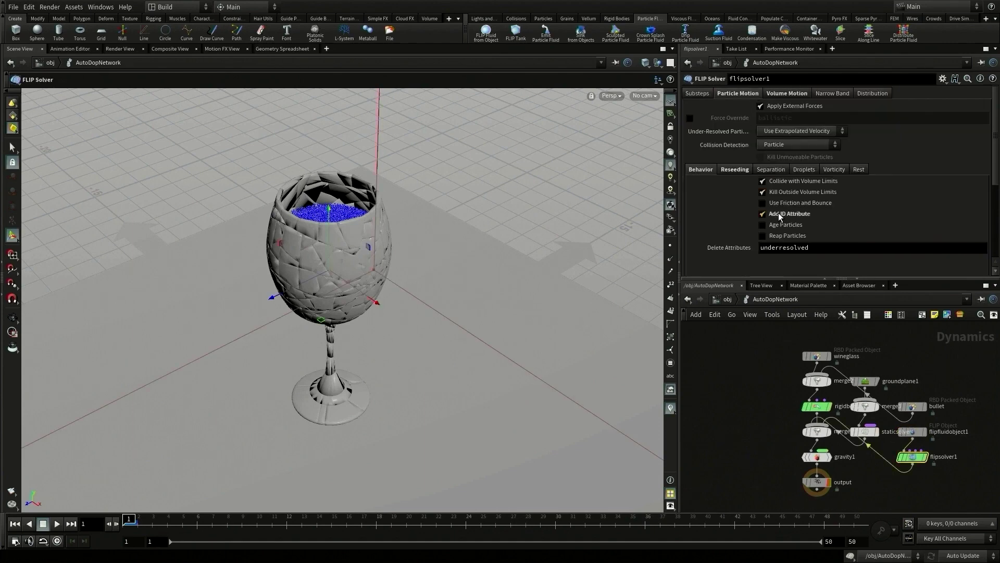
pyautogui.click(735, 169)
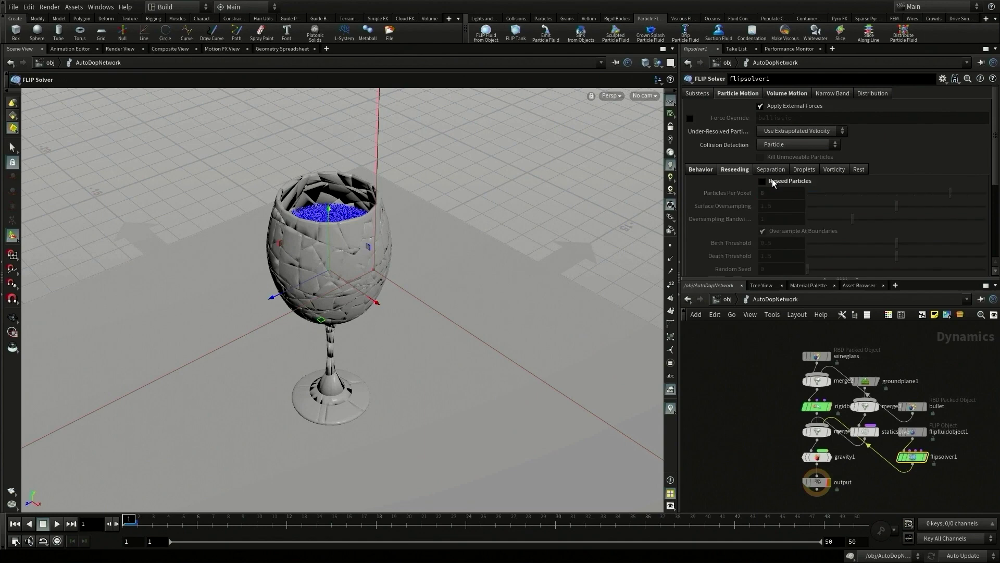
# - Set the FLIP solver's Velocity Transfer to APIC (Swirly) and enable Surface Tension with a value of 500
pyautogui.click(786, 93)
pyautogui.click(779, 107)
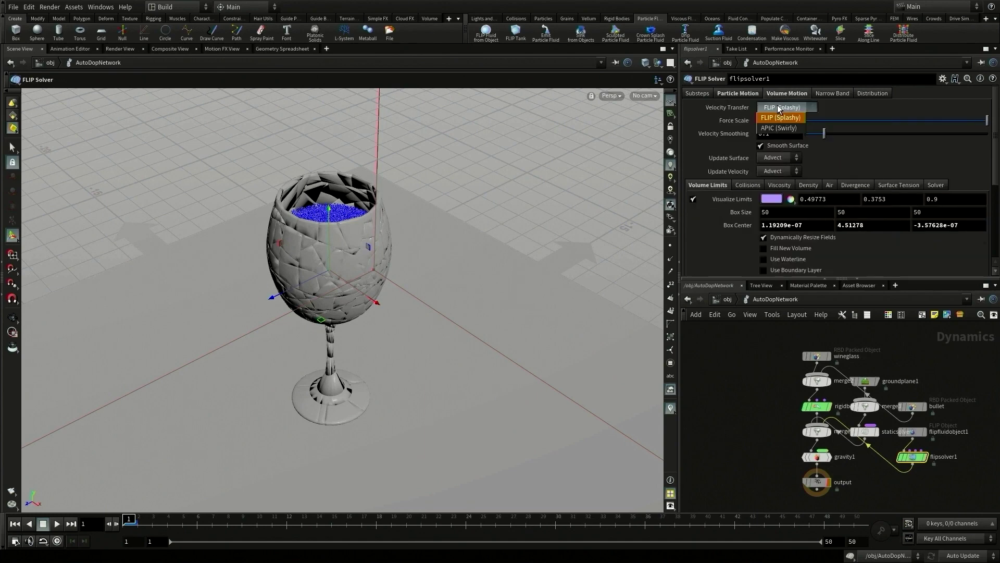
pyautogui.click(892, 188)
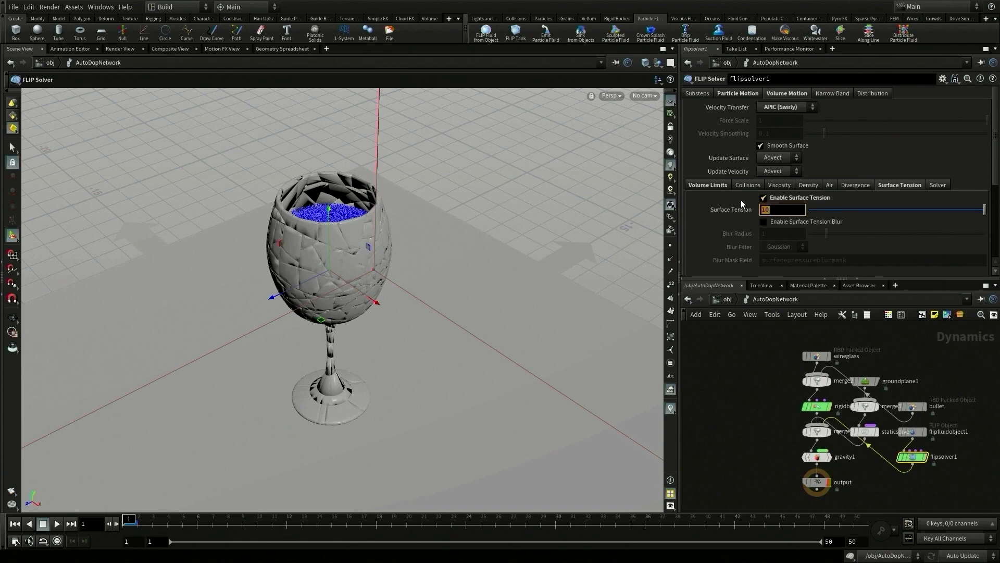
pyautogui.write('500')
pyautogui.press('Return')
# - Simulate the wine splash to about frame 10, and display the RENDER null in the wine_fluid network
pyautogui.click(58, 524)
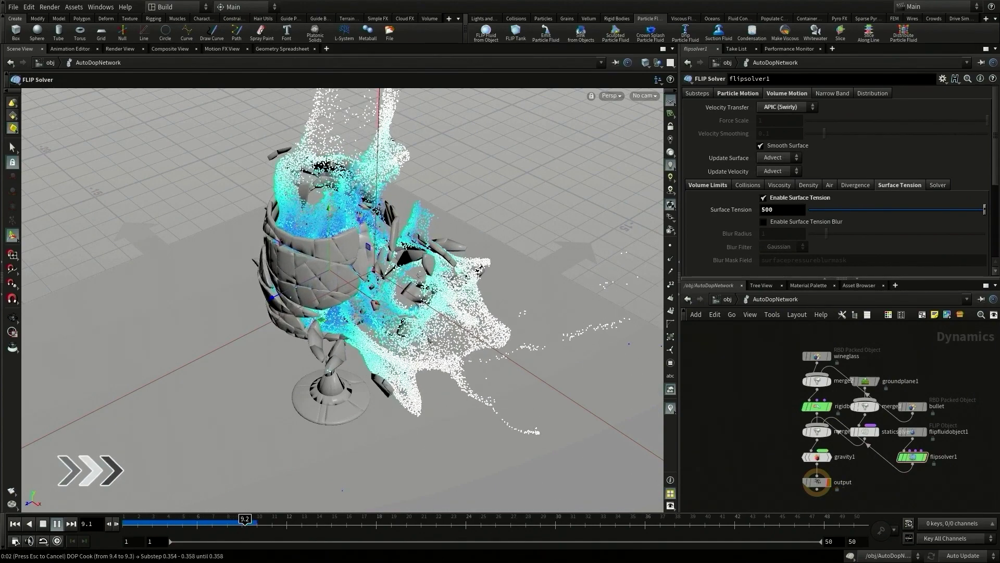
pyautogui.click(44, 524)
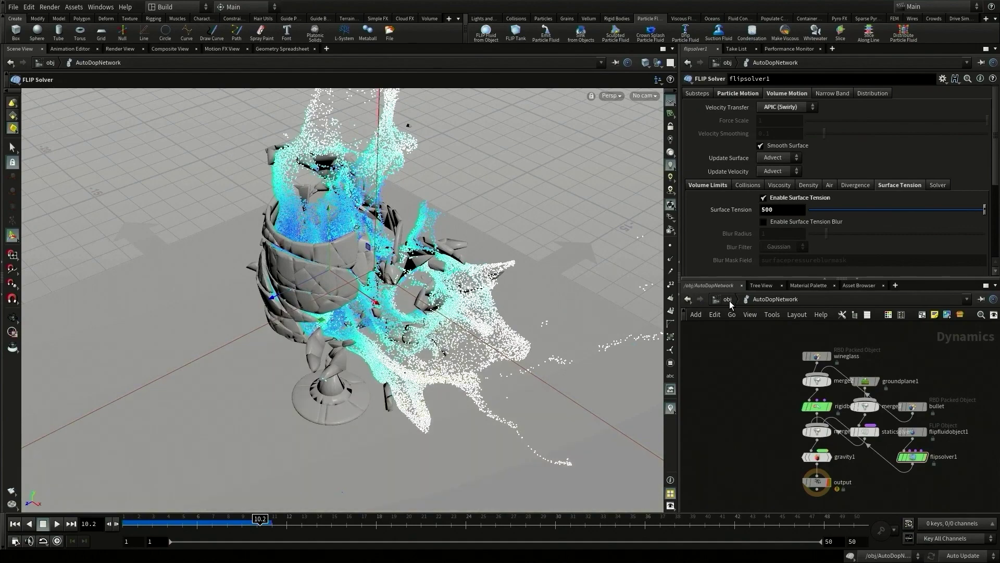
pyautogui.click(728, 299)
pyautogui.doubleClick(803, 375)
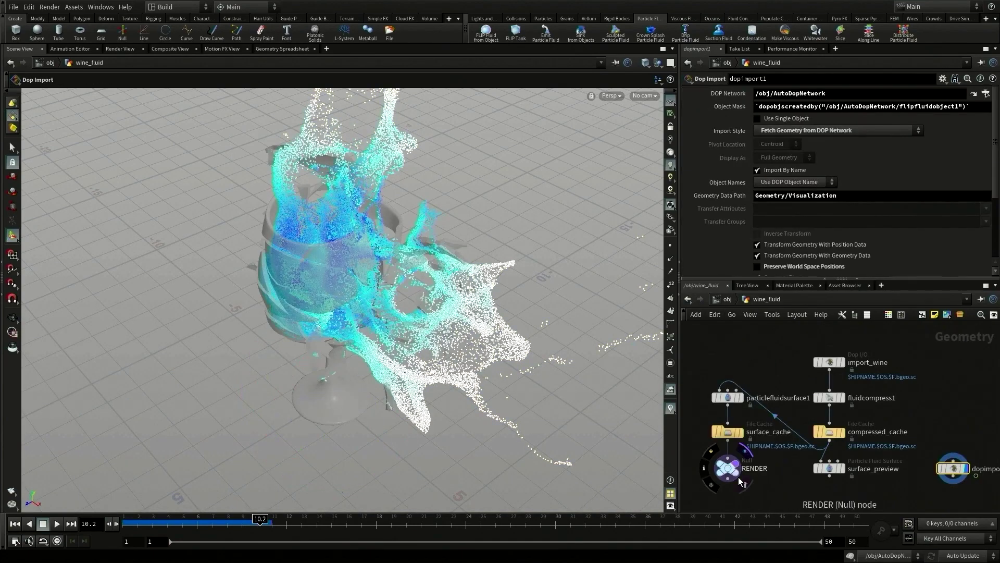
pyautogui.click(745, 451)
pyautogui.keyDown('alt'); pyautogui.moveTo(563, 443); pyautogui.dragTo(340, 369); pyautogui.keyUp('alt')
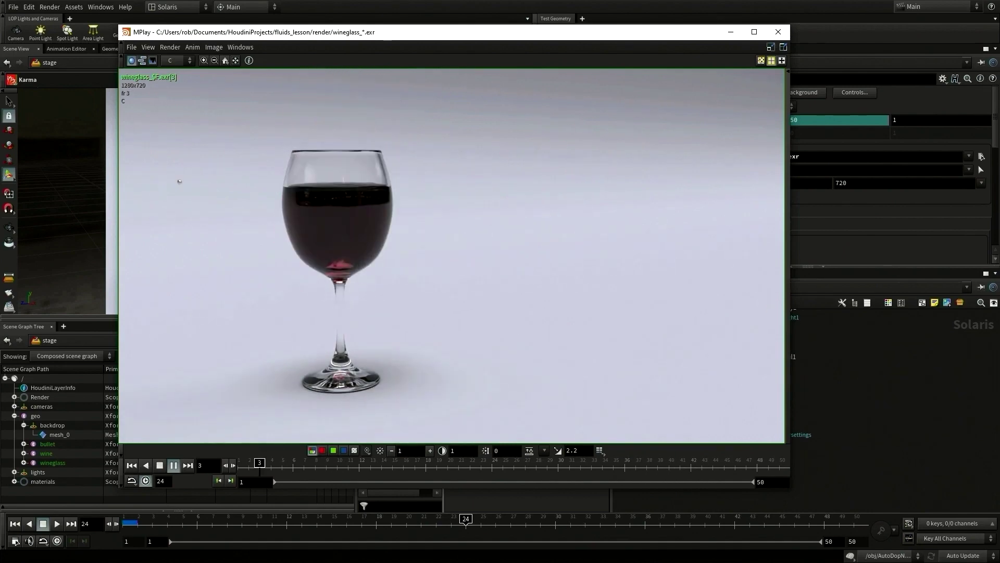
pyautogui.click(522, 475)
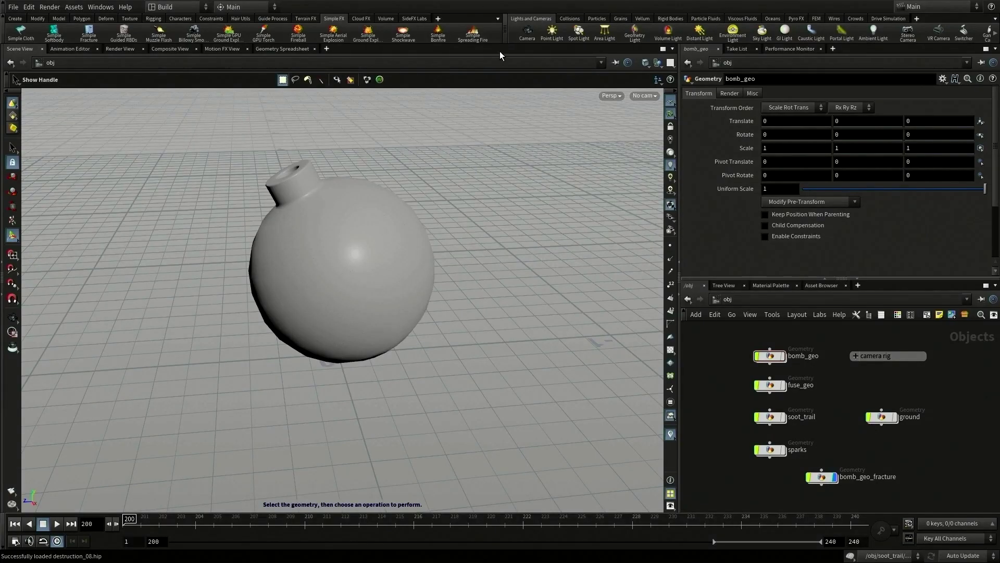
# - Add a Simple Fireball at the origin of the bomb scene and select its Pyro Burst Source node
pyautogui.click(298, 34)
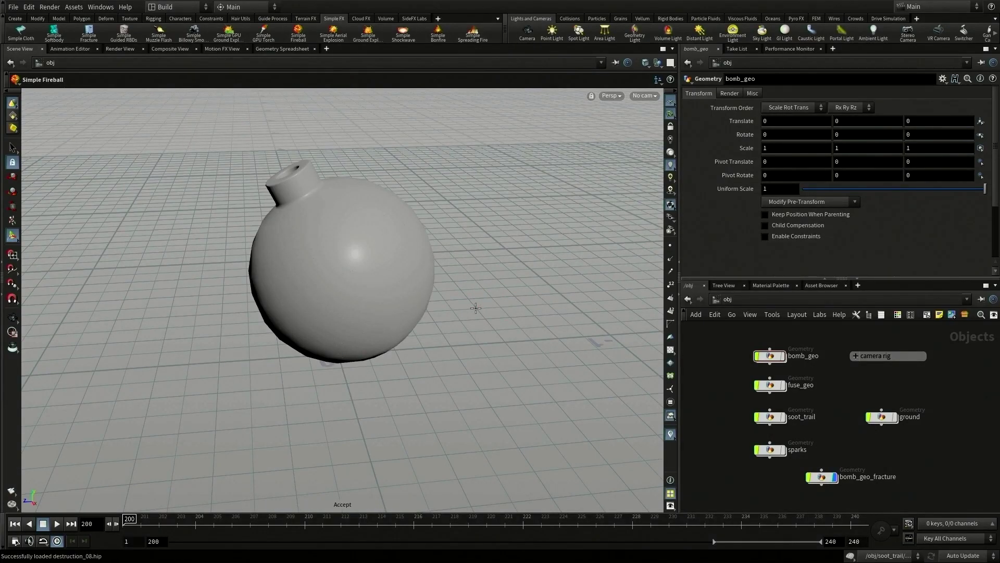
pyautogui.press('Return')
pyautogui.click(840, 356)
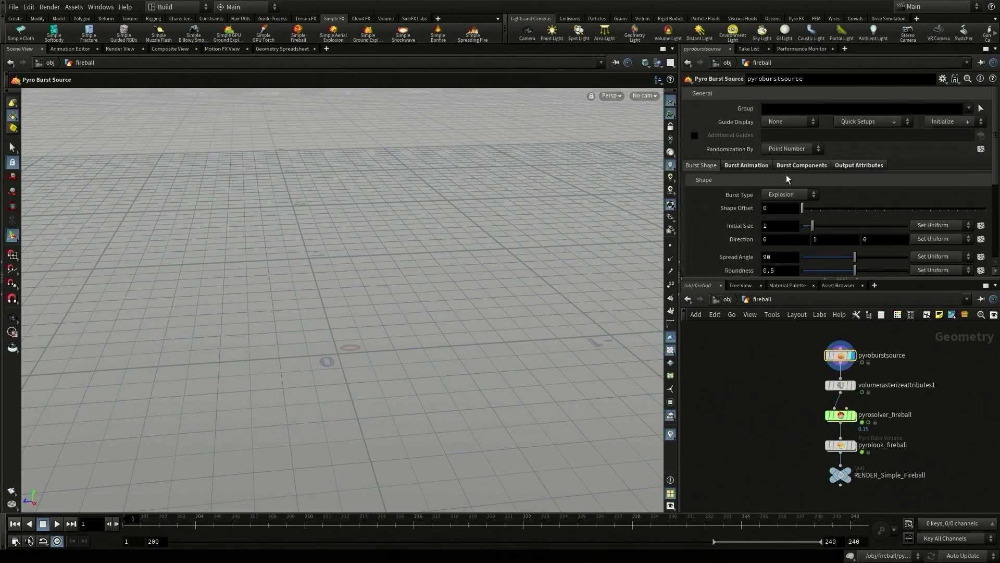
# - Set the Pyro Burst Source's Start Frame to 200 and apply its Single Input Point quick setup at frame 200
pyautogui.click(755, 166)
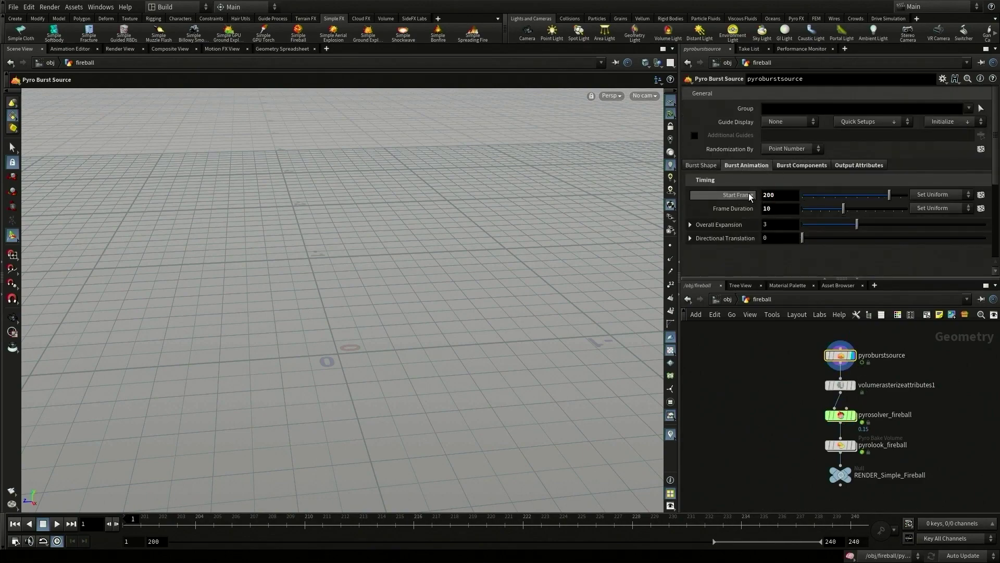
pyautogui.click(16, 524)
pyautogui.click(857, 121)
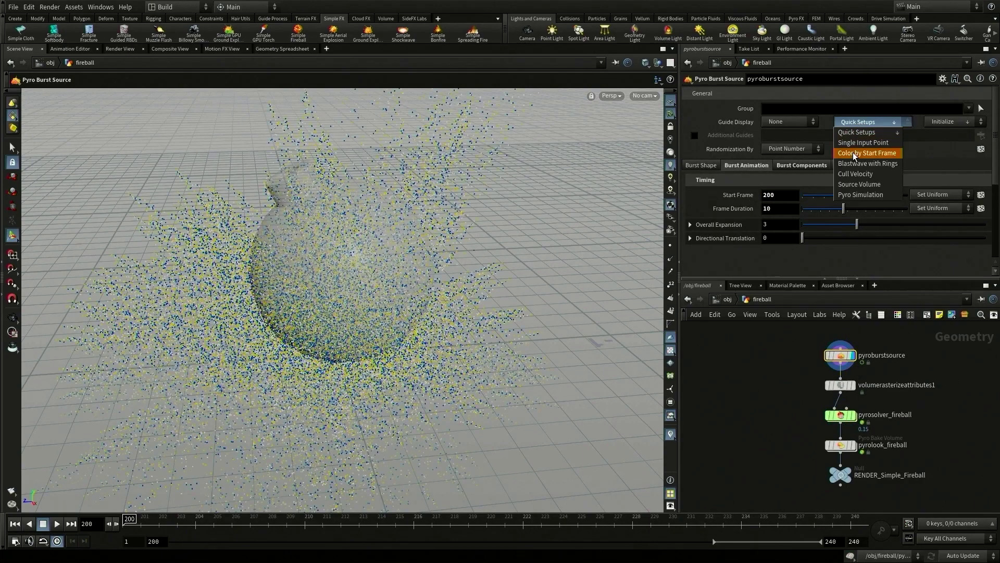
pyautogui.click(860, 149)
# - Raise the burst's input point to Y 0.3 inside the bomb and turn off the Pyro Burst Source's template display
pyautogui.moveTo(339, 322); pyautogui.dragTo(345, 229)
pyautogui.press('Return')
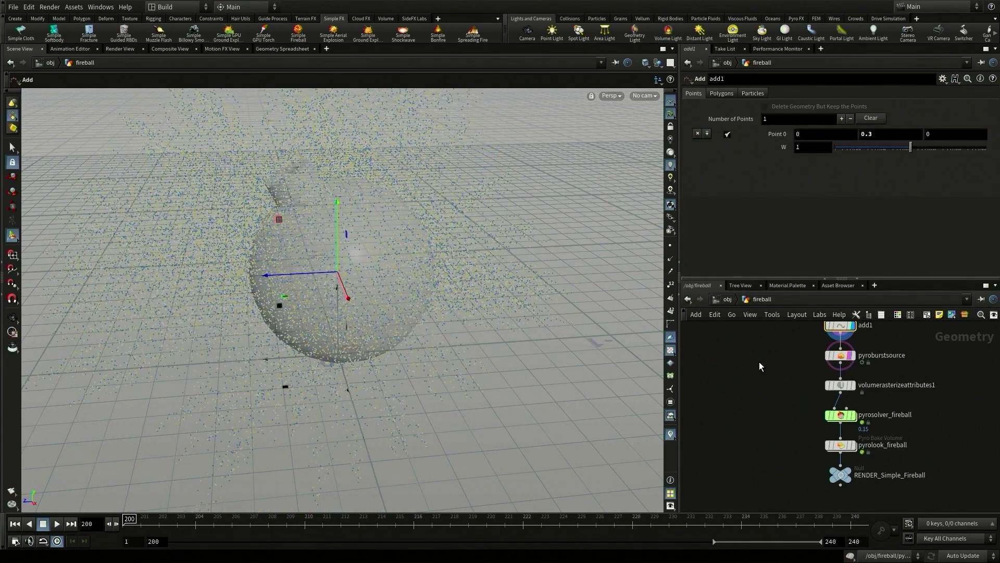
pyautogui.keyDown('alt'); pyautogui.moveTo(469, 439); pyautogui.dragTo(462, 411); pyautogui.keyUp('alt')
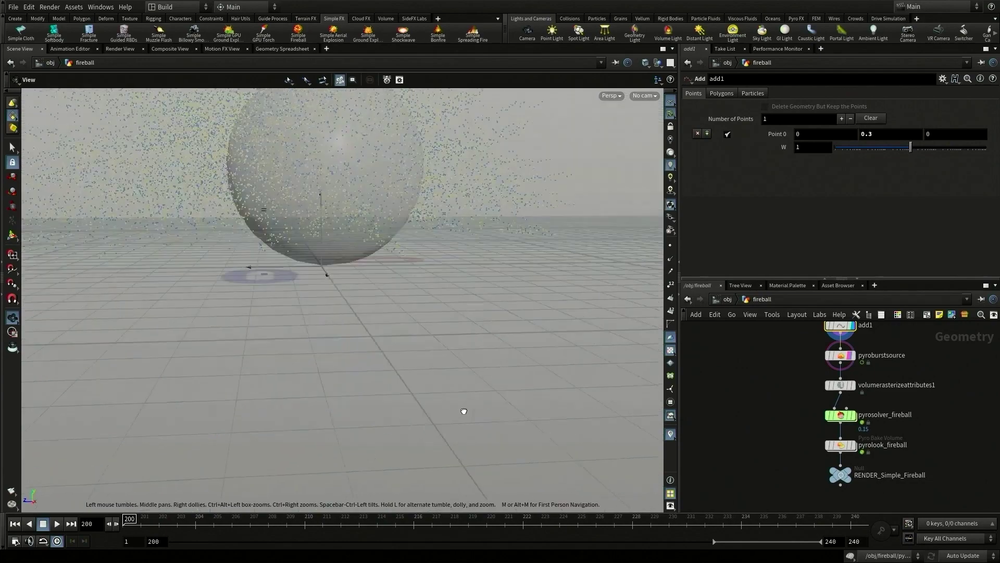
pyautogui.keyDown('alt'); pyautogui.moveTo(462, 411); pyautogui.dragTo(429, 404, button='right'); pyautogui.keyUp('alt')
pyautogui.keyDown('alt'); pyautogui.moveTo(429, 404); pyautogui.dragTo(422, 402, button='middle'); pyautogui.keyUp('alt')
pyautogui.click(761, 457)
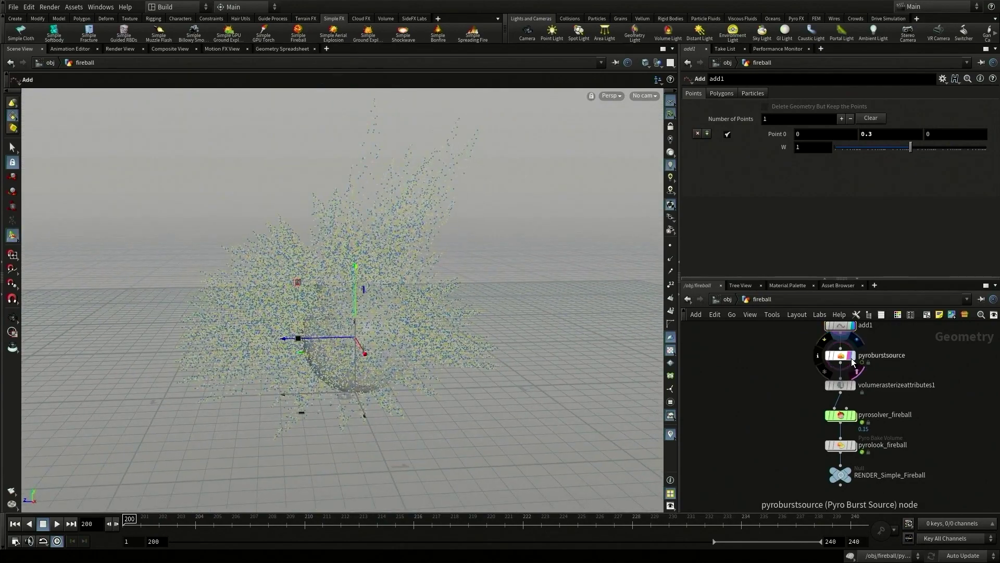
pyautogui.click(850, 355)
# - Set the pyro solver's Start Frame to 200 and limit its source range to frames 200–240 with Cycle Length off
pyautogui.click(842, 416)
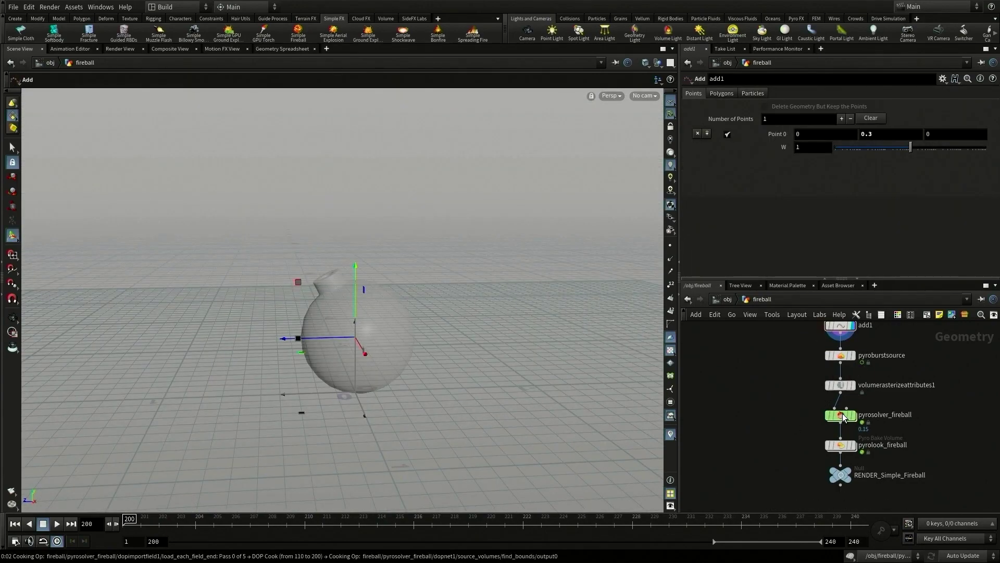
pyautogui.click(844, 416)
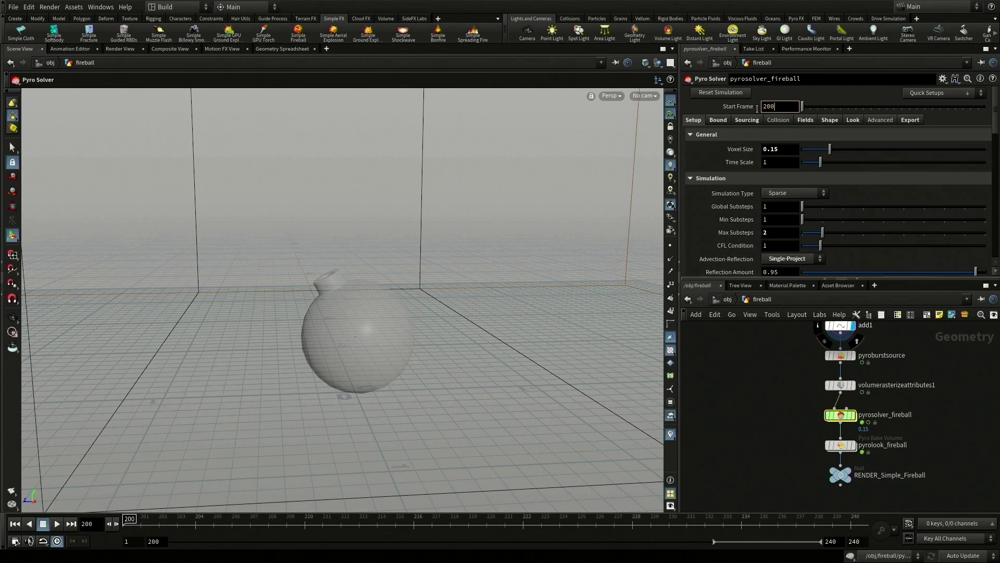
pyautogui.click(746, 121)
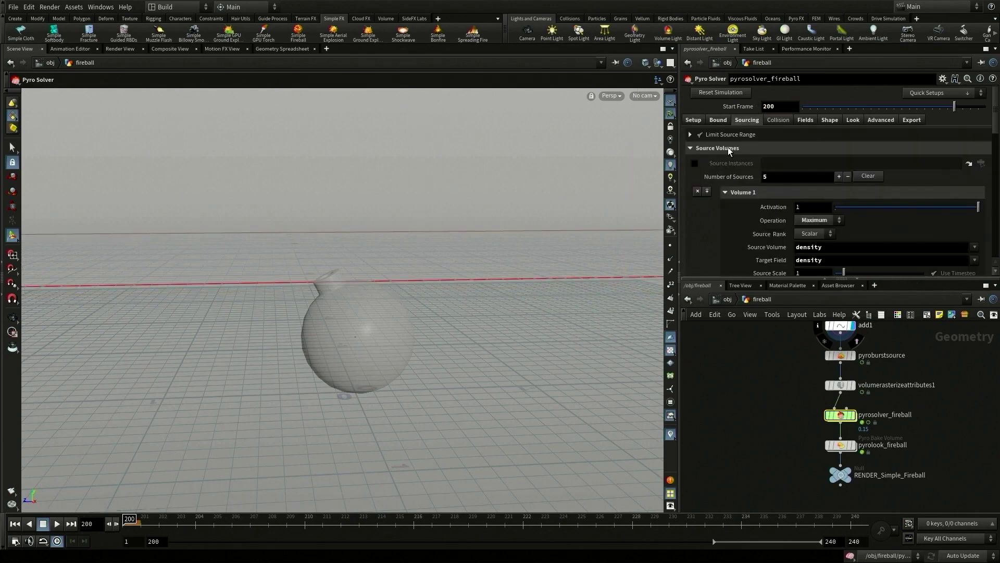
pyautogui.moveTo(769, 165); pyautogui.dragTo(752, 163)
pyautogui.write('200')
pyautogui.press('Tab')
pyautogui.write('2')
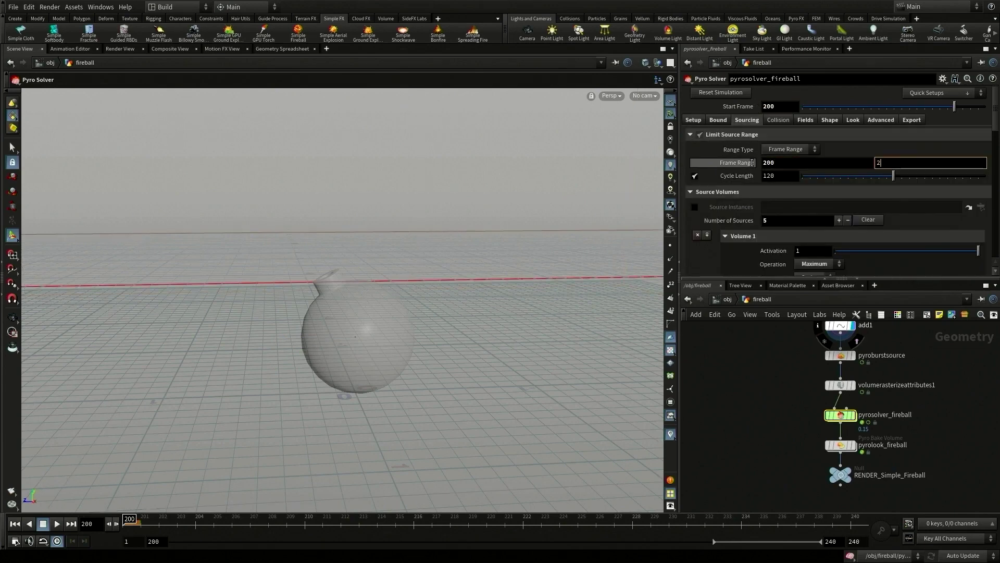
pyautogui.click(695, 175)
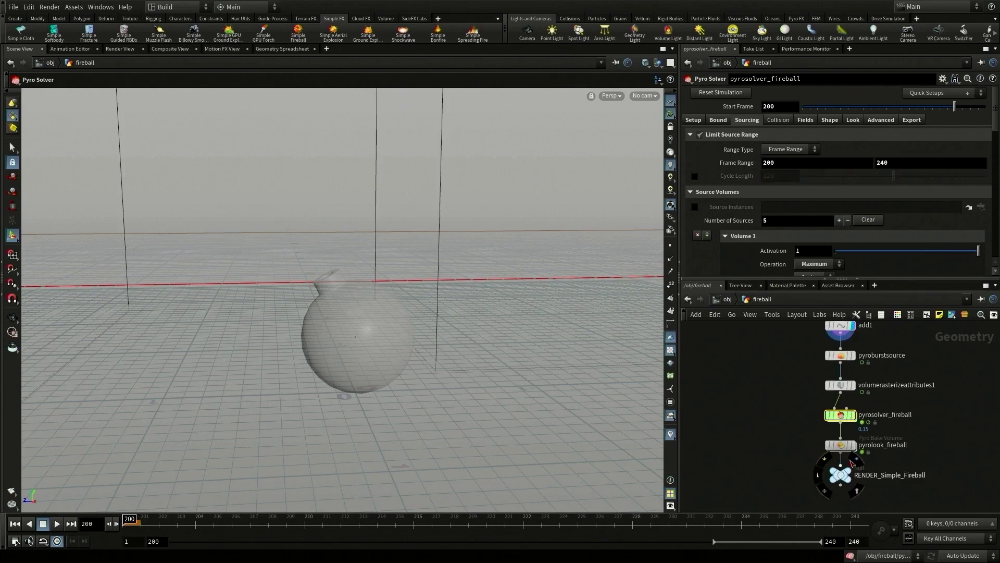
# - Display the RENDER_Simple_Fireball null and play the fireball simulation from frame 200
pyautogui.click(12, 525)
pyautogui.keyDown('alt'); pyautogui.moveTo(420, 264); pyautogui.dragTo(377, 261, button='right'); pyautogui.keyUp('alt')
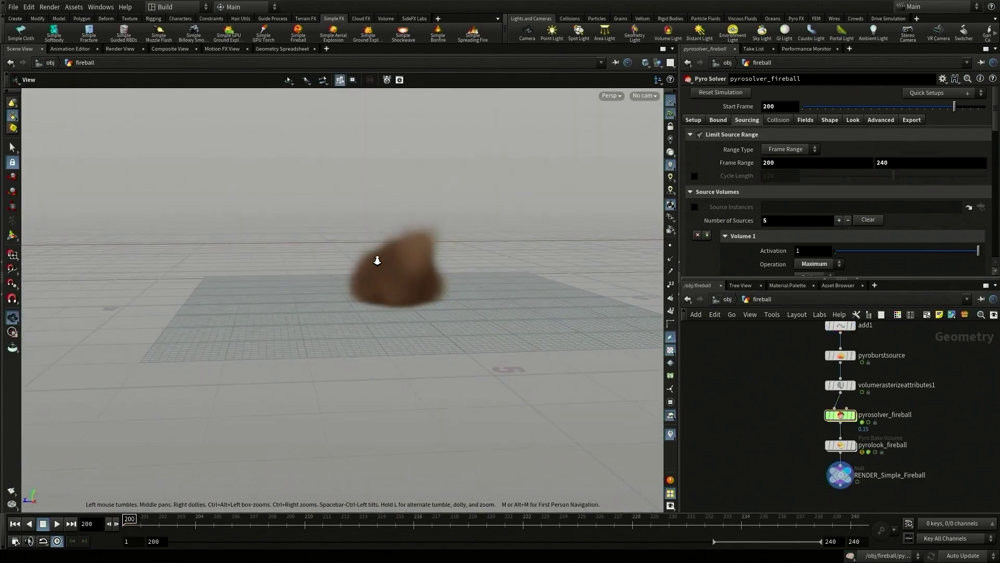
pyautogui.keyDown('alt'); pyautogui.moveTo(437, 271); pyautogui.dragTo(365, 344, button='middle'); pyautogui.keyUp('alt')
pyautogui.keyDown('alt'); pyautogui.moveTo(417, 325); pyautogui.dragTo(400, 326, button='right'); pyautogui.keyUp('alt')
pyautogui.moveTo(400, 325)
pyautogui.keyDown('alt'); pyautogui.mouseDown(button='middle')
pyautogui.moveTo(442, 337)
pyautogui.moveTo(402, 342)
pyautogui.mouseUp(button='middle'); pyautogui.keyUp('alt')
pyautogui.click(58, 523)
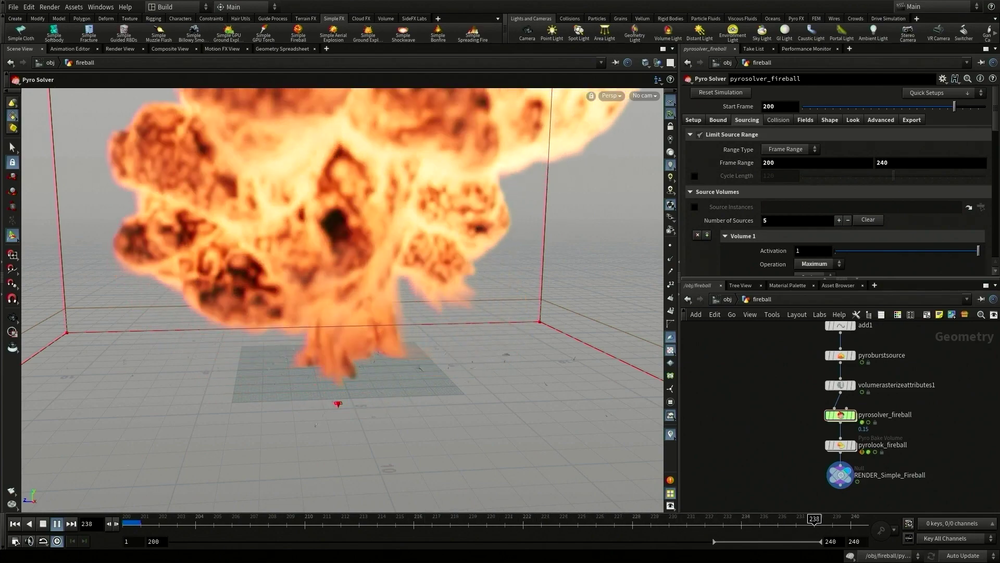
pyautogui.click(43, 524)
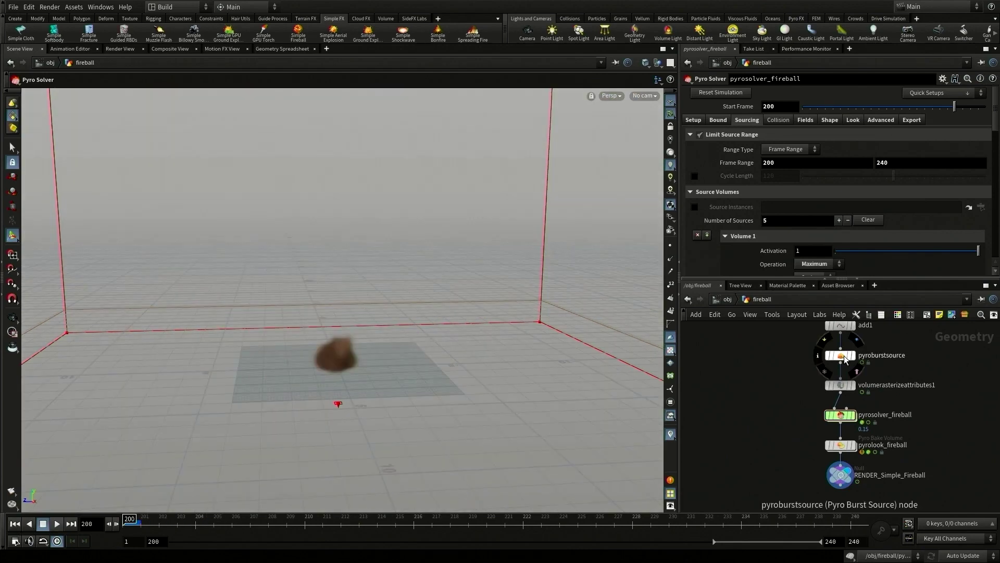
# - Set the Pyro Burst Source's Initial Size to 0.35
pyautogui.click(845, 359)
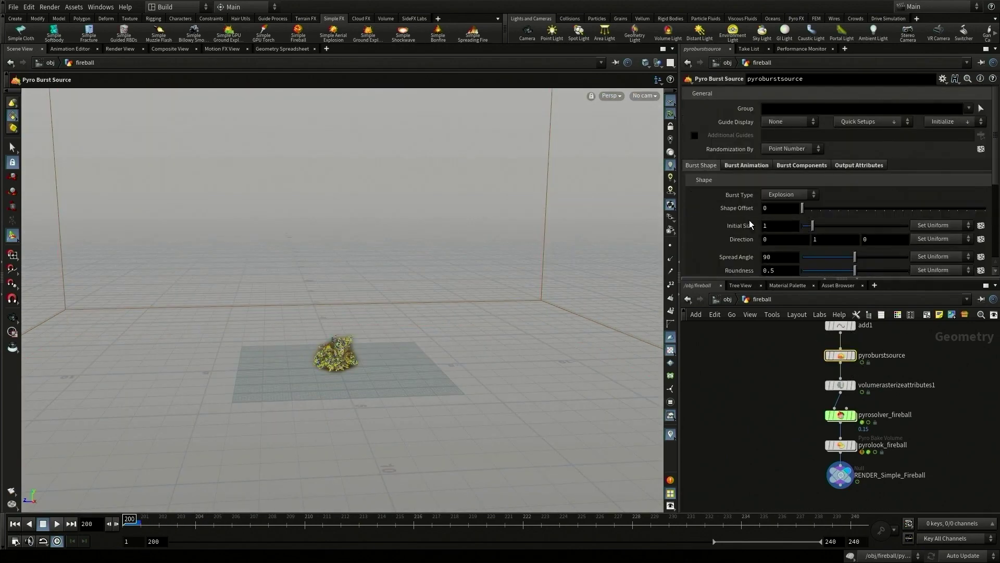
pyautogui.click(755, 228)
pyautogui.write('0.35')
pyautogui.press('Return')
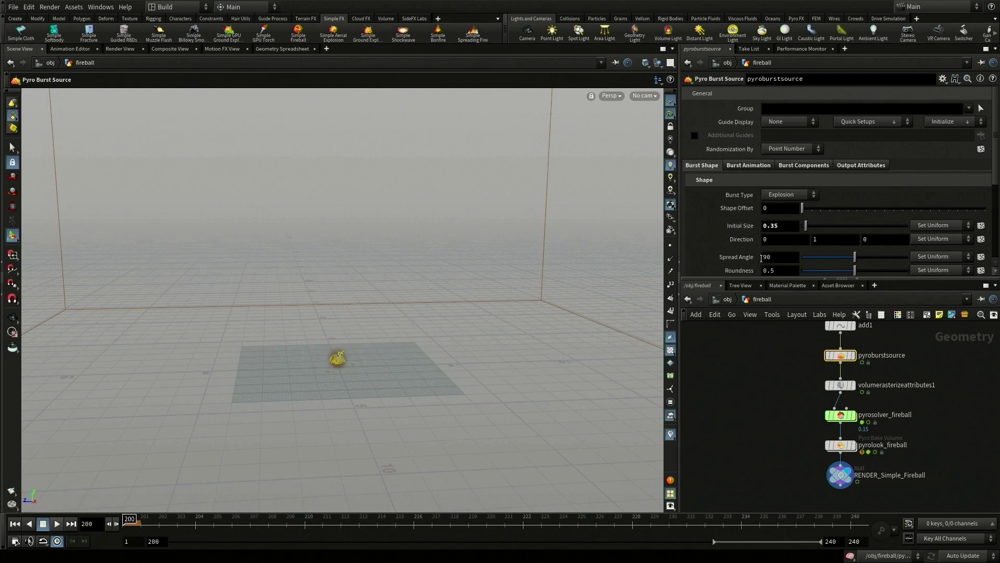
# - Set the pyro solver's bound size to 15, 12, 12 and its centre Y to 4
pyautogui.click(840, 415)
pyautogui.click(723, 121)
pyautogui.click(748, 161)
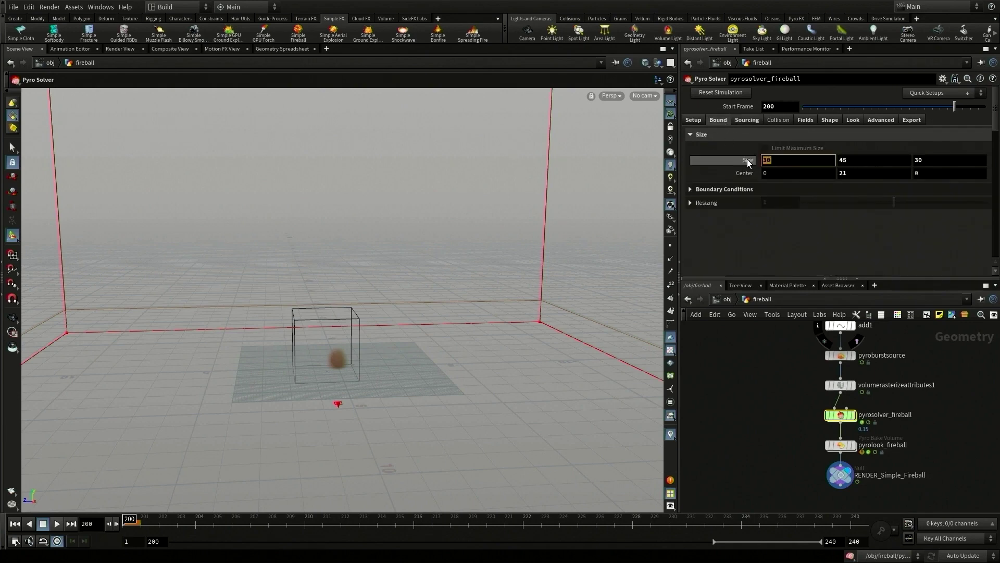
pyautogui.write('12')
pyautogui.press('Tab')
pyautogui.write('1')
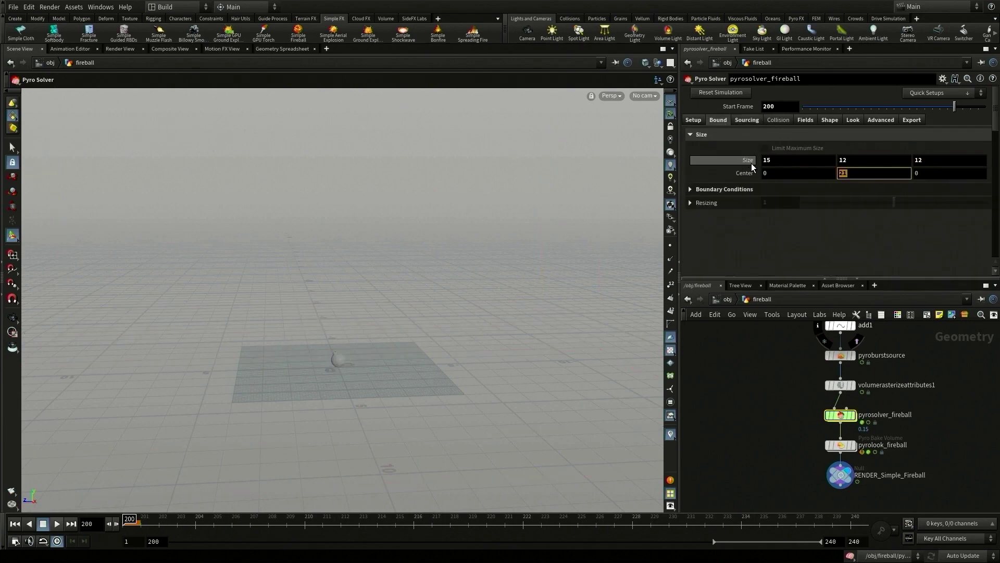
pyautogui.write('4')
pyautogui.press('Tab')
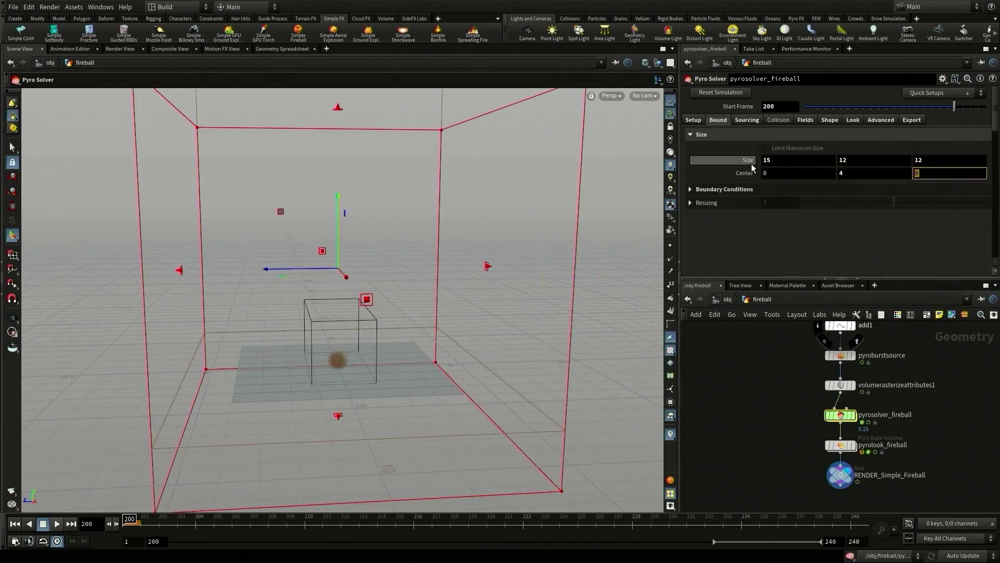
# - Set the pyro solver's Simulation Type to Minimal OpenCL and its Voxel Size to 0.035
pyautogui.click(693, 120)
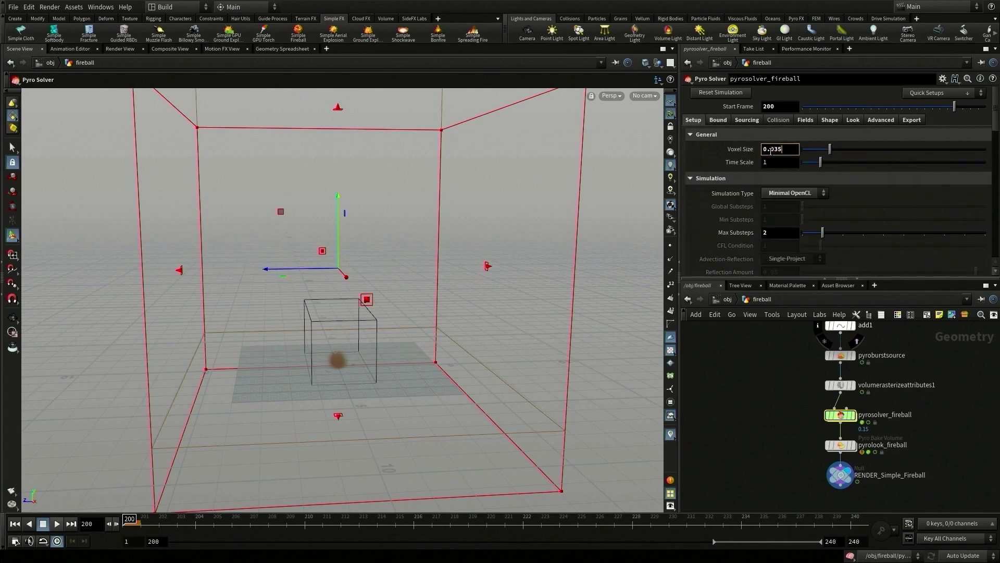
pyautogui.click(770, 151)
pyautogui.write('0.035')
pyautogui.press('Return')
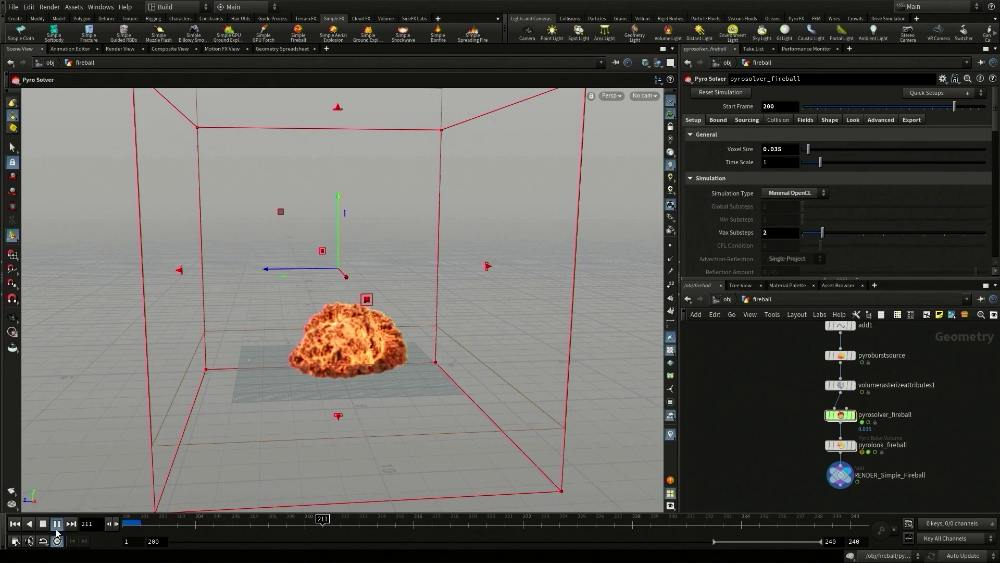
# - Play the smaller fireball simulation to about frame 214 and inspect it against the bomb debris
pyautogui.click(42, 525)
pyautogui.keyDown('alt'); pyautogui.moveTo(331, 395); pyautogui.dragTo(456, 339, button='right'); pyautogui.keyUp('alt')
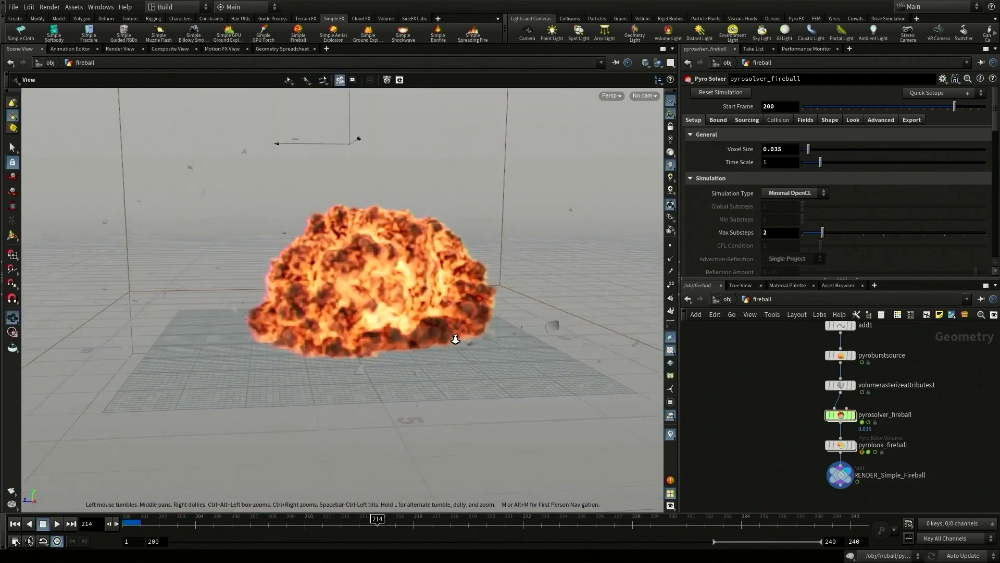
pyautogui.keyDown('alt'); pyautogui.moveTo(455, 340); pyautogui.dragTo(430, 365, button='middle'); pyautogui.keyUp('alt')
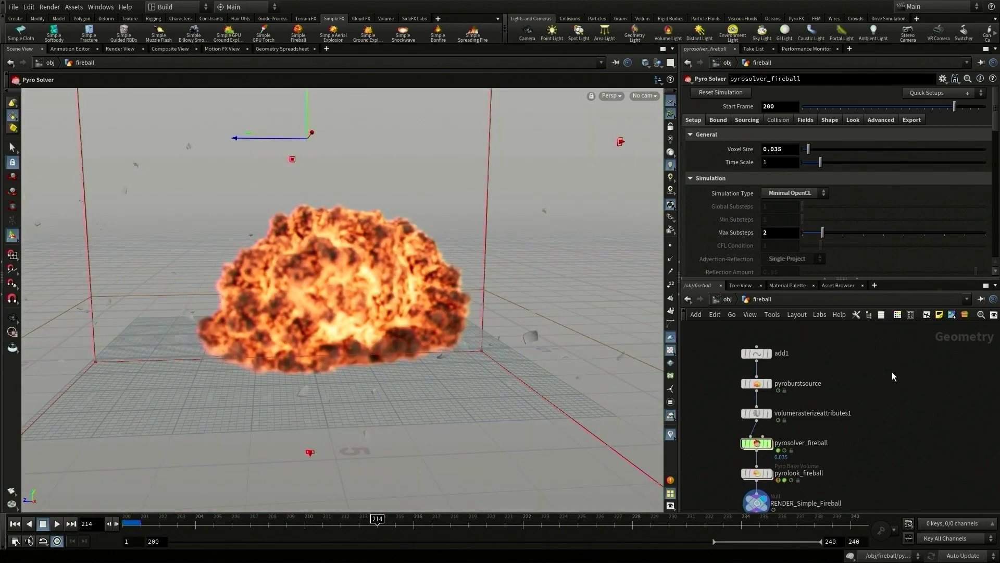
# - Add a File node to the fireball network and load the exploding_bomb.$F.bgeo.sc sequence from $HIP/geo/bomb
pyautogui.press('Tab')
pyautogui.write('file')
pyautogui.press('Return')
pyautogui.click(875, 371)
pyautogui.click(989, 106)
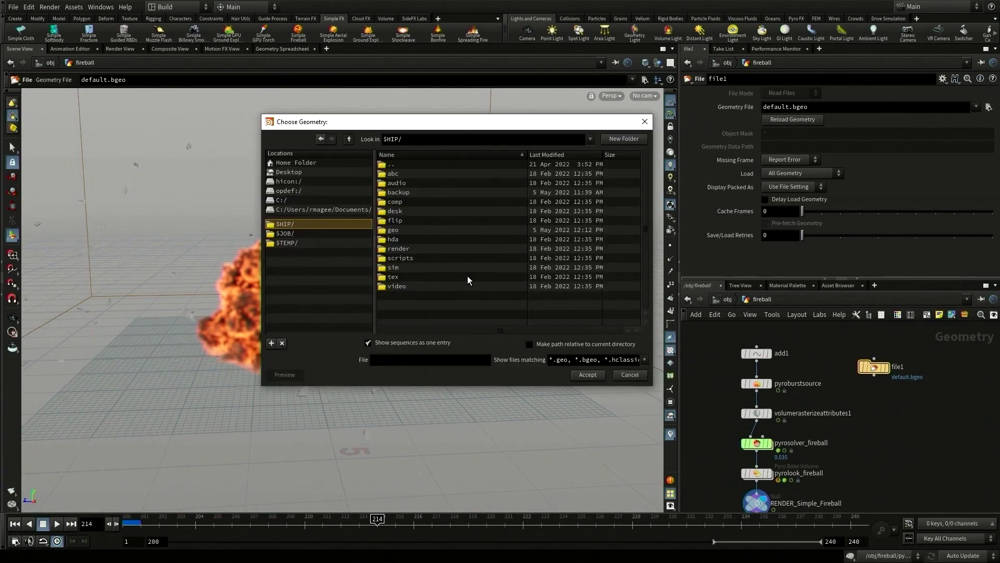
pyautogui.doubleClick(397, 231)
pyautogui.doubleClick(393, 177)
pyautogui.click(411, 173)
pyautogui.click(586, 375)
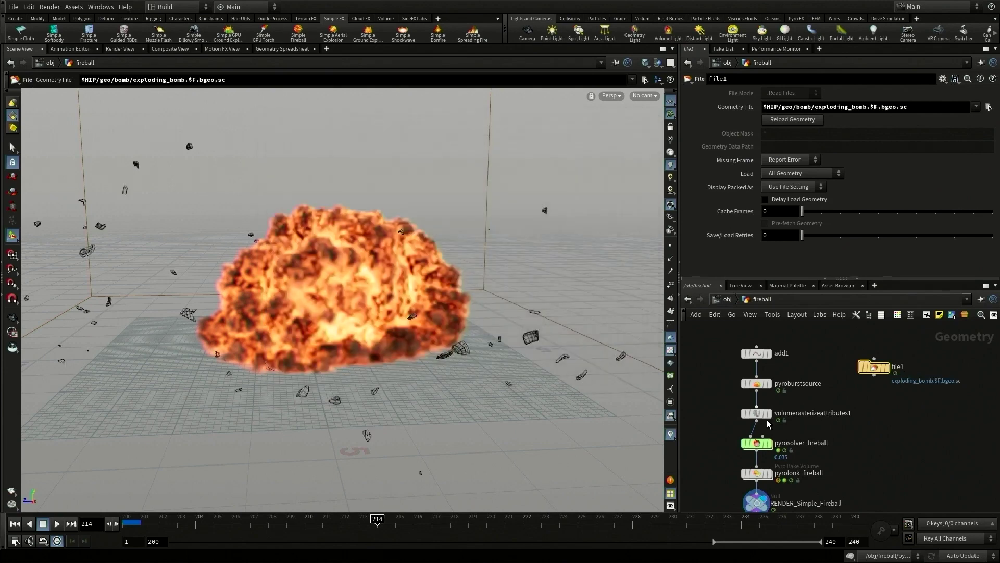
# - Connect the File node to the pyro solver's second input and test the simulation for several frames from frame 200
pyautogui.moveTo(878, 381); pyautogui.dragTo(762, 438)
pyautogui.click(14, 523)
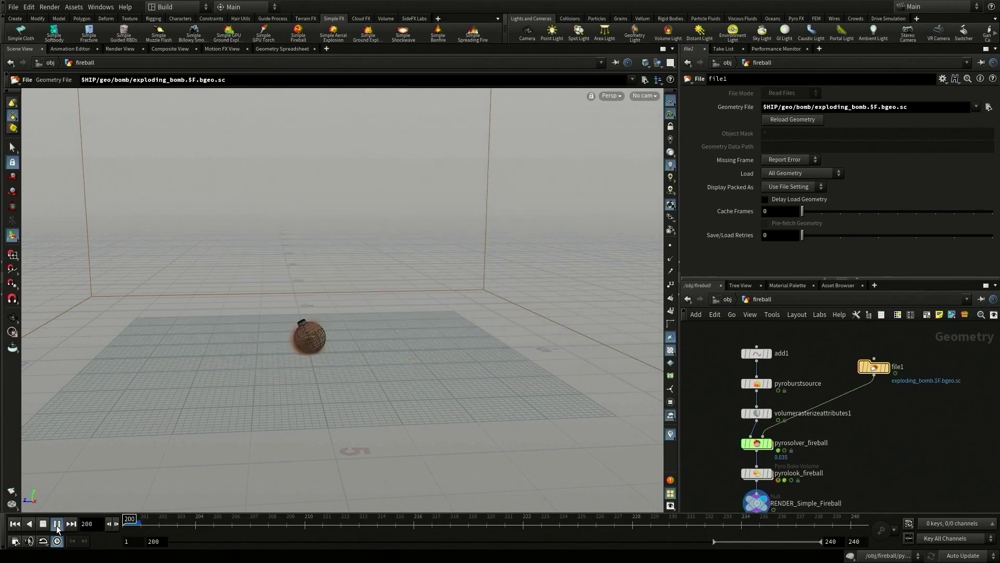
pyautogui.click(57, 524)
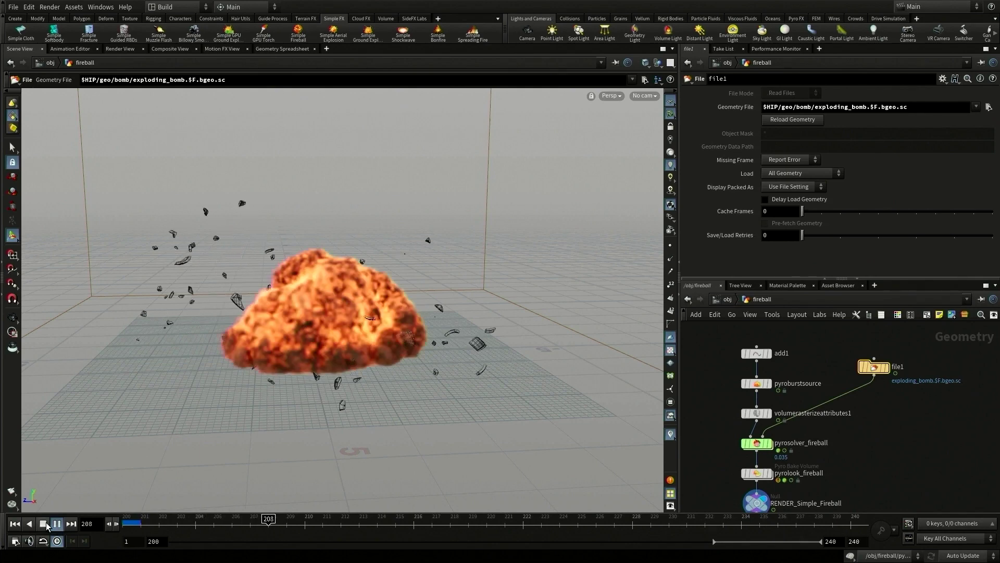
pyautogui.click(47, 525)
pyautogui.click(14, 523)
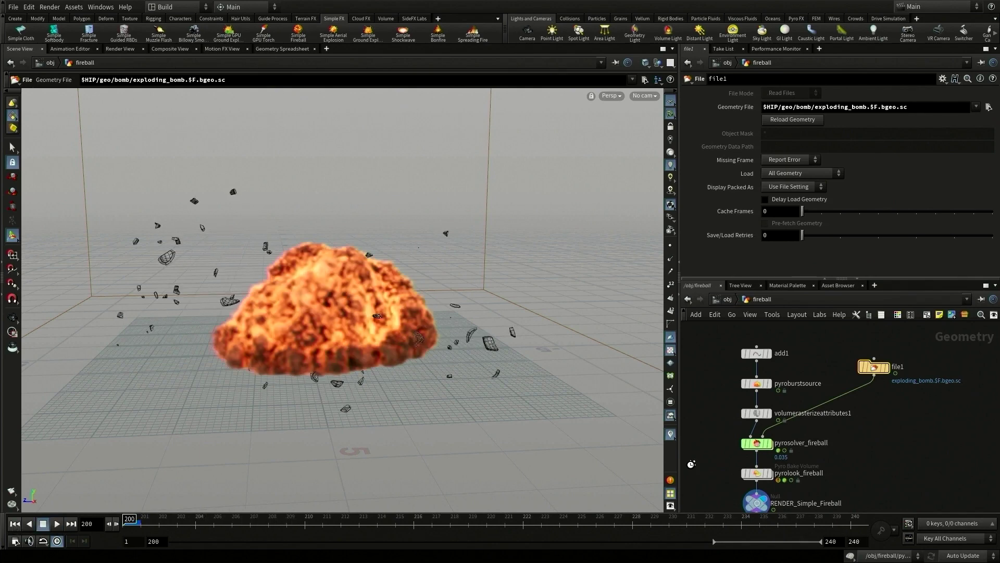
# - Apply the Setup SDF Collision quick setup to the pyro solver and space out the File and VDB from Polygons nodes
pyautogui.click(757, 443)
pyautogui.click(917, 94)
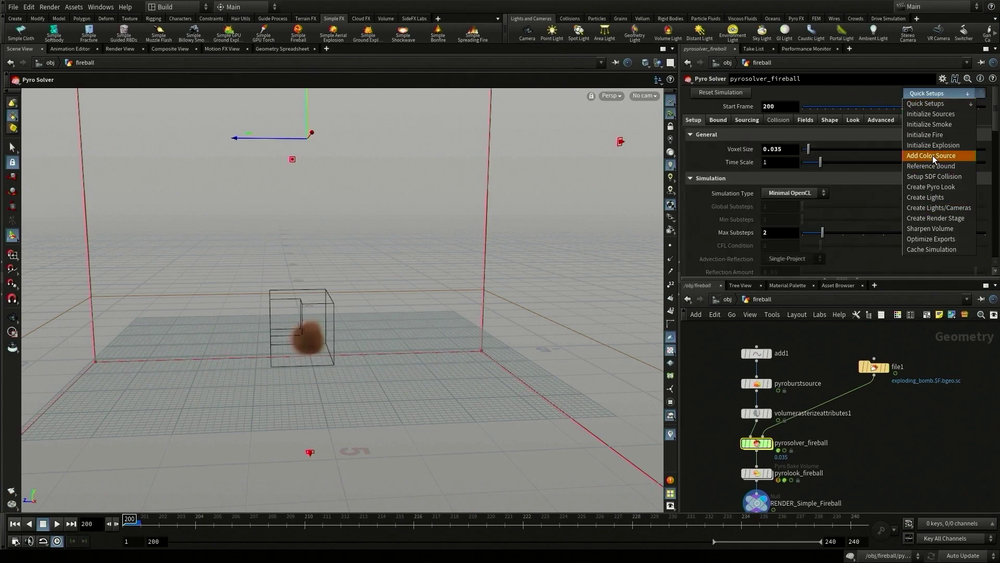
pyautogui.click(934, 176)
pyautogui.moveTo(825, 416); pyautogui.dragTo(889, 434)
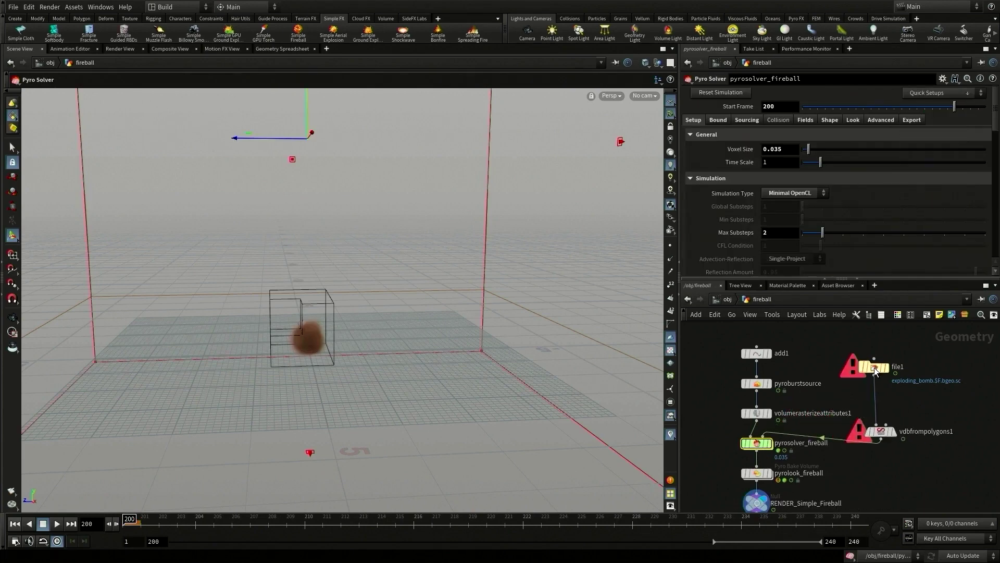
pyautogui.moveTo(877, 368); pyautogui.dragTo(888, 351)
pyautogui.moveTo(884, 432); pyautogui.dragTo(894, 441)
# - Insert an RBD Unpack node between the exploding bomb File node and the VDB from Polygons node
pyautogui.click(899, 394)
pyautogui.press('Tab')
pyautogui.write('unp')
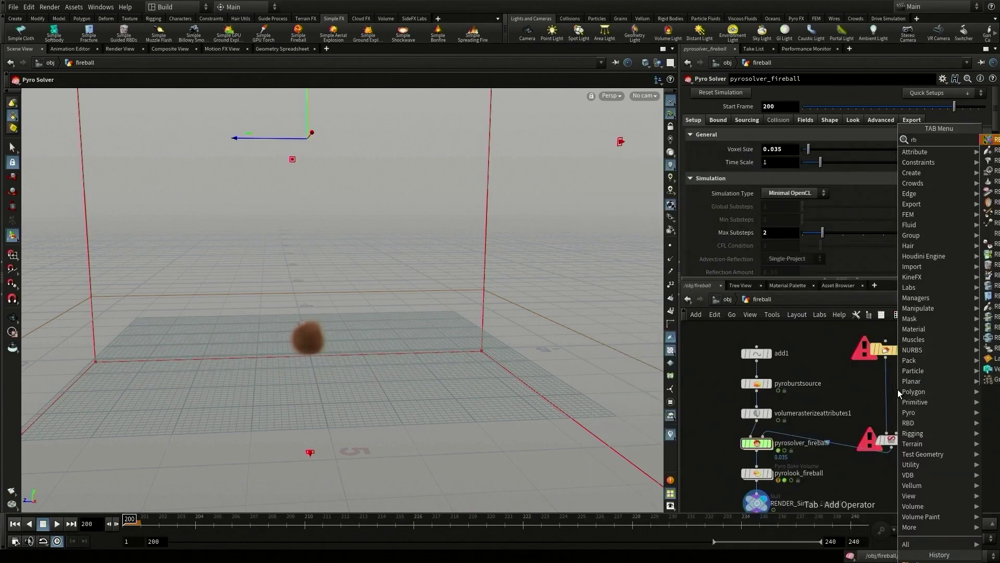
pyautogui.press('Return')
pyautogui.click(887, 392)
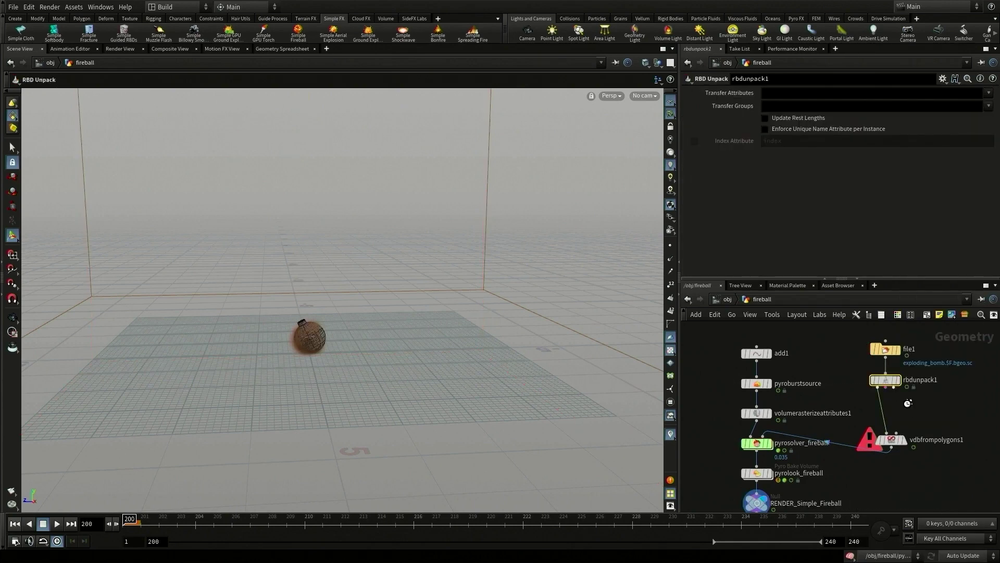
# - Insert an Unpack node after the RBD Unpack node, with Transfer Attributes set to v
pyautogui.press('Tab')
pyautogui.write('unp')
pyautogui.press('Return')
pyautogui.click(887, 416)
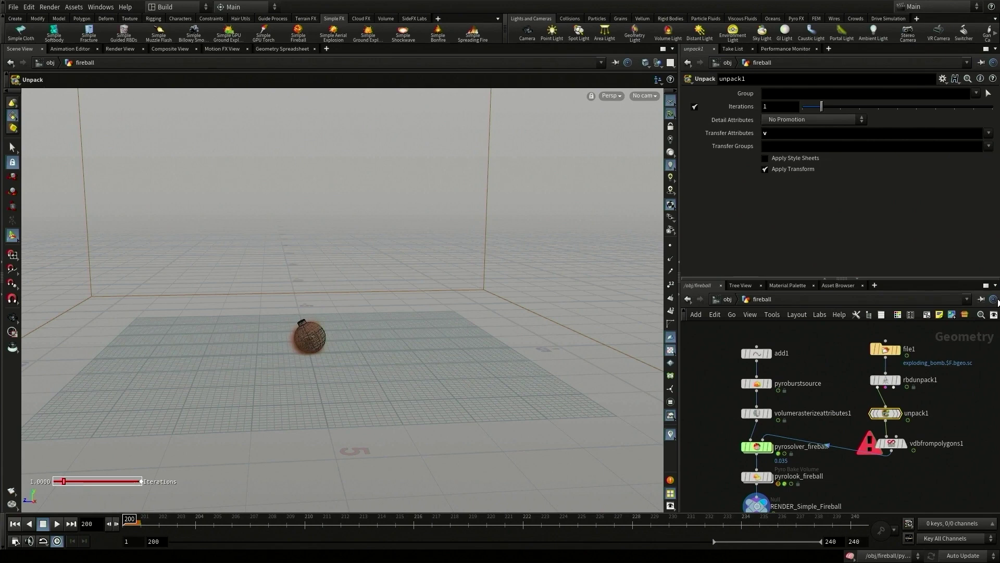
# - Display the VDB from Polygons node at frame 212 and move the File and unpack nodes up to make room
pyautogui.click(903, 443)
pyautogui.moveTo(131, 519); pyautogui.dragTo(341, 517)
pyautogui.moveTo(940, 425); pyautogui.dragTo(876, 344)
pyautogui.moveTo(886, 420); pyautogui.dragTo(886, 367)
# - Insert a Peak node between the Unpack and VDB from Polygons nodes with a Distance of 0.1
pyautogui.click(906, 407)
pyautogui.press('Tab')
pyautogui.write('peak')
pyautogui.press('Return')
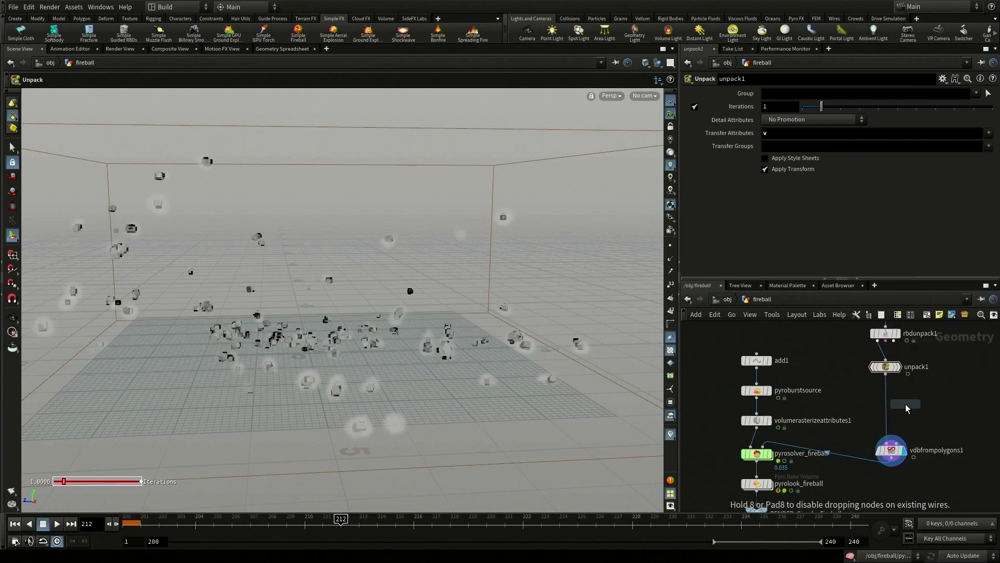
pyautogui.click(886, 396)
pyautogui.write('0.1')
pyautogui.press('Return')
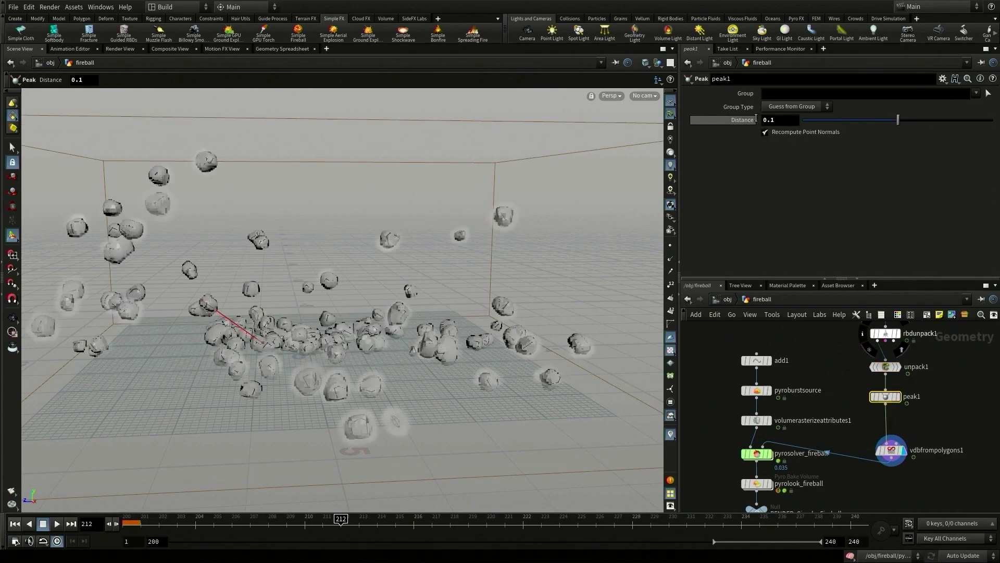
# - Insert an Attribute Adjust Vector node between peak1 and vdbfrompolygons1
pyautogui.press('Tab')
pyautogui.write('attribute a')
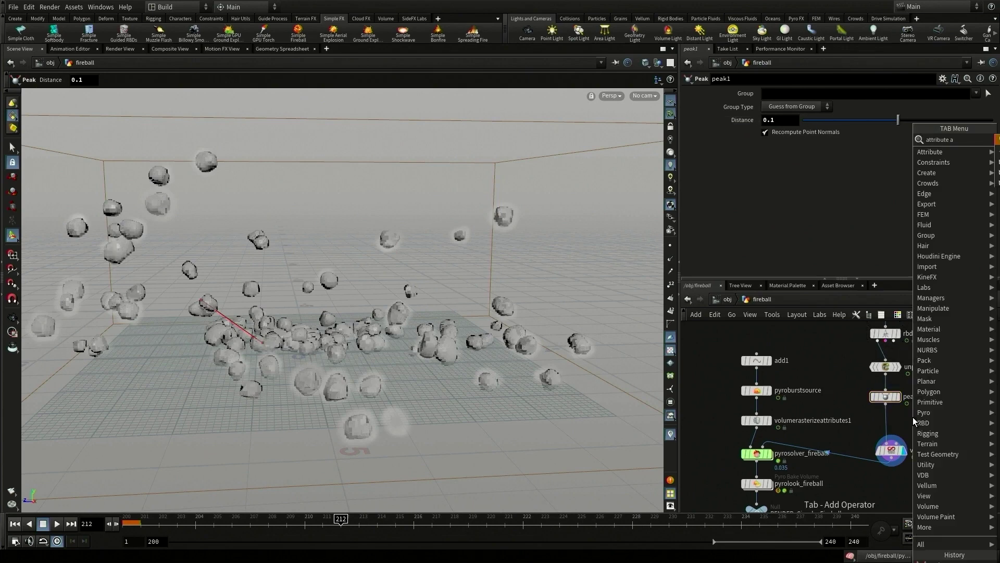
pyautogui.press('Return')
pyautogui.click(885, 426)
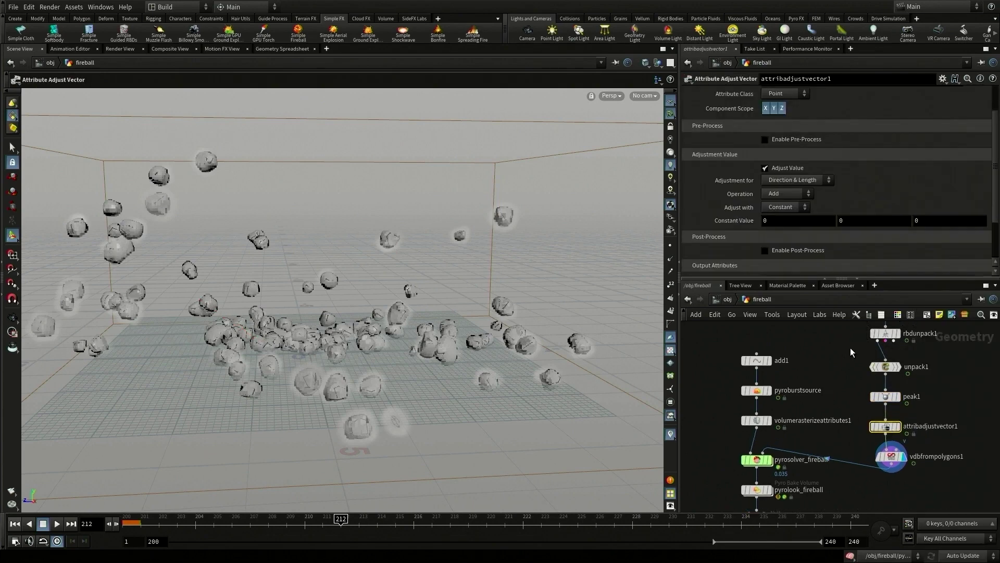
# - Disable Adjust Value on the vector node and enable post-processing with a Length Scale of 2
pyautogui.click(792, 168)
pyautogui.click(779, 197)
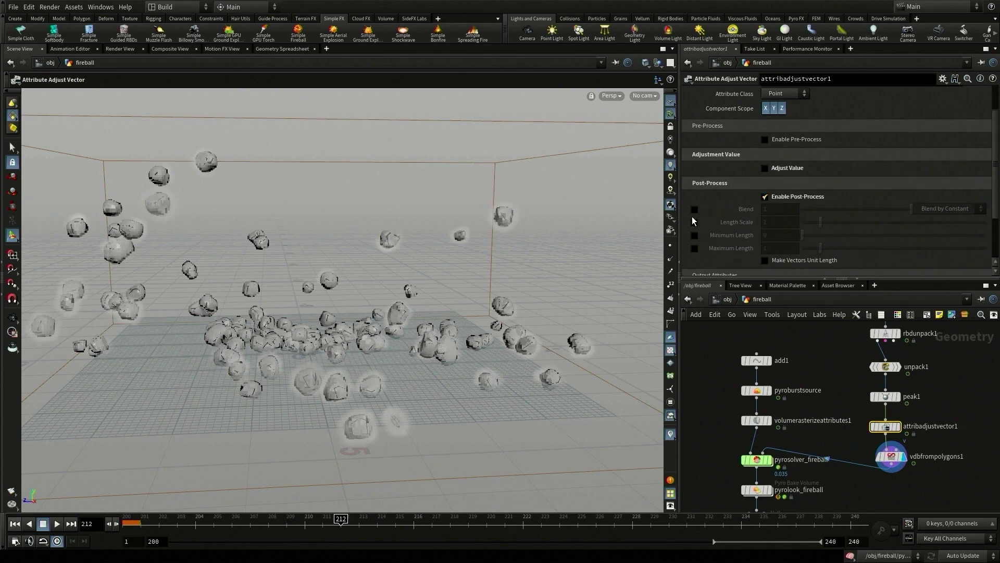
pyautogui.click(694, 221)
pyautogui.moveTo(771, 223); pyautogui.dragTo(757, 223)
pyautogui.write('2')
pyautogui.press('Return')
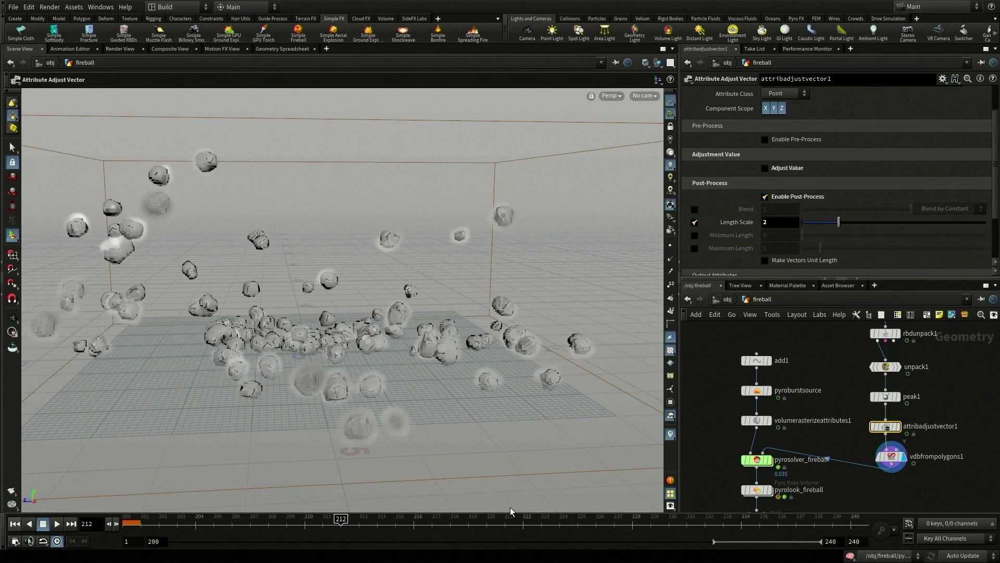
# - Limit pyrosolver_fireball's collision range to frames 200 to 240 with Cycle Length off, and play the simulation from the first frame
pyautogui.click(14, 524)
pyautogui.click(768, 460)
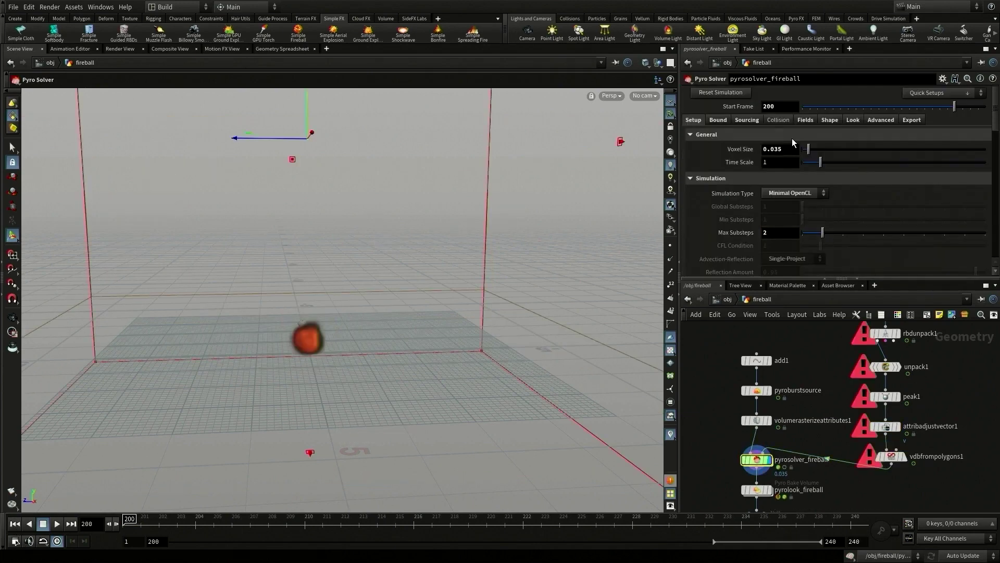
pyautogui.click(778, 120)
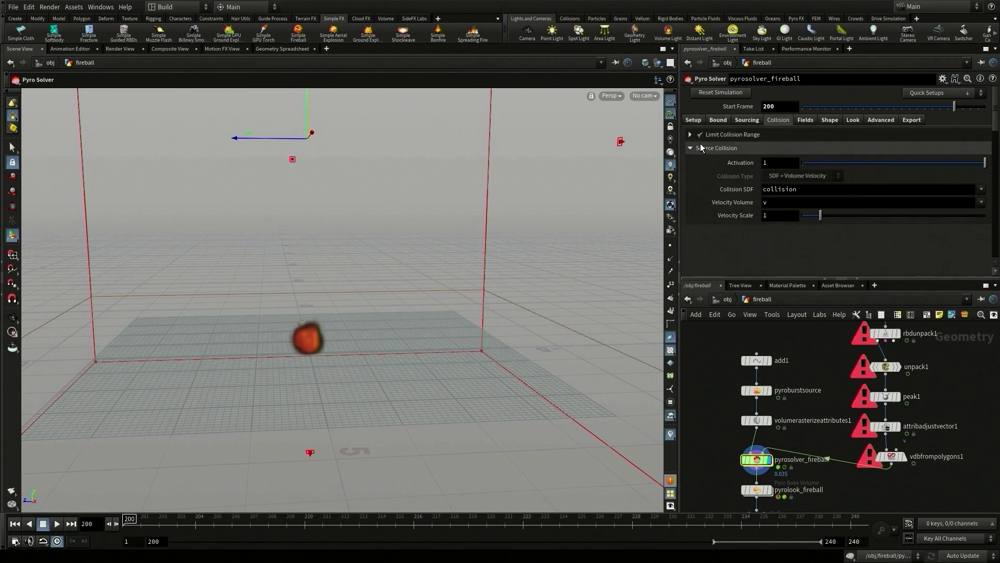
pyautogui.click(700, 134)
pyautogui.click(778, 151)
pyautogui.click(782, 171)
pyautogui.moveTo(772, 163); pyautogui.dragTo(748, 164)
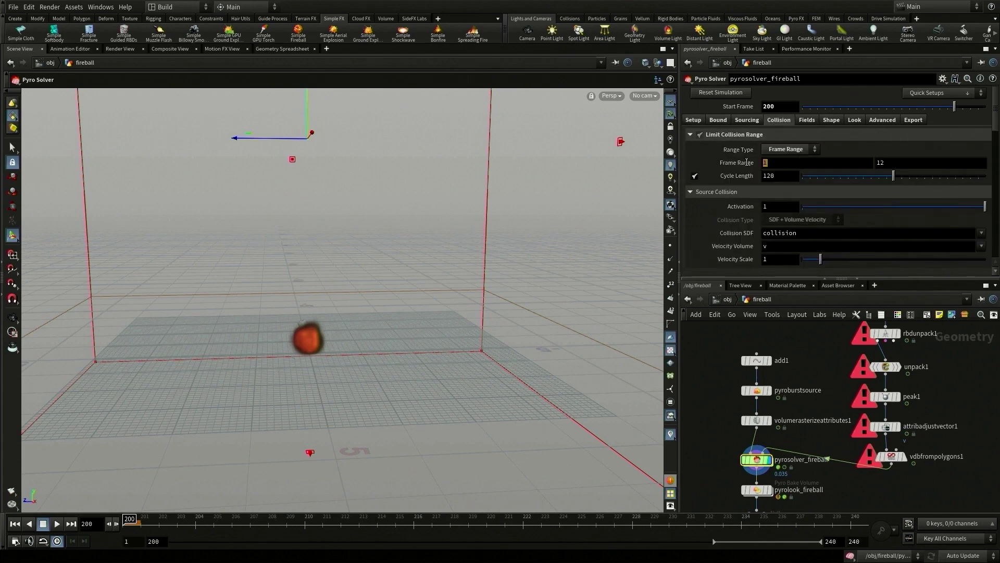
pyautogui.write('200')
pyautogui.press('Tab')
pyautogui.write('240')
pyautogui.press('Return')
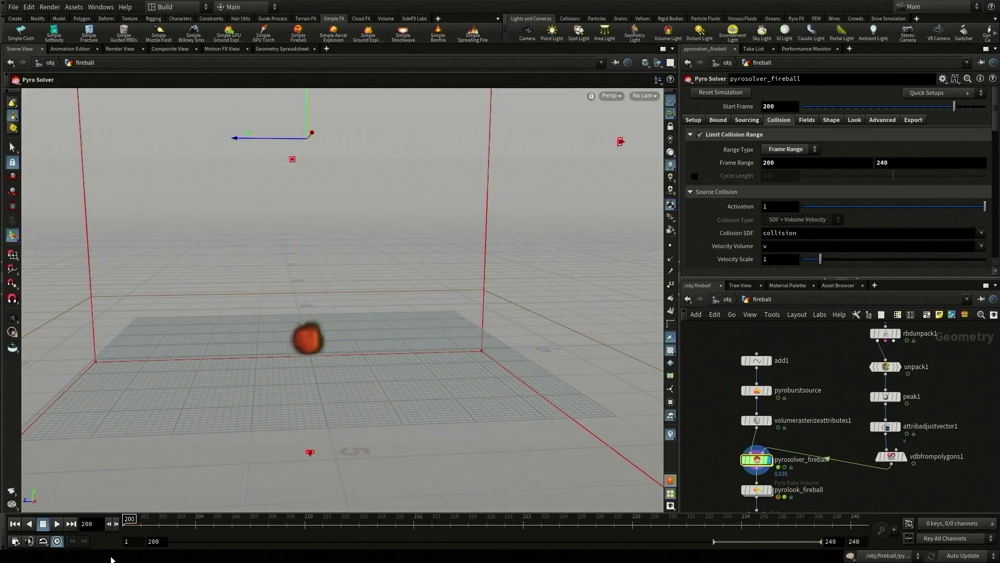
pyautogui.click(56, 523)
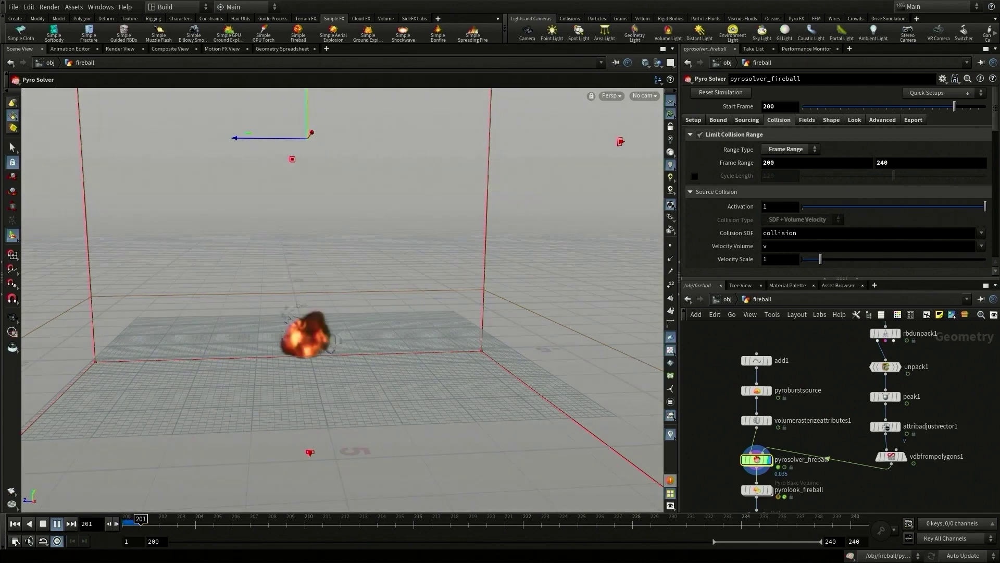
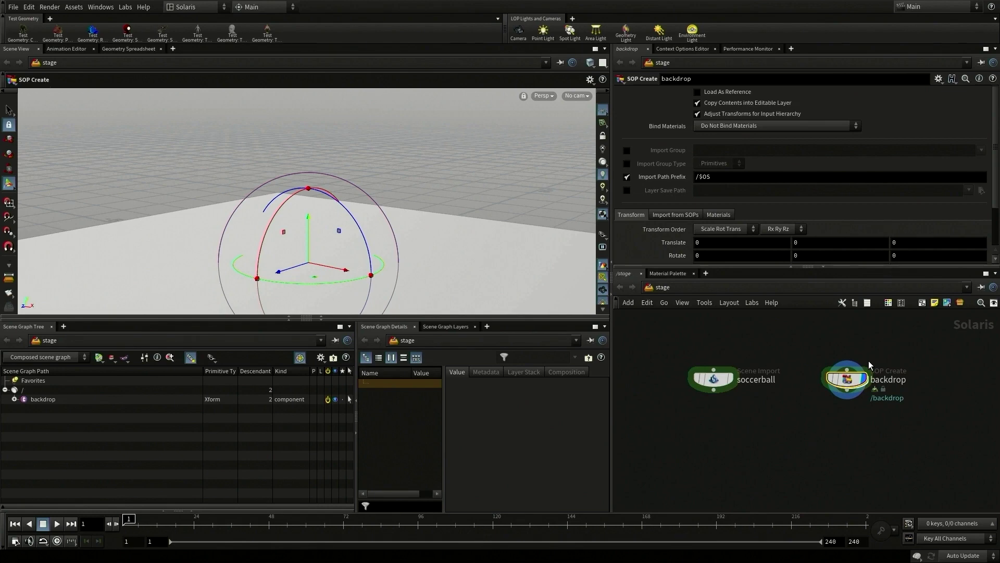
# - Inside the backdrop node, set the grid's size to 80 by 80 and its center Z to -20
pyautogui.doubleClick(849, 378)
pyautogui.hotkey('space', 'h')
pyautogui.moveTo(360, 199); pyautogui.dragTo(375, 264)
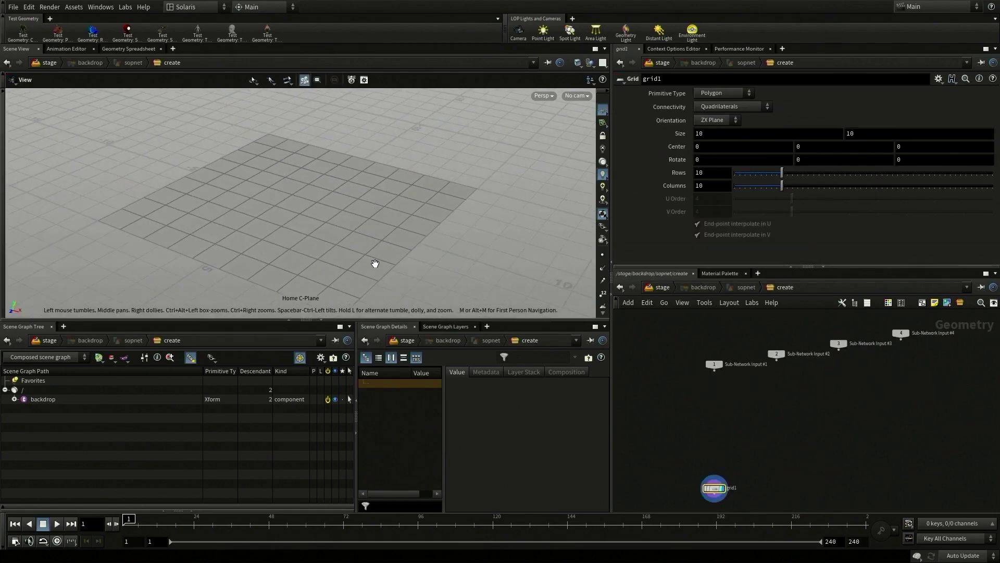
pyautogui.moveTo(706, 134); pyautogui.dragTo(685, 133)
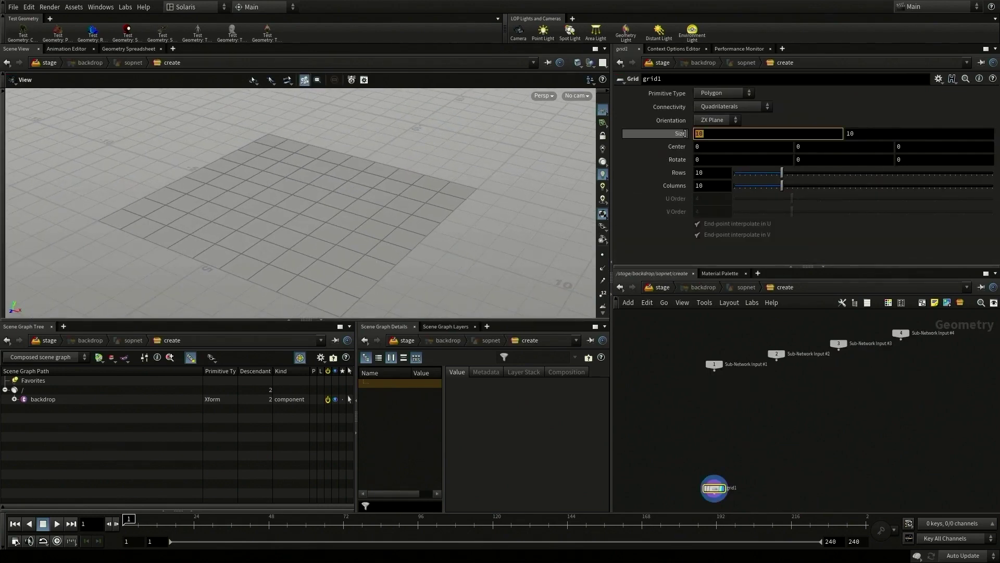
pyautogui.write('80')
pyautogui.press('Tab')
pyautogui.press('Tab')
pyautogui.press('Tab')
pyautogui.press('Tab')
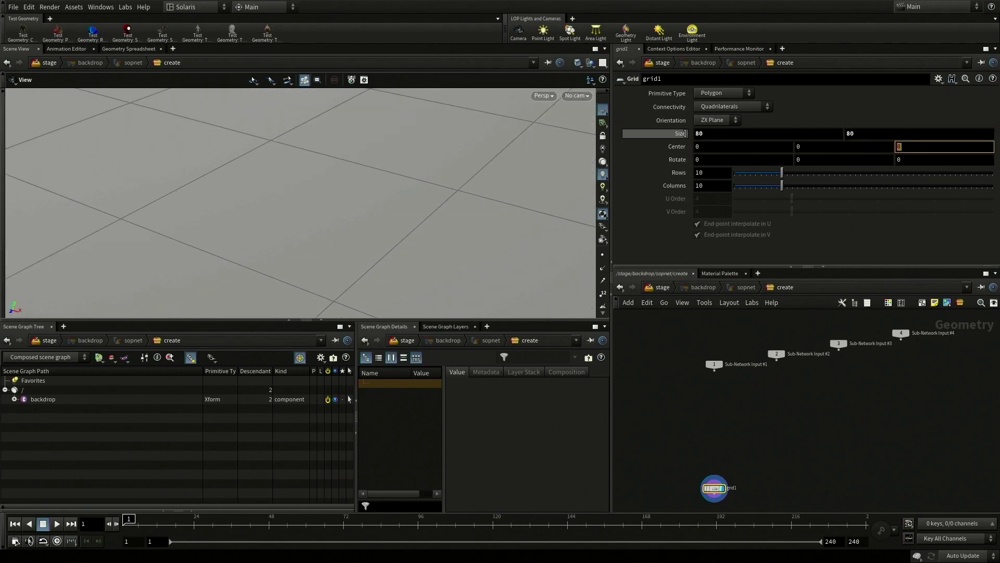
pyautogui.press('Return')
pyautogui.hotkey('space', 'h')
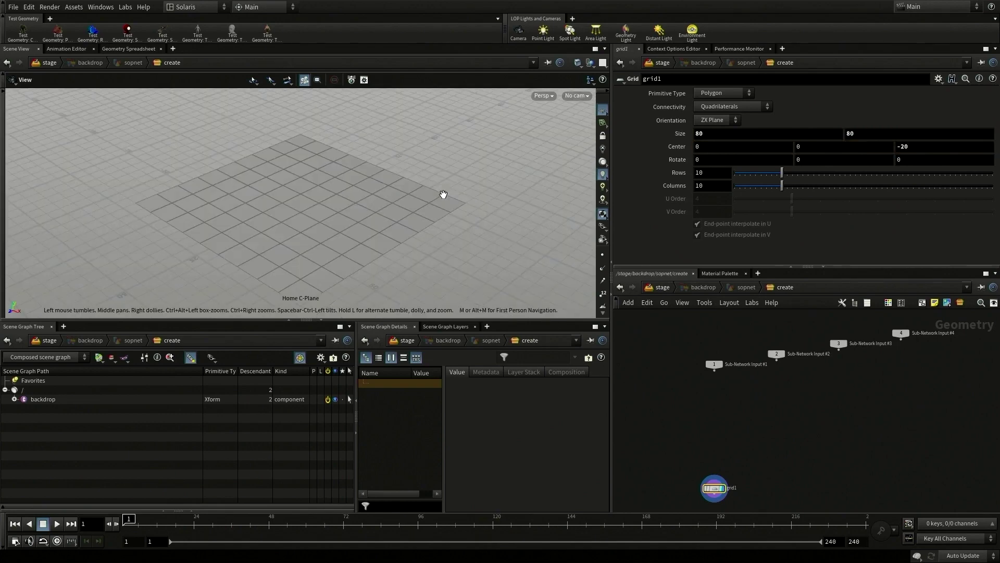
# - Add a Bend node fed by grid1 and make it the displayed node
pyautogui.scroll(5, 764, 479)
pyautogui.moveTo(764, 479); pyautogui.dragTo(900, 368, button='middle')
pyautogui.rightClick(772, 409)
pyautogui.write('b')
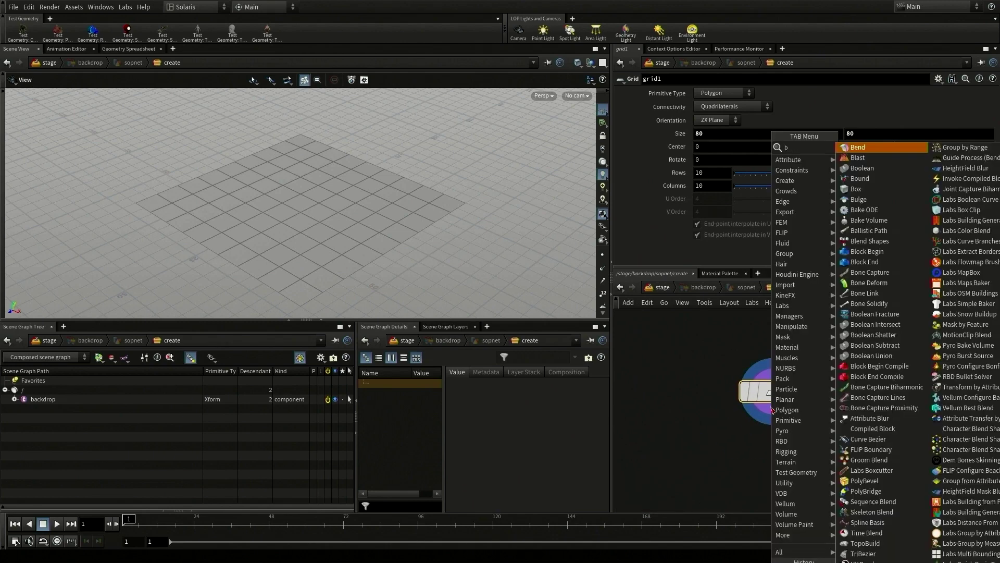
pyautogui.press('Return')
pyautogui.click(781, 467)
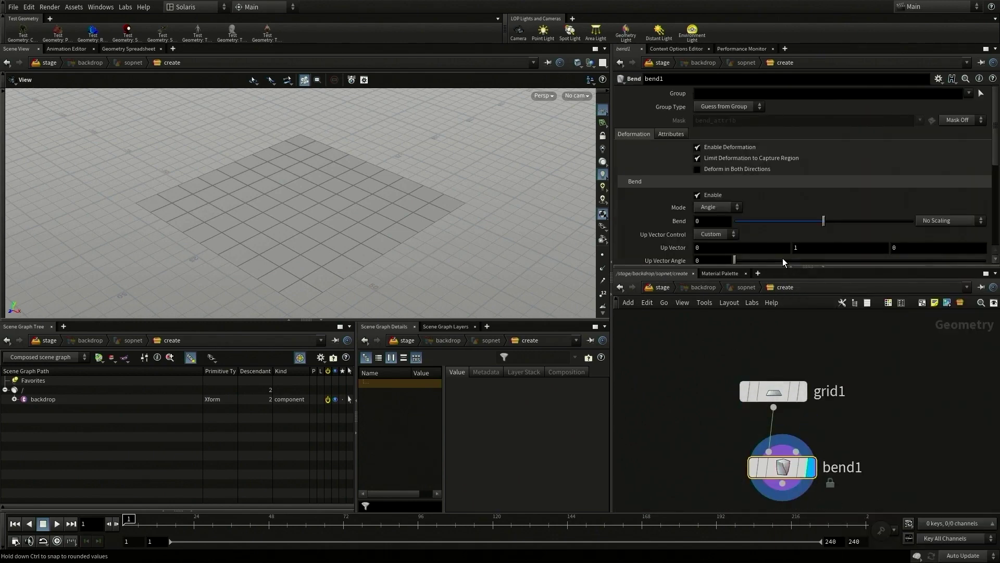
# - Set the Bend node's bend angle to 90
pyautogui.scroll(-1, 799, 227)
pyautogui.click(695, 194)
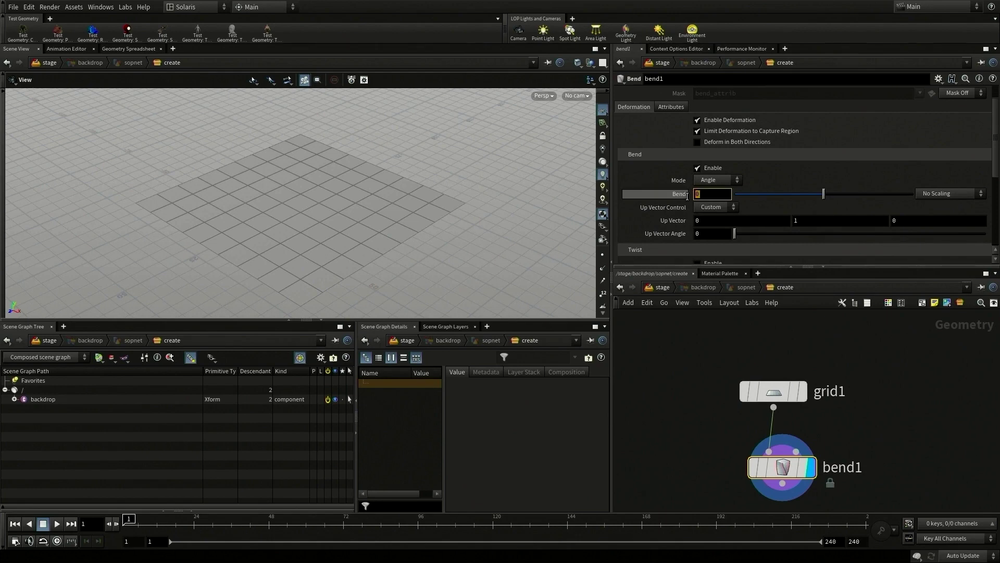
pyautogui.write('90')
pyautogui.press('Return')
# - Set the bend's Capture Origin Z to -30 and its Capture Direction Z to -1
pyautogui.scroll(-4, 760, 201)
pyautogui.scroll(-1, 761, 206)
pyautogui.click(894, 212)
pyautogui.write('-30')
pyautogui.press('Return')
pyautogui.click(892, 225)
pyautogui.write('-1')
pyautogui.press('Return')
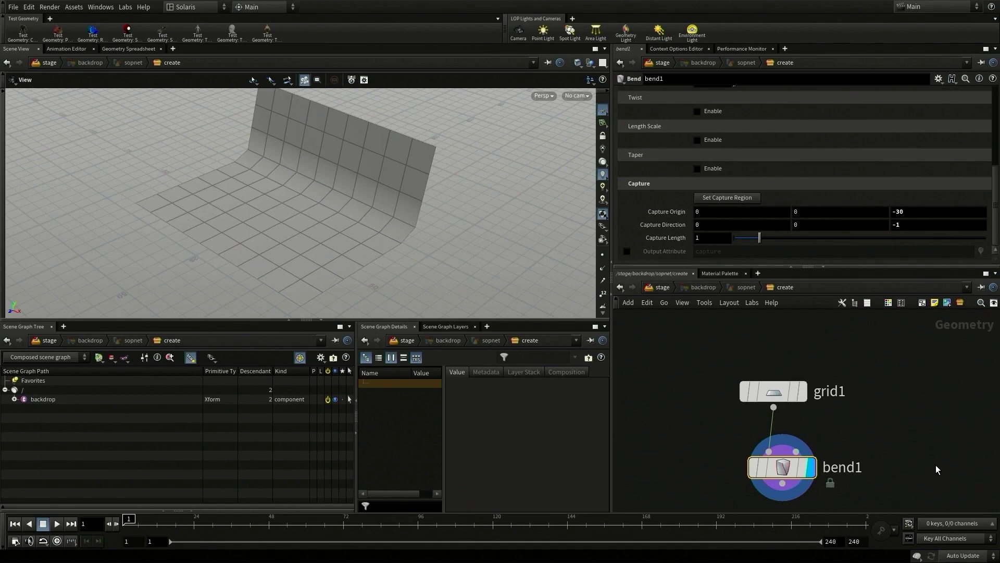
# - Add a Subdivide node after bend1 and set its depth to 2
pyautogui.moveTo(937, 466); pyautogui.dragTo(909, 388, button='middle')
pyautogui.rightClick(755, 405)
pyautogui.write('subd')
pyautogui.press('Return')
pyautogui.click(759, 476)
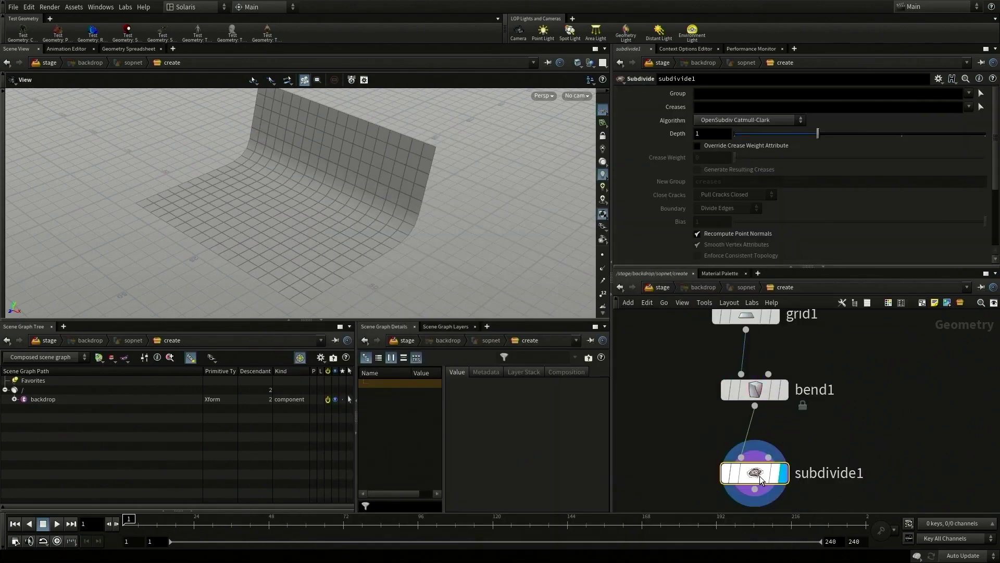
pyautogui.doubleClick(699, 135)
pyautogui.write('2')
pyautogui.press('Return')
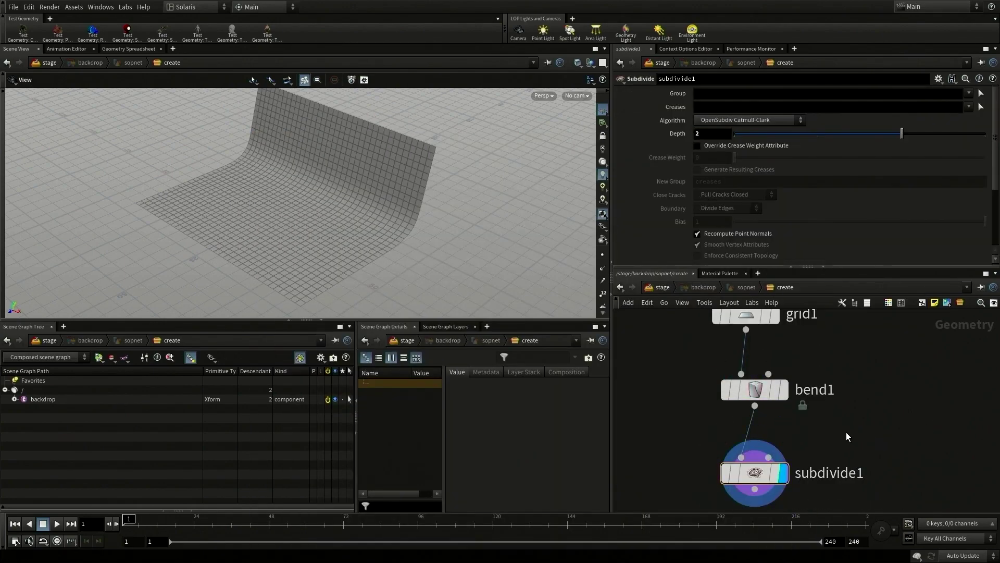
# - Back at the stage level, wire the backdrop into the soccerball node and display the combined scene
pyautogui.click(662, 287)
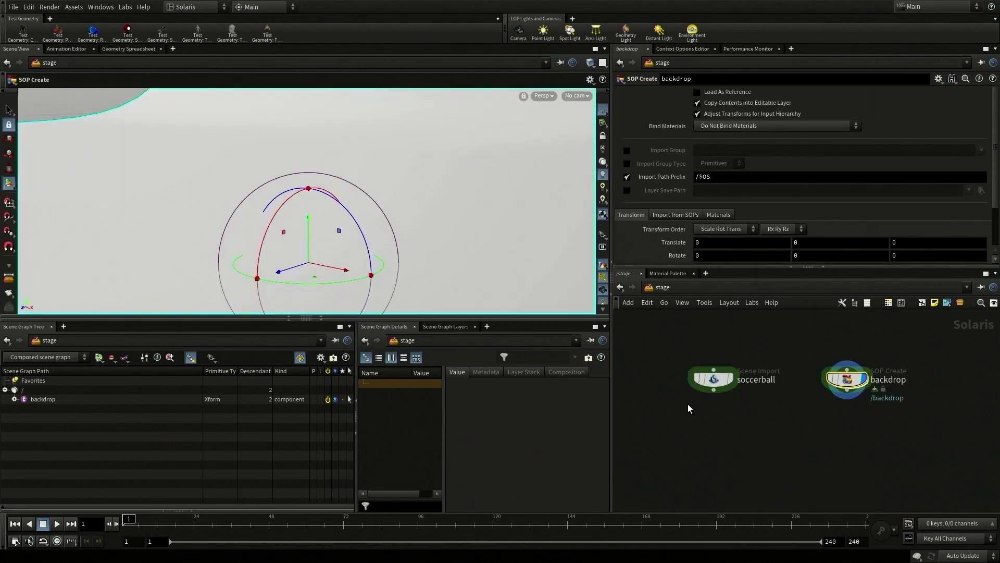
pyautogui.moveTo(846, 381); pyautogui.dragTo(713, 335)
pyautogui.click(713, 345)
pyautogui.click(714, 369)
pyautogui.click(731, 380)
pyautogui.hotkey('space', 'h')
pyautogui.moveTo(402, 283); pyautogui.dragTo(586, 192, button='right')
pyautogui.moveTo(403, 214); pyautogui.dragTo(458, 245)
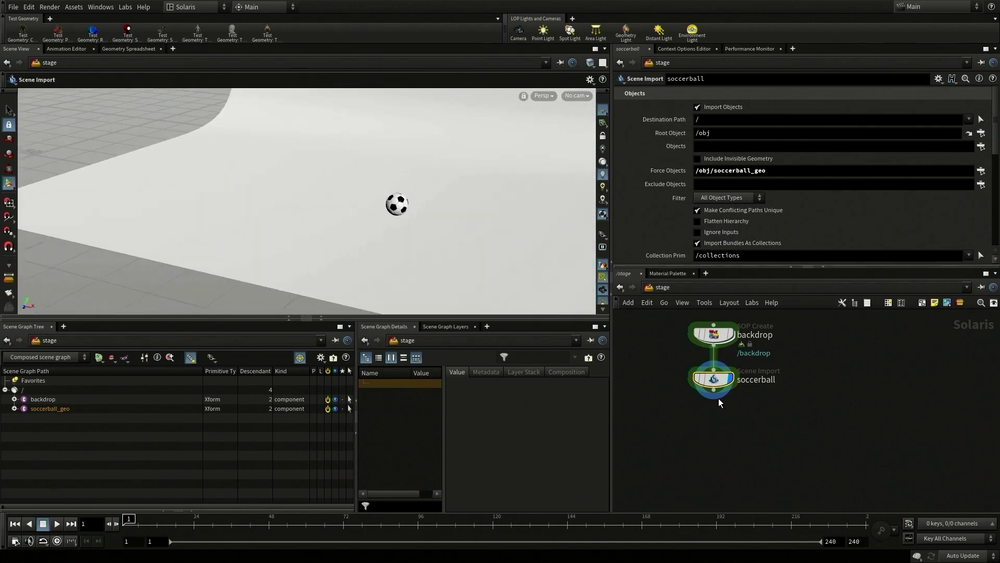
# - Add a Camera node after soccerball and display it
pyautogui.press('Tab')
pyautogui.write('camera')
pyautogui.press('Return')
pyautogui.click(713, 448)
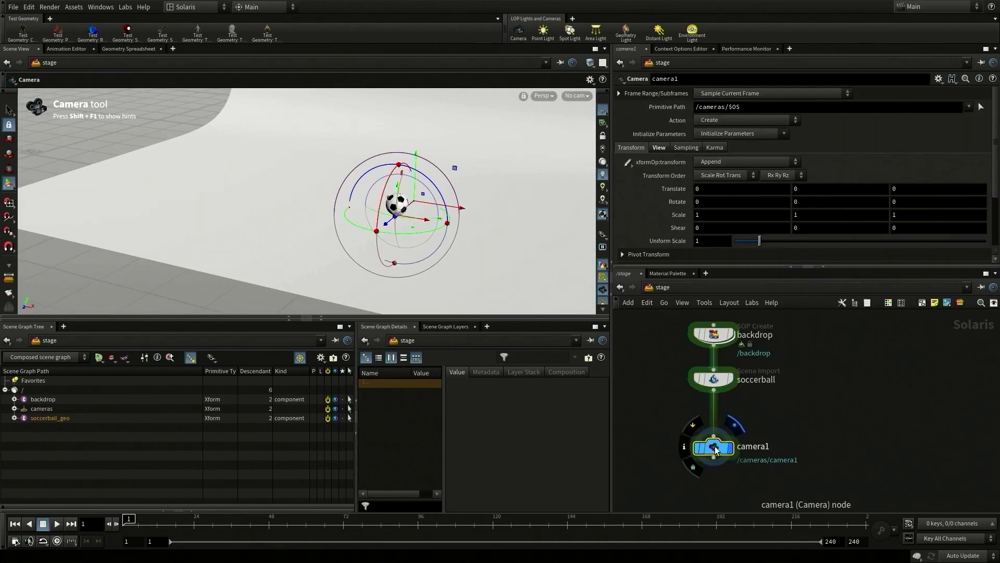
# - Move the camera away from the ball to about -7.27, 2.92, 19.36 and aim it at the ball
pyautogui.keyDown('alt'); pyautogui.moveTo(454, 234); pyautogui.dragTo(243, 211); pyautogui.keyUp('alt')
pyautogui.moveTo(437, 163); pyautogui.dragTo(438, 156)
pyautogui.moveTo(414, 191); pyautogui.dragTo(373, 199)
pyautogui.moveTo(260, 238); pyautogui.dragTo(214, 212)
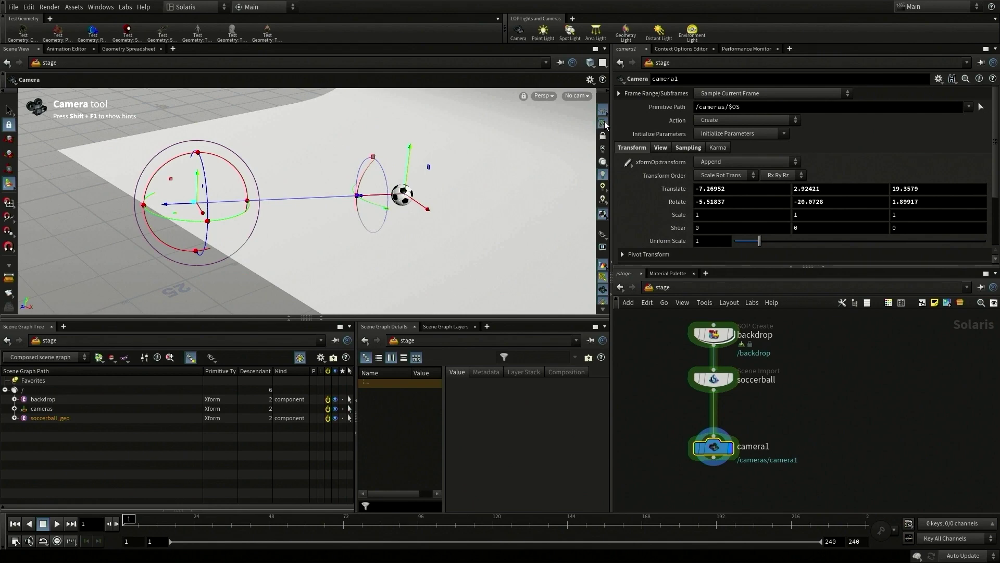
pyautogui.moveTo(403, 198); pyautogui.dragTo(404, 197)
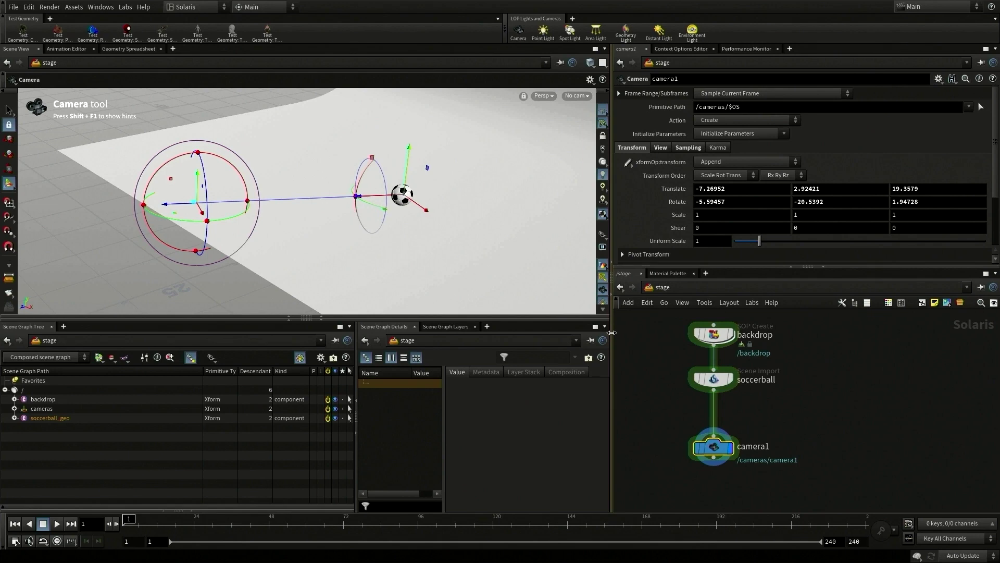
# - Look through camera1 and reframe the ball slightly off-center from a camera position of about -4.24, 0.91, 18.56
pyautogui.click(576, 95)
pyautogui.click(580, 108)
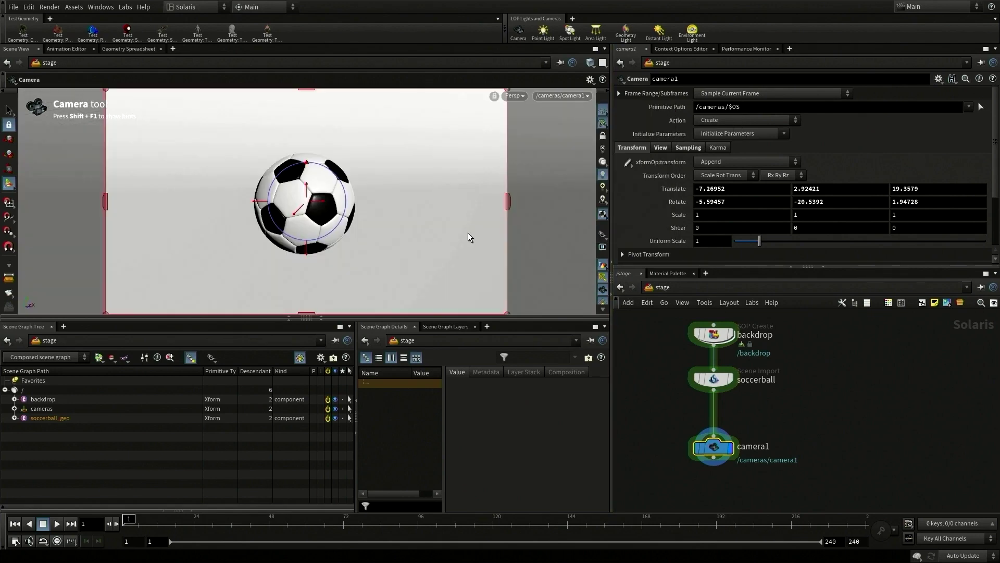
pyautogui.moveTo(394, 258)
pyautogui.mouseDown()
pyautogui.moveTo(377, 248)
pyautogui.moveTo(405, 244)
pyautogui.mouseUp()
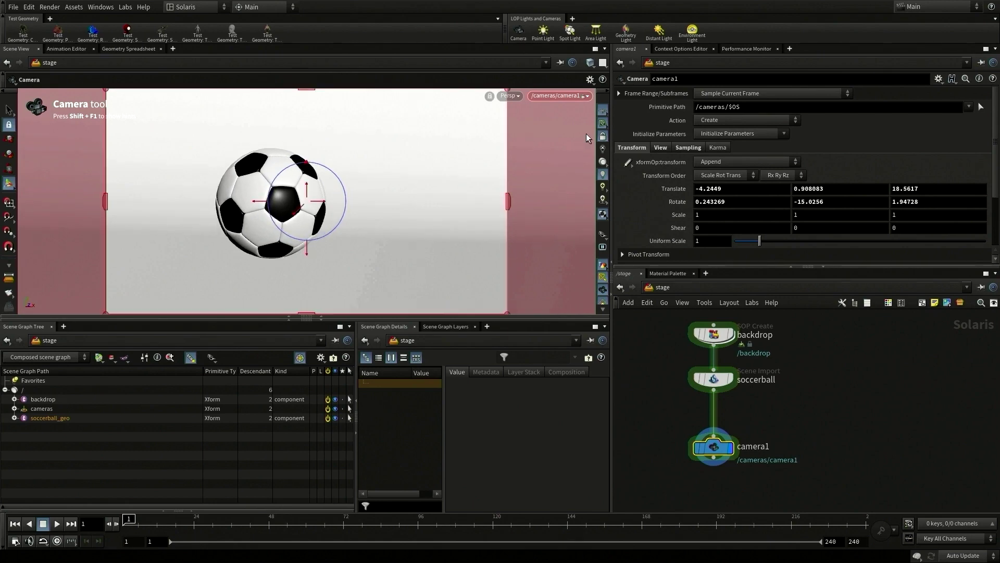
# - Add an environment dome light to the stage and set its intensity to 0.5
pyautogui.click(691, 31)
pyautogui.click(387, 231)
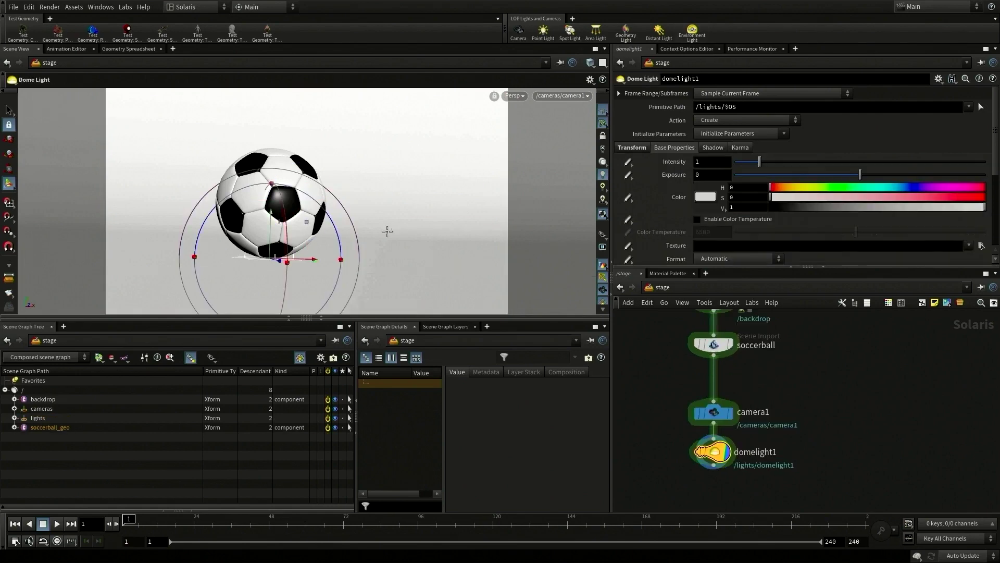
pyautogui.moveTo(714, 163); pyautogui.dragTo(679, 163)
pyautogui.write('0.5')
pyautogui.press('Return')
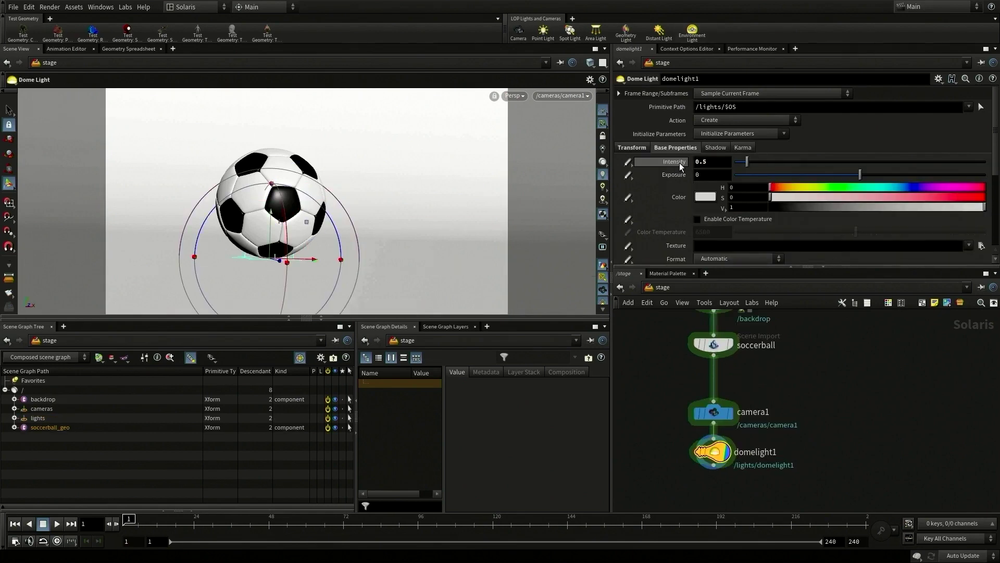
# - Render the camera view with Karma, turn on denoising and switch to the Select tool
pyautogui.click(508, 95)
pyautogui.click(526, 140)
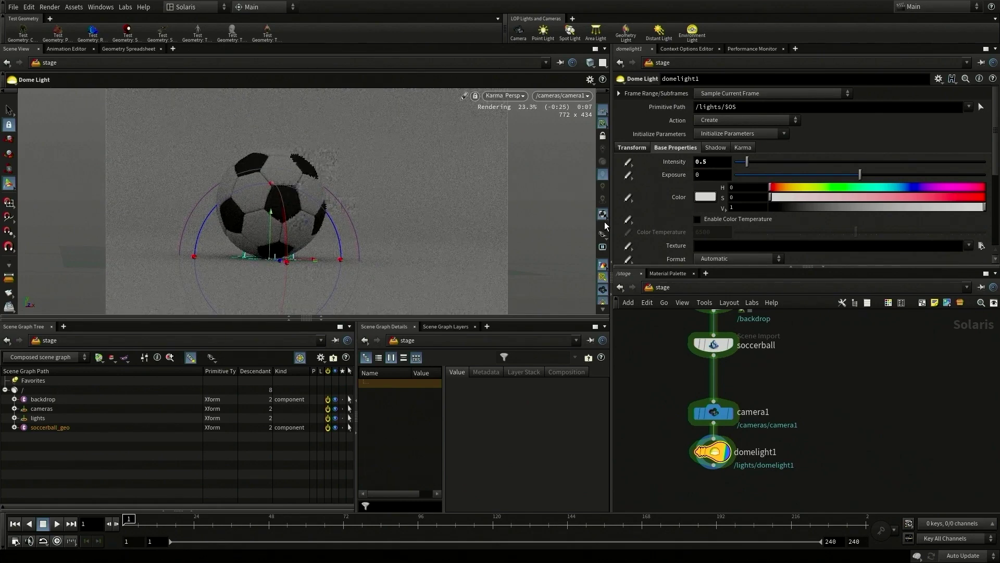
pyautogui.scroll(-5, 602, 227)
pyautogui.click(603, 256)
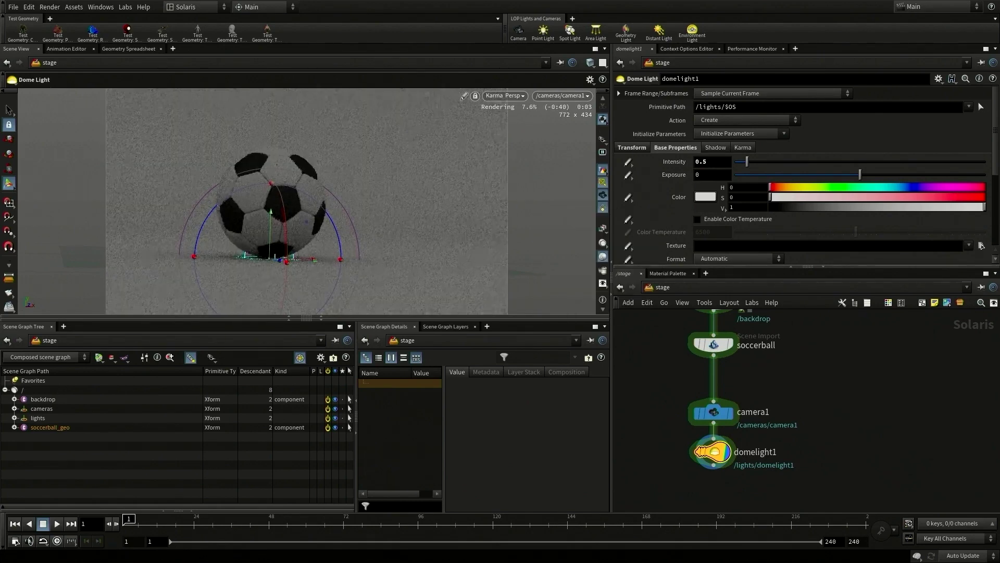
pyautogui.press('s')
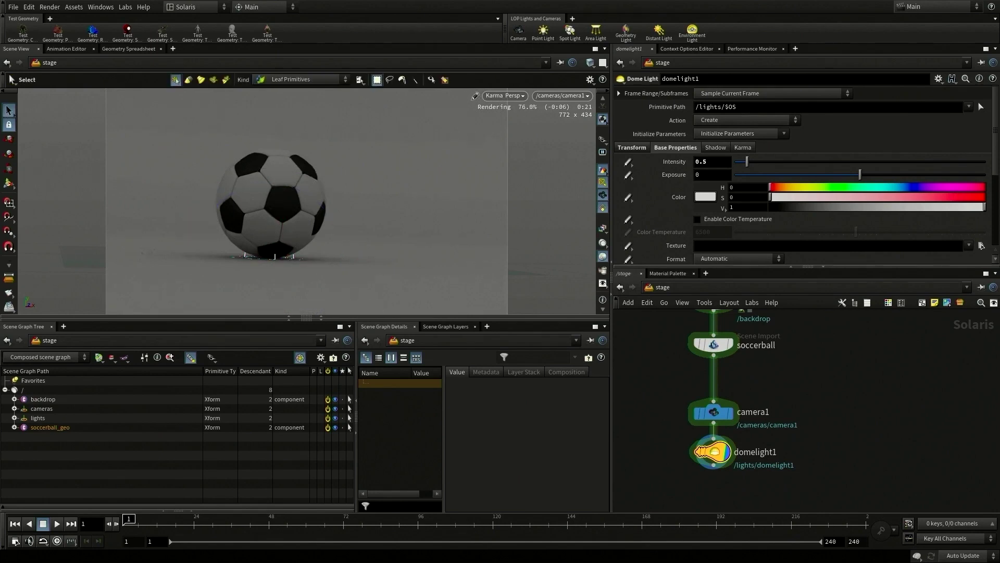
# - Add a point light to the stage and return the viewport to looking through camera1
pyautogui.click(543, 31)
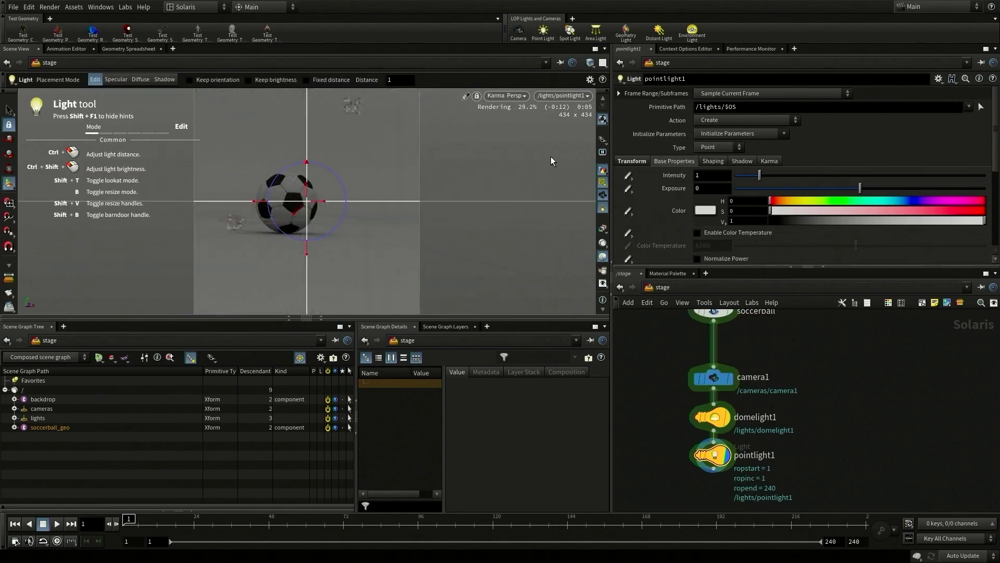
pyautogui.click(561, 95)
pyautogui.click(562, 111)
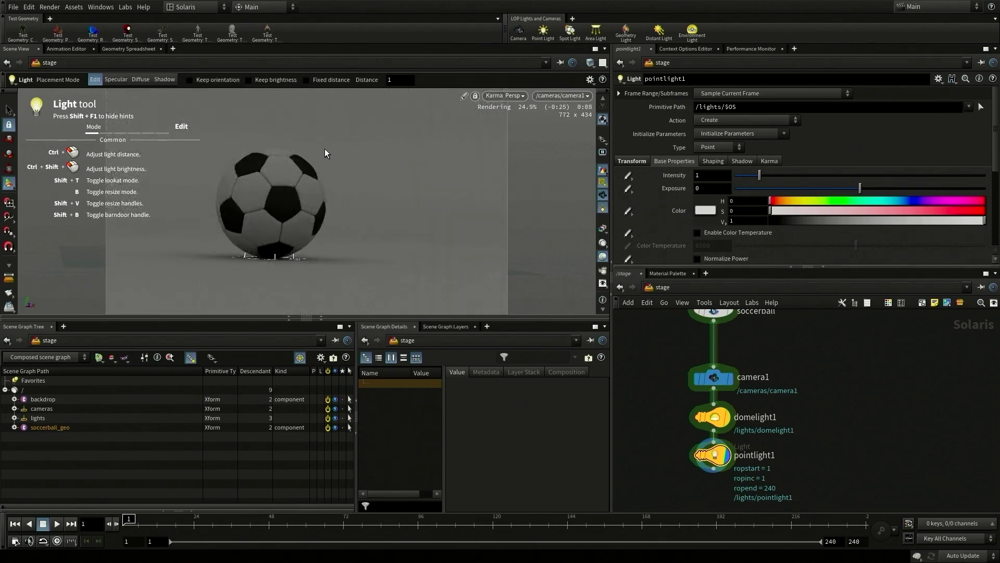
# - Place the point light in Shadow mode, pivoting on the ball's upper edge with its shadow target on the floor beside it, at a distance of about 40.34
pyautogui.hotkey('shift', 'f')
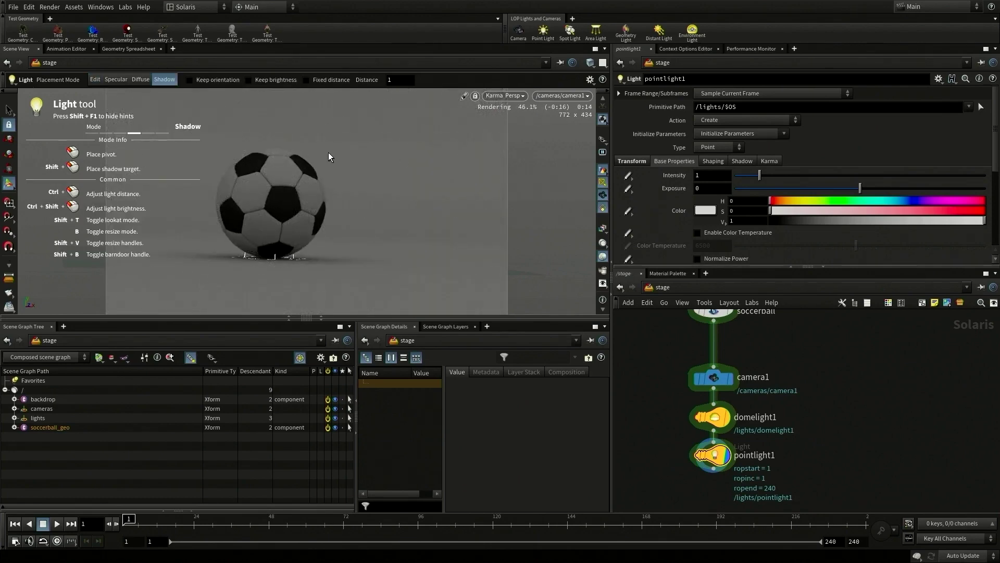
pyautogui.click(252, 157)
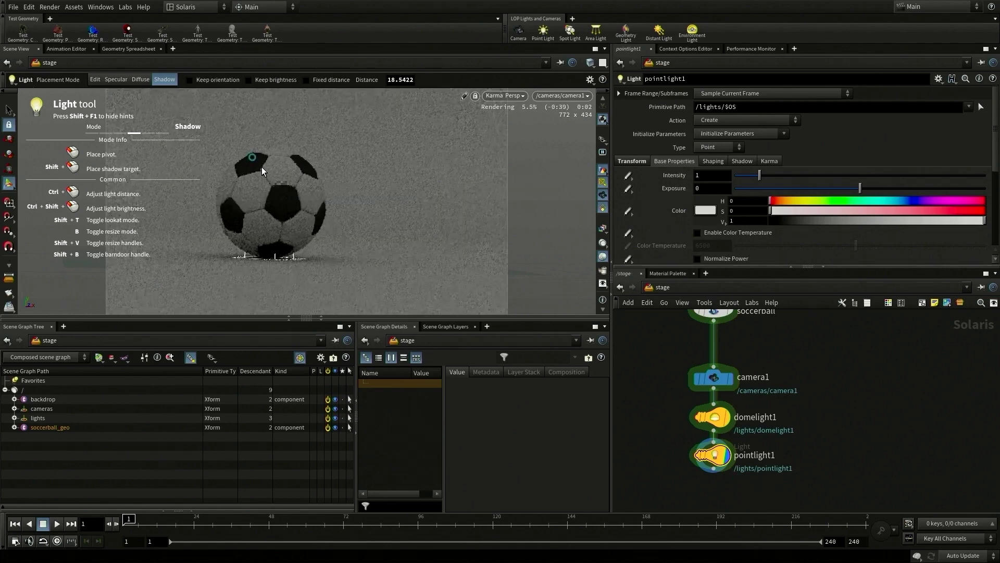
pyautogui.keyDown('shift'); pyautogui.click(406, 259); pyautogui.keyUp('shift')
pyautogui.keyDown('ctrl'); pyautogui.moveTo(375, 251); pyautogui.dragTo(814, 301); pyautogui.keyUp('ctrl')
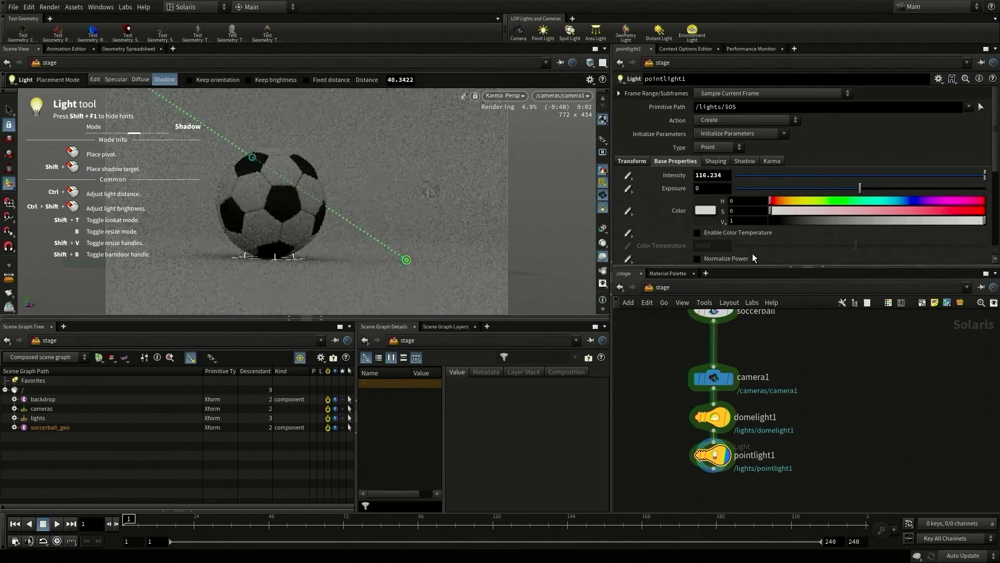
# - Set the point light's intensity to 200, shift its shadow target slightly closer to the ball and hide the tool hints
pyautogui.doubleClick(712, 175)
pyautogui.write('200')
pyautogui.press('Return')
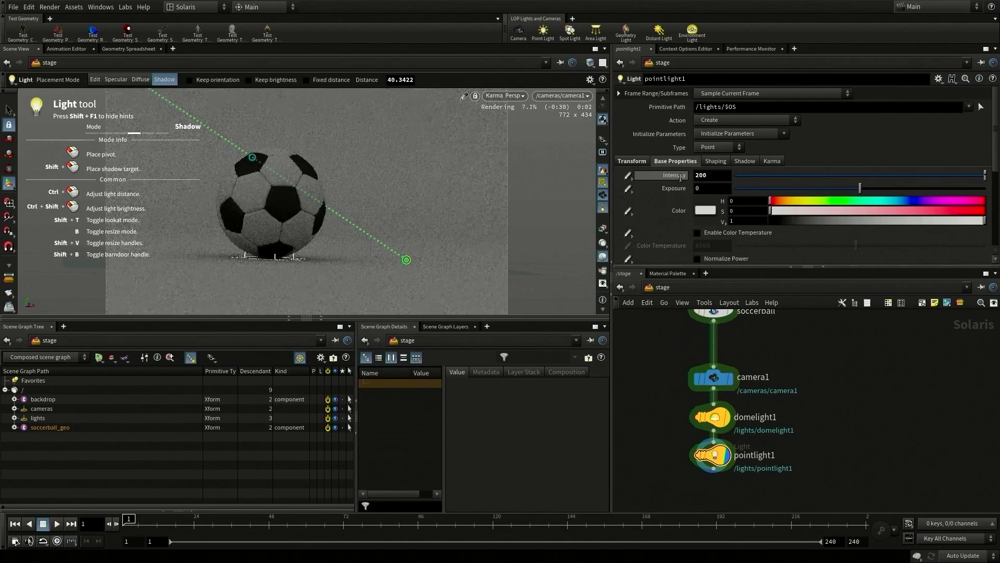
pyautogui.click(390, 251)
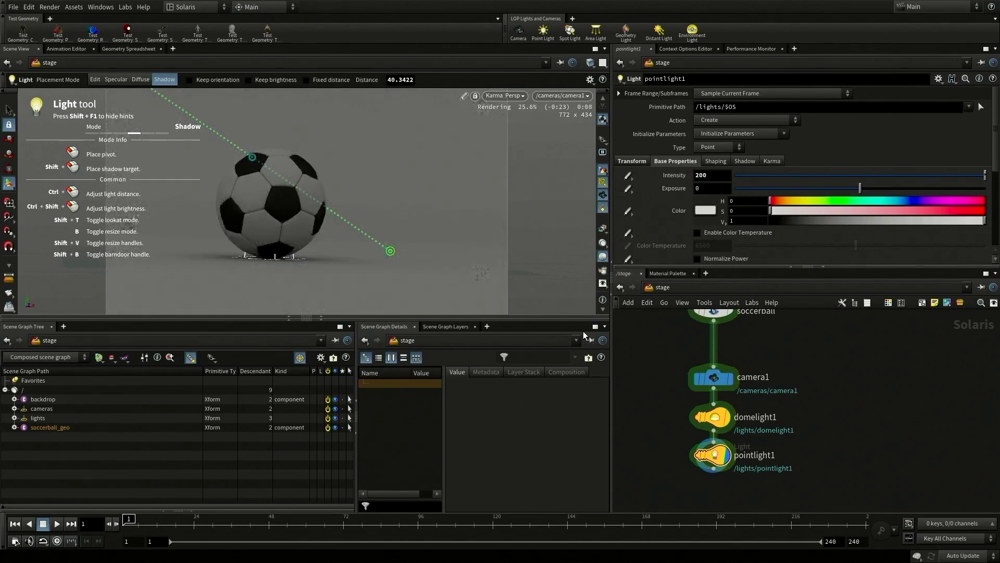
pyautogui.hotkey('shift', 'F1')
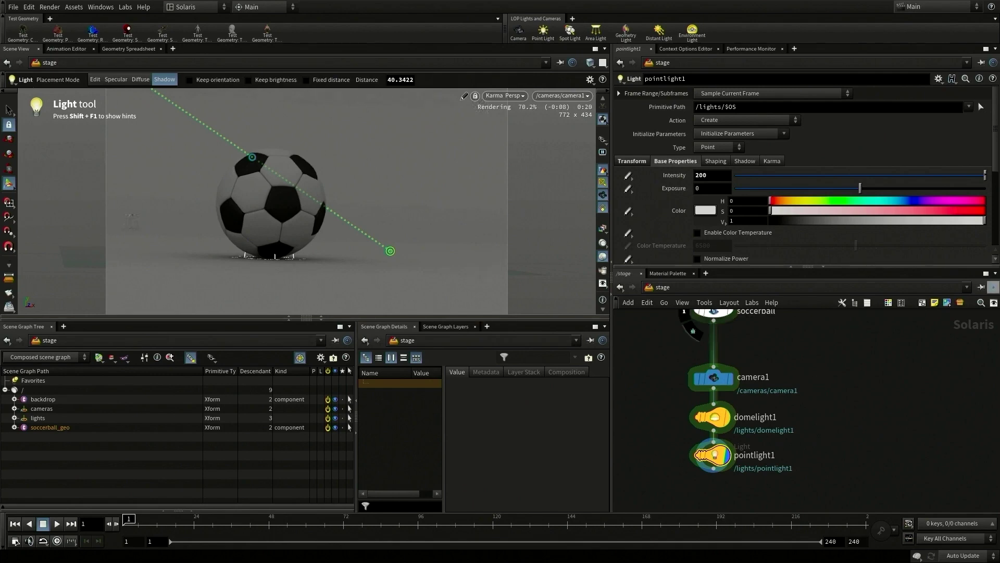
# - Add a Light node below pointlight1 and place its specular highlight on the ball's upper side edge facing away from the first light
pyautogui.moveTo(816, 457); pyautogui.dragTo(824, 380, button='middle')
pyautogui.rightClick(721, 395)
pyautogui.write('light')
pyautogui.press('Return')
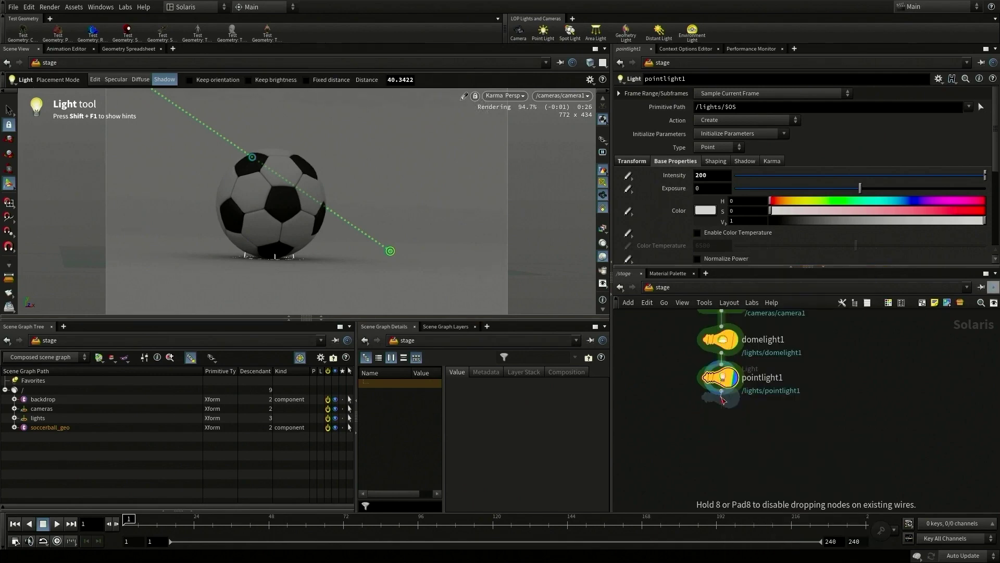
pyautogui.click(720, 438)
pyautogui.click(115, 79)
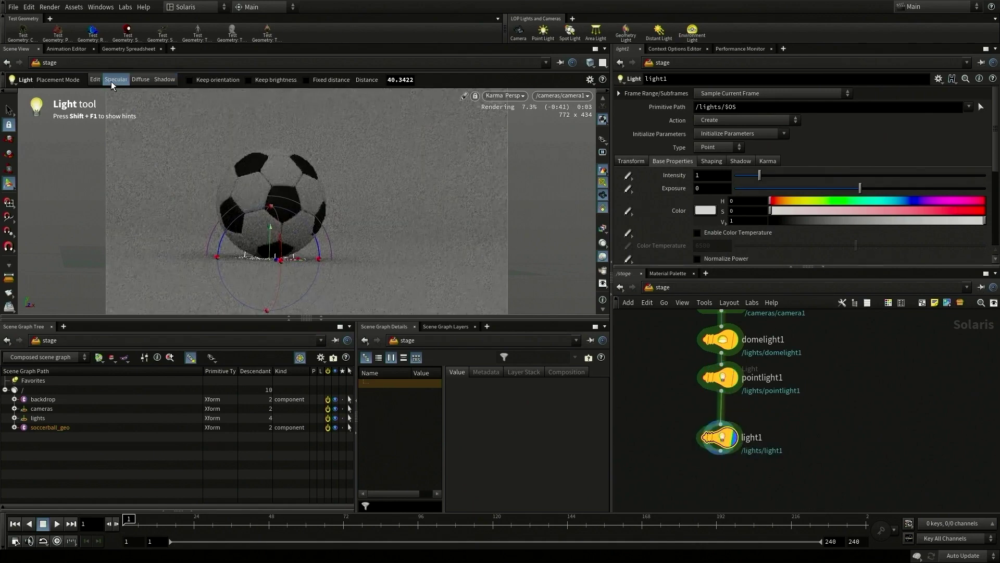
pyautogui.click(310, 179)
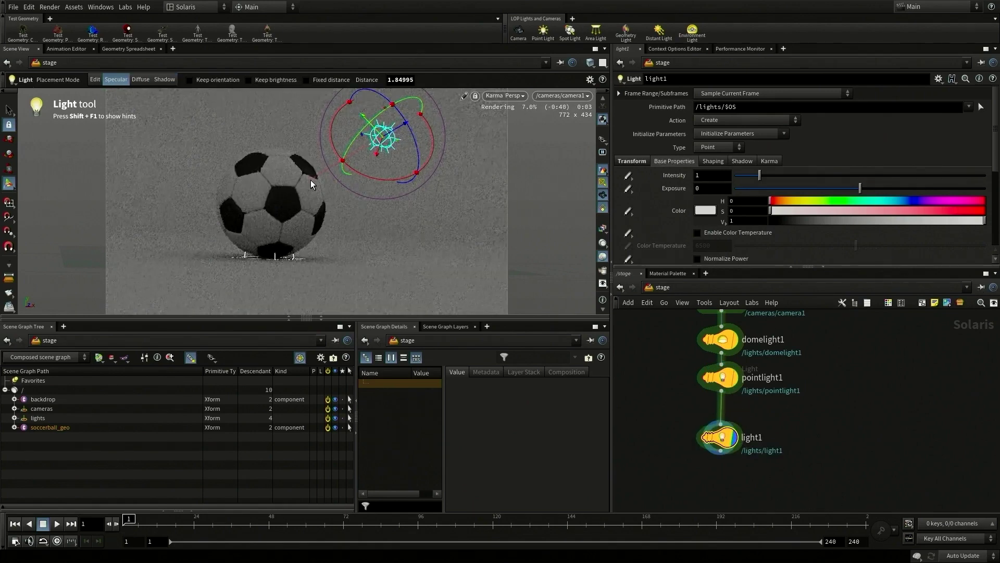
# - Pull light1 away from the ball to a distance of about 11.65 and set its intensity to 400
pyautogui.keyDown('ctrl'); pyautogui.moveTo(347, 207); pyautogui.dragTo(972, 131); pyautogui.keyUp('ctrl')
pyautogui.moveTo(725, 175); pyautogui.dragTo(681, 175)
pyautogui.write('400')
pyautogui.press('Return')
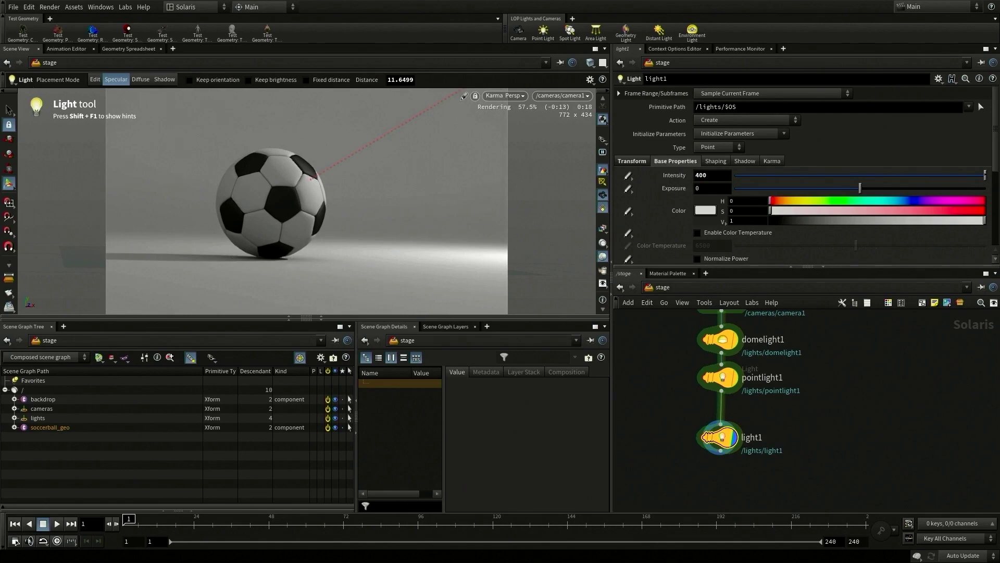
# - Add a Light Mixer node to the network, wire it below light1 and make it the displayed node
pyautogui.moveTo(775, 510); pyautogui.dragTo(795, 434, button='middle')
pyautogui.press('Tab')
pyautogui.write('light')
pyautogui.press('Return')
pyautogui.click(744, 399)
pyautogui.click(742, 374)
pyautogui.click(741, 427)
pyautogui.click(747, 436)
# - Load the dome light, light1 and the point light into the light mixer's slider controls
pyautogui.click(644, 143)
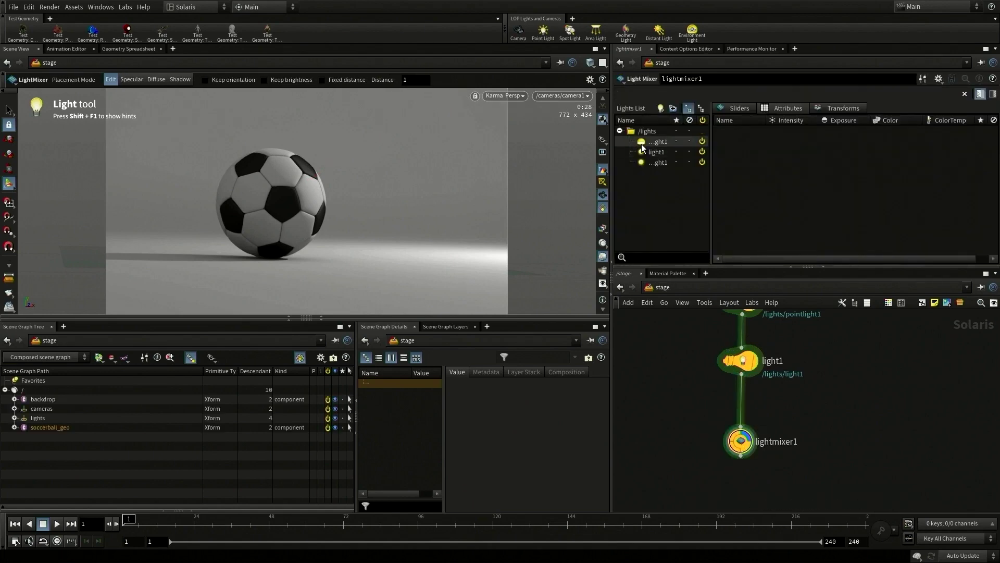
pyautogui.keyDown('shift'); pyautogui.click(656, 162); pyautogui.keyUp('shift')
pyautogui.moveTo(653, 147); pyautogui.dragTo(802, 159)
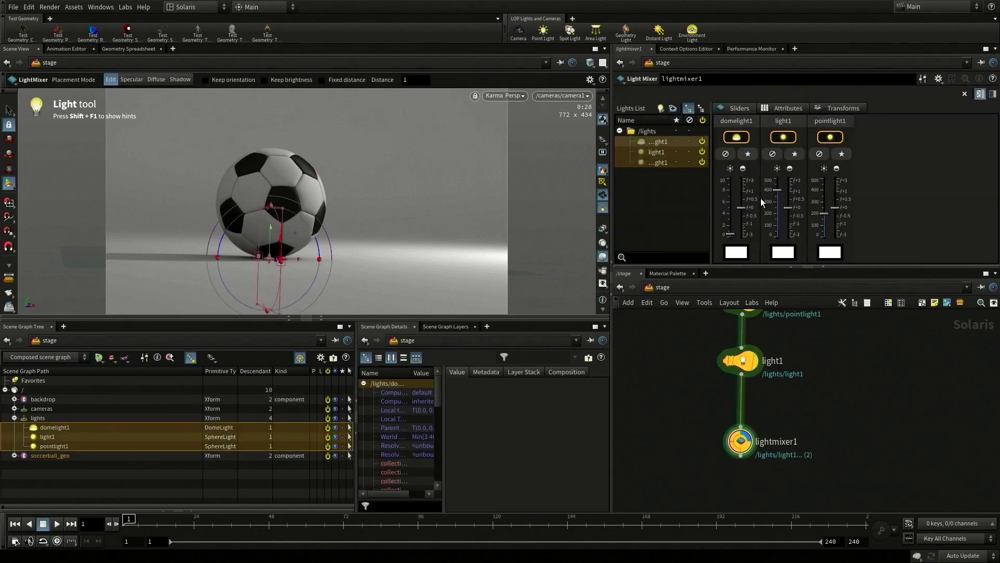
# - Switch to the Select tool and solo the dome light, light1 and the point light one after another to examine each contribution
pyautogui.click(9, 111)
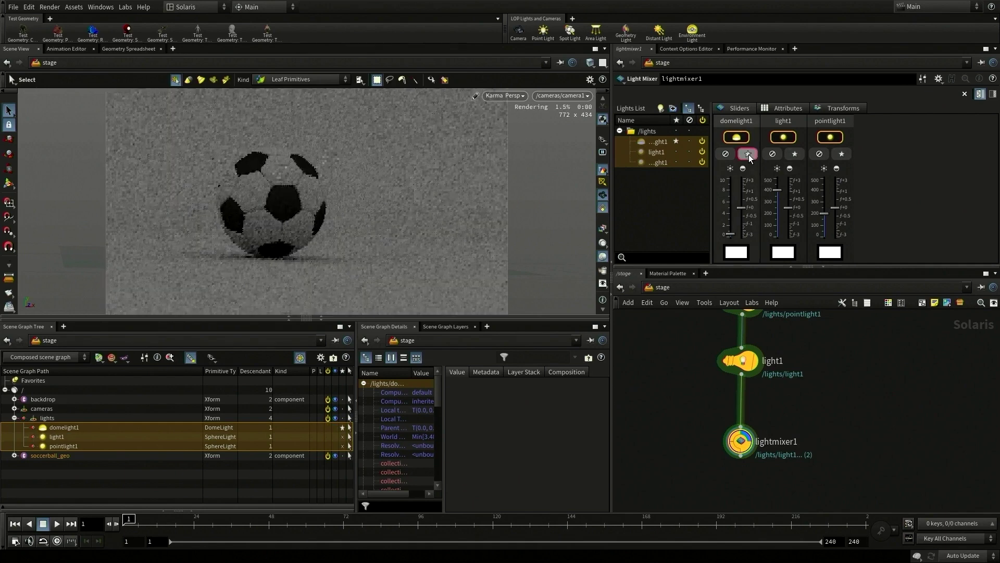
pyautogui.click(792, 154)
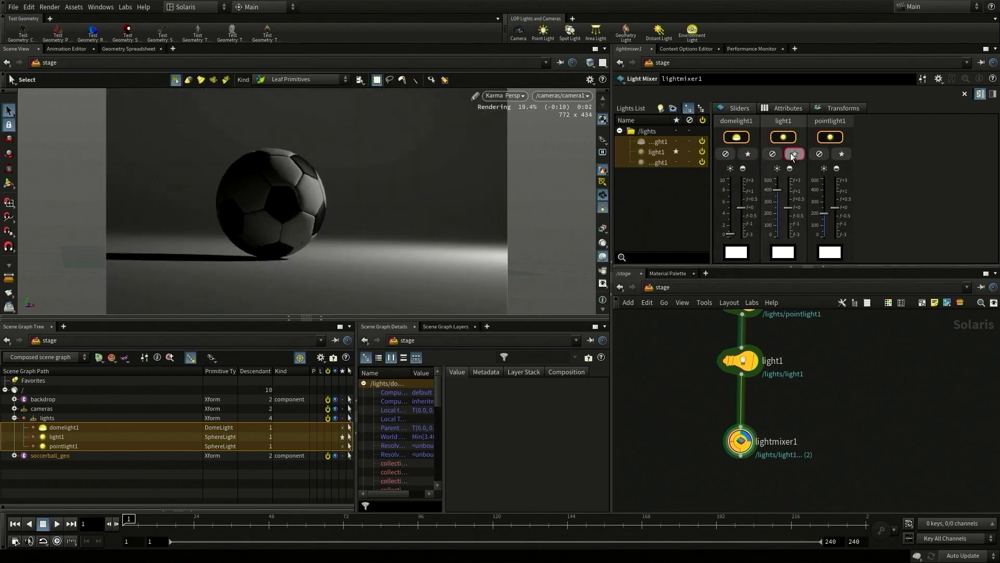
pyautogui.click(838, 154)
# - Raise the point light's exposure and reduce its intensity to just under 100 in the light mixer, with its solo turned off
pyautogui.moveTo(835, 207); pyautogui.dragTo(824, 183)
pyautogui.click(842, 154)
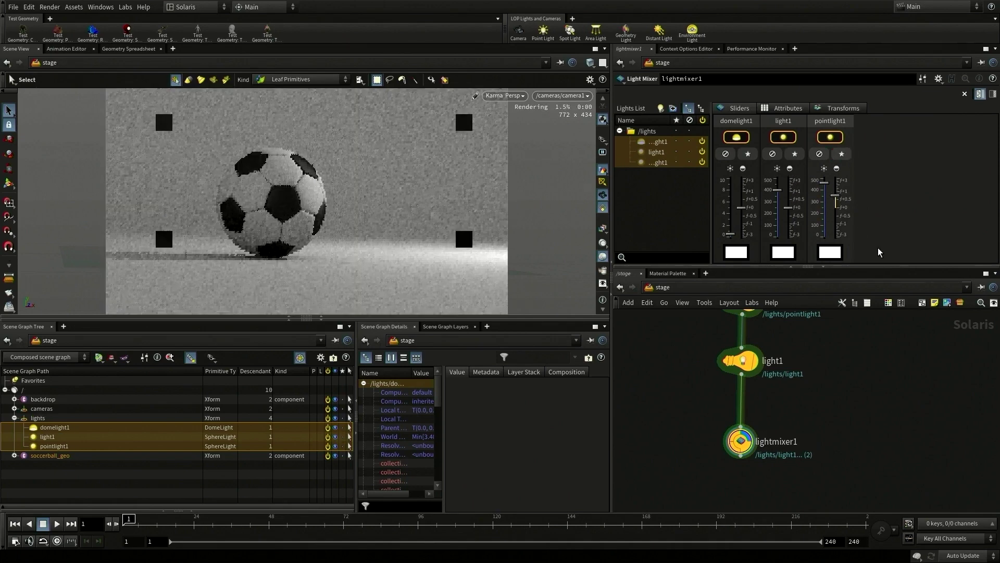
pyautogui.moveTo(819, 199); pyautogui.dragTo(824, 227)
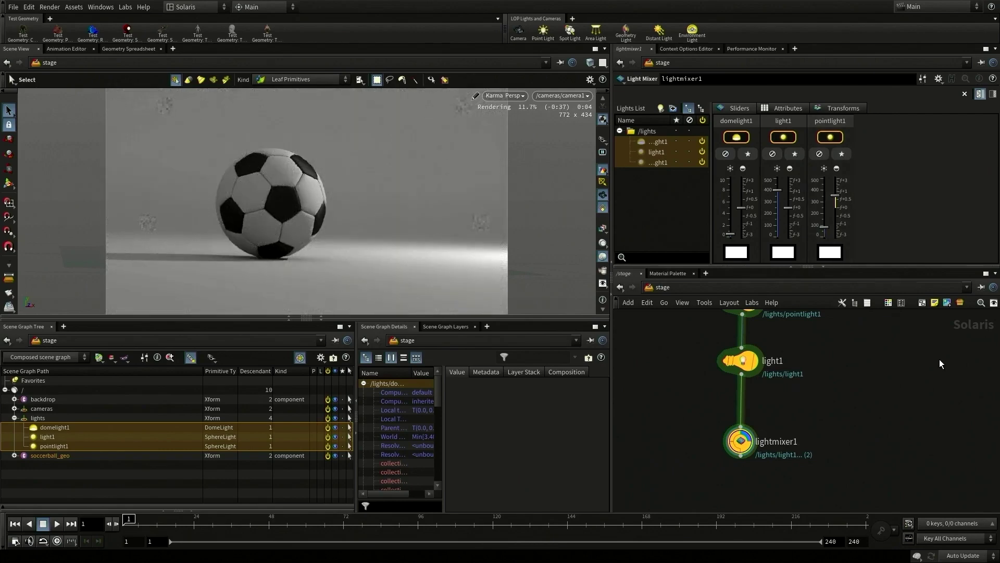
# - Toggle light1 and the point light off and back on to compare their effect on the render
pyautogui.click(783, 137)
pyautogui.click(828, 137)
pyautogui.click(828, 138)
pyautogui.click(785, 138)
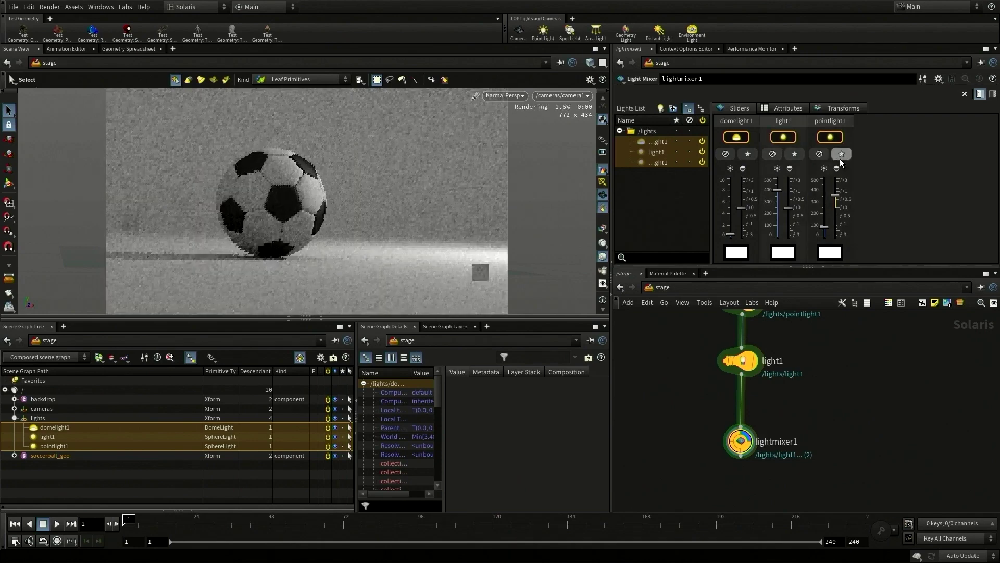
pyautogui.click(794, 154)
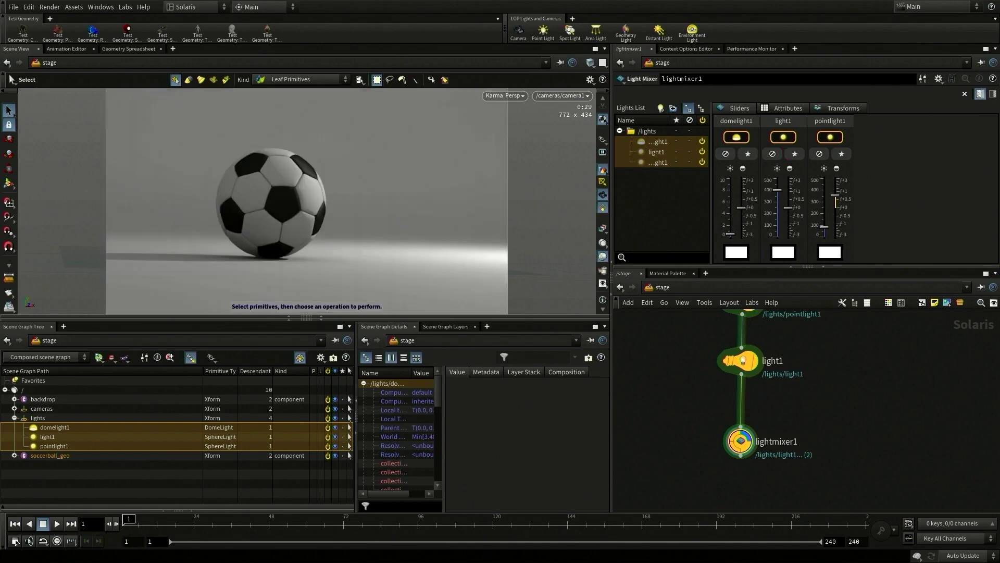
# - Add a Material Library node at the start of the network, above the backdrop node
pyautogui.moveTo(884, 357); pyautogui.dragTo(884, 485, button='middle')
pyautogui.moveTo(873, 328); pyautogui.dragTo(882, 424, button='middle')
pyautogui.press('Tab')
pyautogui.write('material')
pyautogui.press('Return')
pyautogui.click(755, 344)
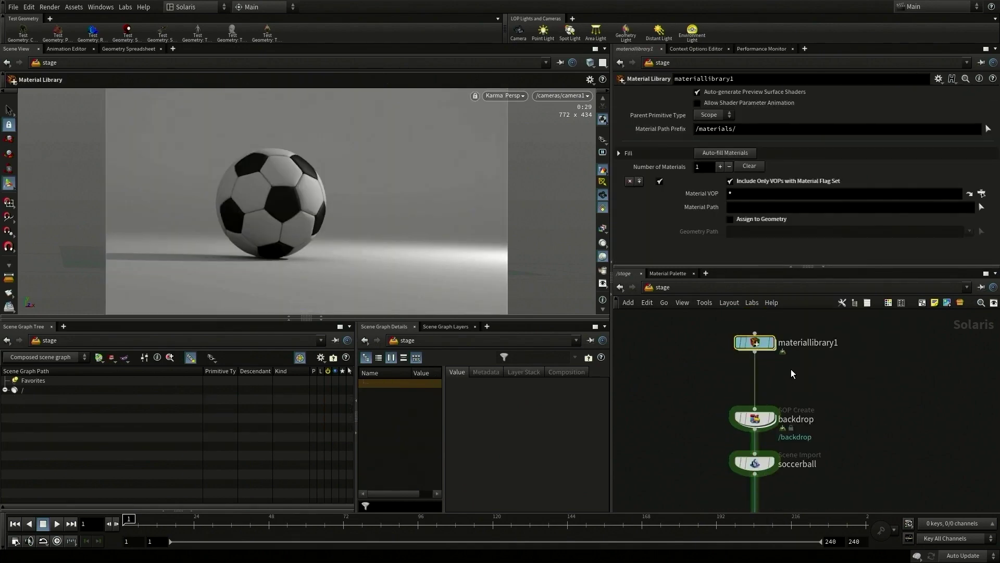
# - Create a Principled Shader inside the material library and name it soccerball_mat
pyautogui.doubleClick(759, 344)
pyautogui.press('Tab')
pyautogui.write('princ')
pyautogui.press('Return')
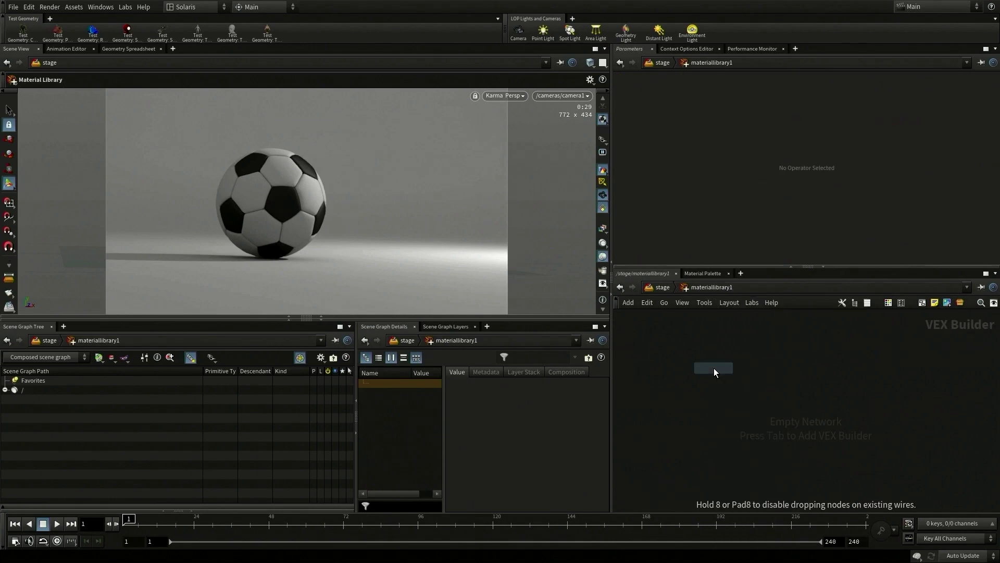
pyautogui.click(708, 380)
pyautogui.doubleClick(708, 367)
pyautogui.write('soccerball_mat')
pyautogui.press('Return')
# - Set the base color of soccerball_mat to pure white (1, 1, 1)
pyautogui.moveTo(750, 123); pyautogui.dragTo(721, 122)
pyautogui.write('1')
pyautogui.press('Tab')
pyautogui.write('1')
pyautogui.press('Tab')
# - Duplicate the soccerball_mat shader and rename the copy backdrop_mat
pyautogui.hotkey('ctrl', 'c')
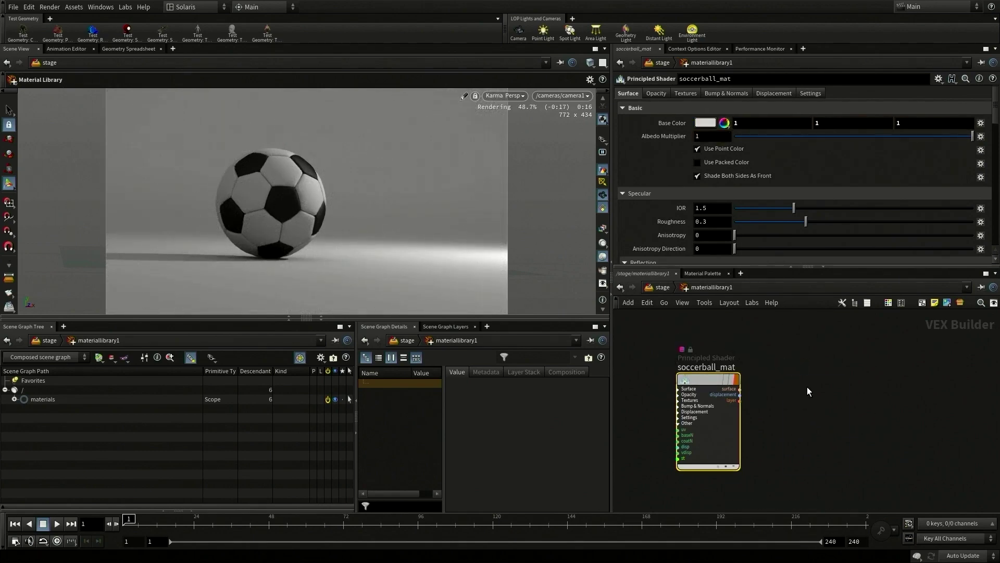
pyautogui.hotkey('ctrl', 'v')
pyautogui.doubleClick(807, 372)
pyautogui.write('backdrop_mat')
pyautogui.click(908, 433)
# - Set the base color of backdrop_mat to a dark green of about 0.031, 0.124, 0.031
pyautogui.click(705, 123)
pyautogui.click(733, 87)
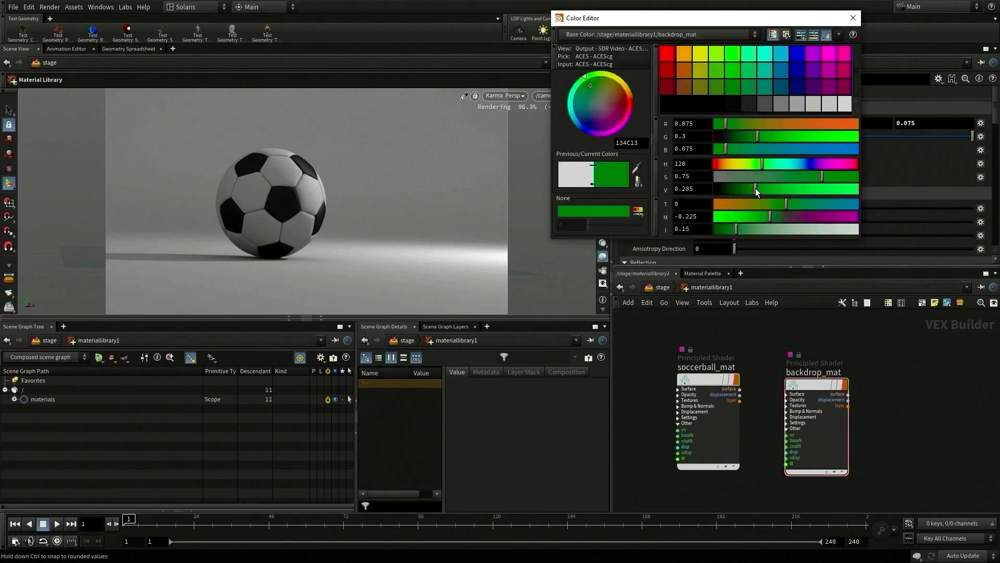
pyautogui.click(853, 17)
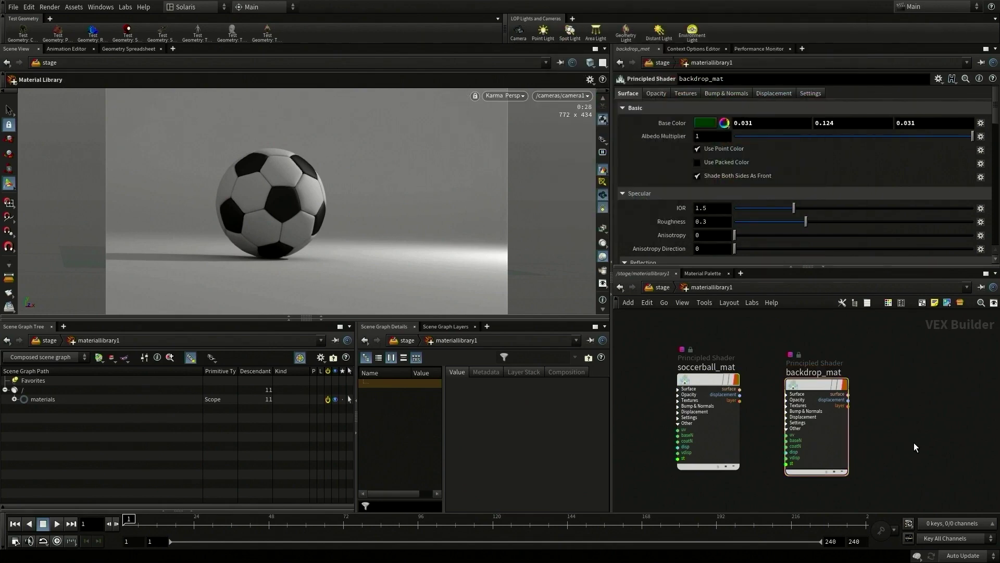
# - Return to the stage network and insert an Assign Material node between soccerball and camera1
pyautogui.press('u')
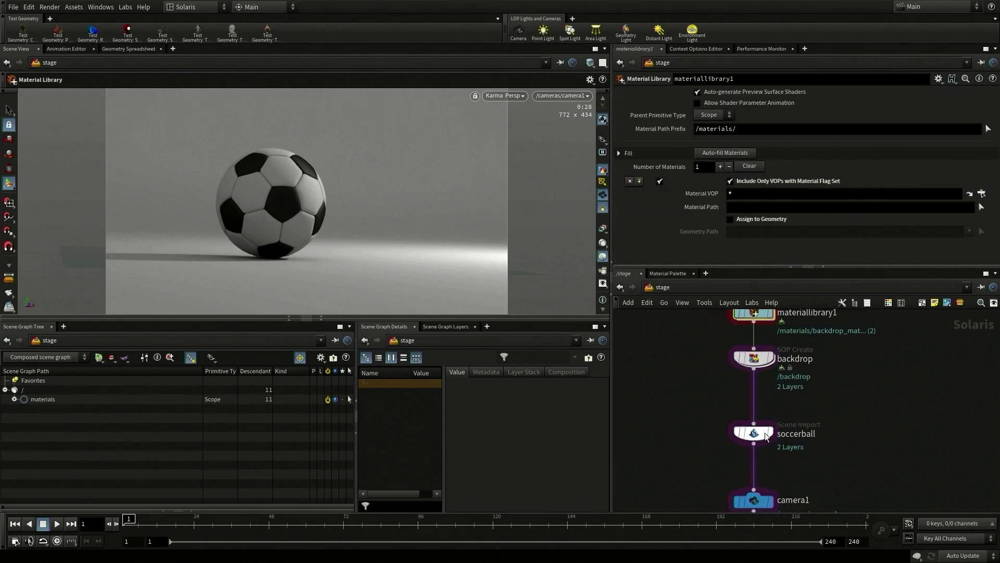
pyautogui.press('Tab')
pyautogui.write('assi')
pyautogui.press('Return')
pyautogui.click(756, 451)
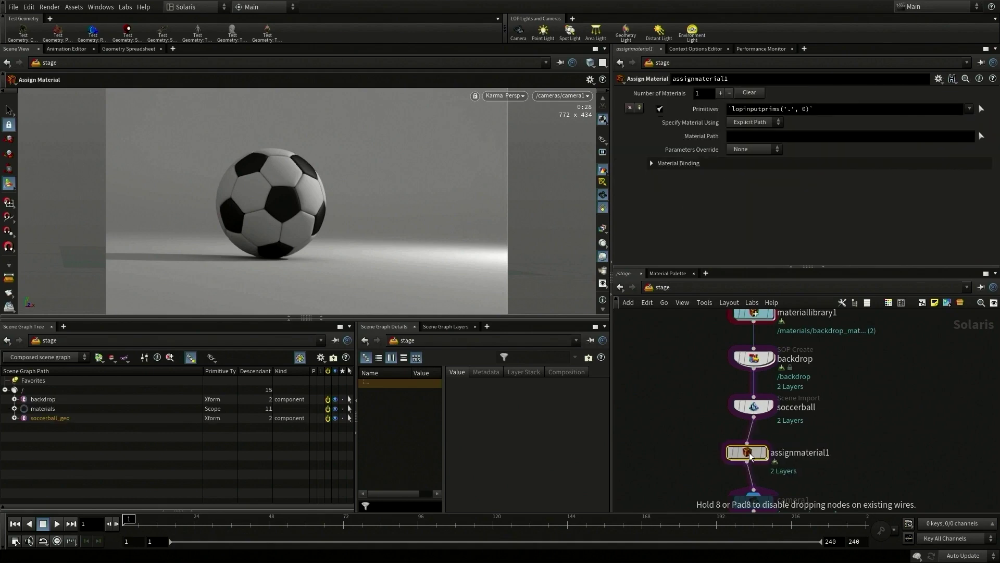
# - Assign /materials/soccerball_mat to the soccer ball primitive /soccerball_geo/mesh_0
pyautogui.click(982, 109)
pyautogui.click(270, 200)
pyautogui.press('Return')
pyautogui.click(981, 136)
pyautogui.click(868, 68)
pyautogui.click(905, 88)
pyautogui.moveTo(926, 16); pyautogui.dragTo(723, 194)
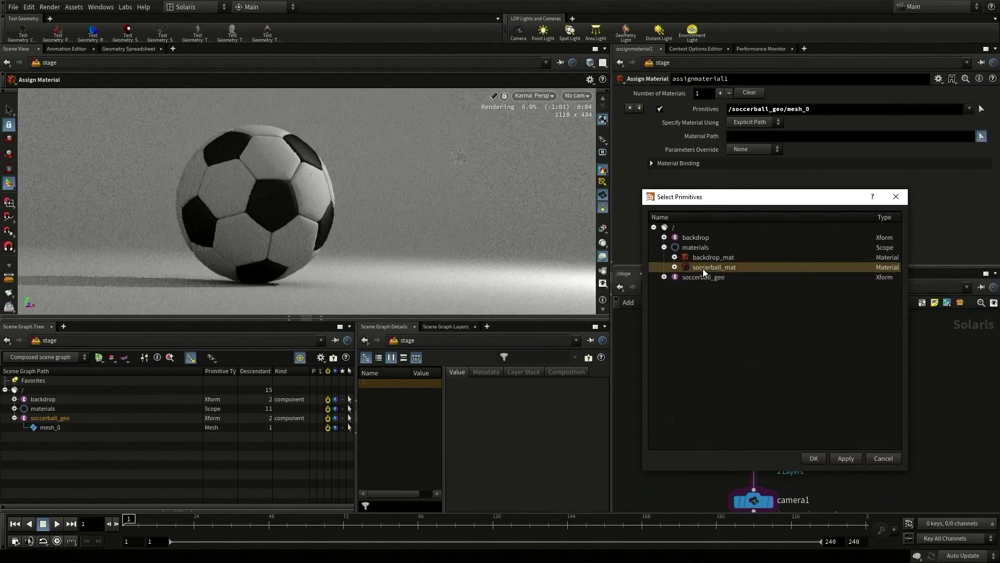
pyautogui.click(812, 458)
# - Add a second assignment of /materials/backdrop_mat to /backdrop/mesh_0 and look through camera1 again
pyautogui.click(640, 108)
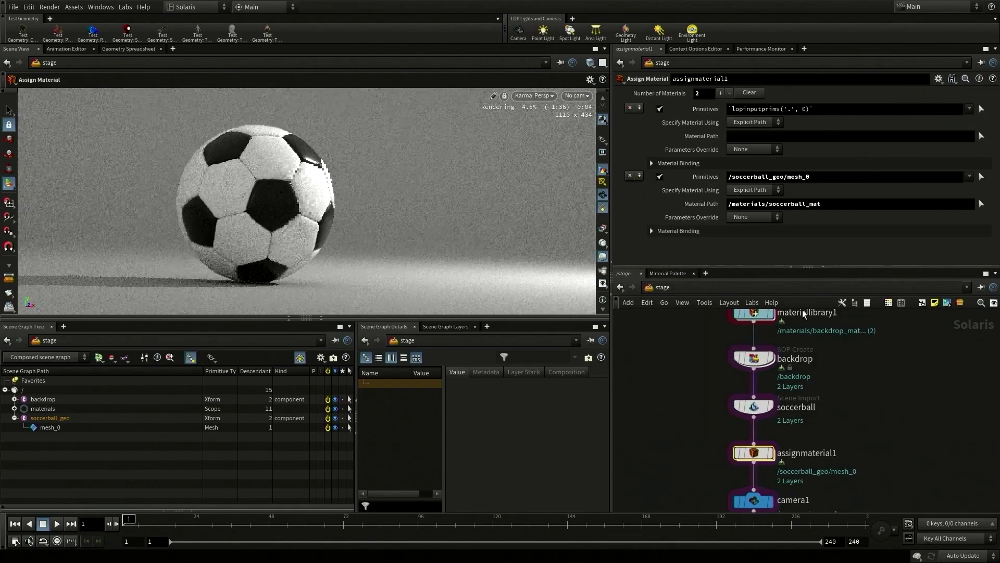
pyautogui.click(981, 109)
pyautogui.click(519, 246)
pyautogui.press('Return')
pyautogui.click(981, 136)
pyautogui.click(606, 217)
pyautogui.click(646, 227)
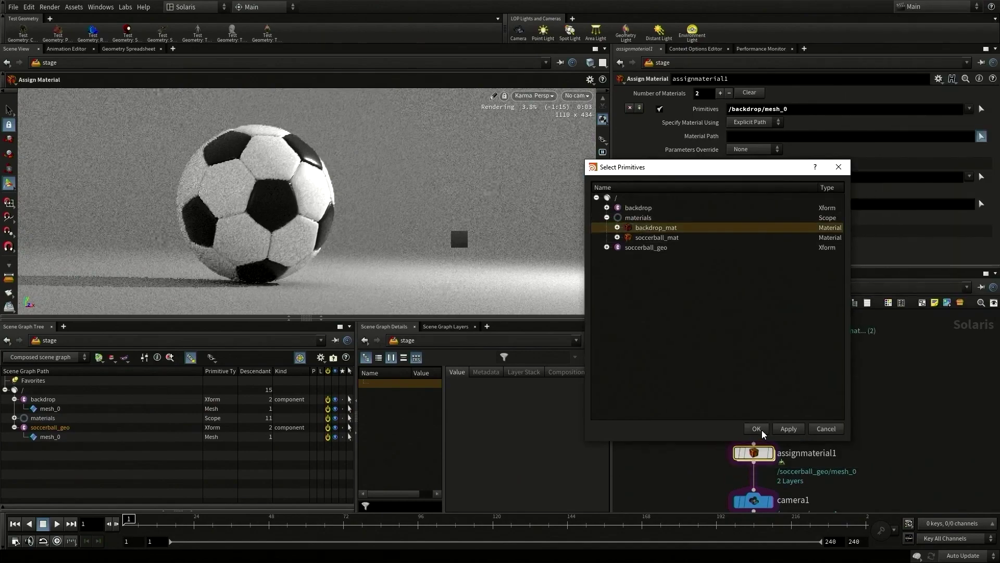
pyautogui.click(756, 428)
pyautogui.click(577, 95)
pyautogui.click(583, 105)
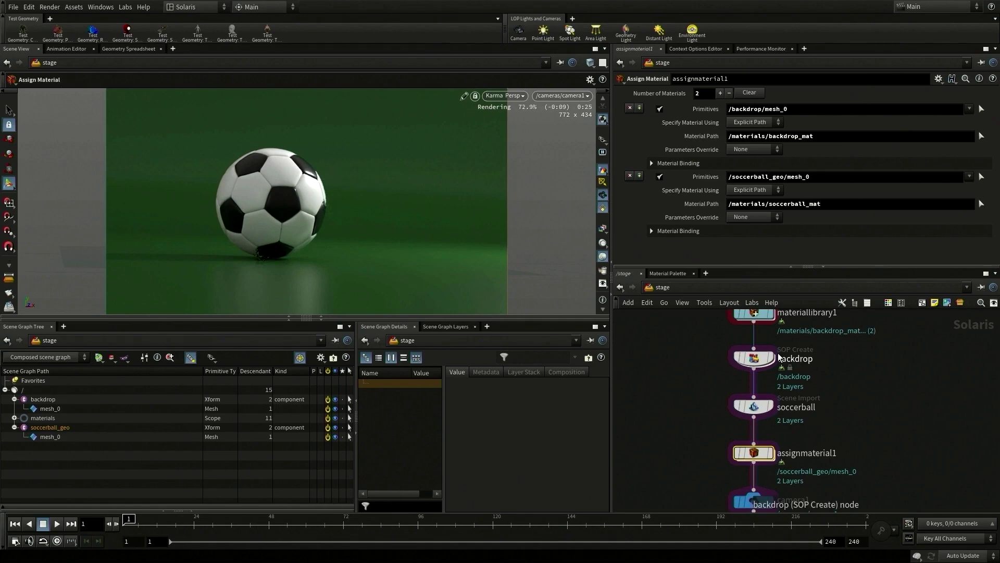
# - Enable the base color texture on soccerball_mat in the material library and load $HIP/tex/soccerball_color.rat
pyautogui.doubleClick(755, 314)
pyautogui.click(710, 382)
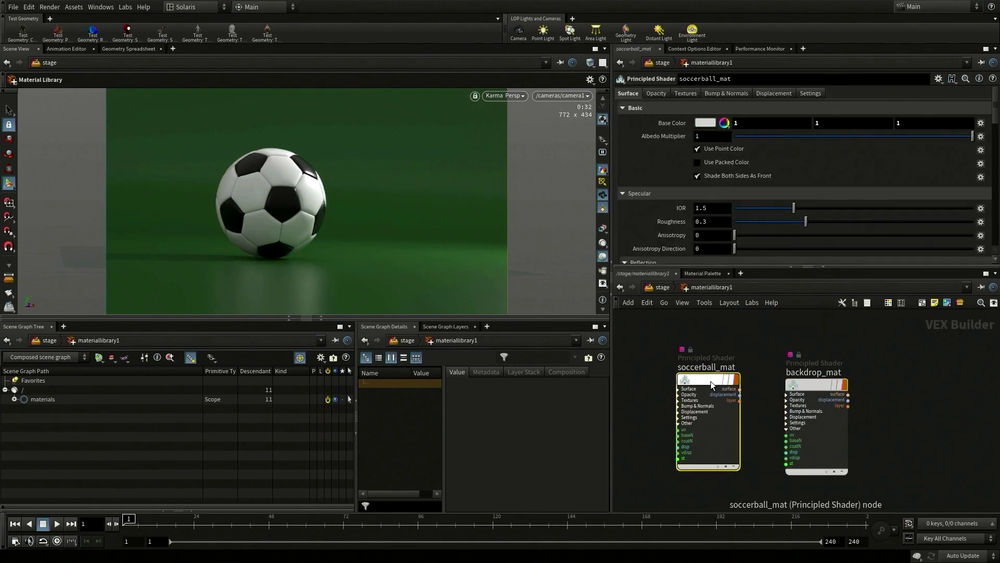
pyautogui.click(685, 93)
pyautogui.click(697, 121)
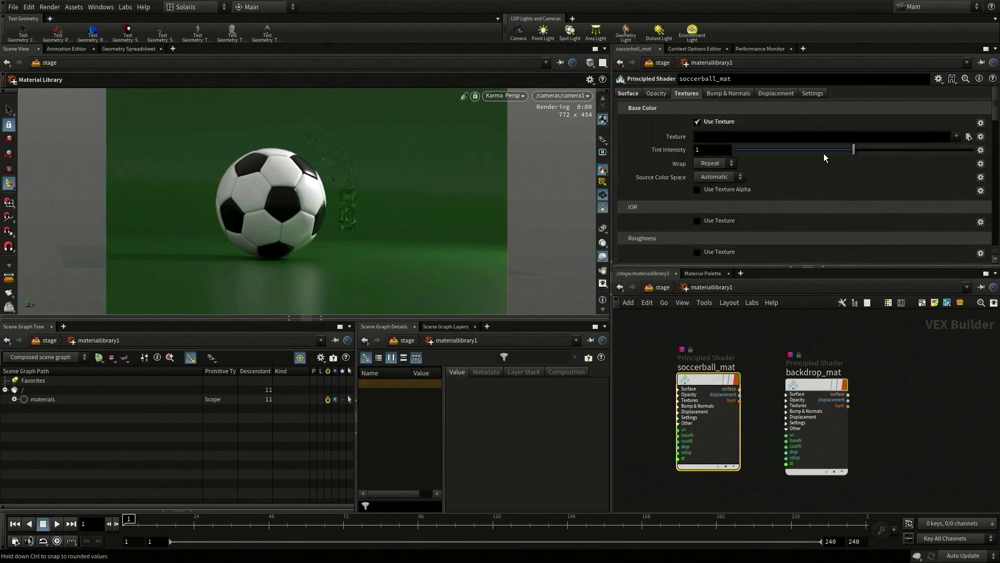
pyautogui.click(969, 137)
pyautogui.click(420, 205)
pyautogui.click(560, 386)
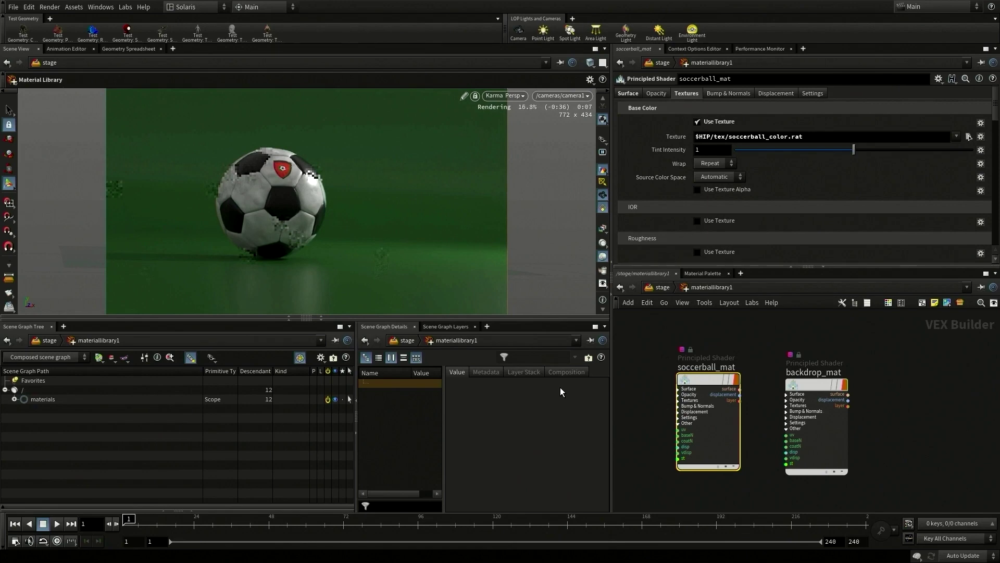
# - Enable the roughness texture on soccerball_mat and load $HIP/tex/soccerball_rough.rat
pyautogui.scroll(-3, 713, 183)
pyautogui.click(714, 184)
pyautogui.click(968, 199)
pyautogui.click(397, 232)
pyautogui.click(560, 386)
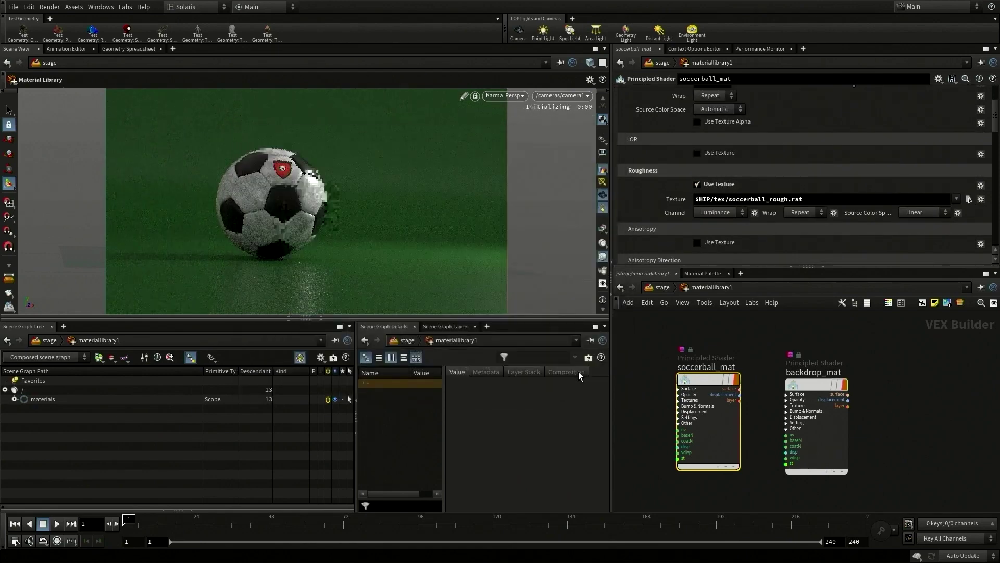
# - Enable the reflectivity texture on soccerball_mat and load $HIP/tex/backdrop_reflect.rat
pyautogui.scroll(-3, 845, 178)
pyautogui.scroll(-1, 800, 224)
pyautogui.click(969, 189)
pyautogui.click(412, 198)
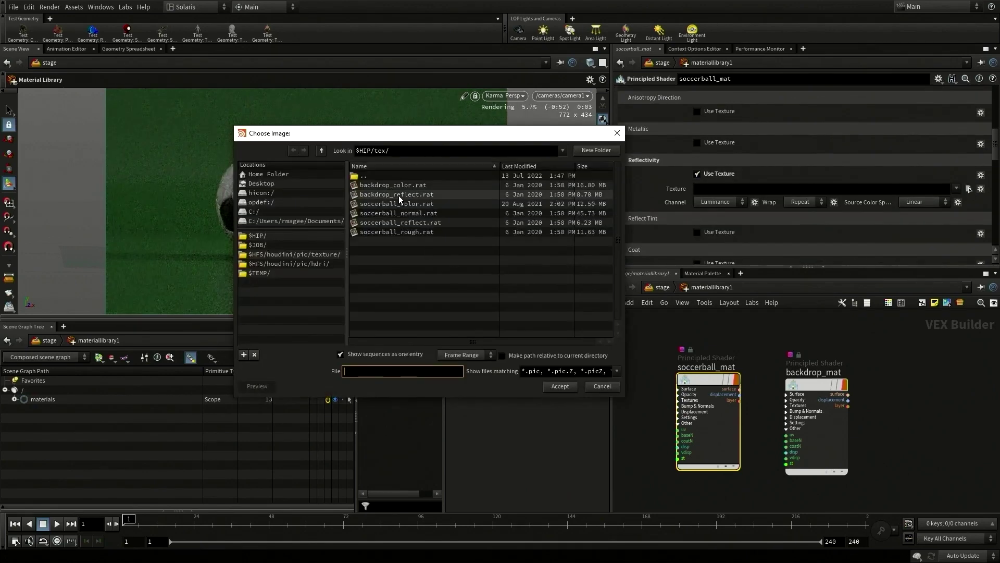
pyautogui.click(561, 386)
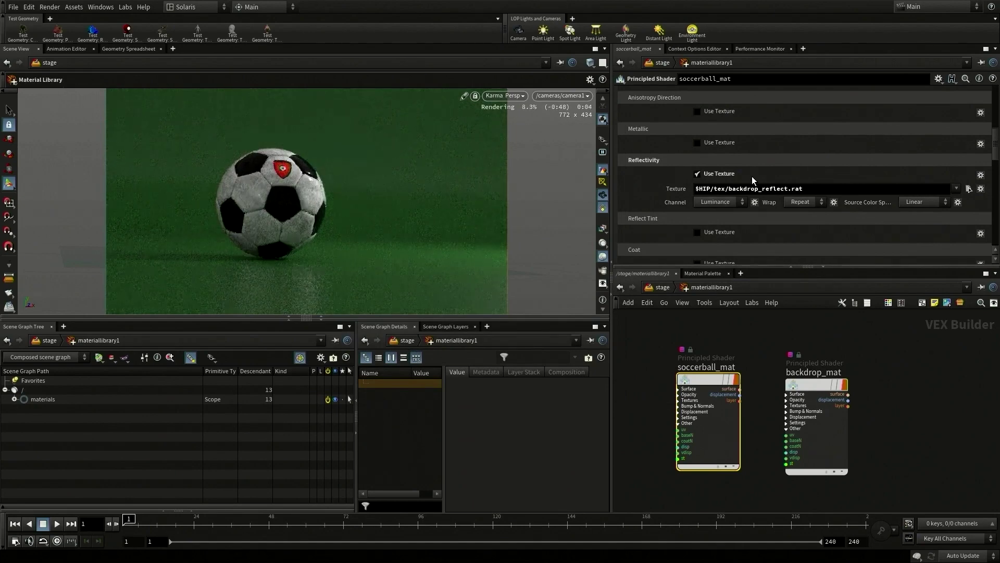
# - Enable the base normal map on soccerball_mat, load $HIP/tex/soccerball_normal.rat and set its effect scale to 0.5
pyautogui.scroll(5, 749, 178)
pyautogui.click(739, 93)
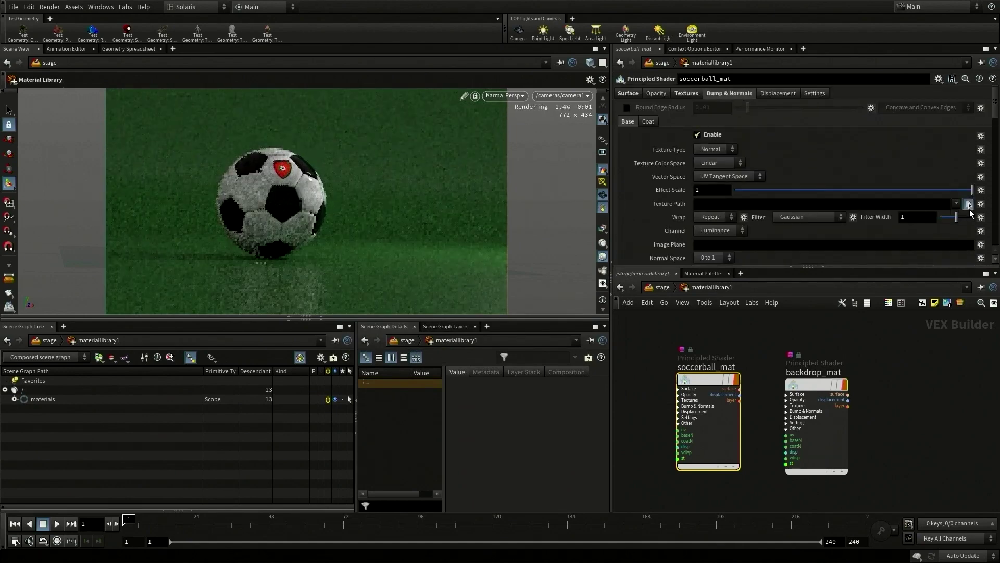
pyautogui.click(969, 203)
pyautogui.click(396, 214)
pyautogui.click(562, 387)
pyautogui.moveTo(704, 191); pyautogui.dragTo(694, 194)
pyautogui.write('0.5')
pyautogui.press('Return')
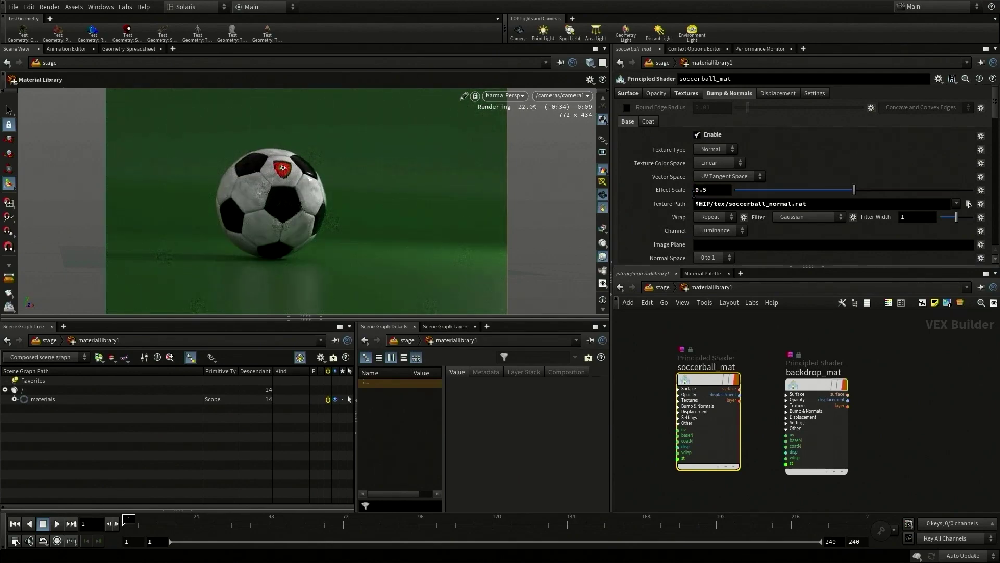
# - Return to the stage level, select the soccer ball and add a Transform node for /soccerball_geo/mesh_0
pyautogui.click(659, 287)
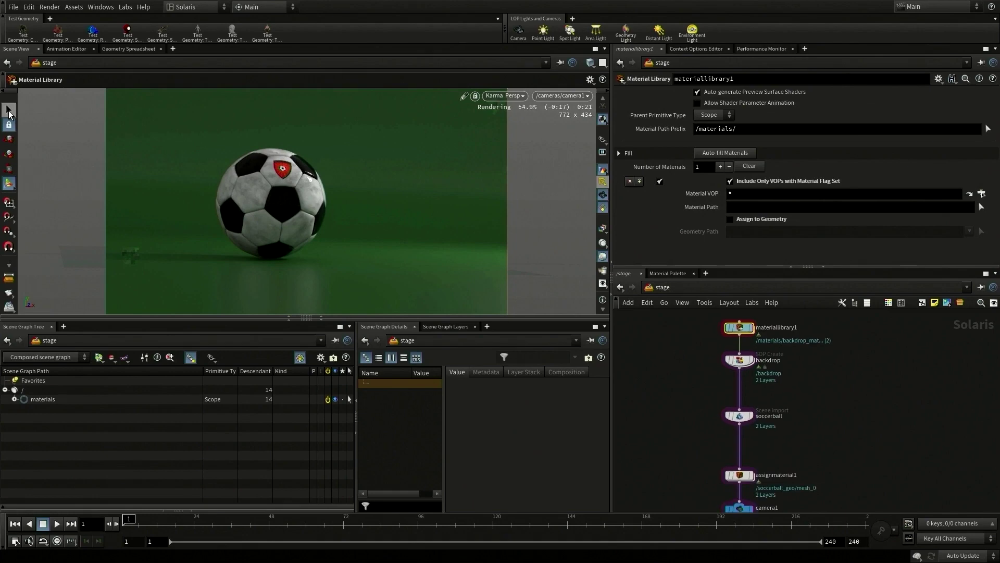
pyautogui.press('s')
pyautogui.press('Tab')
pyautogui.write('tr')
pyautogui.press('Return')
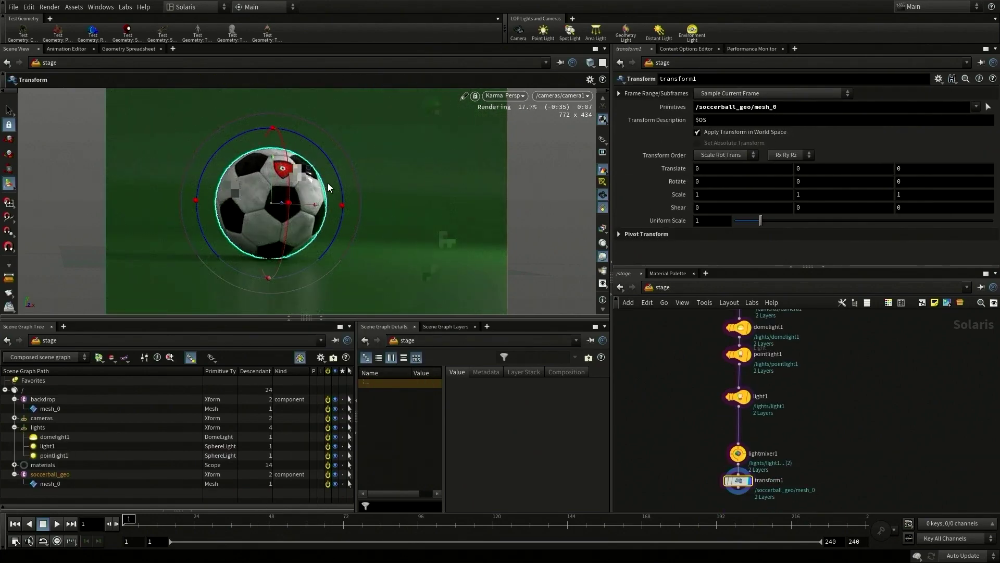
# - Rotate the soccer ball to about 31, -34.7 and -9.5 degrees, looking through camera1 for the final adjustments
pyautogui.keyDown('alt'); pyautogui.moveTo(367, 119); pyautogui.dragTo(323, 187, button='middle'); pyautogui.keyUp('alt')
pyautogui.keyDown('alt'); pyautogui.moveTo(323, 187); pyautogui.dragTo(278, 214); pyautogui.keyUp('alt')
pyautogui.click(576, 96)
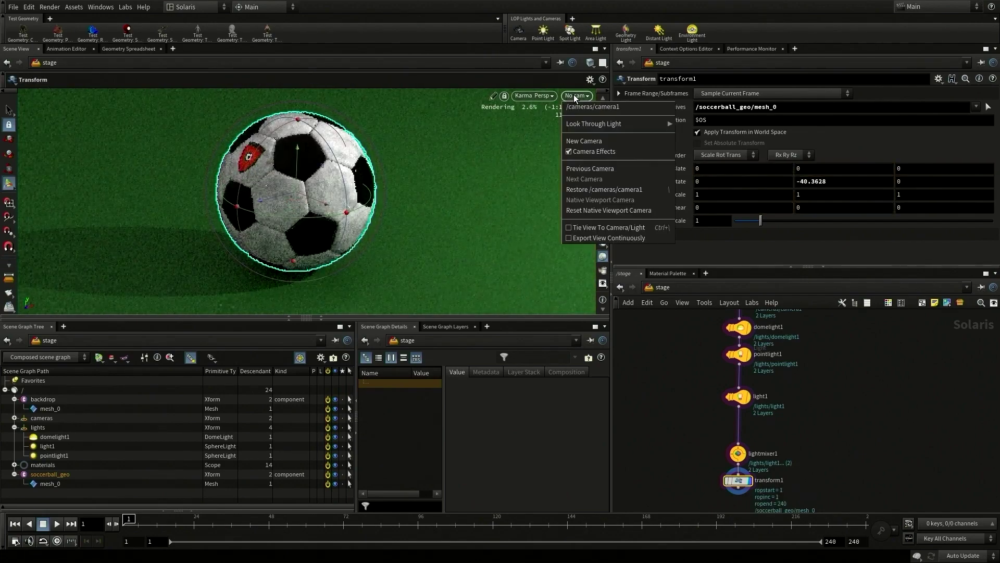
pyautogui.click(583, 108)
pyautogui.moveTo(242, 161); pyautogui.dragTo(314, 216)
pyautogui.moveTo(323, 160); pyautogui.dragTo(329, 170)
pyautogui.moveTo(334, 217); pyautogui.dragTo(323, 225)
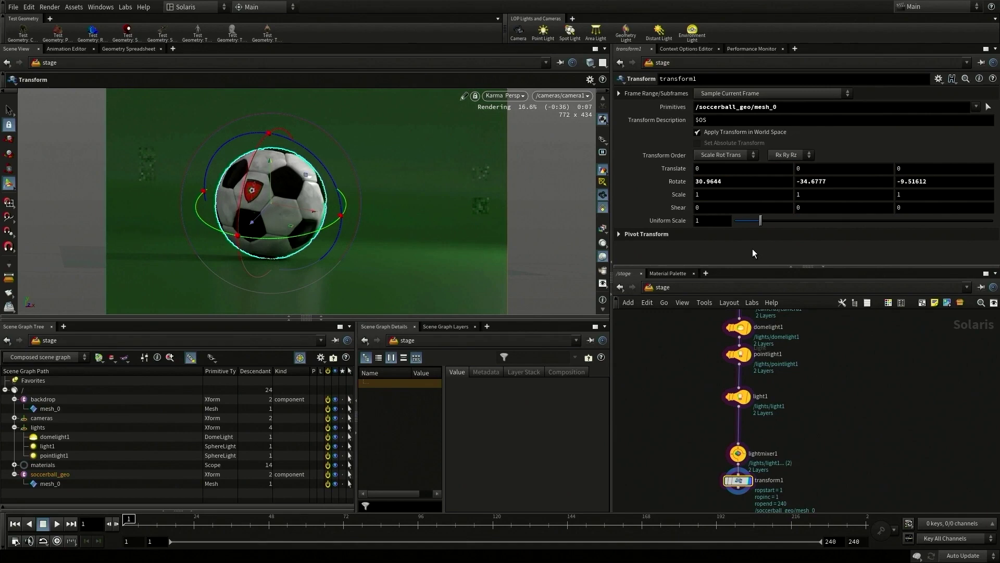
# - Open materiallibrary1 and set the base color of backdrop_mat to 1, 1, 1
pyautogui.moveTo(895, 414); pyautogui.dragTo(863, 470, button='middle')
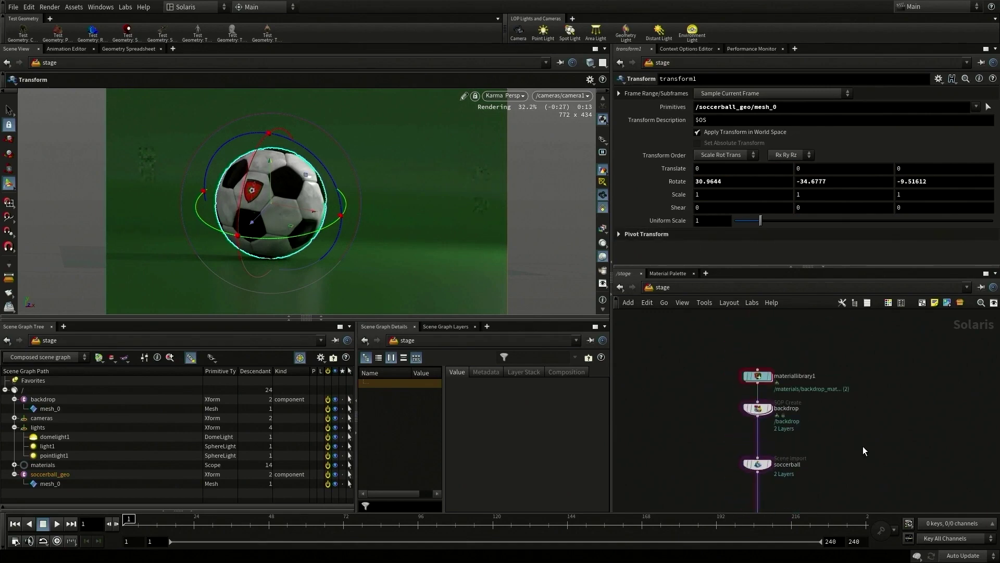
pyautogui.click(759, 377)
pyautogui.doubleClick(759, 376)
pyautogui.click(801, 369)
pyautogui.moveTo(749, 123); pyautogui.dragTo(716, 128)
pyautogui.write('1')
pyautogui.press('Tab')
pyautogui.write('1')
pyautogui.press('Tab')
pyautogui.write('1')
pyautogui.press('Tab')
pyautogui.click(846, 370)
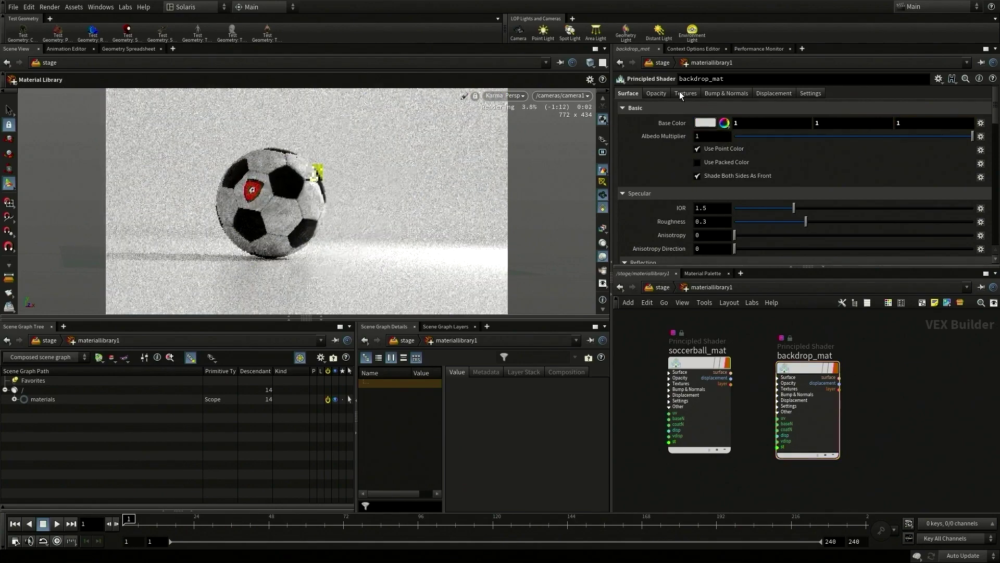
# - Enable the base color texture on backdrop_mat and load $HIP/tex/backdrop_color.rat
pyautogui.click(684, 95)
pyautogui.click(701, 122)
pyautogui.click(968, 137)
pyautogui.doubleClick(404, 188)
# - Enable the reflectivity texture on backdrop_mat and load $HIP/tex/backdrop_reflect.rat
pyautogui.scroll(-5, 752, 236)
pyautogui.click(697, 214)
pyautogui.click(969, 229)
pyautogui.click(380, 194)
pyautogui.click(563, 386)
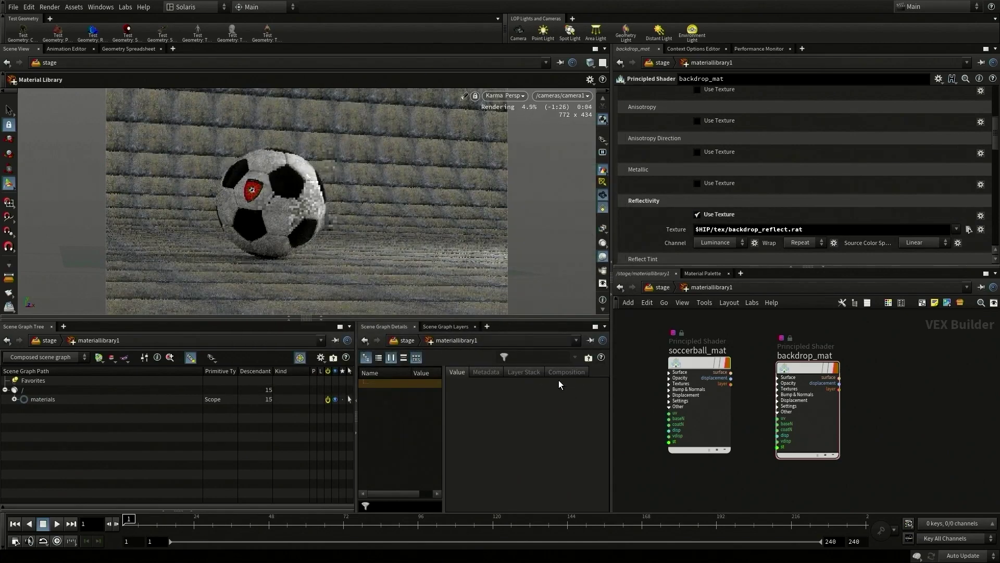
# - Enter the backdrop node's geometry network and insert a UV Project node between grid1 and bend1
pyautogui.press('u')
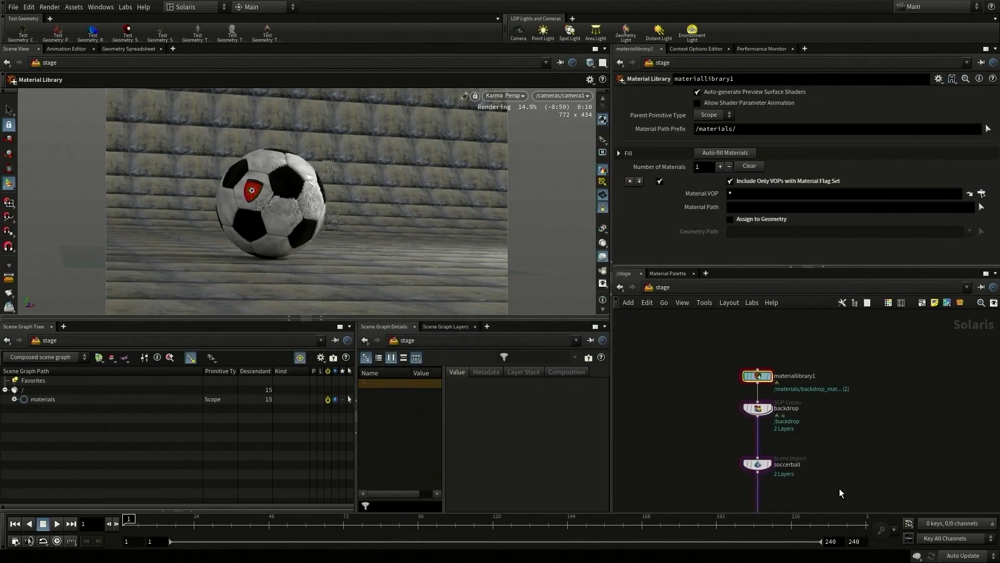
pyautogui.doubleClick(759, 409)
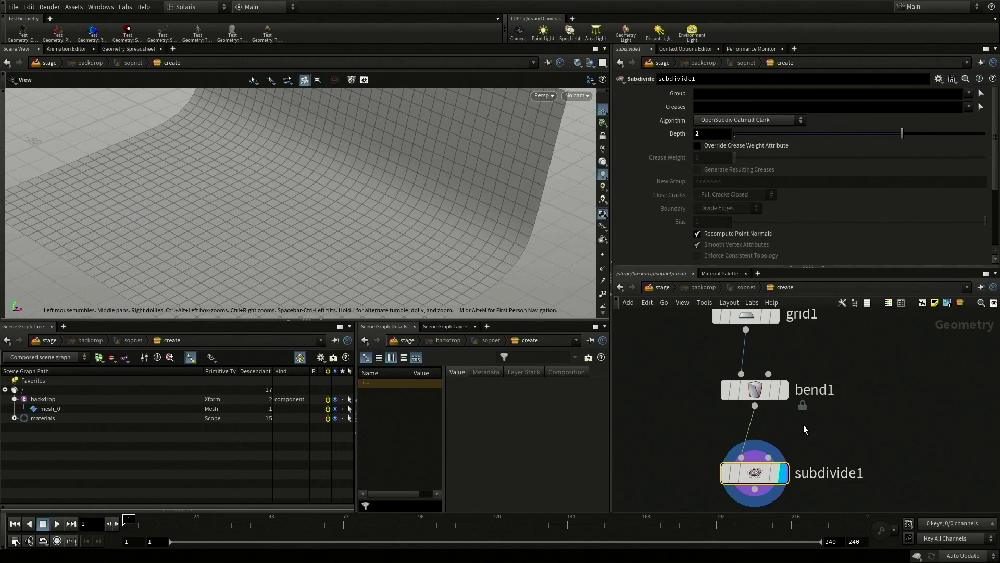
pyautogui.click(864, 409)
pyautogui.press('Tab')
pyautogui.write('uvt')
pyautogui.press('Return')
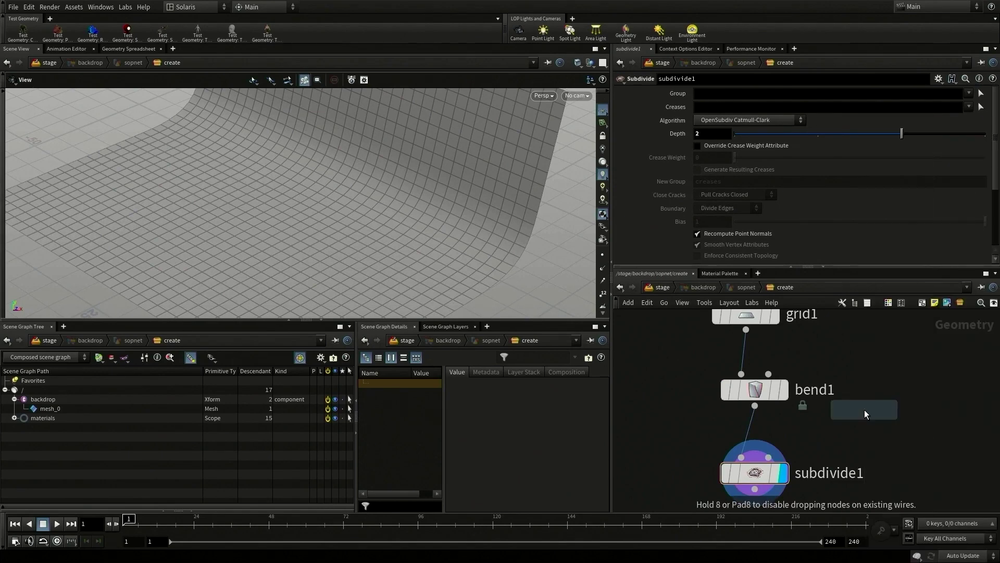
pyautogui.click(755, 359)
# - Set the end of the UV Project's V Range to -1 and return to the stage level
pyautogui.click(842, 258)
pyautogui.write('-')
pyautogui.press('Return')
pyautogui.scroll(-3, 890, 406)
pyautogui.moveTo(882, 411); pyautogui.dragTo(870, 387, button='middle')
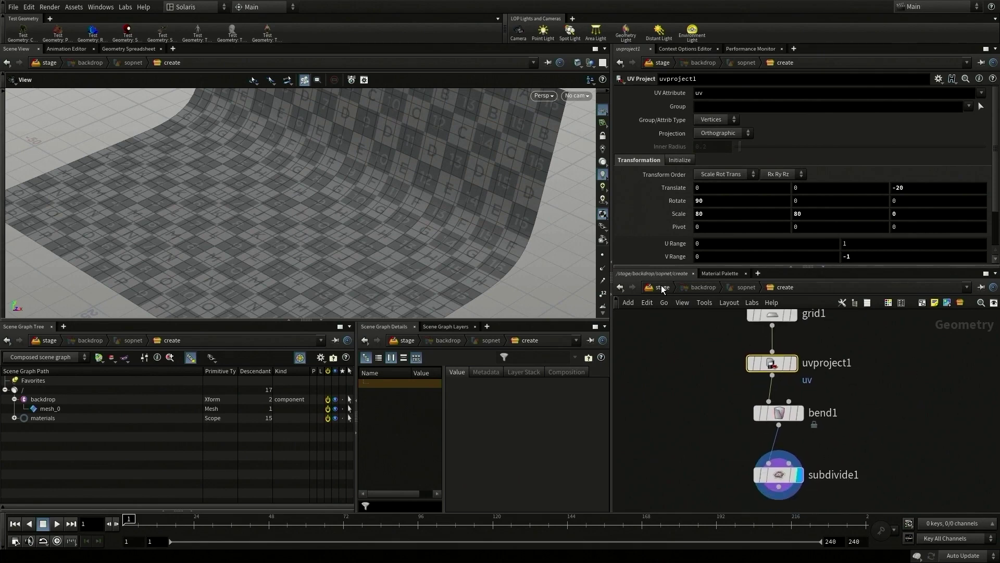
pyautogui.click(659, 287)
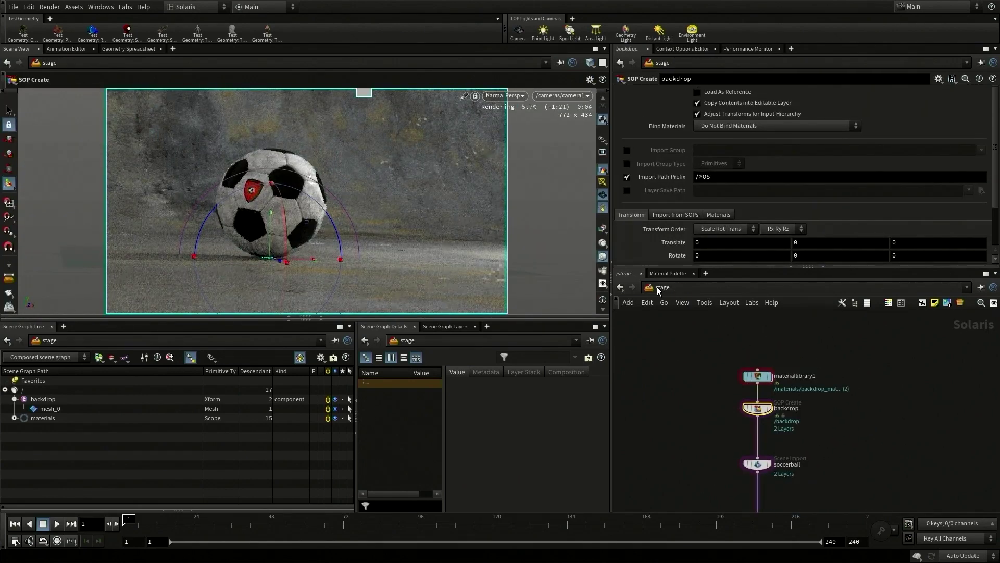
# - Add Karma render nodes below transform1 at the end of the stage network
pyautogui.moveTo(813, 463); pyautogui.dragTo(796, 333, button='middle')
pyautogui.moveTo(828, 427); pyautogui.dragTo(819, 261, button='middle')
pyautogui.press('Tab')
pyautogui.write('kar')
pyautogui.press('Return')
pyautogui.click(732, 464)
pyautogui.click(731, 463)
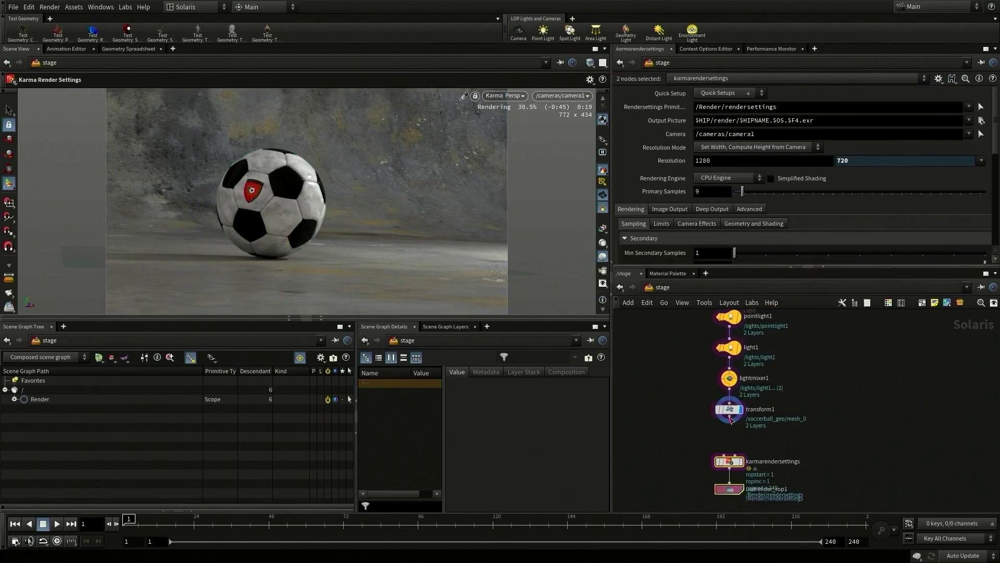
# - Set the image filter denoiser in karmarendersettings to nVidia Optix Denoiser and select the USD render node
pyautogui.click(735, 463)
pyautogui.click(696, 223)
pyautogui.scroll(-3, 695, 223)
pyautogui.click(671, 157)
pyautogui.click(687, 172)
pyautogui.click(718, 198)
pyautogui.click(713, 223)
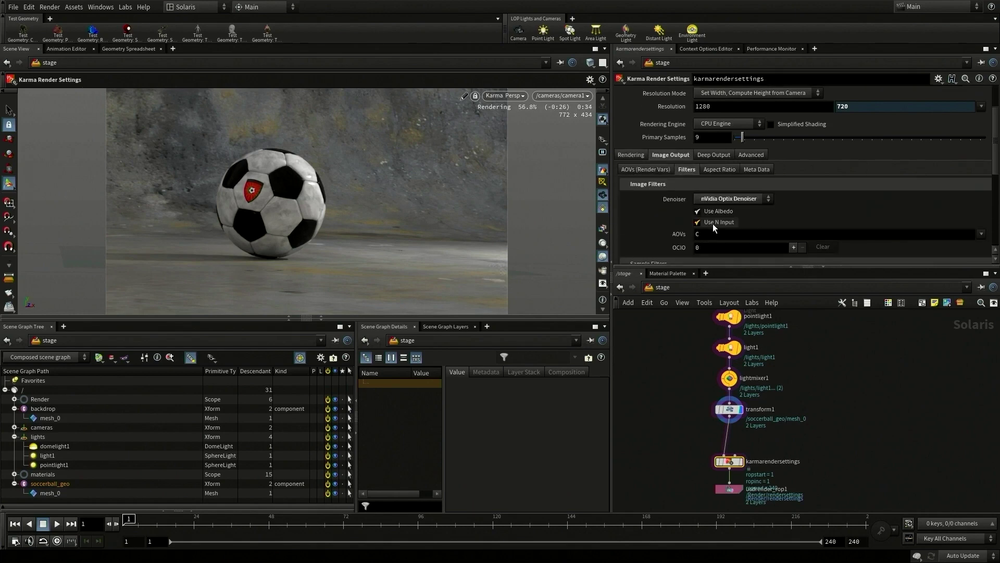
pyautogui.click(729, 488)
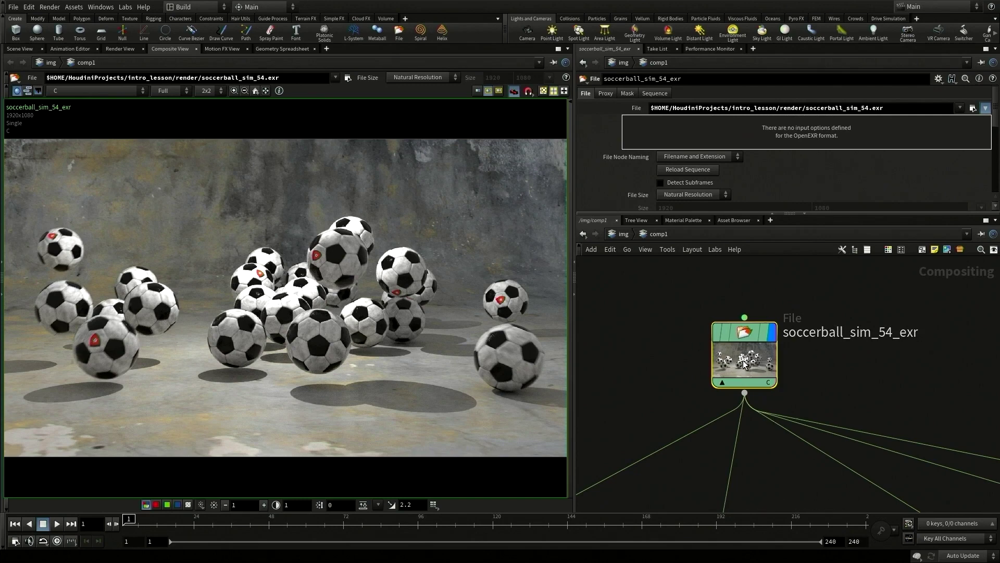
# - Check the available image planes of the soccerball_sim_54 render in the compositing network and locate its channel copy nodes
pyautogui.click(83, 90)
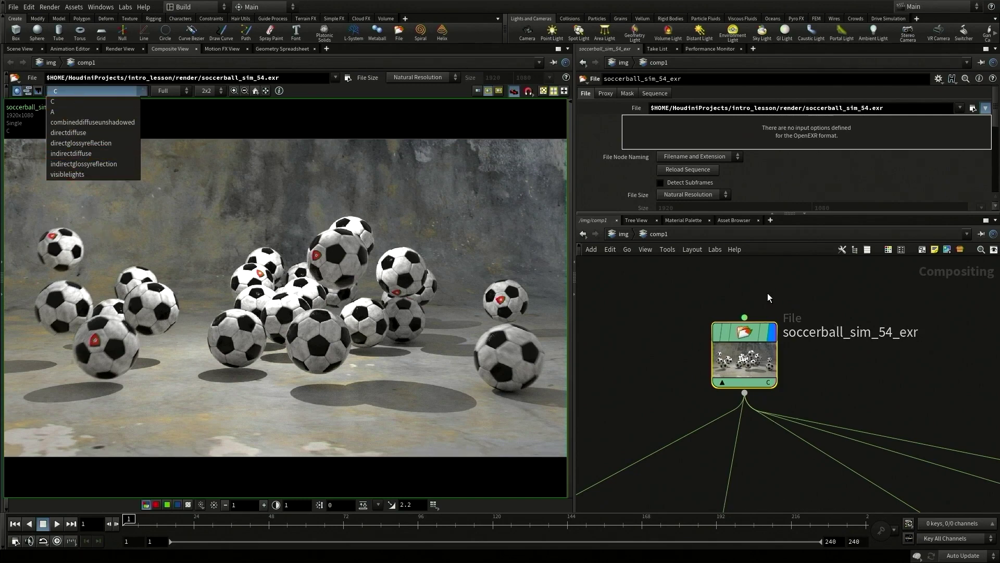
pyautogui.click(690, 334)
pyautogui.keyDown('alt'); pyautogui.moveTo(843, 329); pyautogui.dragTo(846, 347, button='right'); pyautogui.keyUp('alt')
pyautogui.keyDown('alt'); pyautogui.moveTo(863, 348); pyautogui.dragTo(773, 294, button='middle'); pyautogui.keyUp('alt')
pyautogui.keyDown('alt'); pyautogui.moveTo(762, 308); pyautogui.dragTo(803, 293, button='right'); pyautogui.keyUp('alt')
pyautogui.keyDown('alt'); pyautogui.moveTo(792, 305); pyautogui.dragTo(898, 330, button='middle'); pyautogui.keyUp('alt')
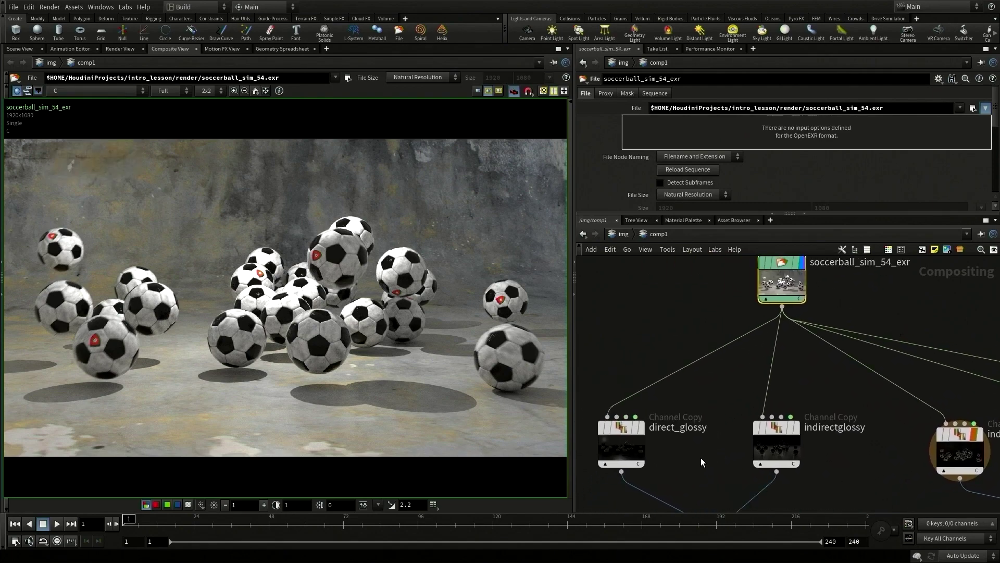
# - Compare the direct_glossy, indirectglossy, indirectdiffuse and directdiffuse nodes side by side in the composite view
pyautogui.click(642, 427)
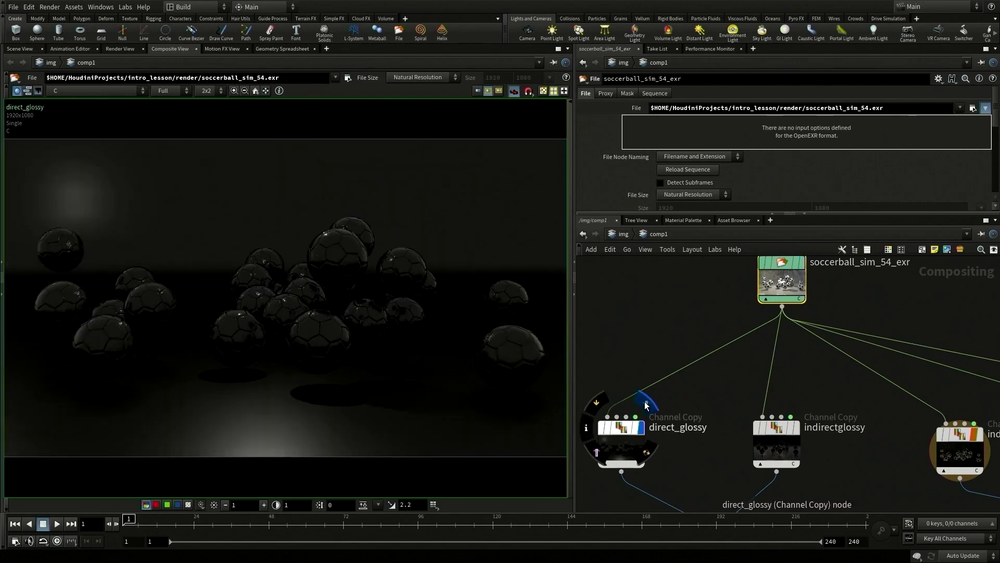
pyautogui.click(783, 441)
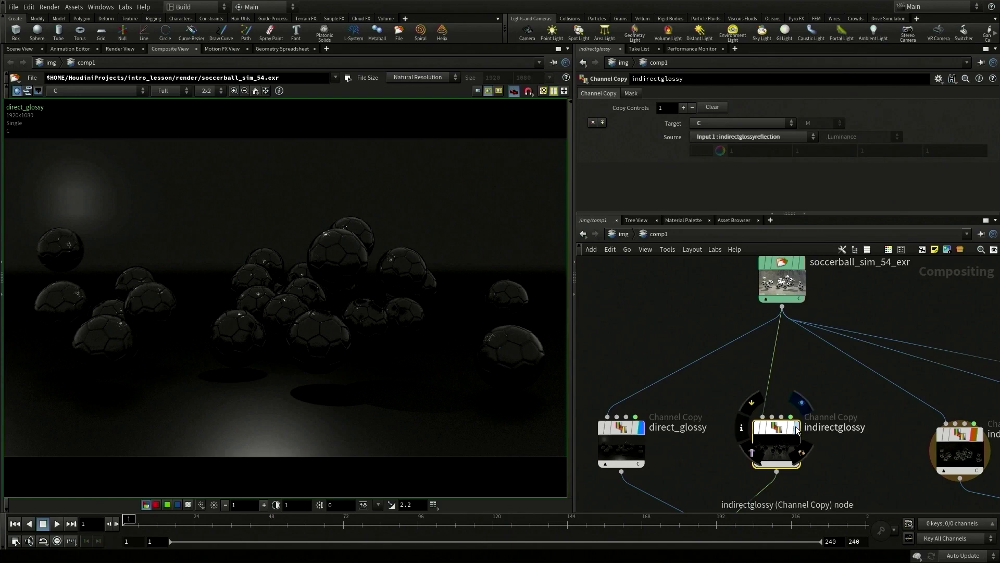
pyautogui.keyDown('ctrl'); pyautogui.click(797, 428); pyautogui.keyUp('ctrl')
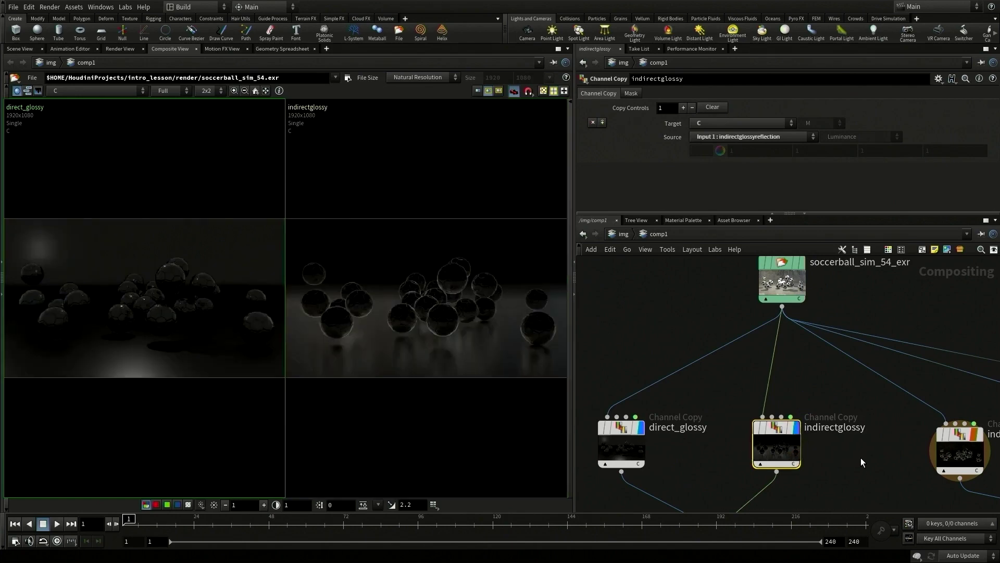
pyautogui.moveTo(861, 461); pyautogui.dragTo(837, 455, button='right')
pyautogui.moveTo(857, 459); pyautogui.dragTo(639, 420, button='middle')
pyautogui.keyDown('ctrl'); pyautogui.click(728, 407); pyautogui.keyUp('ctrl')
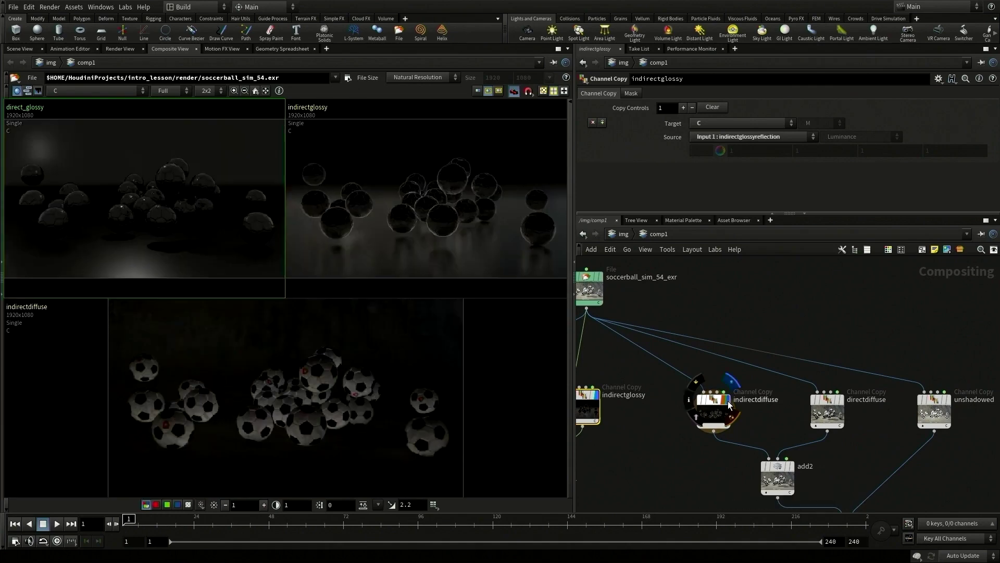
pyautogui.keyDown('ctrl'); pyautogui.click(843, 404); pyautogui.keyUp('ctrl')
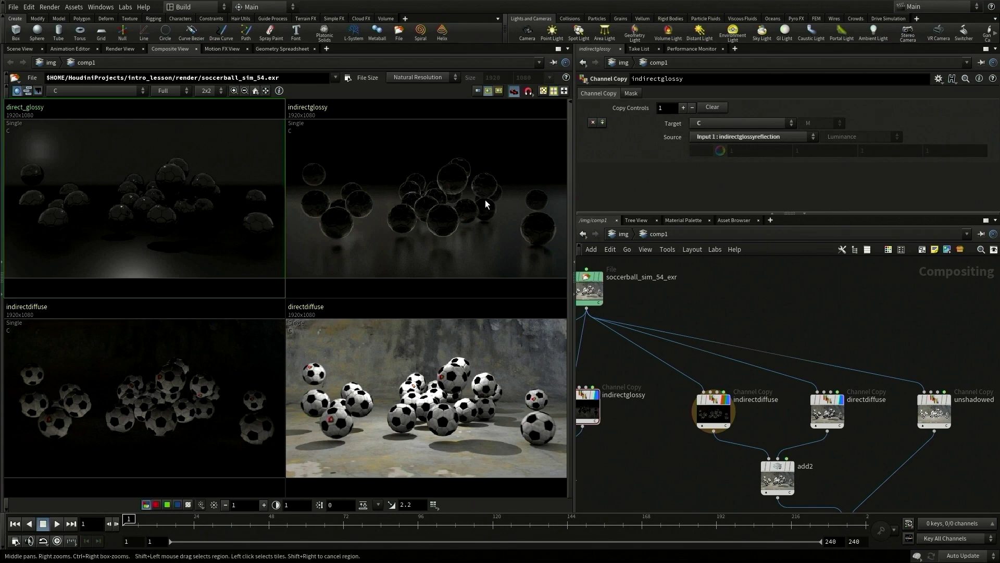
# - View the unshadowed pass on its own, followed by the add2 node combining the diffuse passes
pyautogui.moveTo(839, 475); pyautogui.dragTo(819, 416, button='middle')
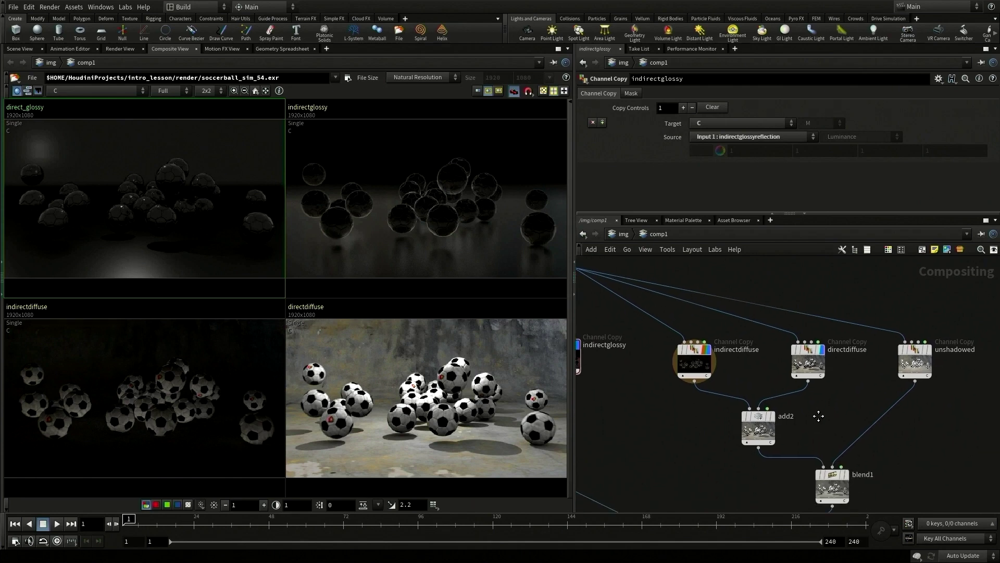
pyautogui.click(931, 354)
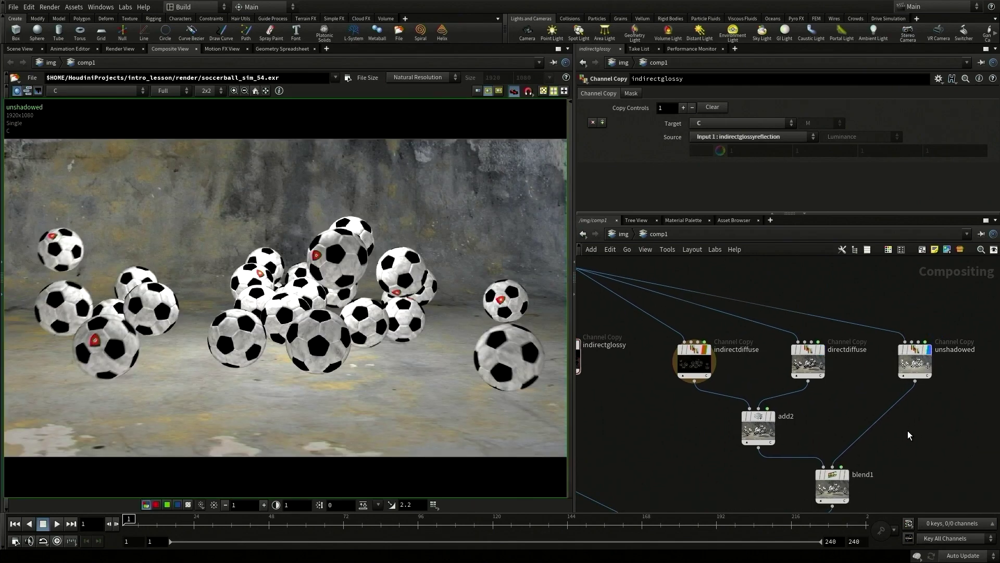
pyautogui.moveTo(914, 423); pyautogui.dragTo(927, 373, button='middle')
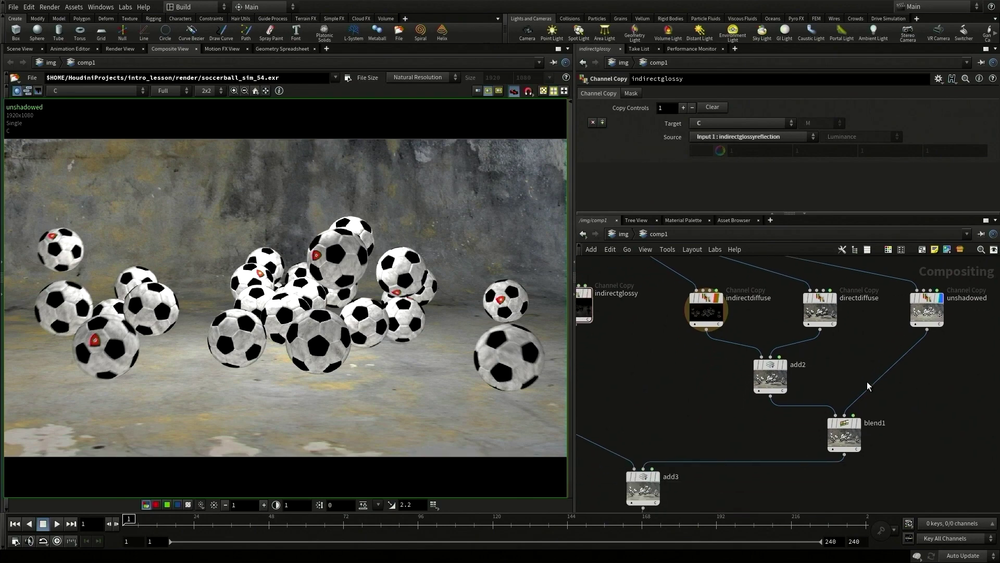
pyautogui.click(786, 367)
pyautogui.click(774, 379)
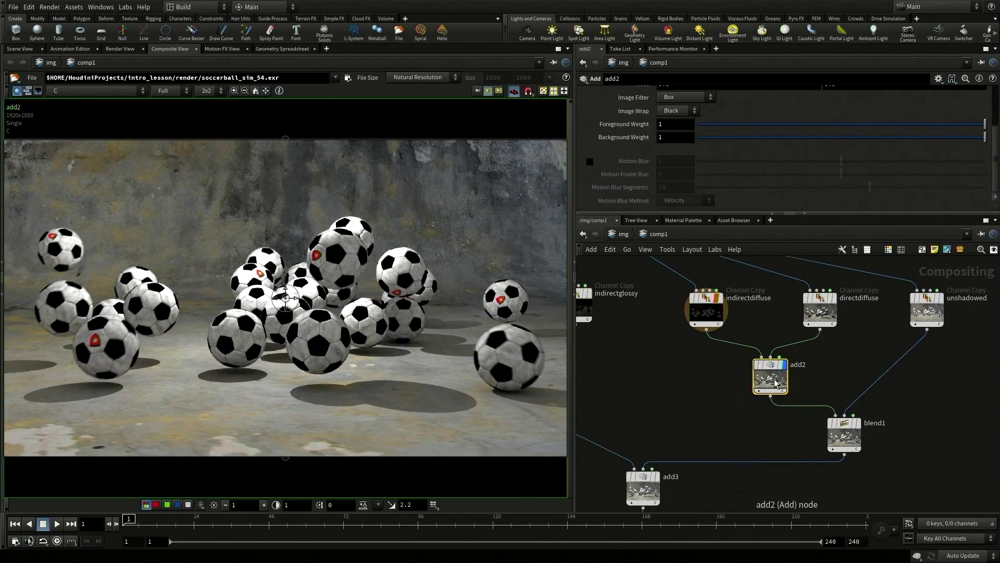
# - Display the blend1 node and raise its blend factor to 0.387 to lighten the shadows
pyautogui.click(841, 442)
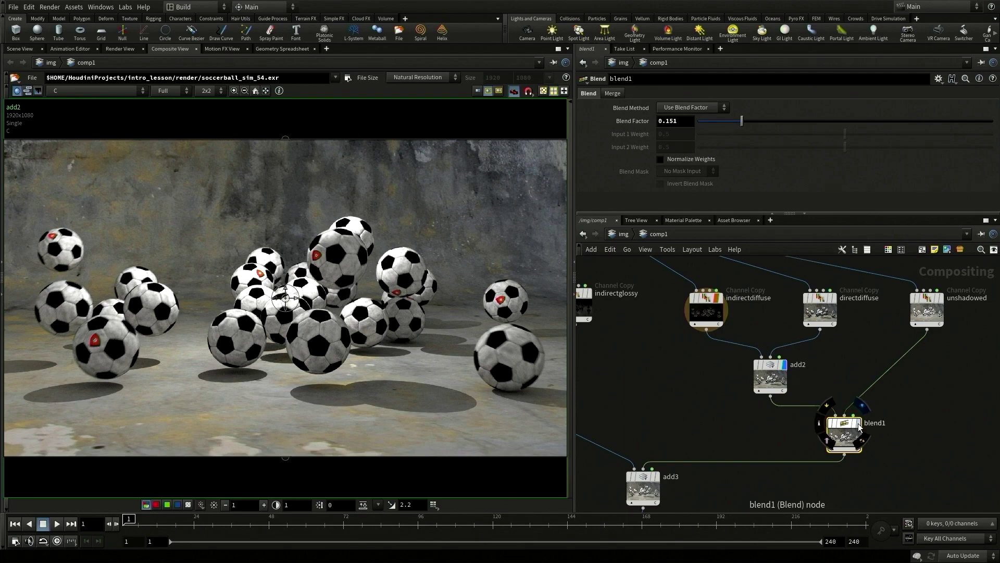
pyautogui.click(859, 427)
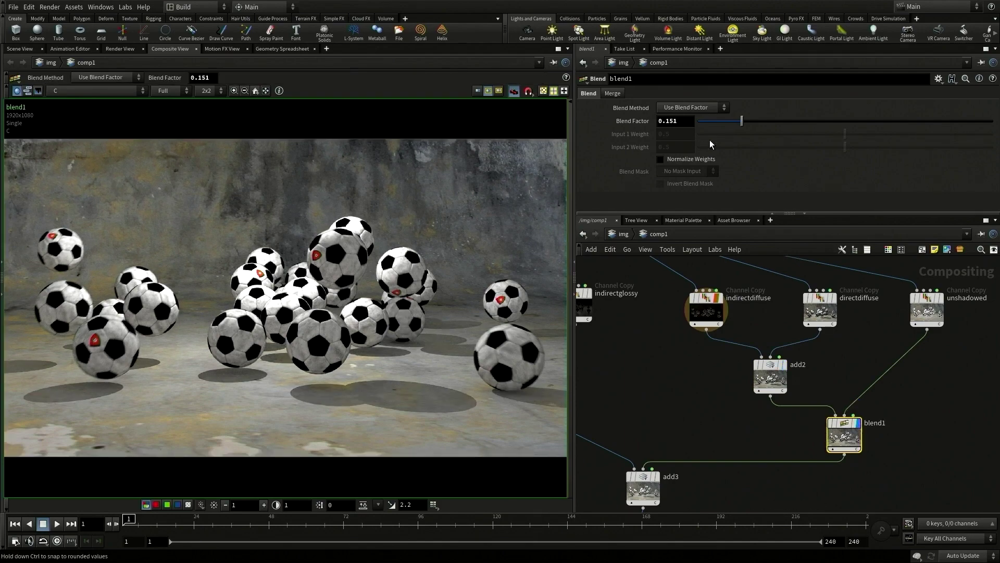
pyautogui.moveTo(742, 125); pyautogui.dragTo(811, 143)
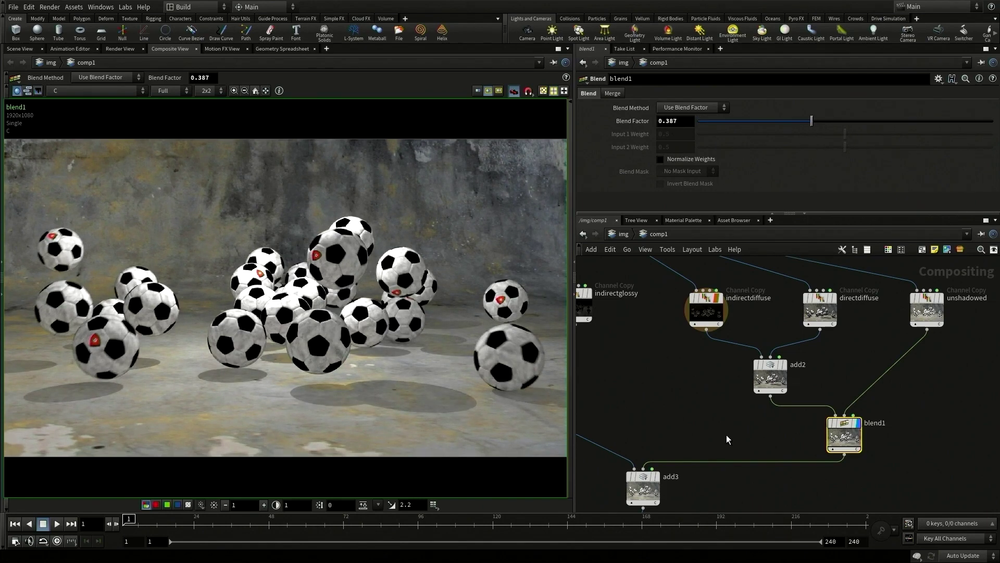
# - Display the add3 node that combines the glossy and diffuse branches
pyautogui.moveTo(727, 439); pyautogui.dragTo(833, 395, button='middle')
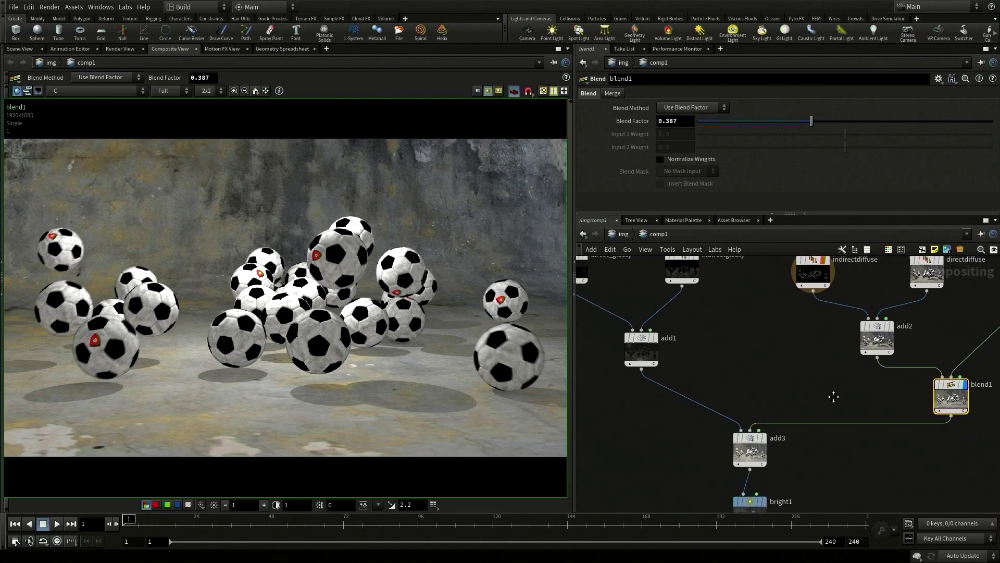
pyautogui.click(750, 439)
pyautogui.moveTo(824, 472); pyautogui.dragTo(773, 346, button='middle')
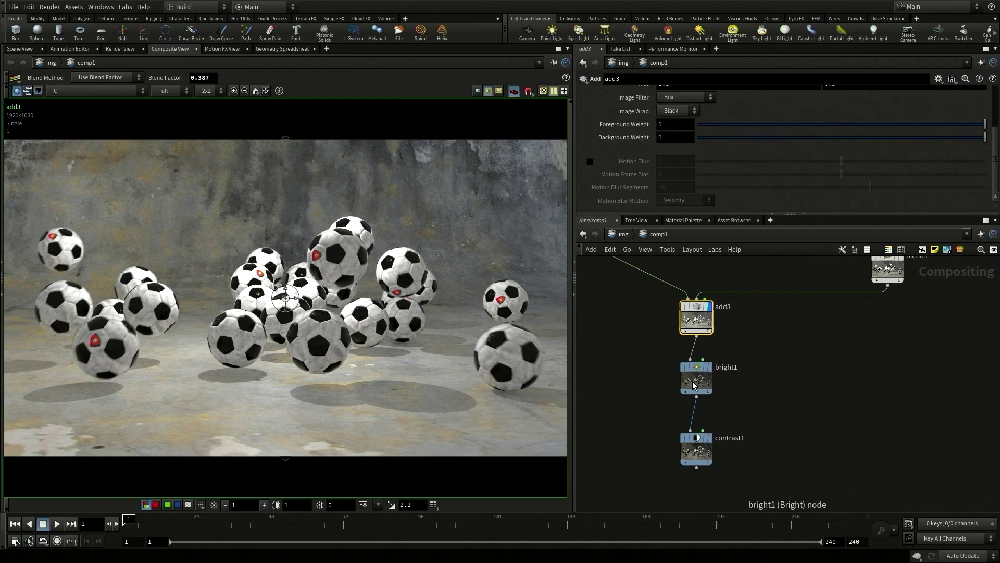
# - Display the bright1 node, followed by the contrast1 node, to view the brightness and contrast adjustments
pyautogui.moveTo(701, 373)
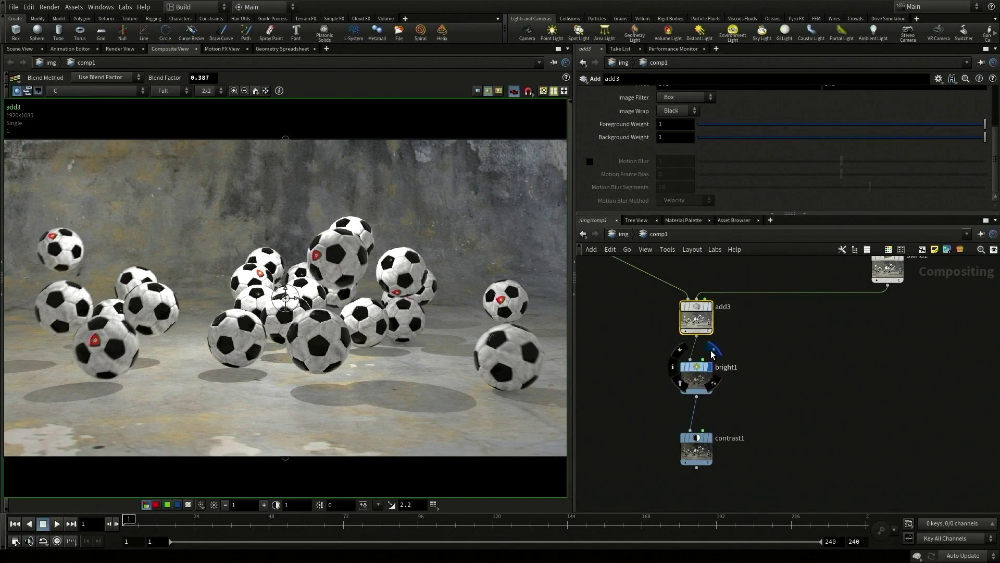
pyautogui.click(712, 353)
pyautogui.moveTo(693, 439)
pyautogui.click(714, 423)
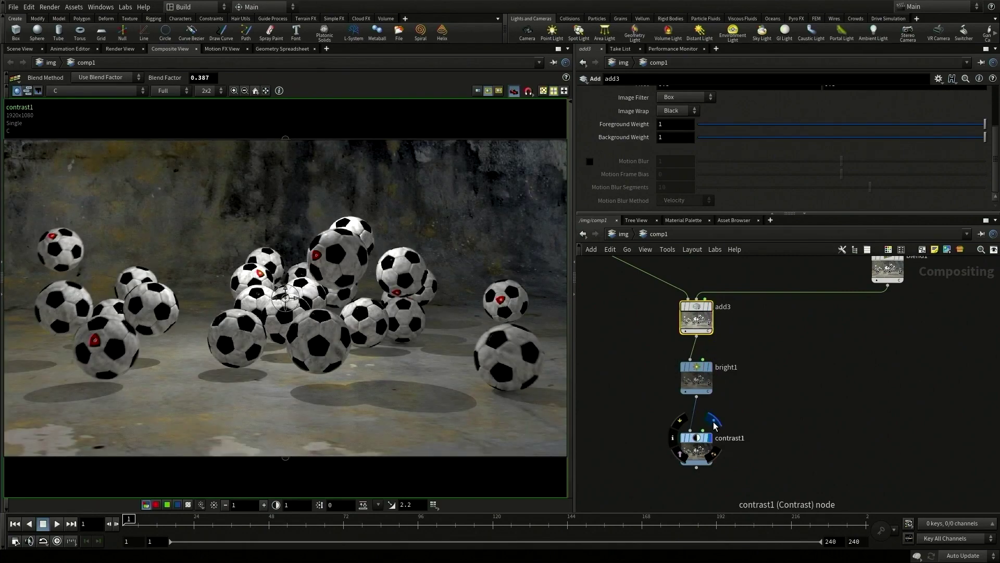
# - Compare contrast1 side by side with the original soccerball_sim_54_exr render in a maximized composite view
pyautogui.click(803, 400)
pyautogui.keyDown('alt'); pyautogui.moveTo(832, 361); pyautogui.dragTo(789, 370, button='right'); pyautogui.keyUp('alt')
pyautogui.keyDown('alt'); pyautogui.moveTo(830, 363); pyautogui.dragTo(815, 445, button='middle'); pyautogui.keyUp('alt')
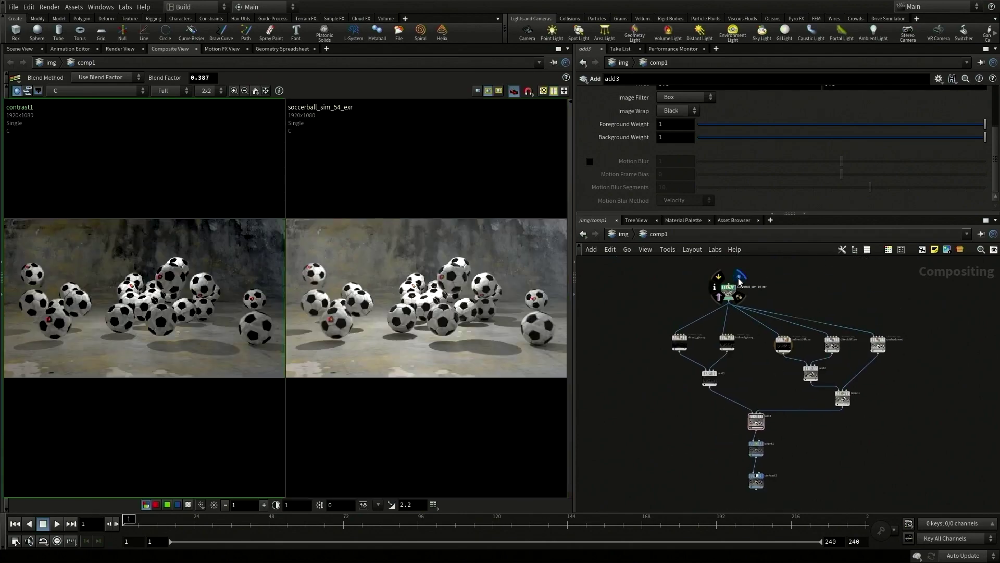
pyautogui.click(739, 288)
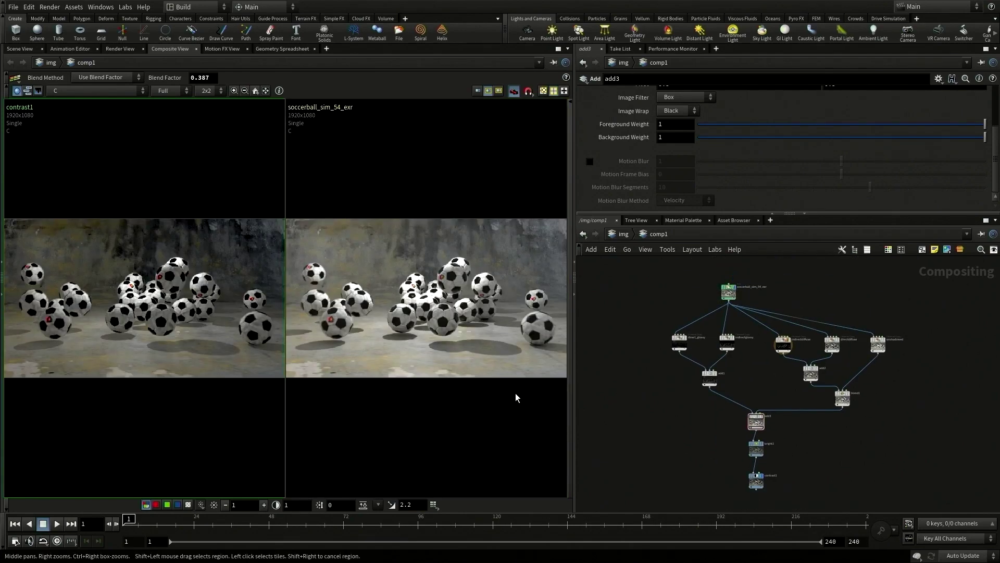
pyautogui.click(558, 49)
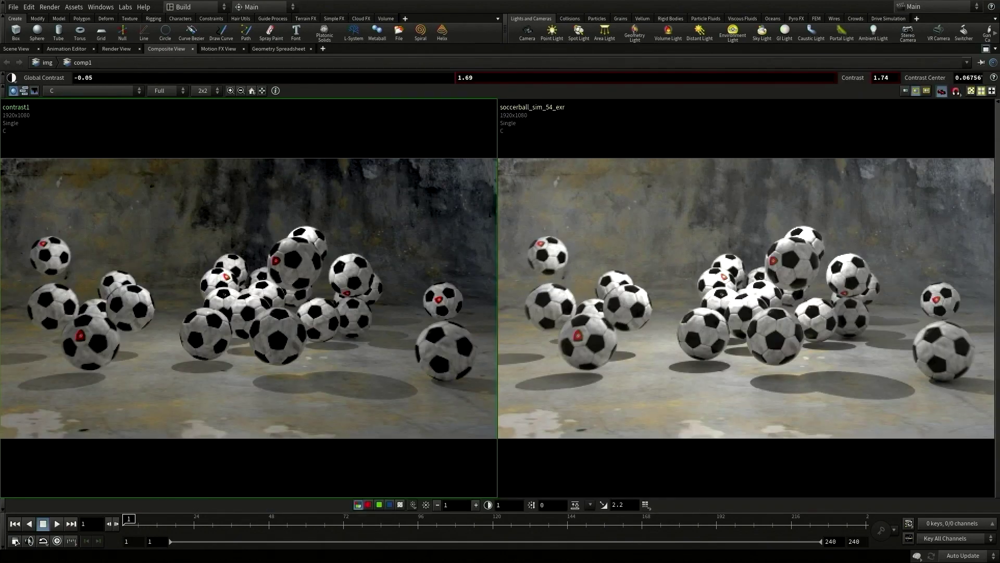
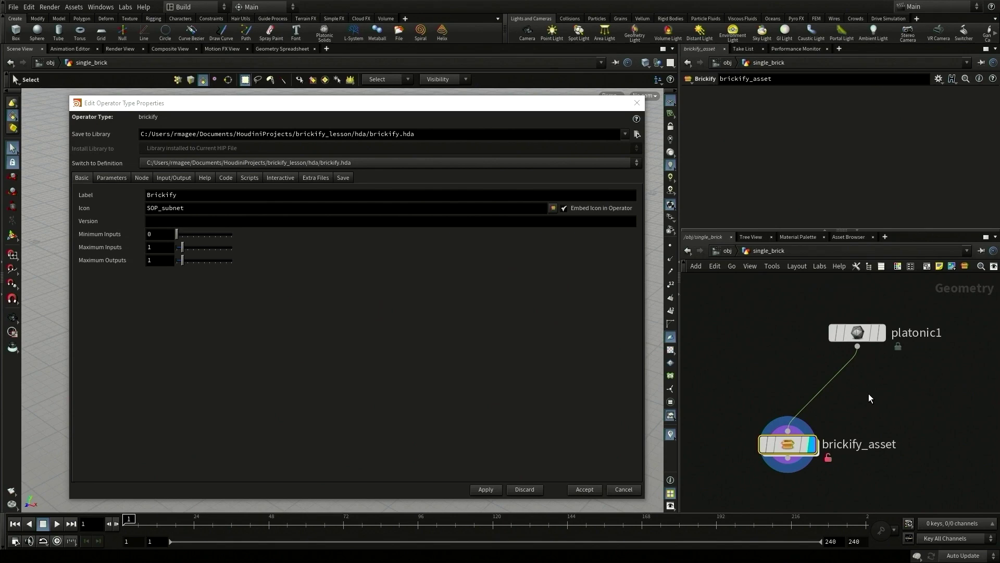
# - Inside brickify_asset, promote switch1's Select Input to the root of the asset's parameters and apply the change
pyautogui.doubleClick(789, 444)
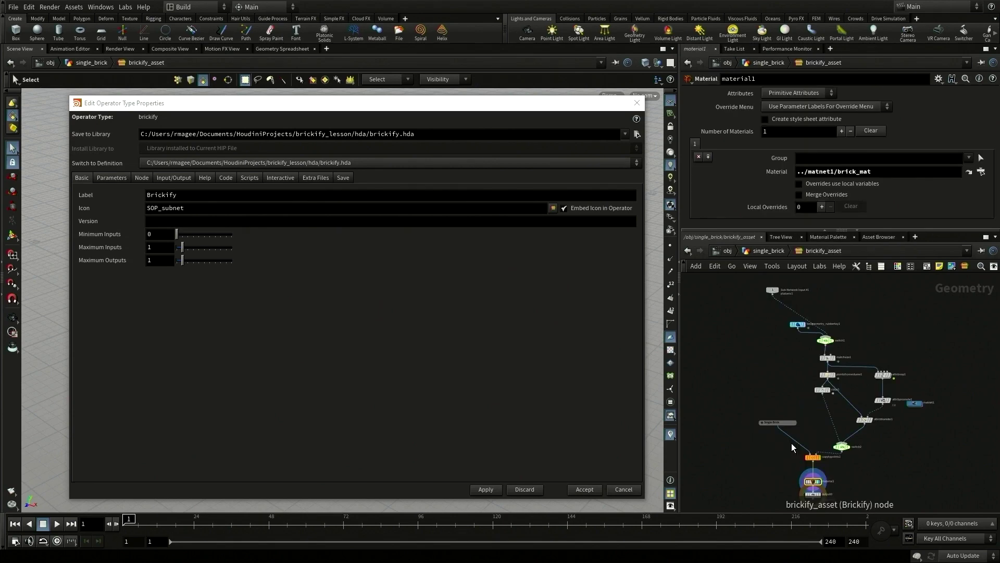
pyautogui.click(826, 342)
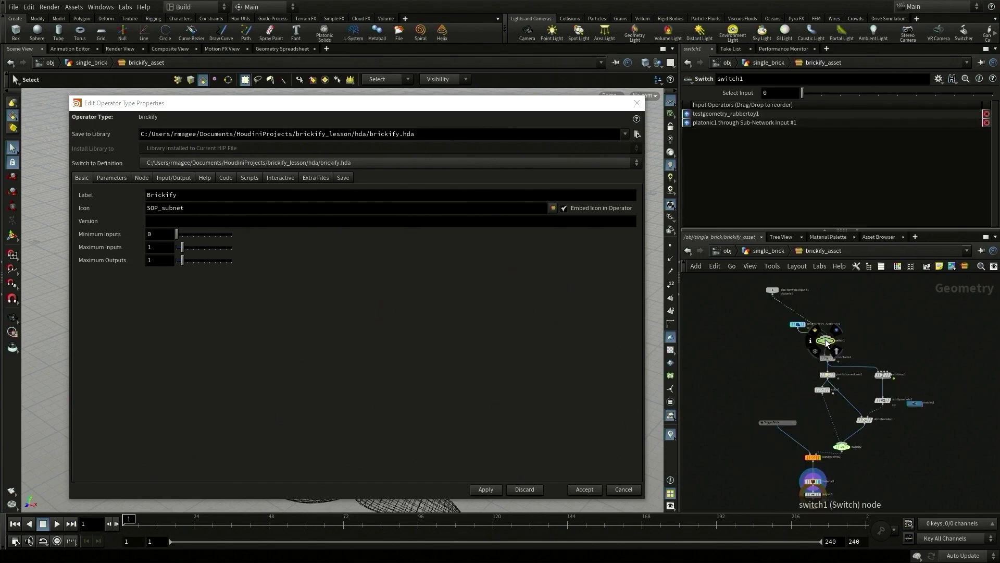
pyautogui.click(124, 178)
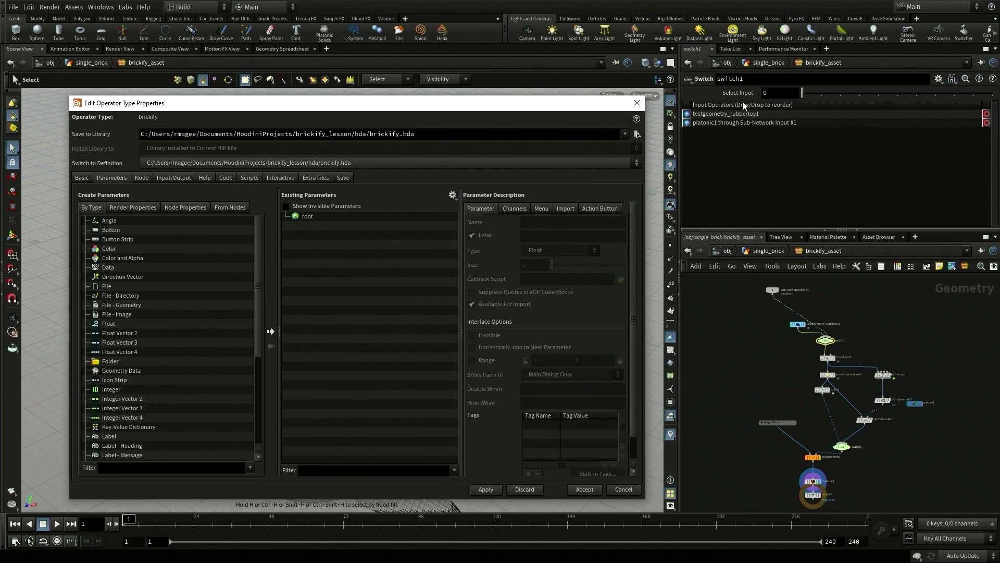
pyautogui.moveTo(738, 92); pyautogui.dragTo(301, 220)
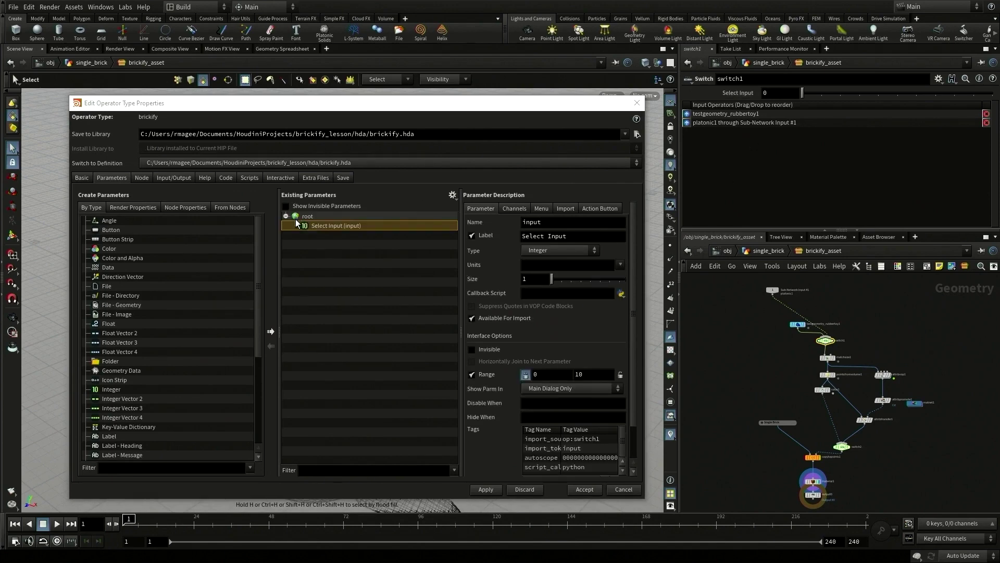
pyautogui.click(486, 489)
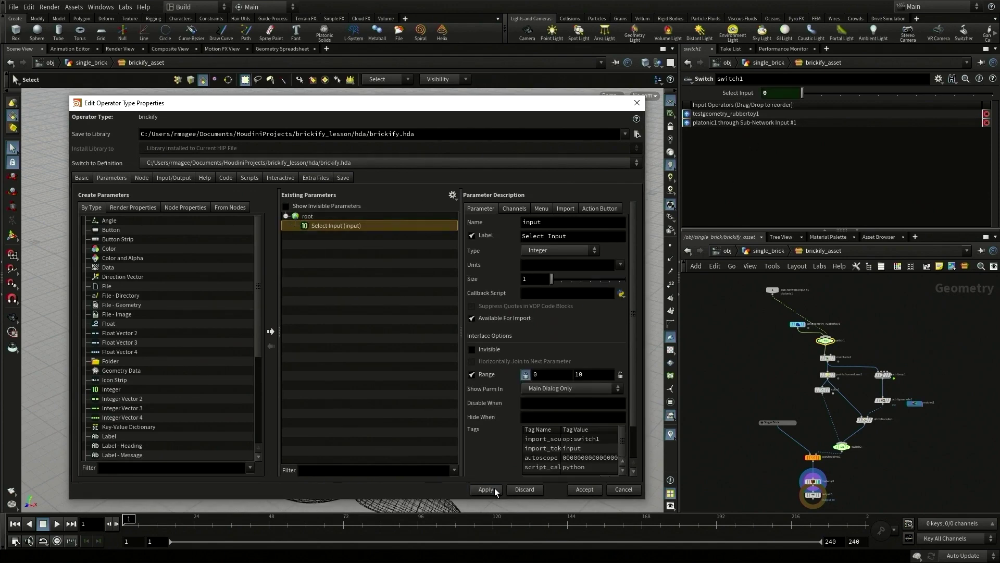
# - Open brickify_asset's parameters in a small floating window over the network and check its Select Input slider beside the model
pyautogui.rightClick(812, 253)
pyautogui.moveTo(855, 338)
pyautogui.click(932, 341)
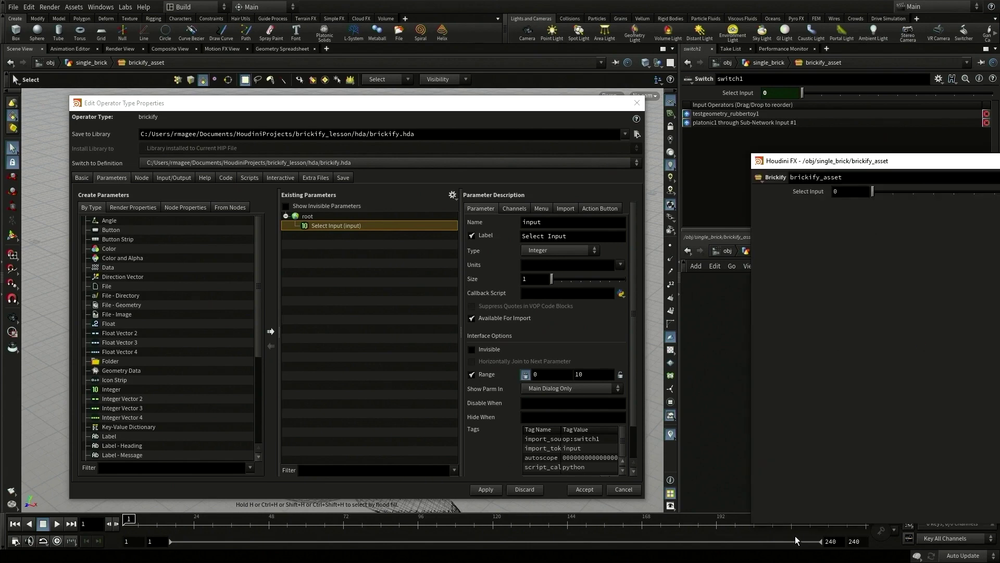
pyautogui.moveTo(751, 527); pyautogui.dragTo(828, 252)
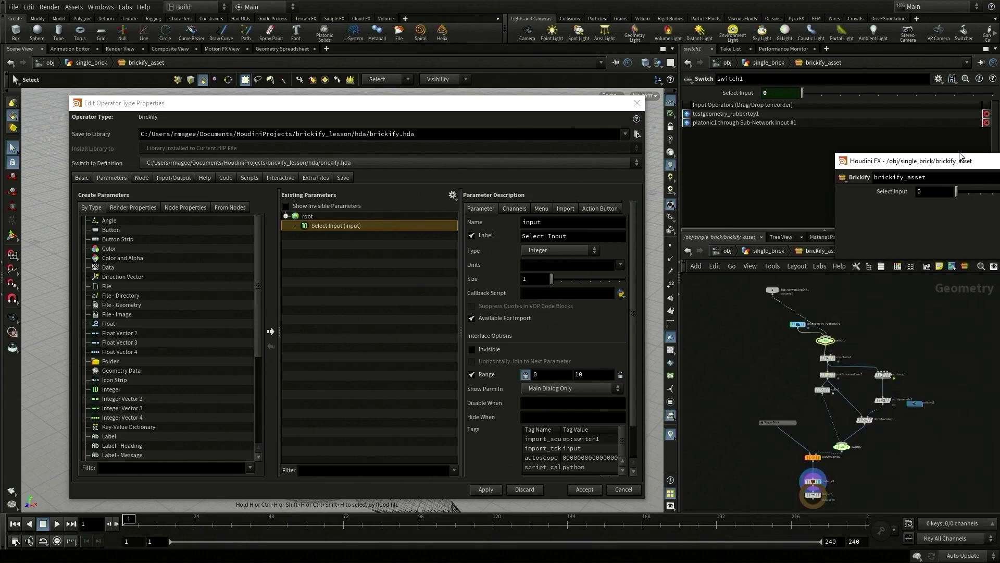
pyautogui.moveTo(978, 161); pyautogui.dragTo(853, 290)
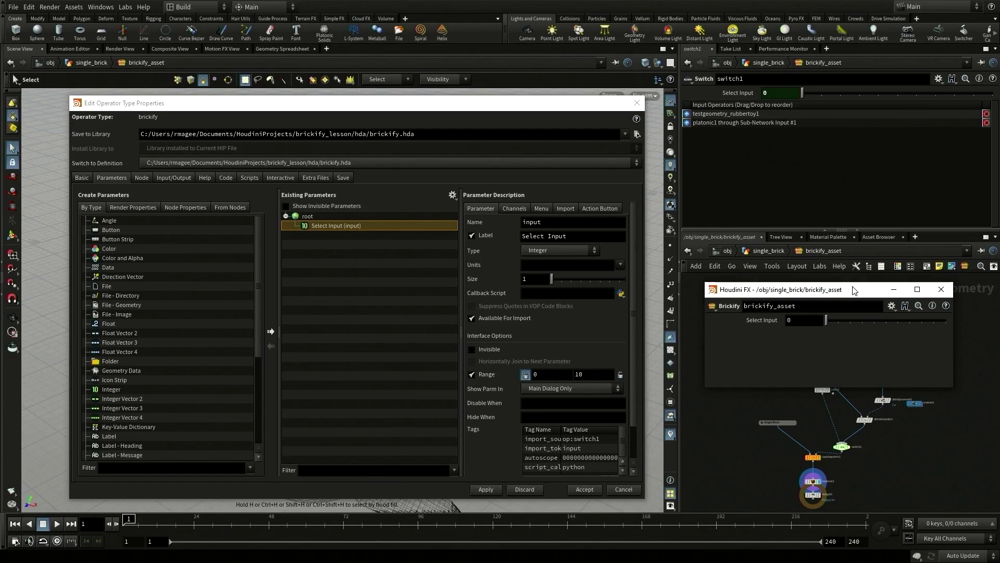
pyautogui.moveTo(543, 103); pyautogui.dragTo(583, 562)
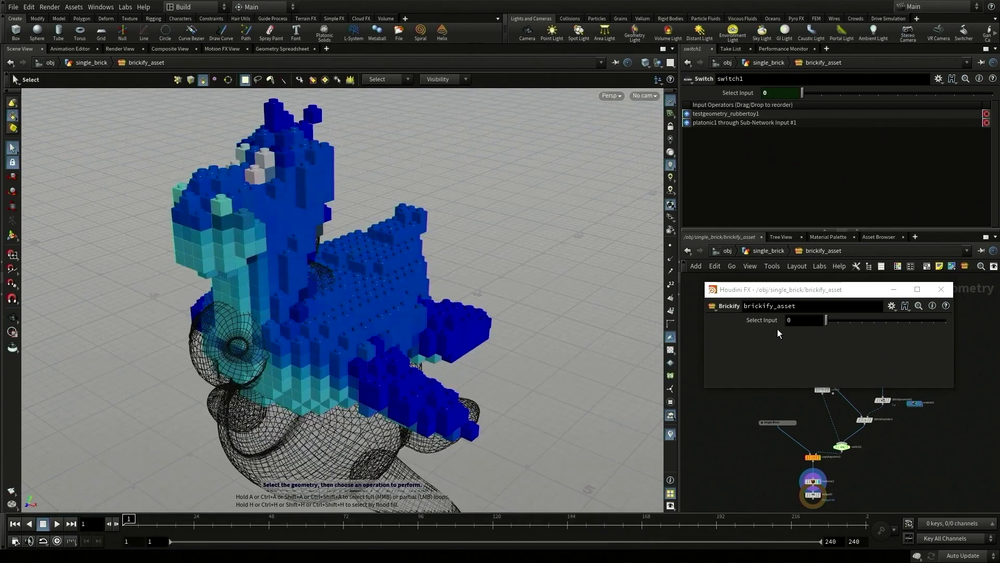
pyautogui.moveTo(827, 321)
pyautogui.mouseDown()
pyautogui.moveTo(836, 318)
pyautogui.moveTo(826, 320)
pyautogui.mouseUp()
pyautogui.moveTo(521, 534); pyautogui.dragTo(557, 107)
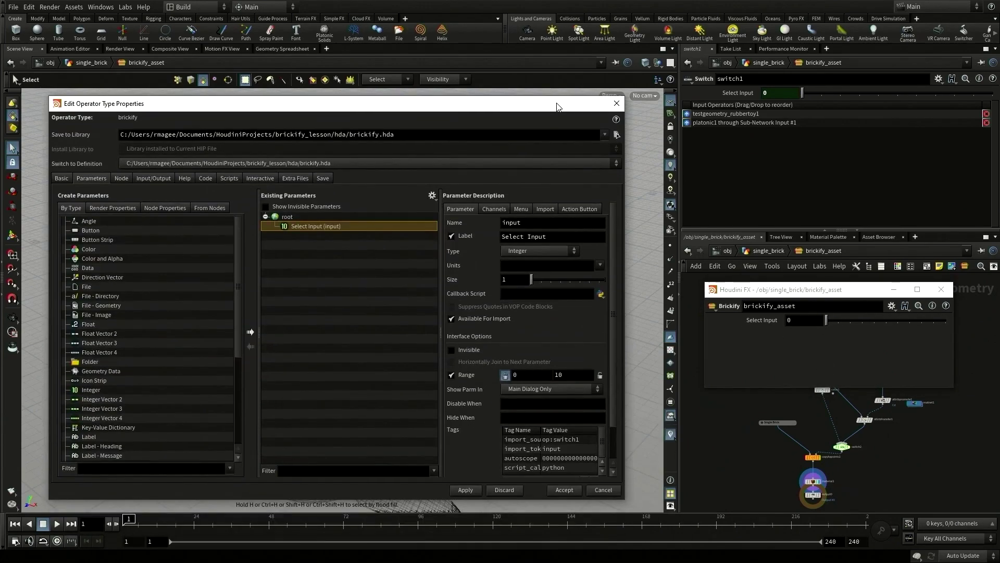
# - Rename the promoted Select Input parameter to shape with the label Shape
pyautogui.doubleClick(323, 225)
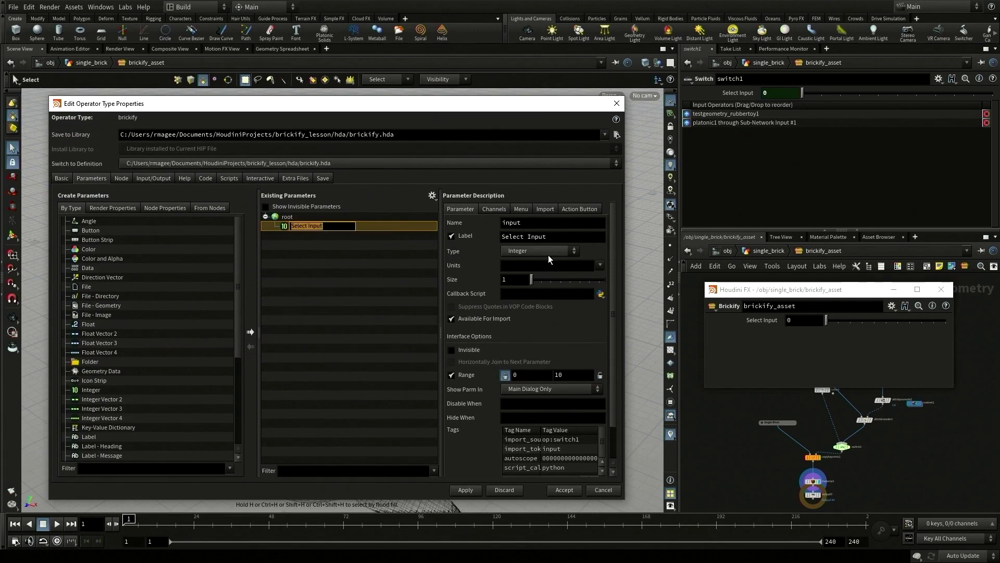
pyautogui.doubleClick(515, 223)
pyautogui.write('shape')
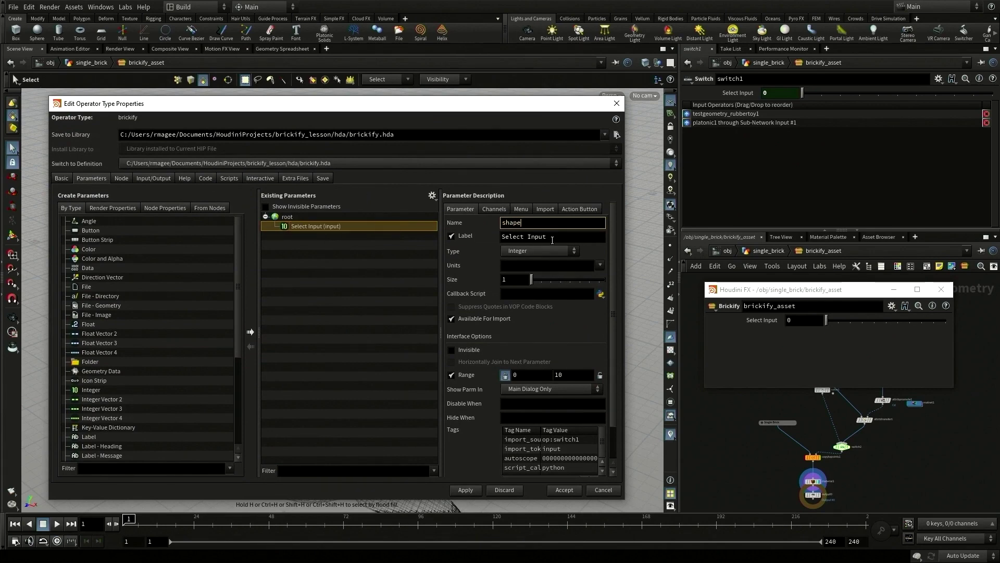
pyautogui.press('Tab')
pyautogui.write('Shape')
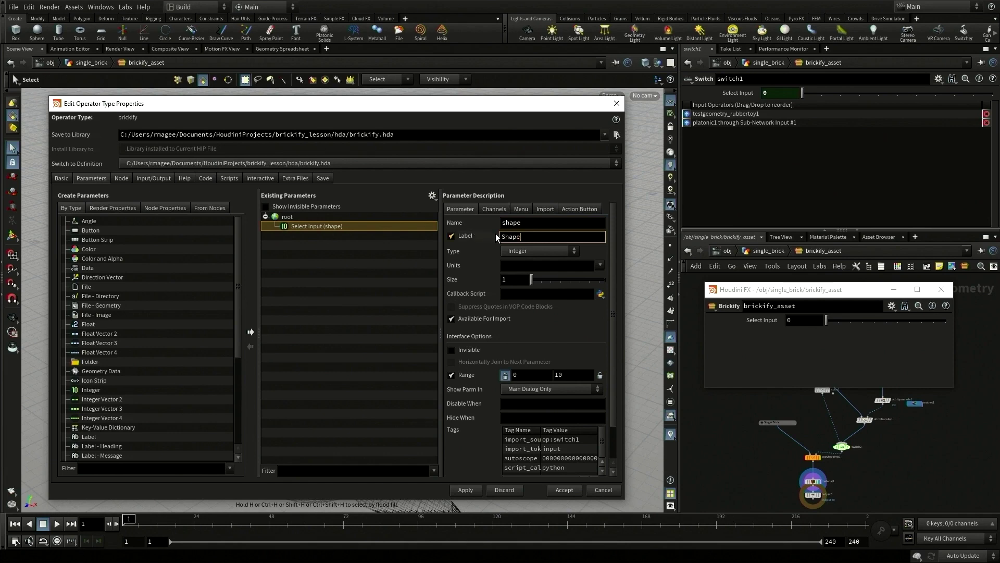
# - Give the Shape parameter a menu with items 0 Rubber Toy and 1 Custom Shape, and apply it to the asset
pyautogui.click(520, 209)
pyautogui.click(451, 223)
pyautogui.click(472, 262)
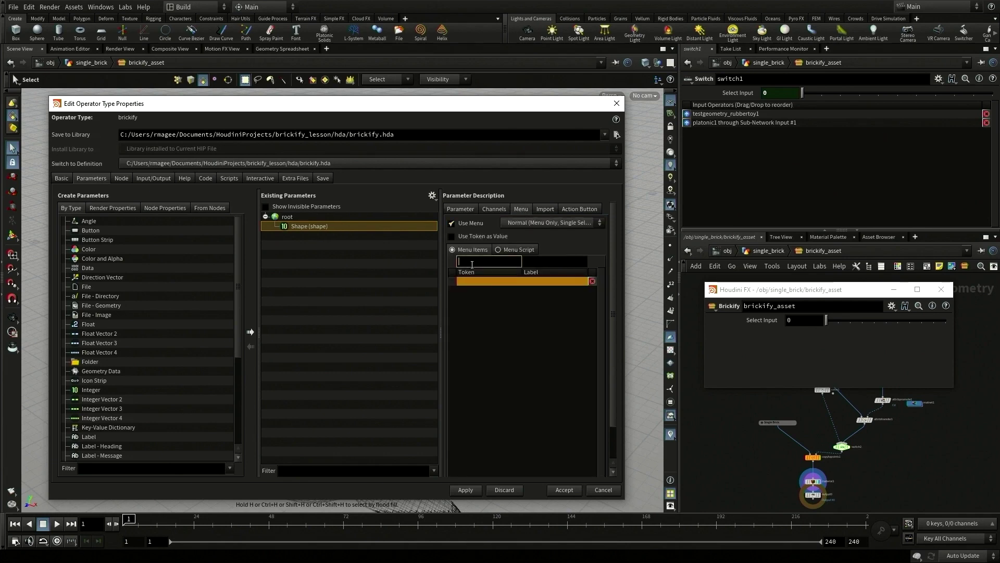
pyautogui.write('0')
pyautogui.press('Tab')
pyautogui.write('Rubber Toy')
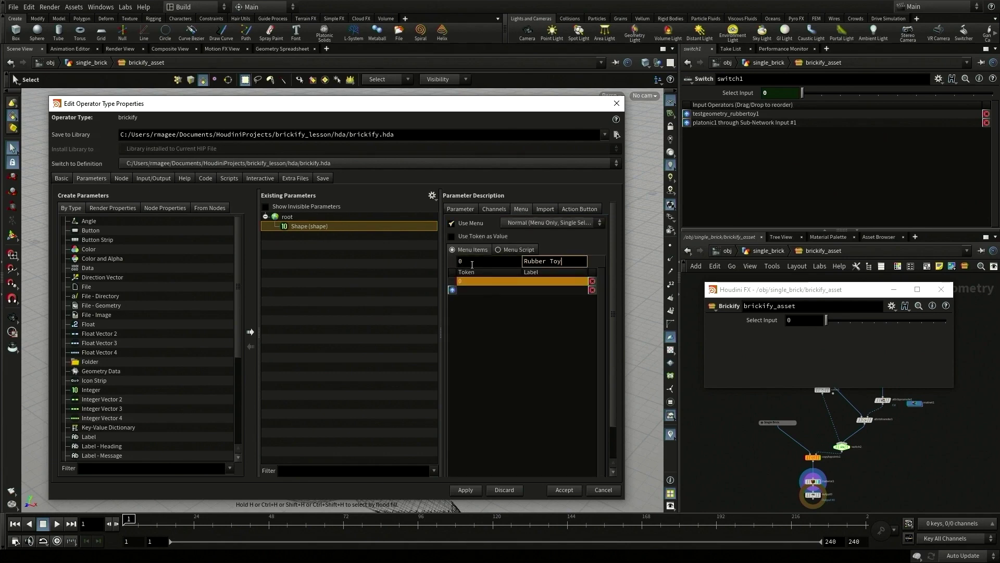
pyautogui.press('Return')
pyautogui.click(472, 263)
pyautogui.write('1')
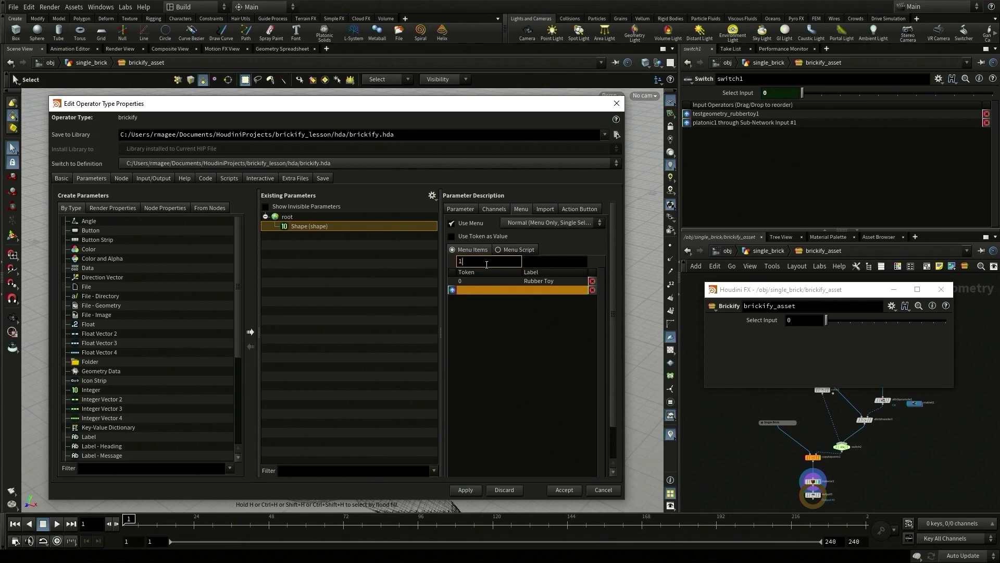
pyautogui.press('Tab')
pyautogui.write('Custom Shape')
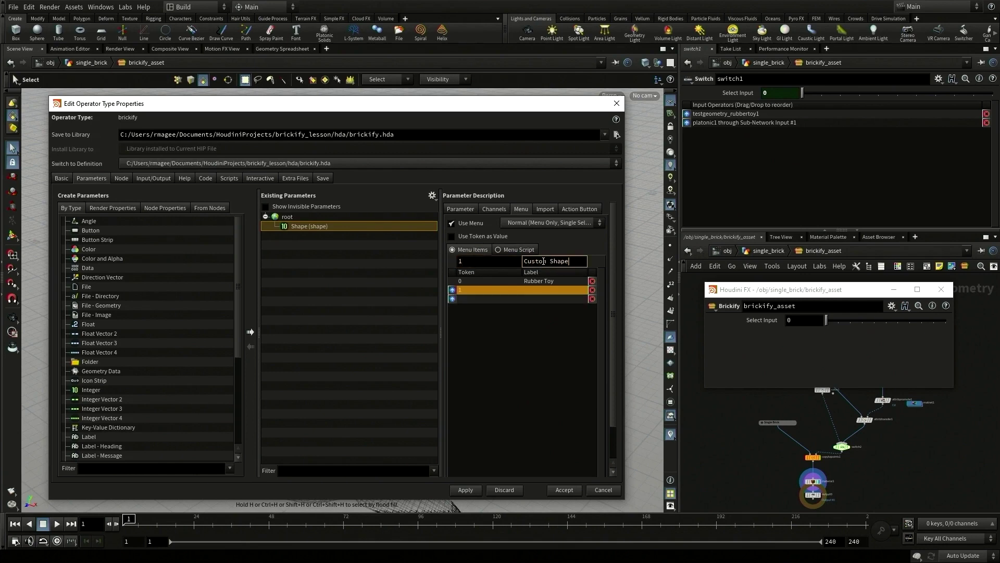
pyautogui.press('Return')
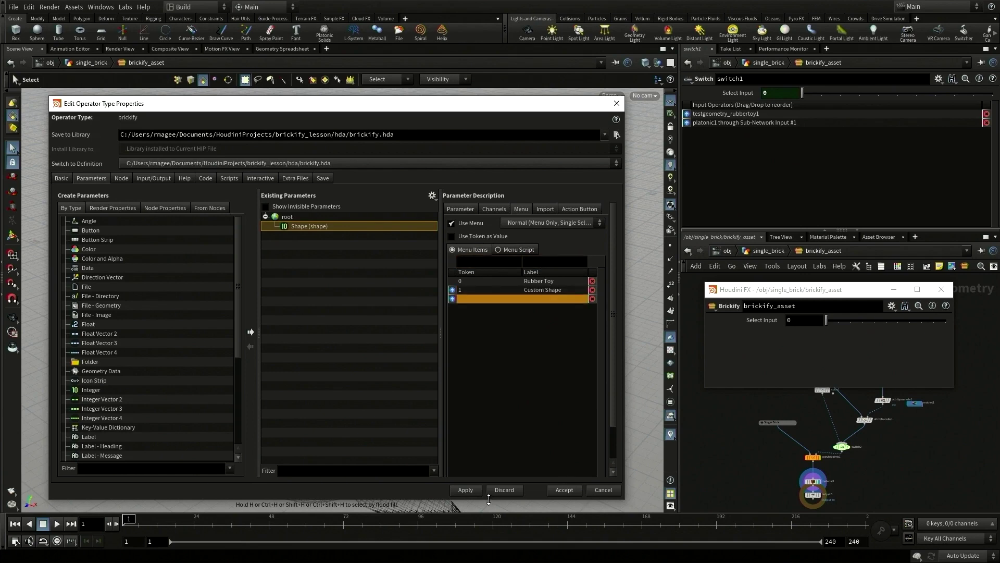
pyautogui.click(465, 490)
# - Test the asset's Shape menu by switching between its options, ending on Rubber Toy
pyautogui.moveTo(467, 98); pyautogui.dragTo(489, 98)
pyautogui.click(802, 320)
pyautogui.click(800, 342)
pyautogui.click(799, 319)
pyautogui.click(806, 331)
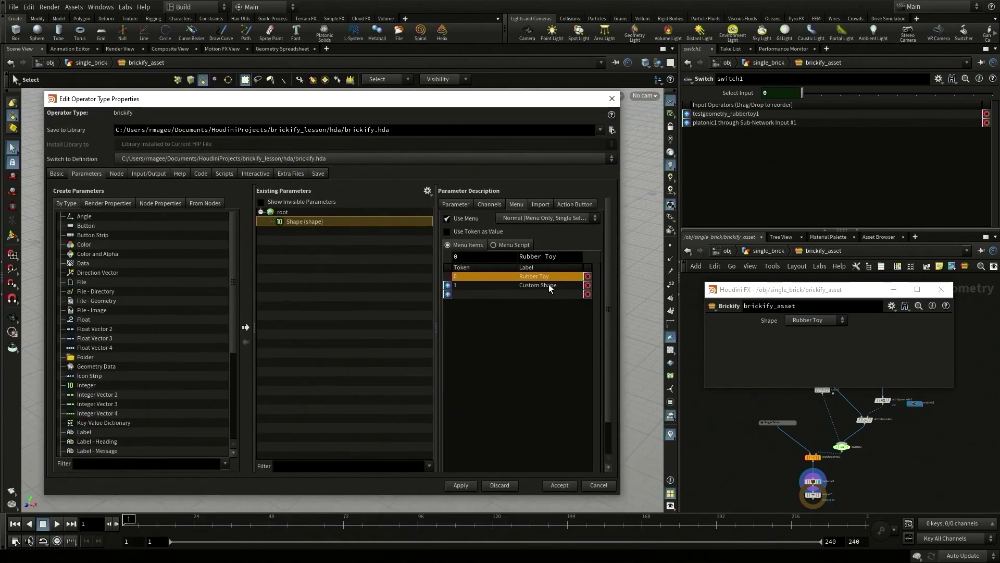
# - Promote switch2's Select Input to the root of the asset's parameters and select the new parameter
pyautogui.click(863, 475)
pyautogui.press('space')
pyautogui.moveTo(863, 474); pyautogui.dragTo(885, 464, button='right')
pyautogui.click(819, 417)
pyautogui.moveTo(738, 93); pyautogui.dragTo(292, 215)
pyautogui.click(313, 230)
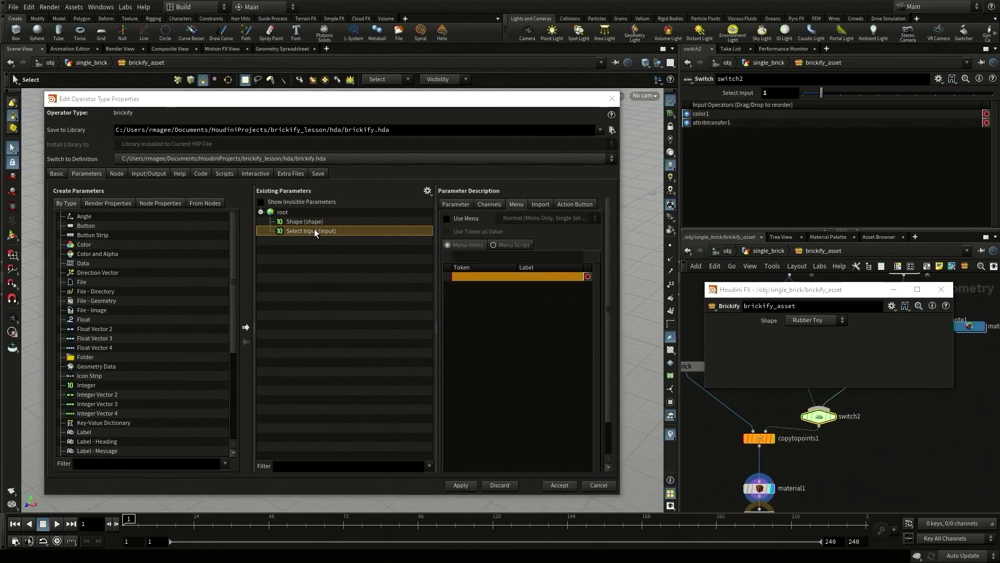
# - Rename the parameter promoted from switch2 to look with the label Look
pyautogui.click(451, 204)
pyautogui.moveTo(522, 218); pyautogui.dragTo(482, 205)
pyautogui.write('look')
pyautogui.press('Tab')
pyautogui.write('Look')
pyautogui.press('Return')
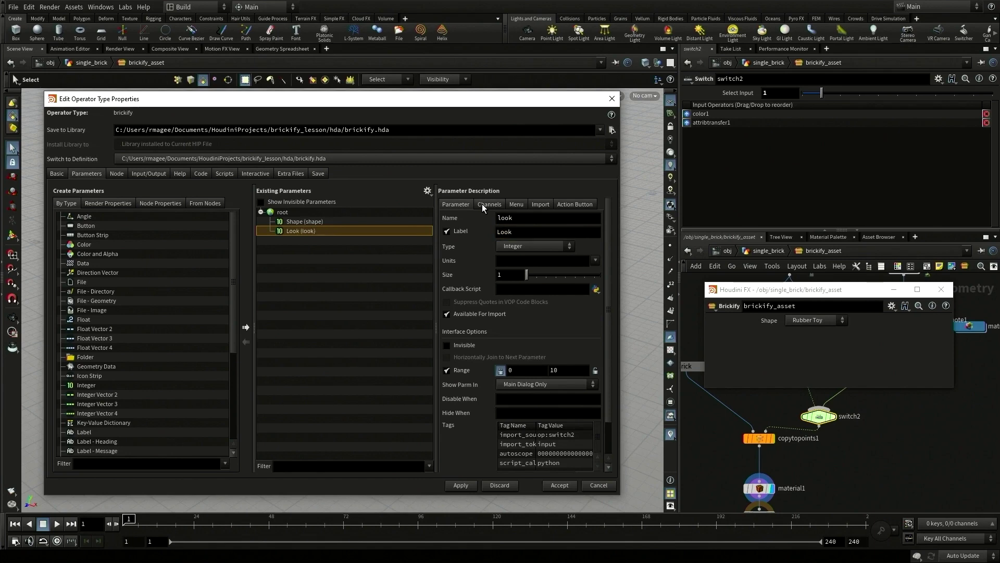
# - Give the Look parameter a menu with items 0 Color and 1 Texture Map, and apply it to the asset
pyautogui.click(514, 205)
pyautogui.click(449, 219)
pyautogui.click(474, 254)
pyautogui.write('0')
pyautogui.press('Tab')
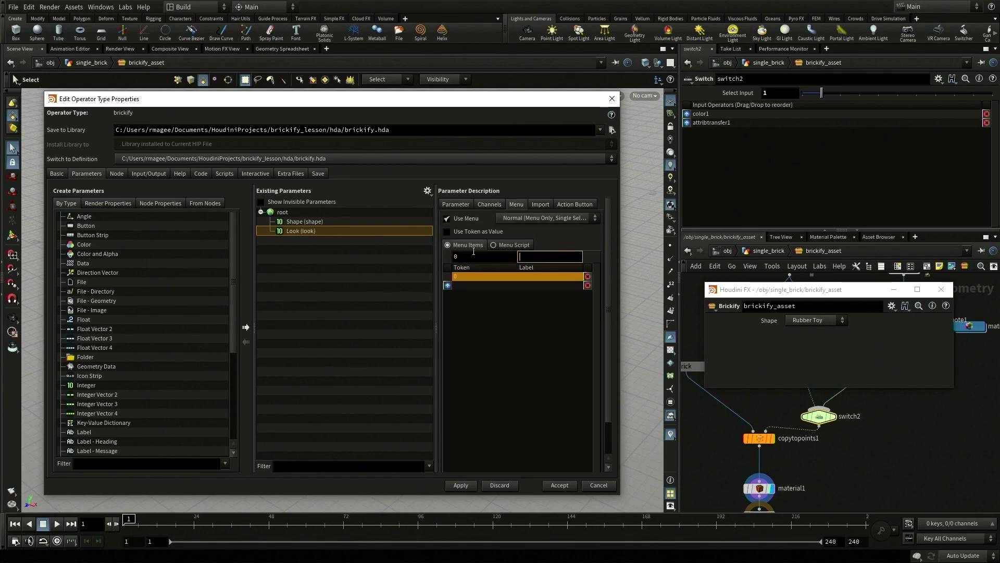
pyautogui.write('Color')
pyautogui.press('Tab')
pyautogui.write('1')
pyautogui.press('Tab')
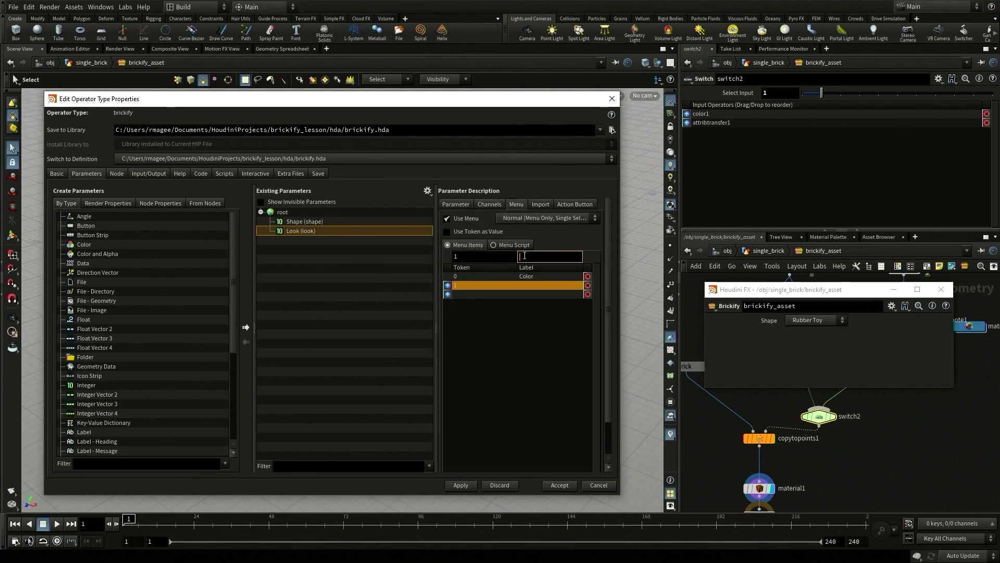
pyautogui.write('Texture Map')
pyautogui.press('Return')
pyautogui.click(460, 485)
# - Uncover the brick model and test the asset's Look menu by switching between Color and Texture Map
pyautogui.moveTo(407, 100); pyautogui.dragTo(469, 560)
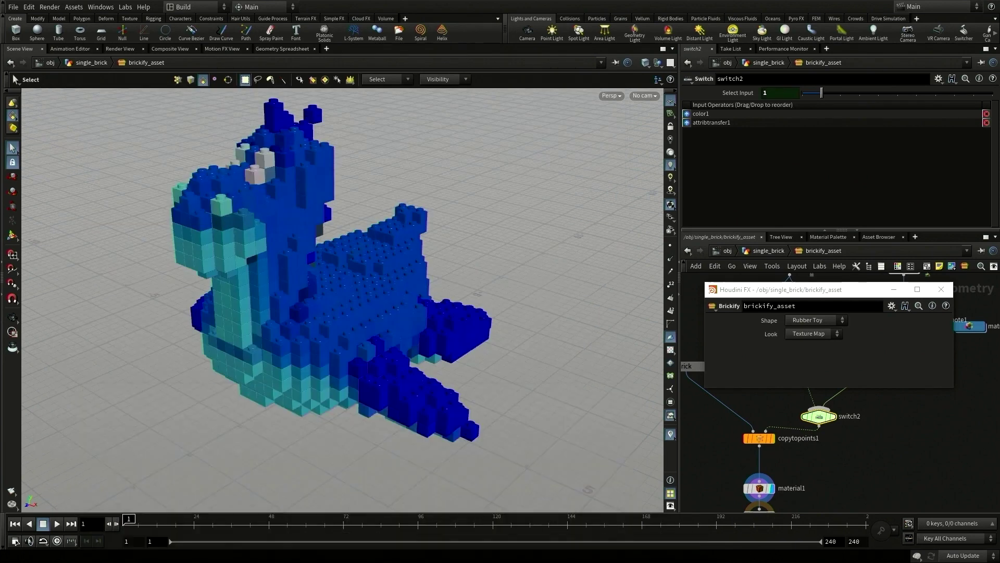
pyautogui.click(808, 334)
pyautogui.click(805, 346)
pyautogui.click(804, 334)
pyautogui.click(806, 356)
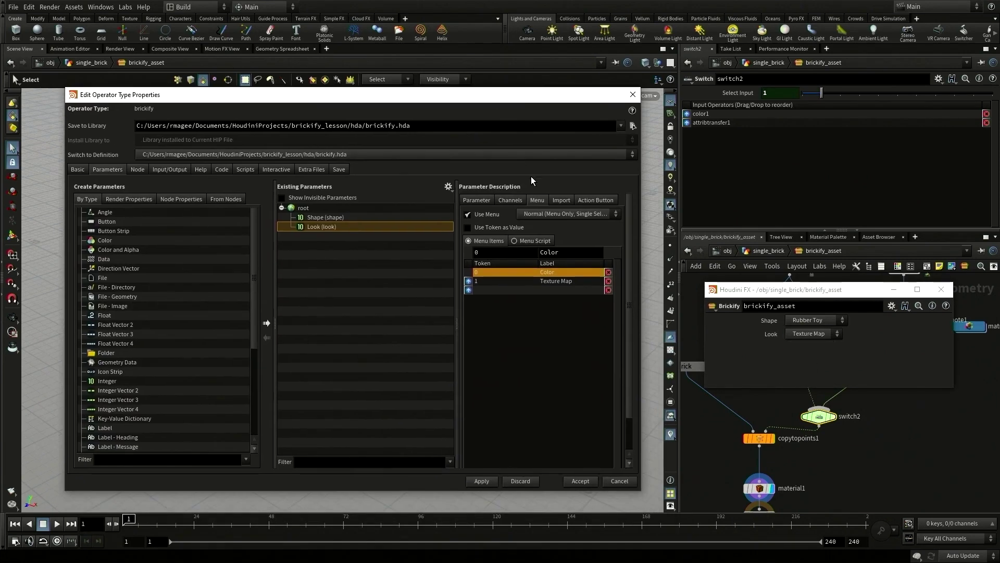
# - Set the Look parameter's channel default to 0 and apply it to the asset
pyautogui.click(510, 200)
pyautogui.click(481, 484)
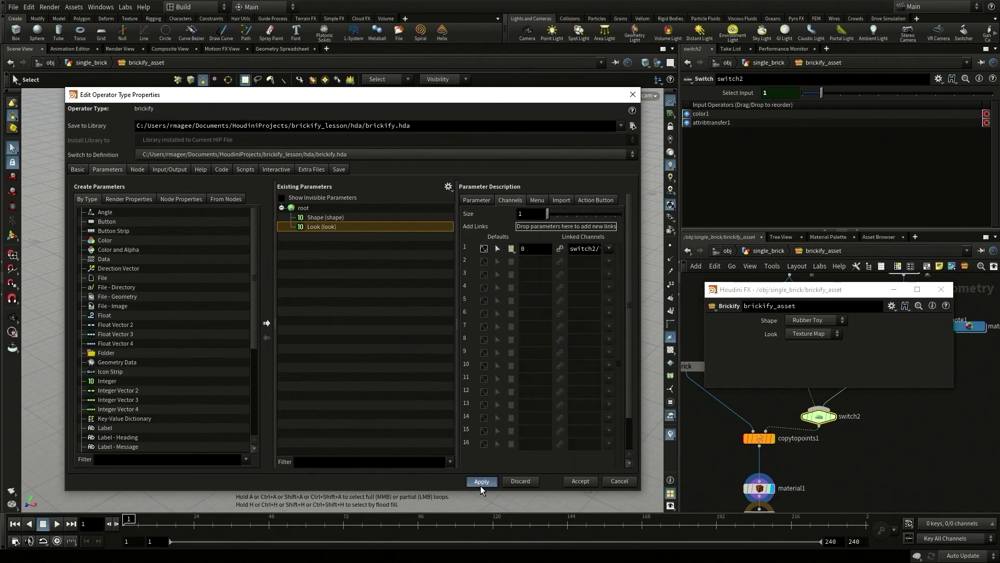
# - Promote color1's Color parameter to the root of the asset's parameters and apply the change
pyautogui.moveTo(829, 393); pyautogui.dragTo(881, 496, button='middle')
pyautogui.click(832, 430)
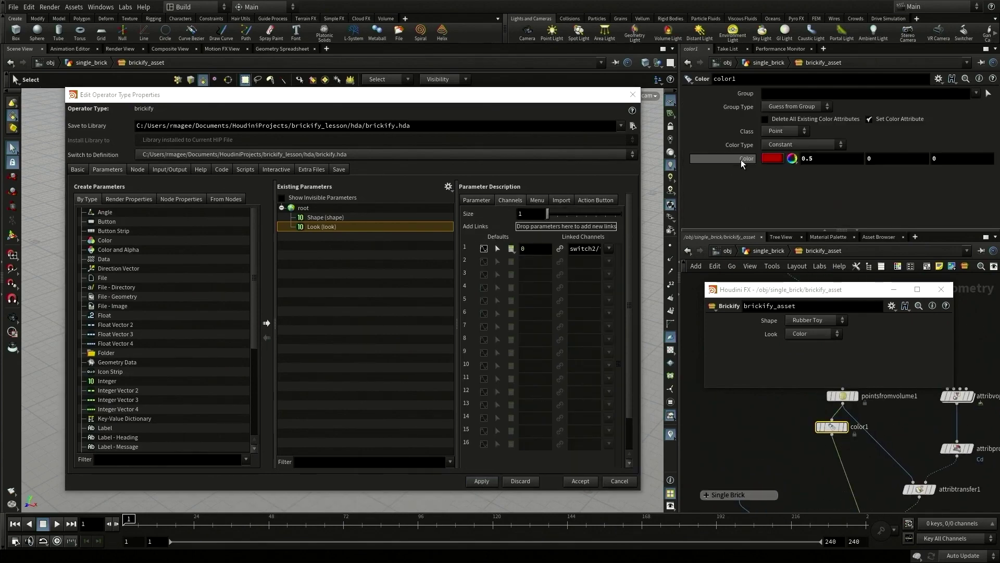
pyautogui.moveTo(747, 158); pyautogui.dragTo(311, 206)
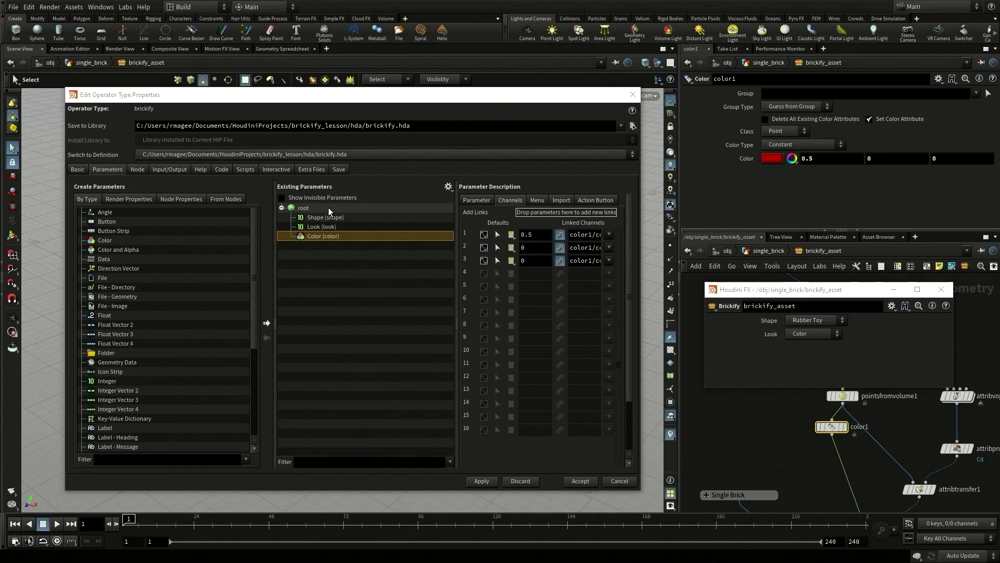
pyautogui.click(484, 482)
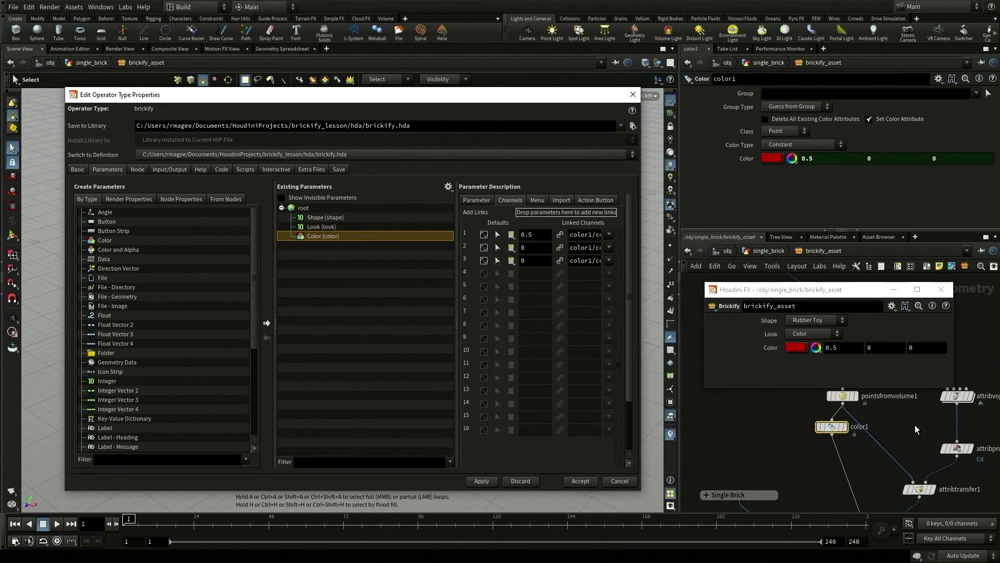
# - Promote attribvop1's Texture Map parameter to the root of the asset's parameters, set its default to Mandril.pic, and apply the change
pyautogui.moveTo(916, 427); pyautogui.dragTo(806, 468, button='middle')
pyautogui.click(848, 436)
pyautogui.scroll(-3, 794, 190)
pyautogui.moveTo(740, 227); pyautogui.dragTo(313, 208)
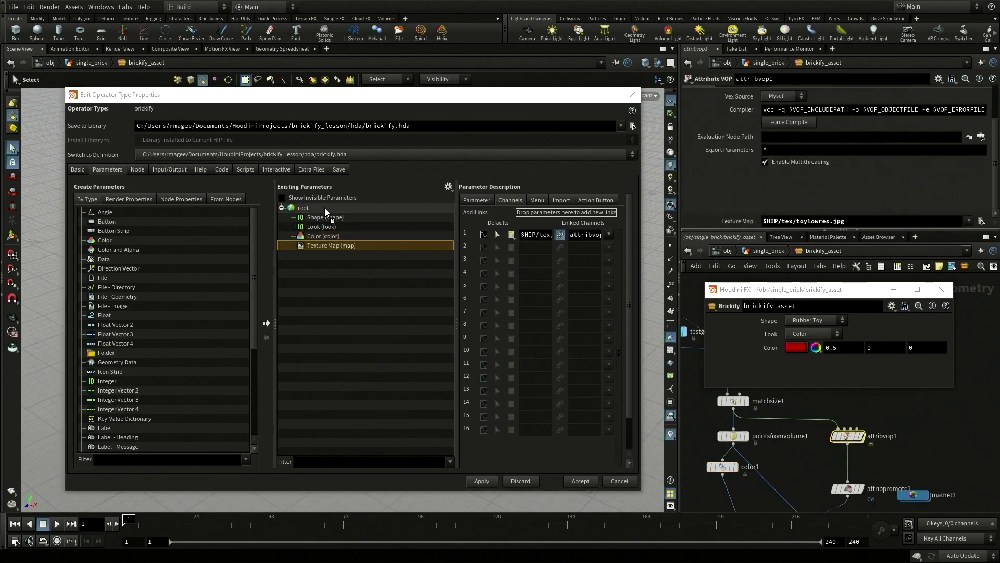
pyautogui.click(481, 482)
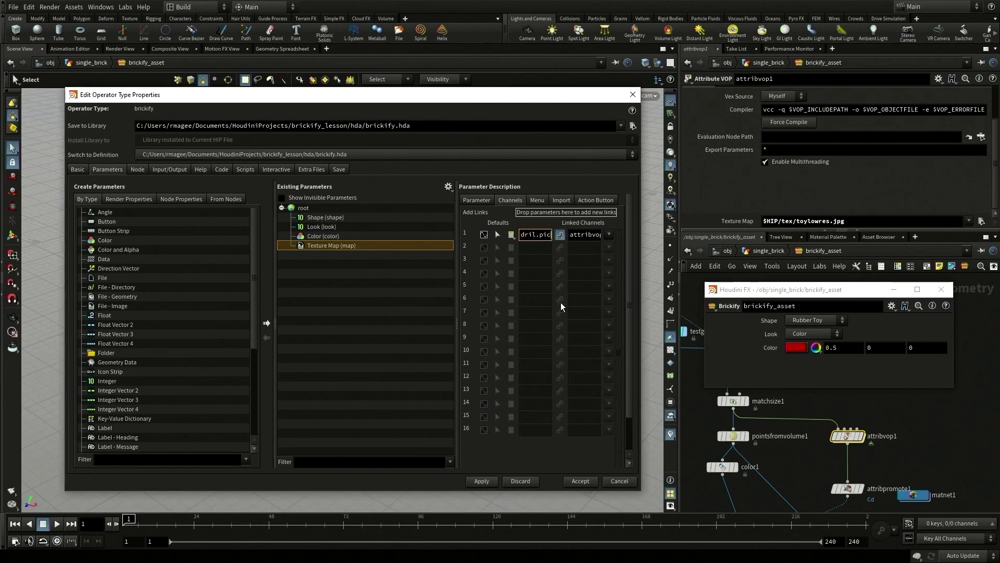
pyautogui.click(482, 482)
# - Uncover the brick model and switch the asset's Look to Texture Map and back to Color to test the promoted parameters
pyautogui.moveTo(562, 97); pyautogui.dragTo(519, 115)
pyautogui.click(813, 333)
pyautogui.click(813, 356)
pyautogui.click(814, 334)
pyautogui.click(812, 344)
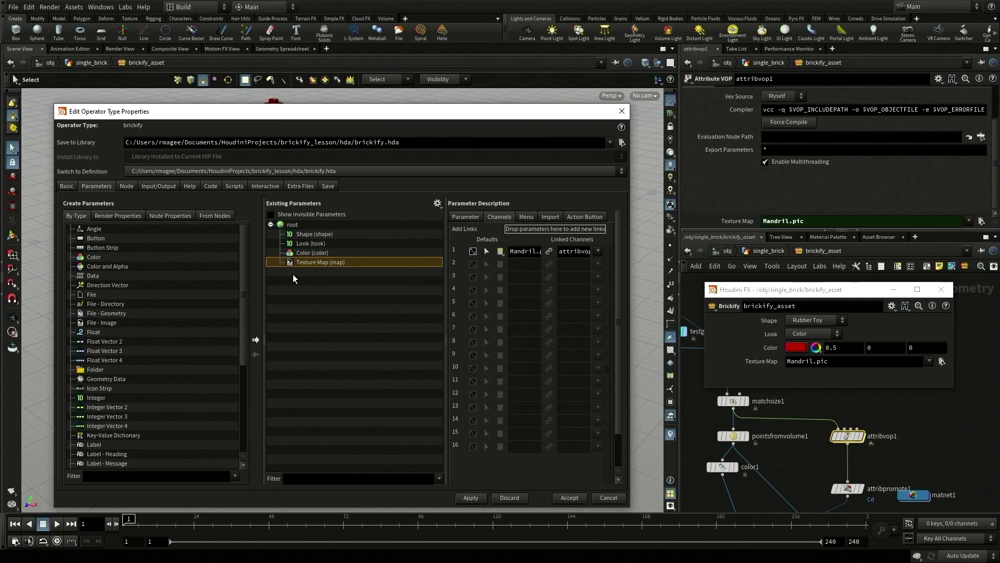
# - Set the Color parameter's Disable When condition to { look != 0 }
pyautogui.click(312, 252)
pyautogui.click(468, 216)
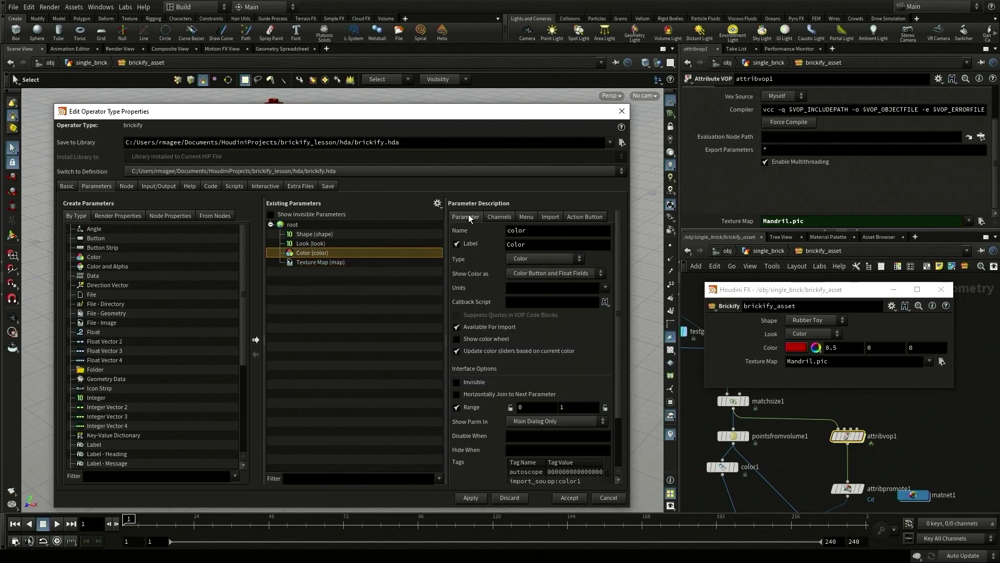
pyautogui.click(521, 437)
pyautogui.write('{ look != 0 }')
pyautogui.press('Return')
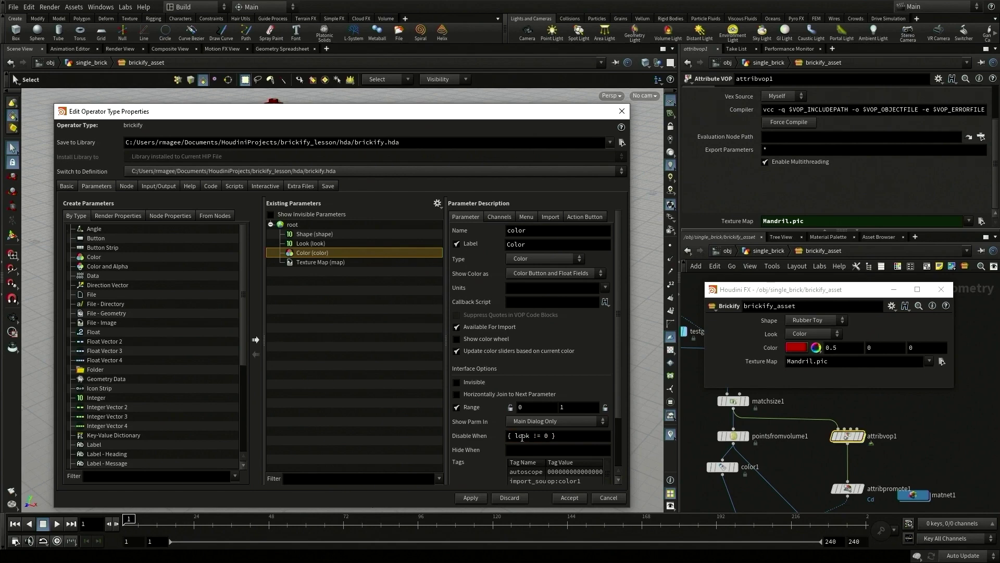
# - Copy Color's disable condition to the Texture Map parameter, change it to { look != 1 }, and apply the change
pyautogui.moveTo(558, 436); pyautogui.dragTo(504, 436)
pyautogui.hotkey('ctrl', 'c')
pyautogui.click(333, 263)
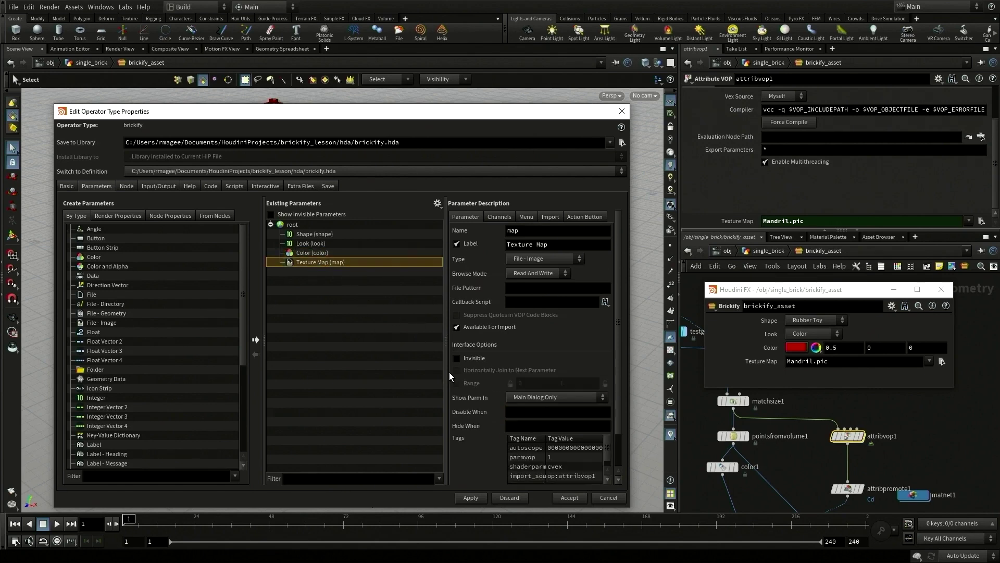
pyautogui.click(516, 413)
pyautogui.hotkey('ctrl', 'v')
pyautogui.doubleClick(546, 412)
pyautogui.write('1')
pyautogui.click(469, 498)
# - Test the disable conditions by switching Look to Texture Map and back to Color, and accept the asset's type properties
pyautogui.click(826, 337)
pyautogui.click(812, 356)
pyautogui.click(809, 336)
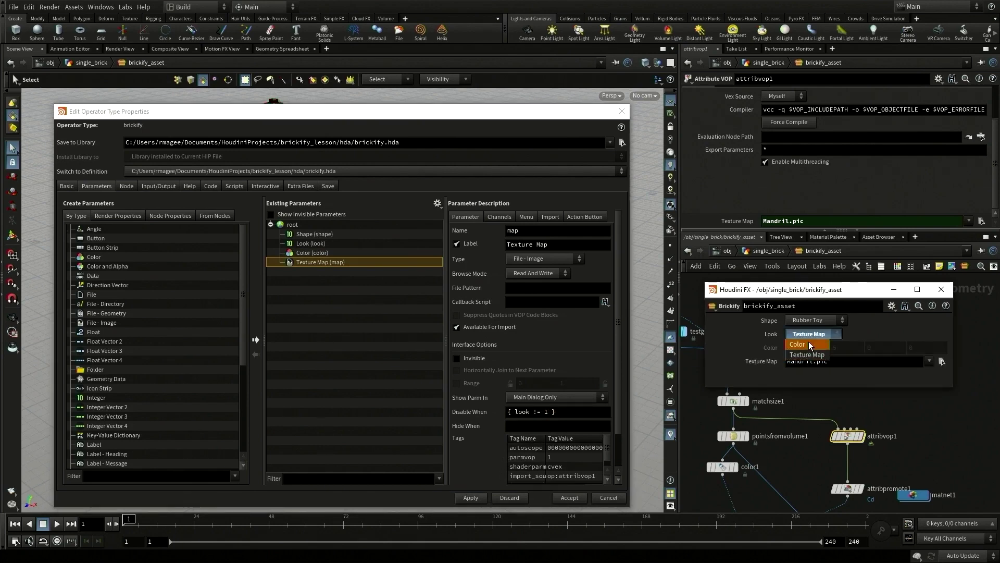
pyautogui.click(808, 344)
pyautogui.click(568, 498)
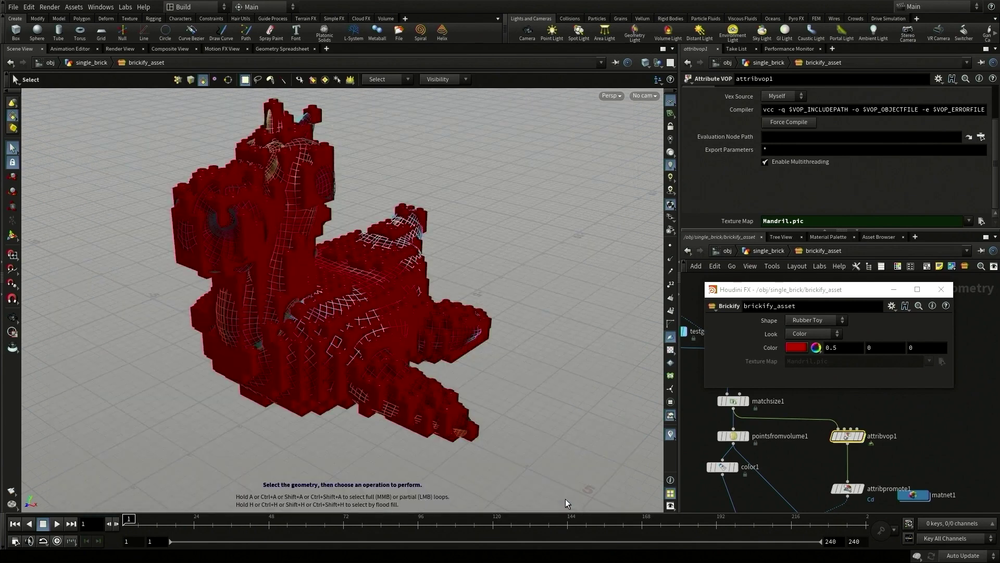
# - Close the floating parameter window, return to the single_brick level, and lock brickify_asset while saving its changes
pyautogui.click(941, 289)
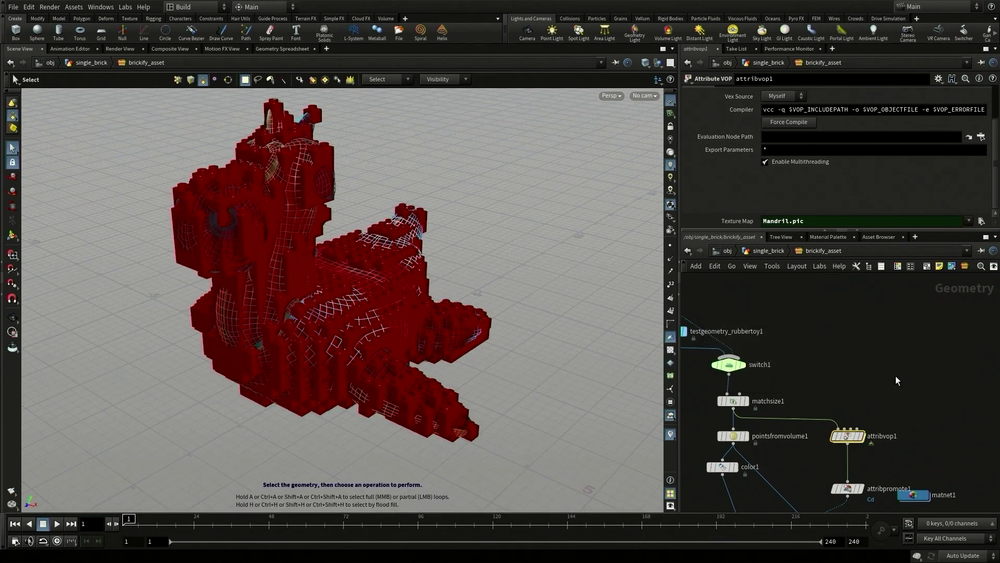
pyautogui.click(757, 254)
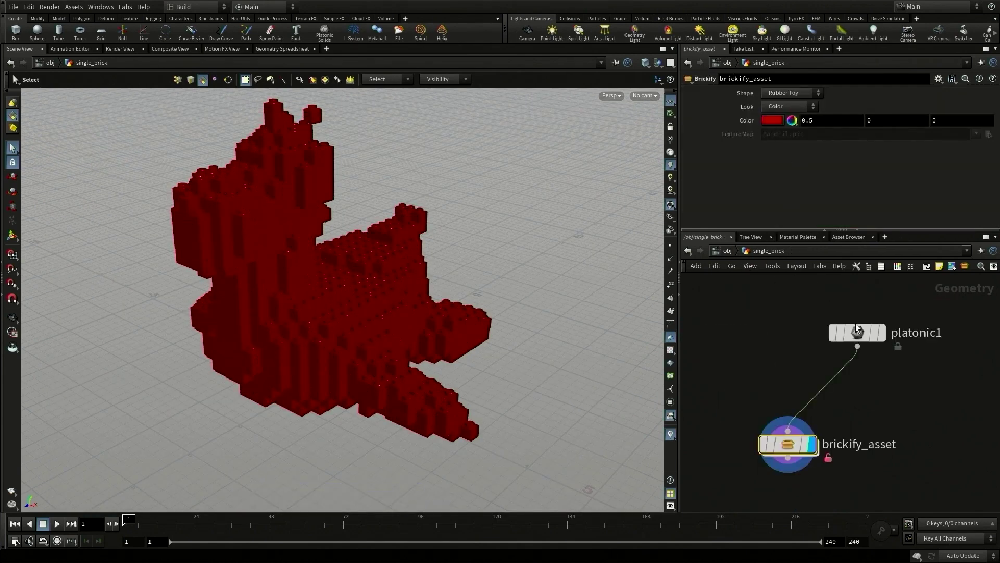
pyautogui.click(74, 7)
pyautogui.click(86, 59)
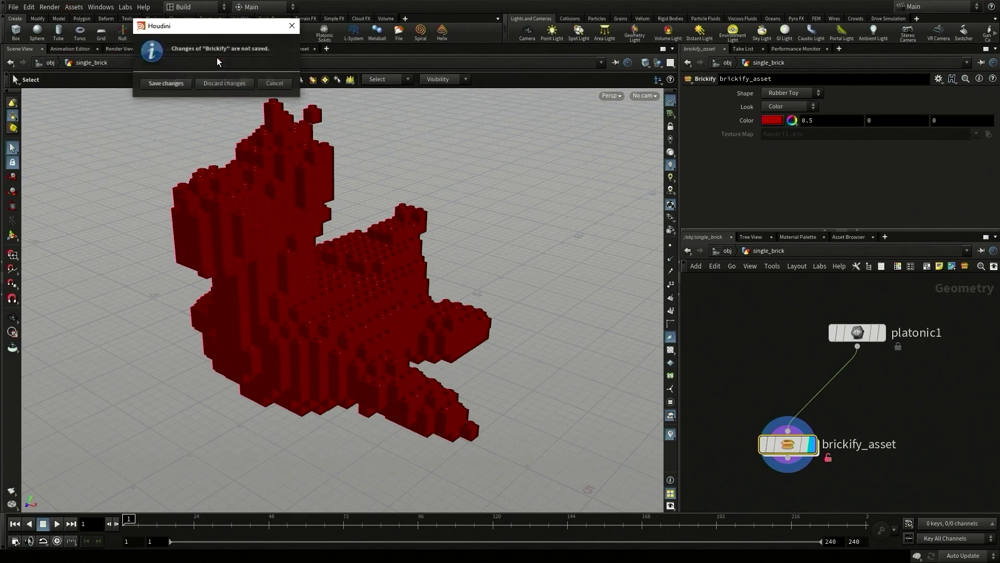
pyautogui.click(167, 83)
pyautogui.doubleClick(787, 444)
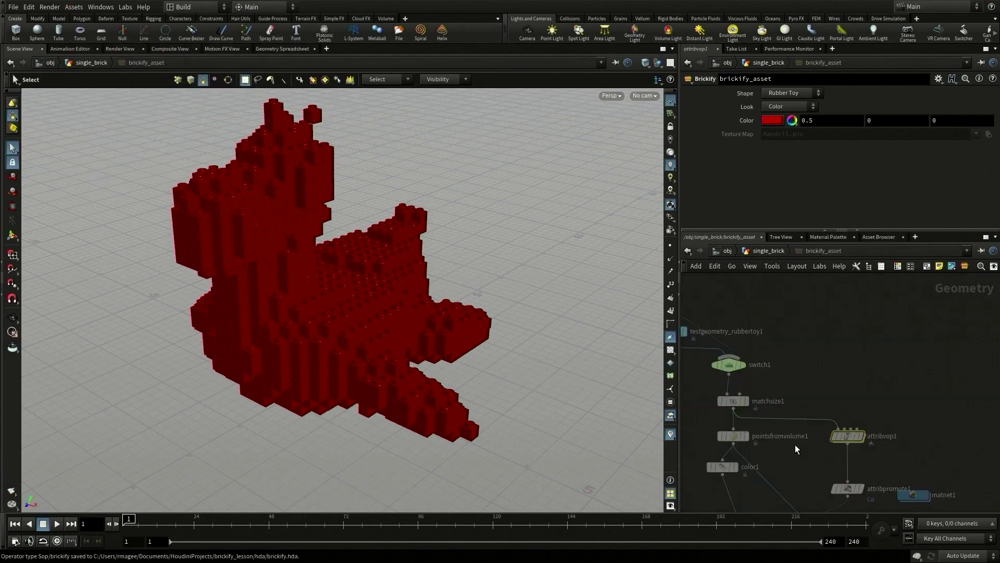
pyautogui.moveTo(882, 277); pyautogui.dragTo(884, 360)
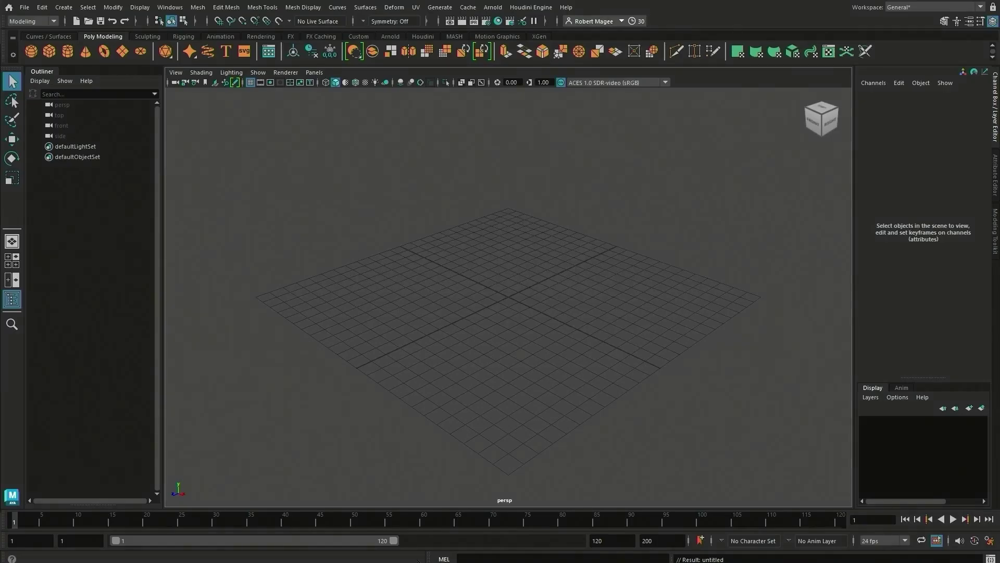
# - Switch to Maya and load brickify.hda from HoudiniProjects/brickify_lesson/hda as a Houdini Engine asset
pyautogui.click(531, 7)
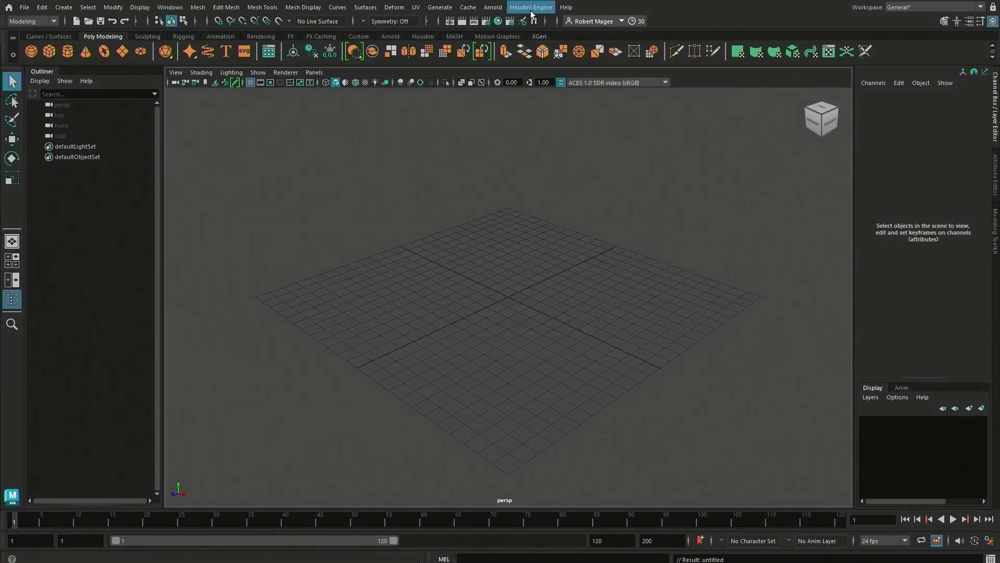
pyautogui.click(558, 127)
pyautogui.click(229, 171)
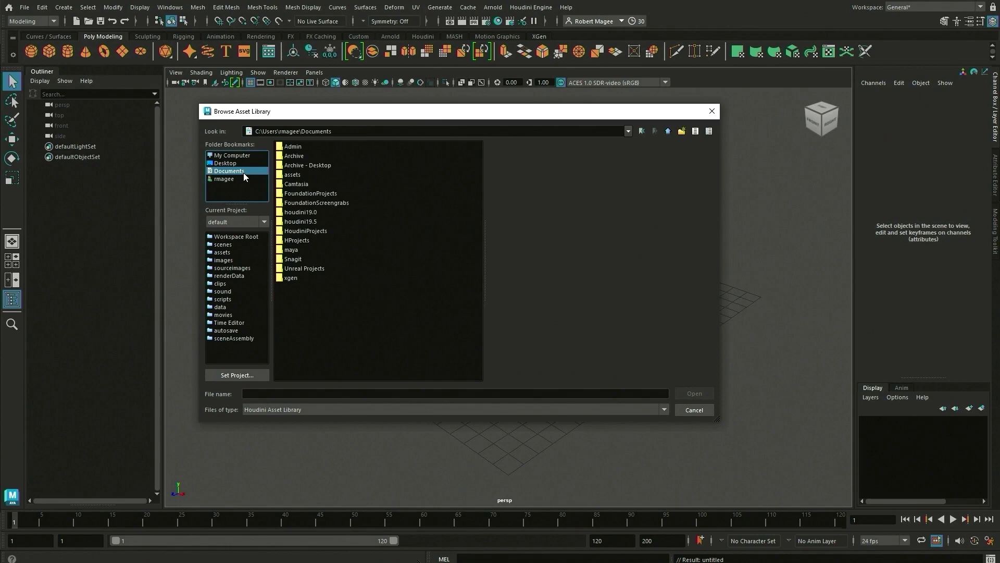
pyautogui.doubleClick(297, 230)
pyautogui.doubleClick(305, 146)
pyautogui.doubleClick(290, 212)
pyautogui.click(299, 156)
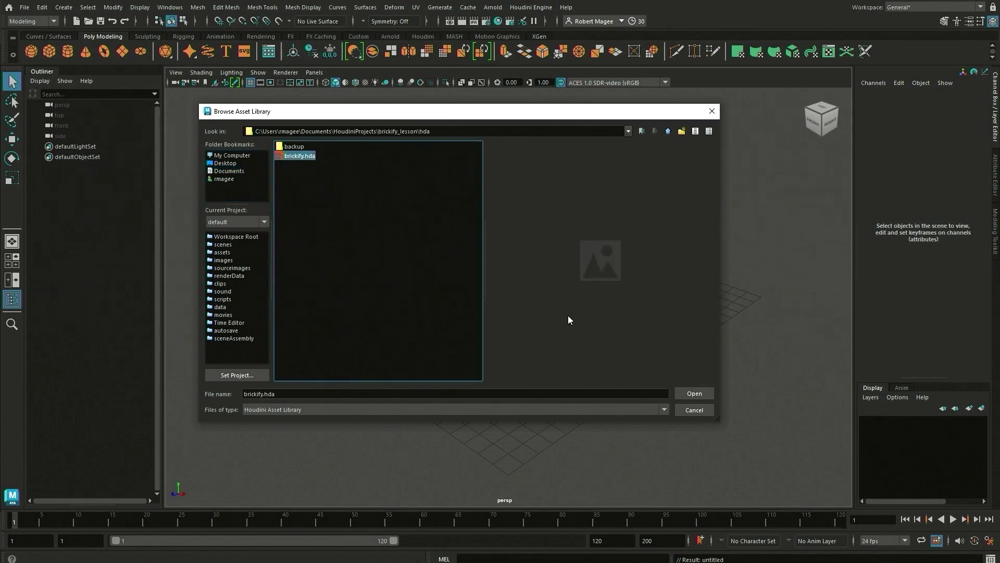
pyautogui.click(691, 392)
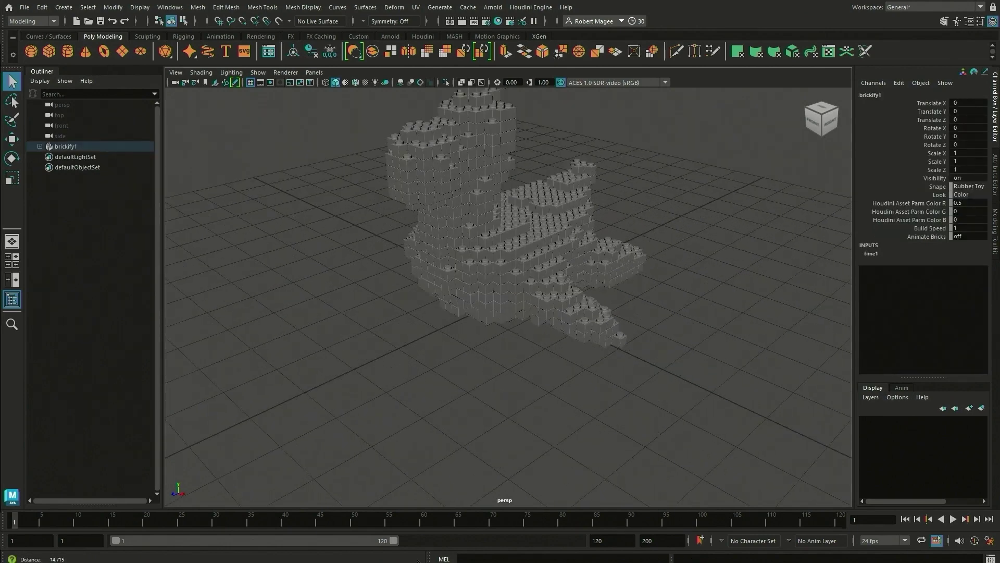
# - Frame the brick model and brighten the red Color in the brickify1 attributes
pyautogui.keyDown('alt'); pyautogui.moveTo(625, 271); pyautogui.dragTo(621, 348, button='middle'); pyautogui.keyUp('alt')
pyautogui.keyDown('alt'); pyautogui.moveTo(629, 332); pyautogui.dragTo(699, 311, button='right'); pyautogui.keyUp('alt')
pyautogui.moveTo(699, 311)
pyautogui.keyDown('alt'); pyautogui.mouseDown()
pyautogui.moveTo(607, 292)
pyautogui.moveTo(706, 306)
pyautogui.mouseUp(); pyautogui.keyUp('alt')
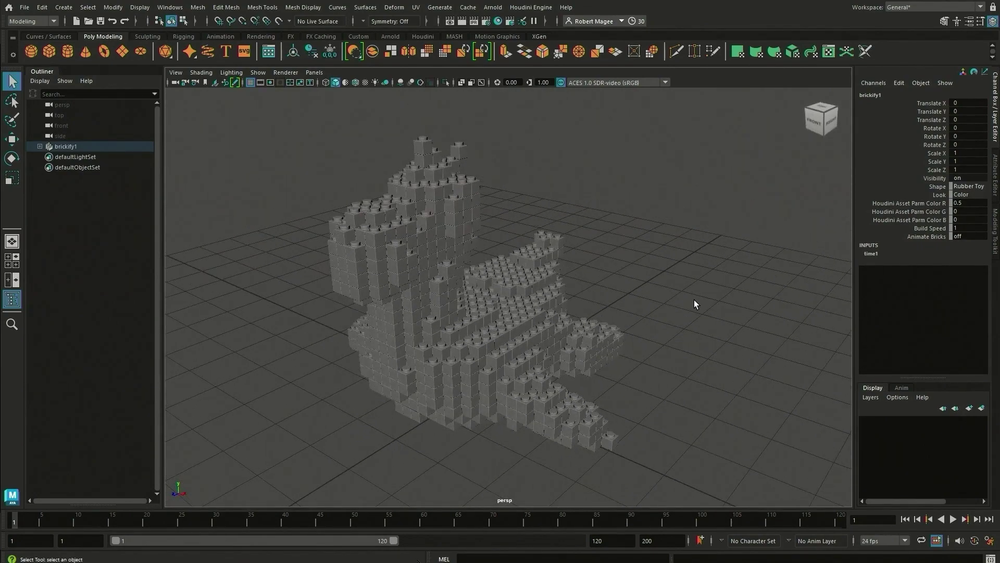
pyautogui.keyDown('alt'); pyautogui.moveTo(692, 299); pyautogui.dragTo(689, 300); pyautogui.keyUp('alt')
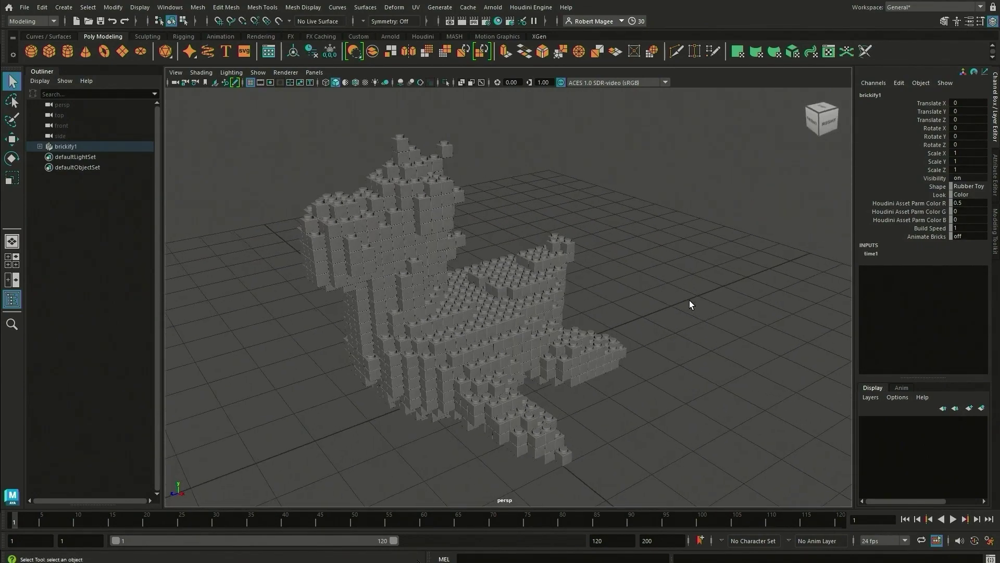
pyautogui.click(996, 174)
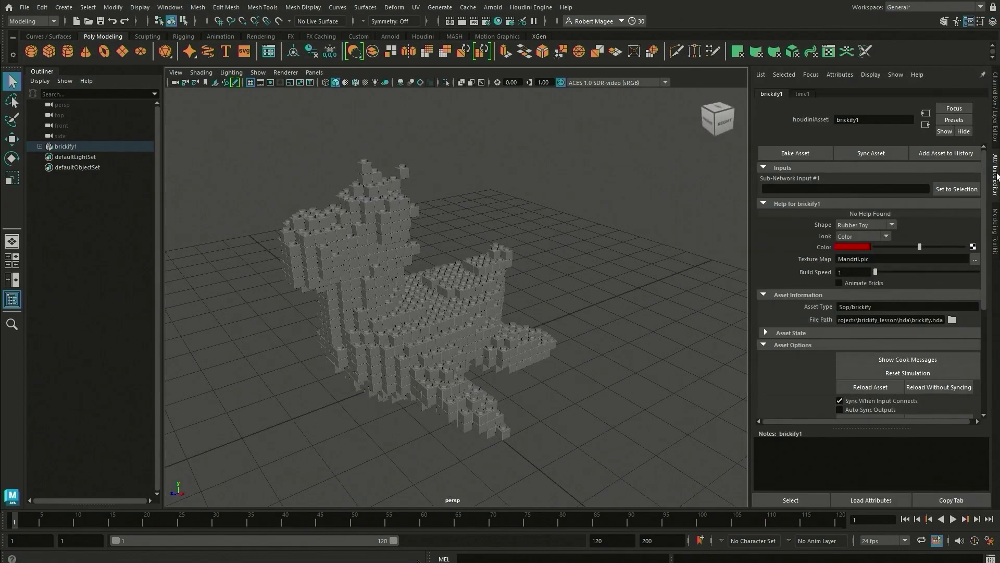
pyautogui.moveTo(918, 249)
pyautogui.mouseDown()
pyautogui.moveTo(887, 248)
pyautogui.moveTo(934, 250)
pyautogui.mouseUp()
# - Turn on Animate Bricks with a Build Speed of 20 and scrub the timeline to frame 120
pyautogui.click(839, 283)
pyautogui.moveTo(876, 272); pyautogui.dragTo(984, 268)
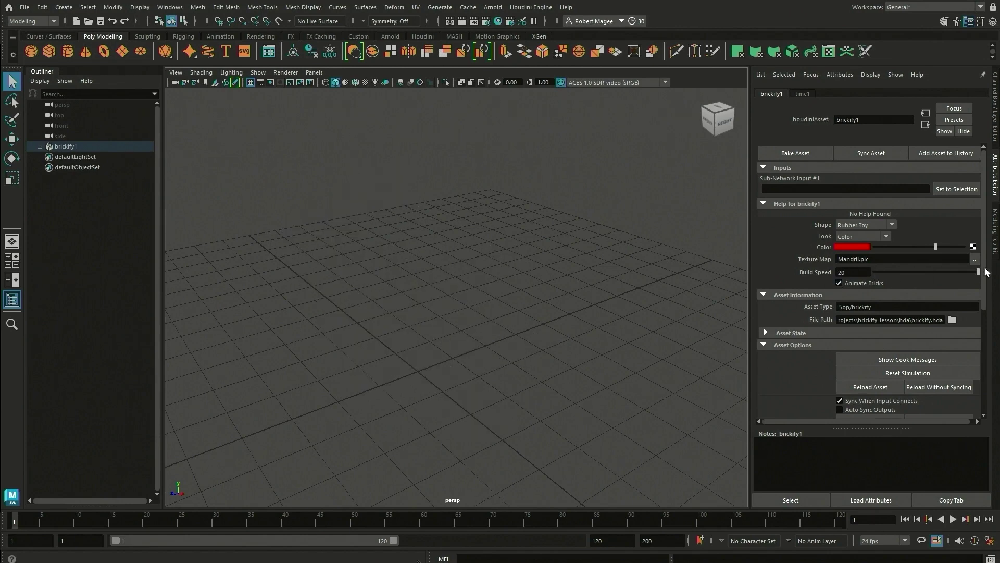
pyautogui.moveTo(32, 520); pyautogui.dragTo(858, 514)
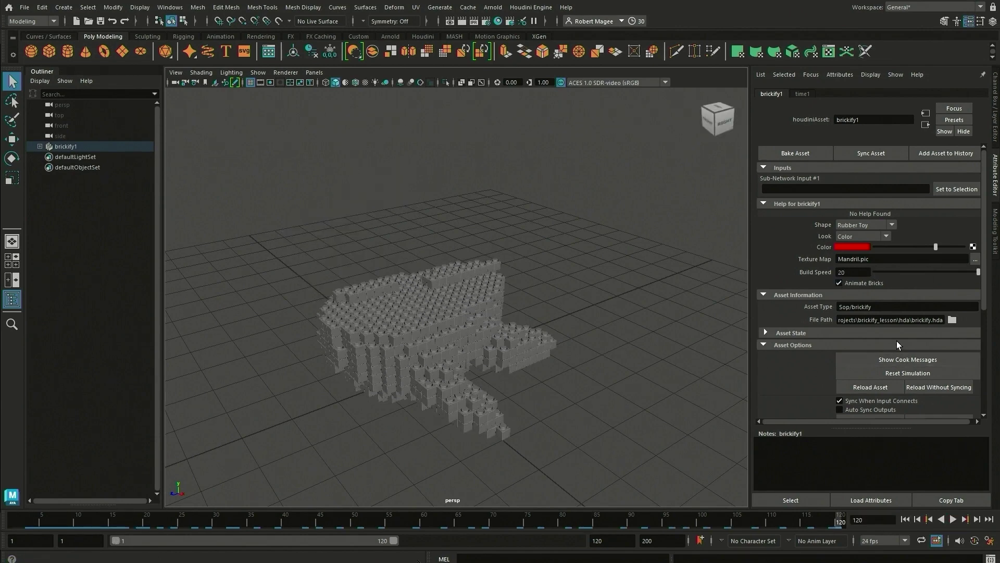
# - Set brickify1's Build Speed to 40 and play back the brick animation
pyautogui.doubleClick(853, 272)
pyautogui.write('40')
pyautogui.press('Return')
pyautogui.hotkey('alt', 'v')
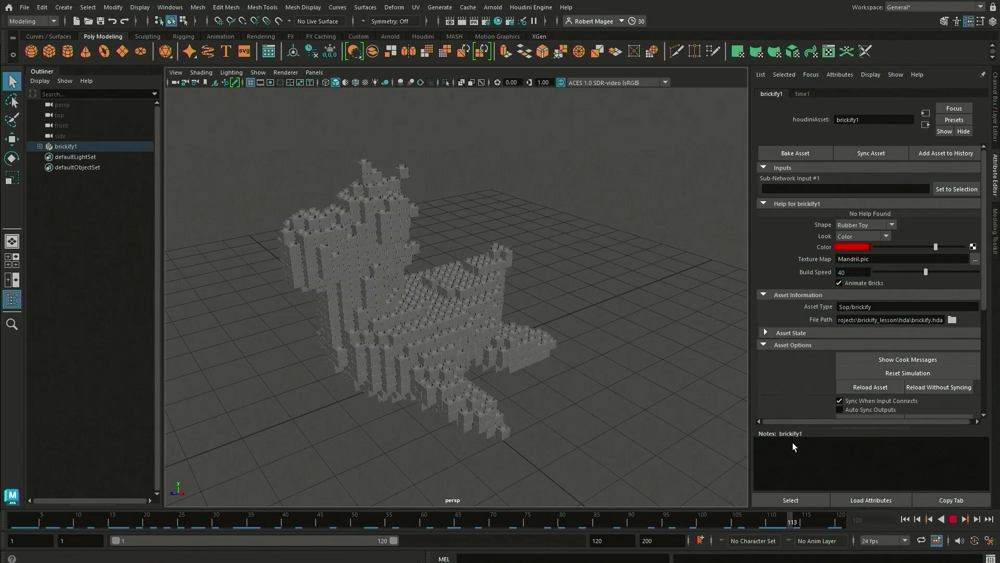
pyautogui.press('Escape')
# - Create a polygon torus and set brickify1's Shape to Custom Shape
pyautogui.click(700, 200)
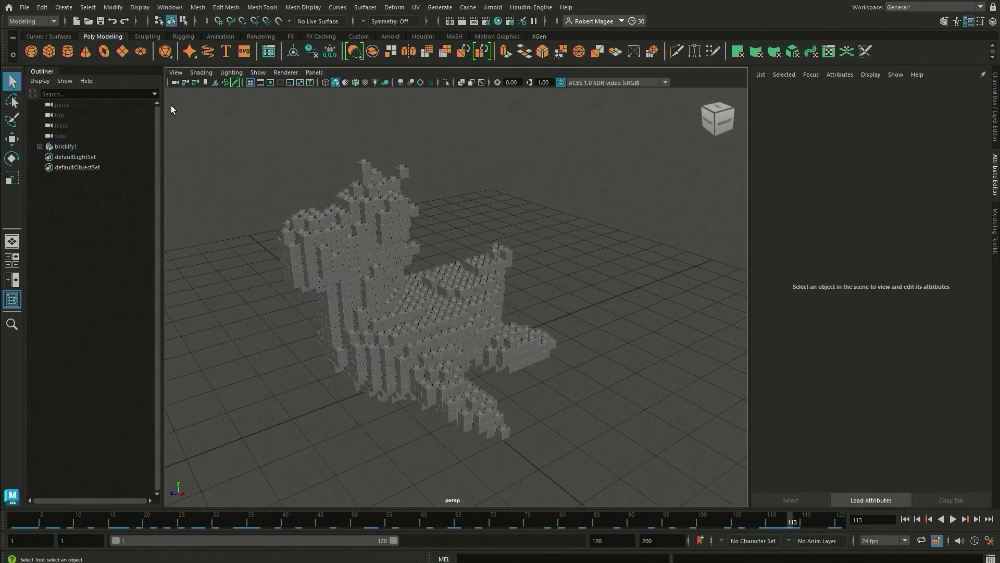
pyautogui.click(105, 48)
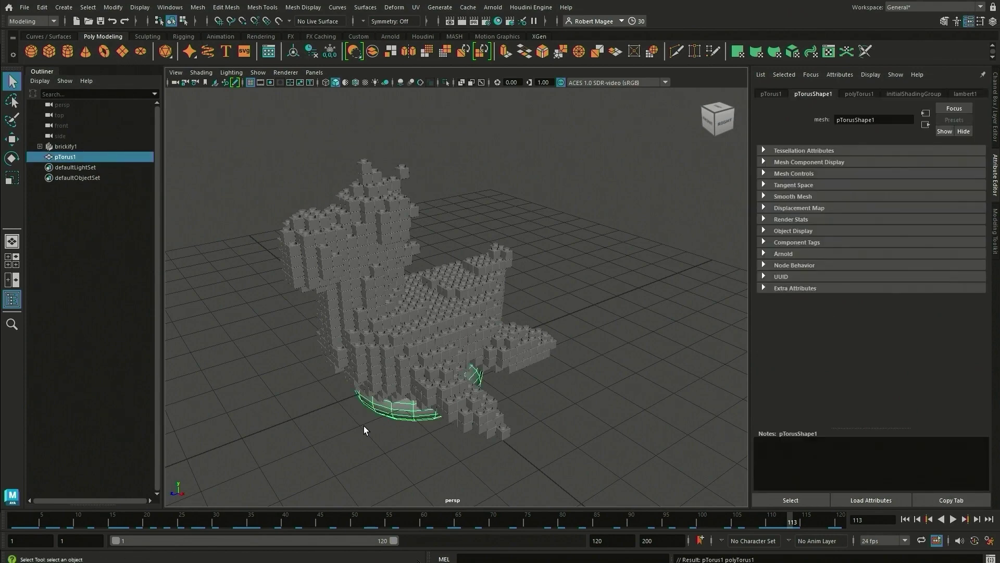
pyautogui.click(66, 147)
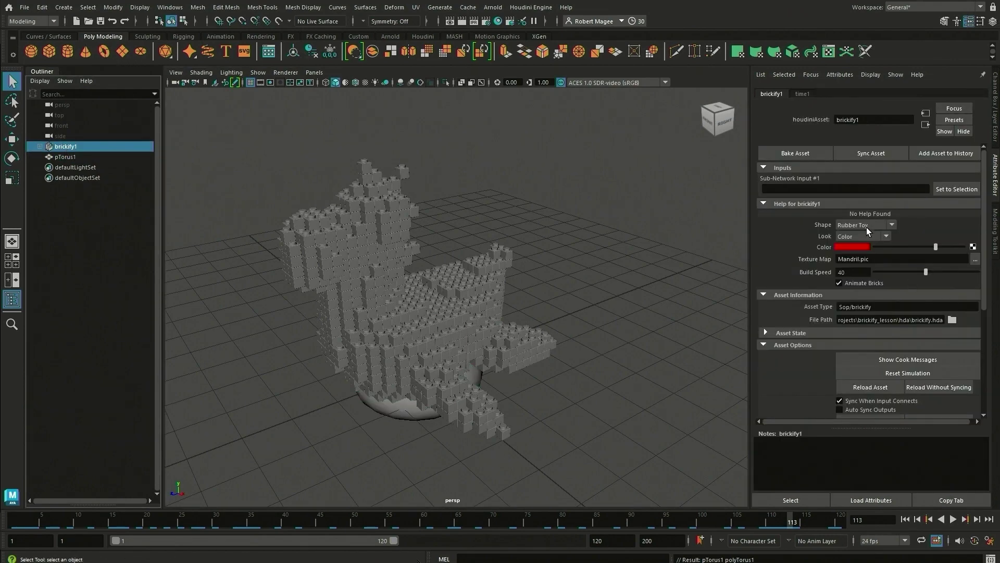
pyautogui.click(856, 246)
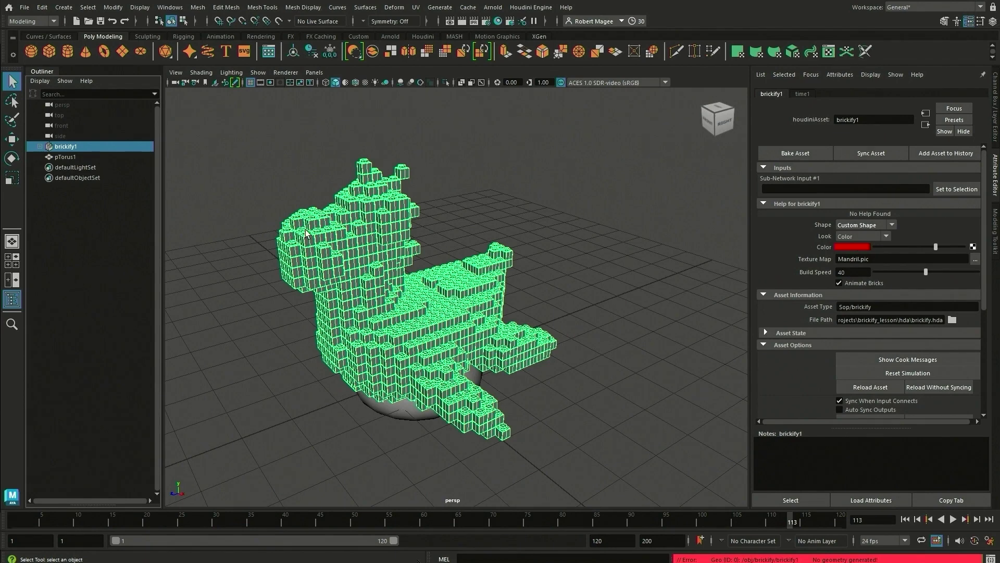
# - Assign the torus as brickify1's Sub-Network Input #1 and hide the original torus
pyautogui.click(64, 157)
pyautogui.keyDown('ctrl'); pyautogui.click(66, 146); pyautogui.keyUp('ctrl')
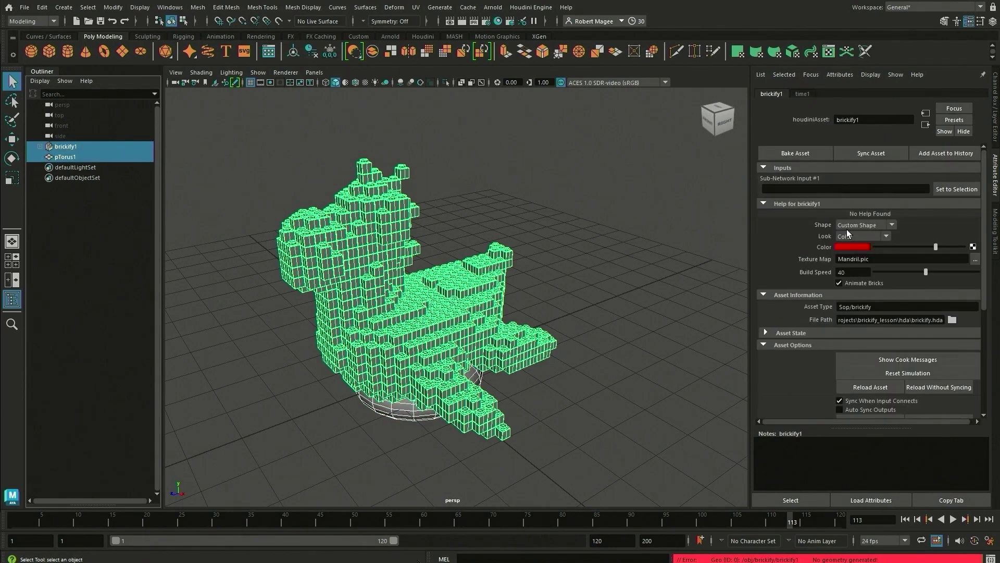
pyautogui.click(947, 189)
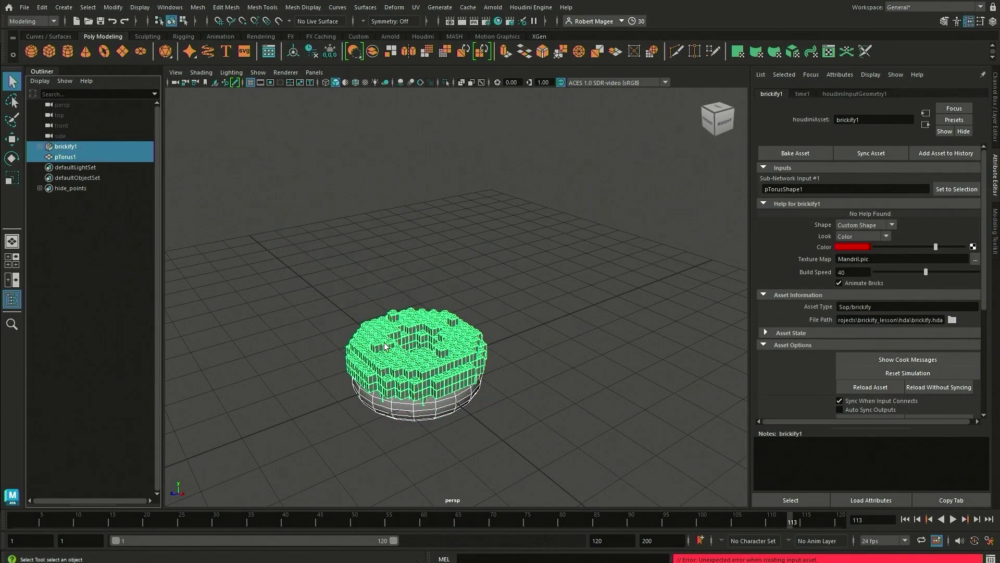
pyautogui.click(62, 157)
pyautogui.hotkey('ctrl', 'h')
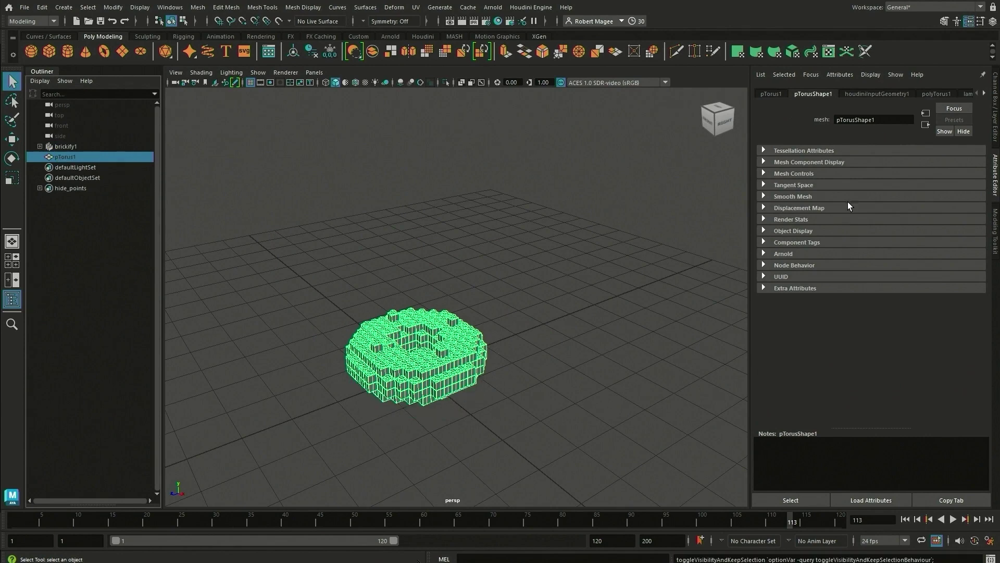
# - Set the hidden torus's Radius to 2 and Section Radius to 1, and deselect it
pyautogui.click(935, 95)
pyautogui.click(860, 163)
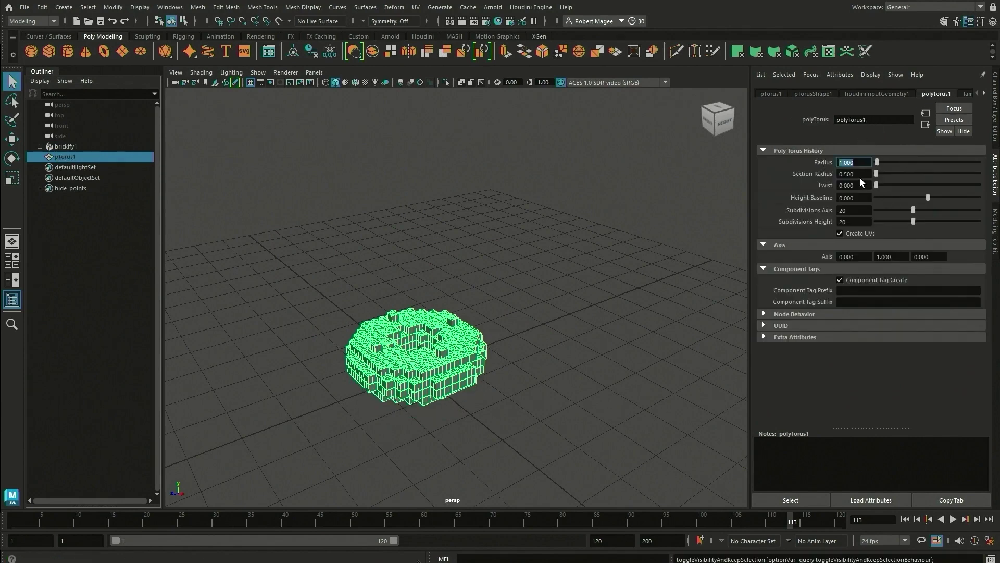
pyautogui.write('2')
pyautogui.press('Return')
pyautogui.click(859, 174)
pyautogui.write('1')
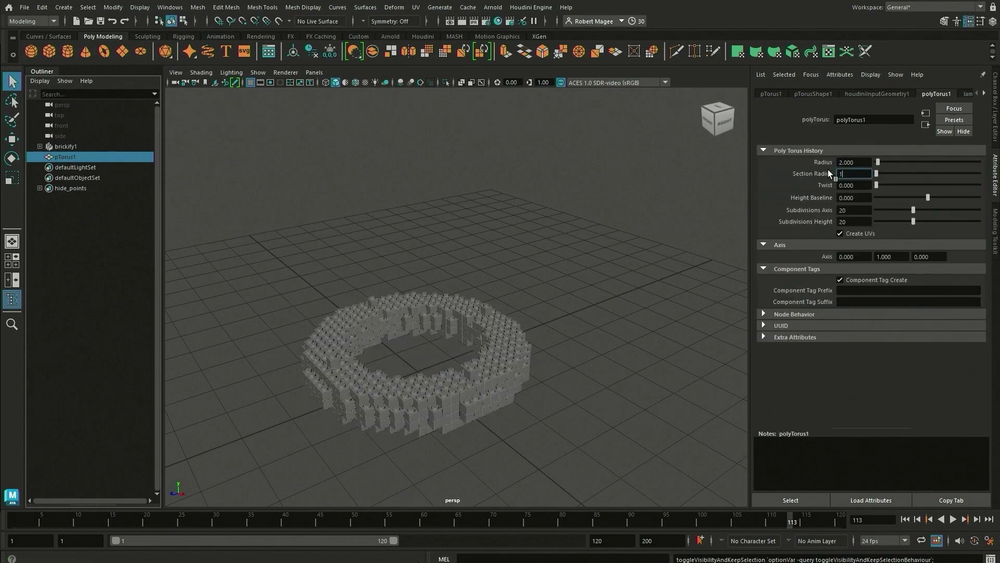
pyautogui.press('Return')
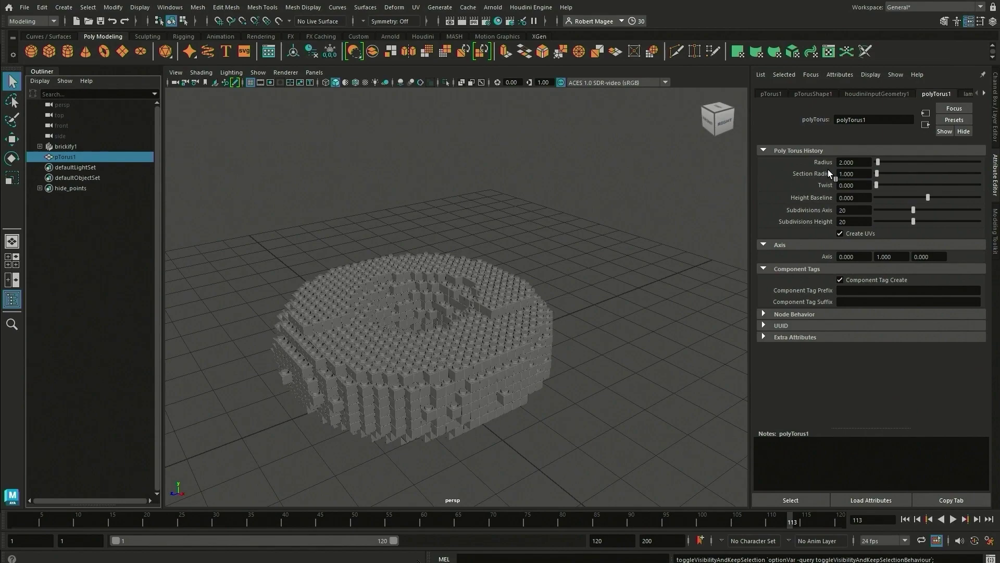
pyautogui.click(557, 241)
pyautogui.keyDown('alt'); pyautogui.moveTo(557, 242); pyautogui.dragTo(437, 292); pyautogui.keyUp('alt')
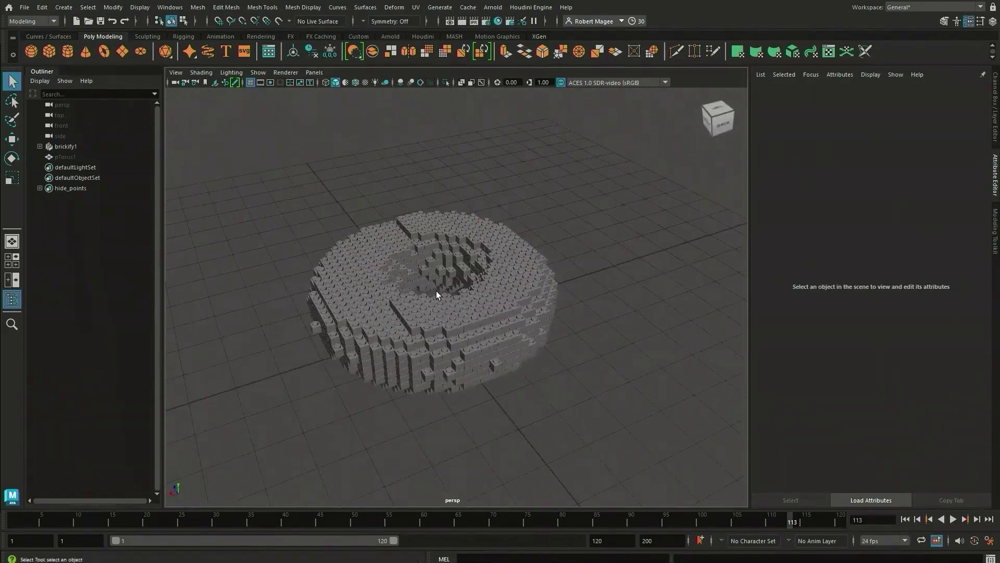
pyautogui.keyDown('alt'); pyautogui.moveTo(436, 292); pyautogui.dragTo(678, 209, button='right'); pyautogui.keyUp('alt')
pyautogui.keyDown('alt'); pyautogui.moveTo(652, 229); pyautogui.dragTo(688, 212, button='middle'); pyautogui.keyUp('alt')
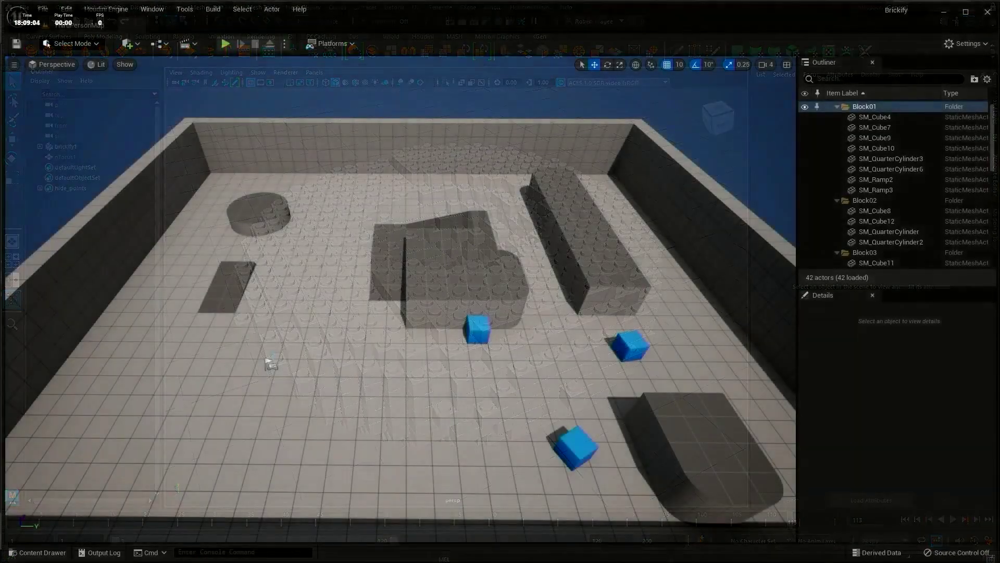
# - In Unreal Editor, import the brickify HDA from the hda folder and place an instance in the level near the player start
pyautogui.click(42, 552)
pyautogui.click(77, 367)
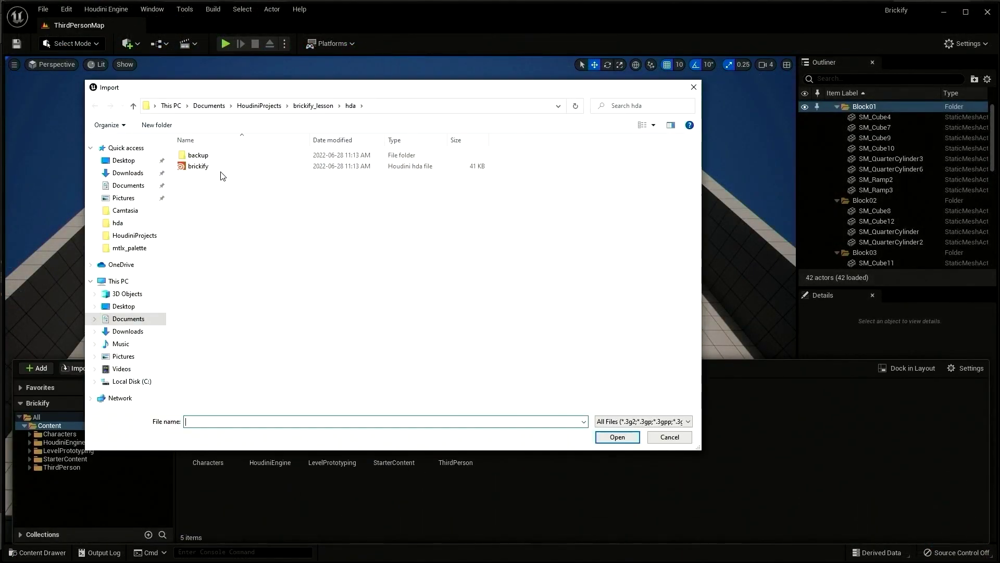
pyautogui.click(245, 167)
pyautogui.click(614, 435)
pyautogui.moveTo(516, 428); pyautogui.dragTo(239, 417)
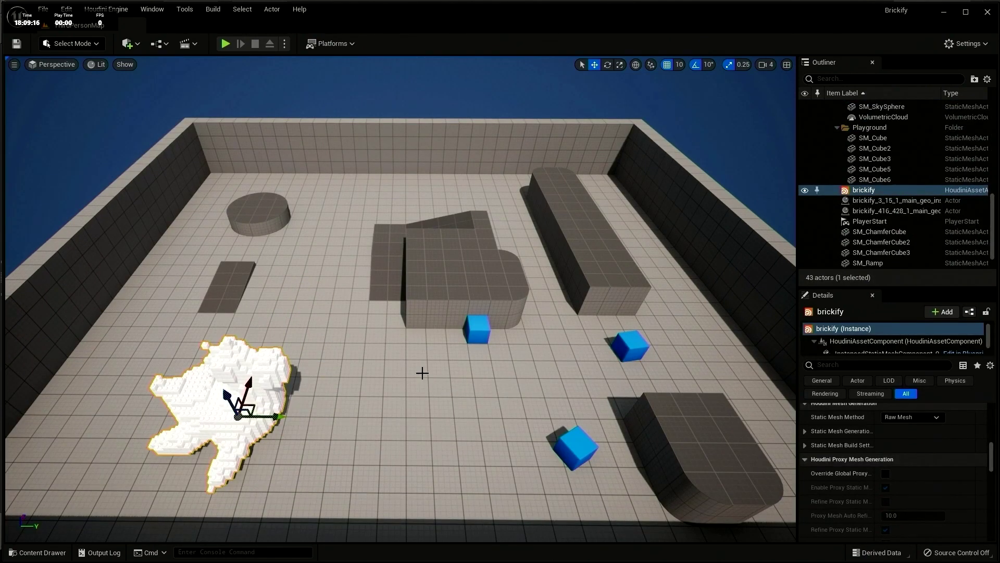
# - Move the brick toy clear of the player start and rotate it about its vertical axis
pyautogui.moveTo(423, 373); pyautogui.dragTo(301, 373, button='right')
pyautogui.press('w')
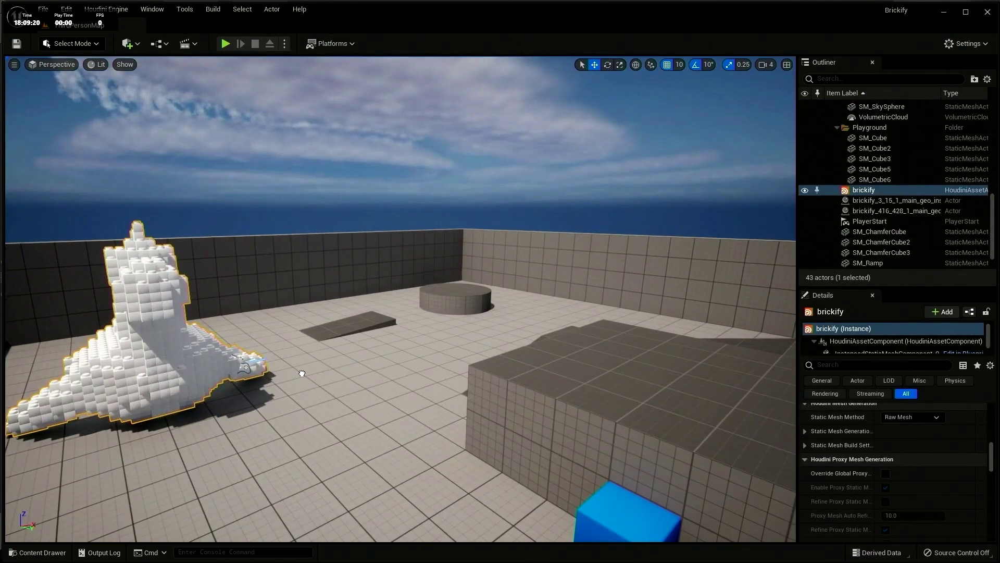
pyautogui.moveTo(282, 413); pyautogui.dragTo(240, 429, button='middle')
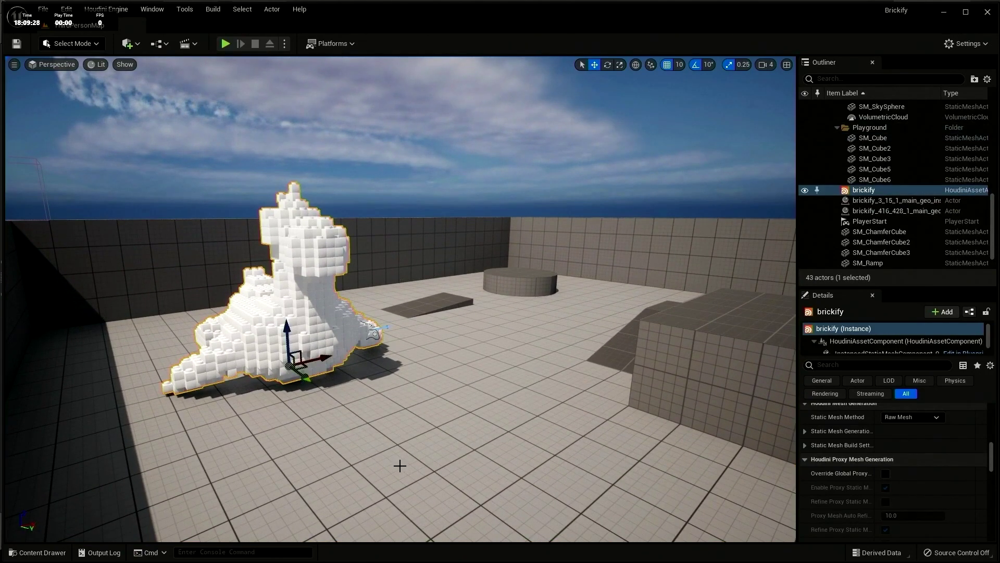
pyautogui.moveTo(304, 383); pyautogui.dragTo(241, 345)
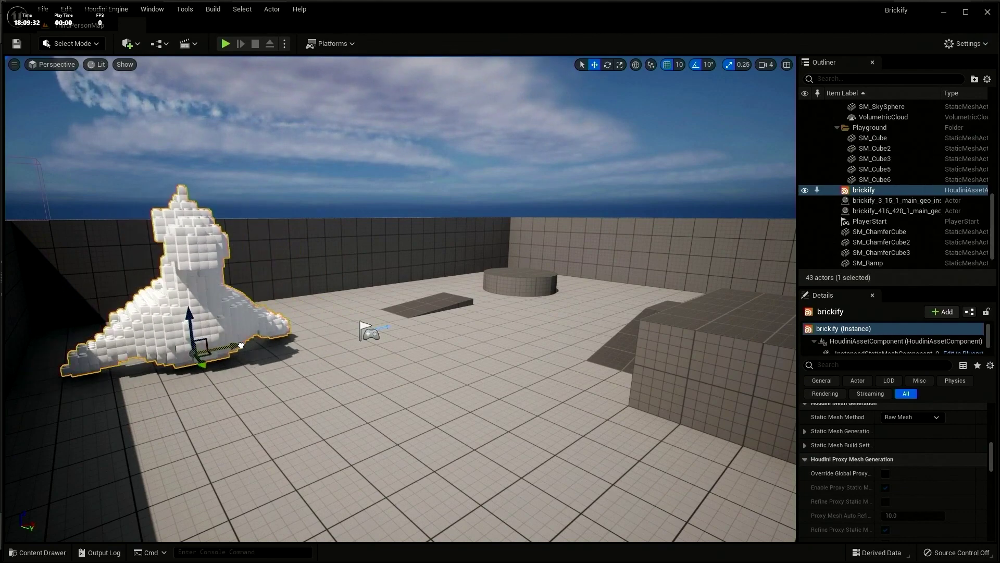
pyautogui.press('e')
pyautogui.moveTo(156, 333); pyautogui.dragTo(448, 417)
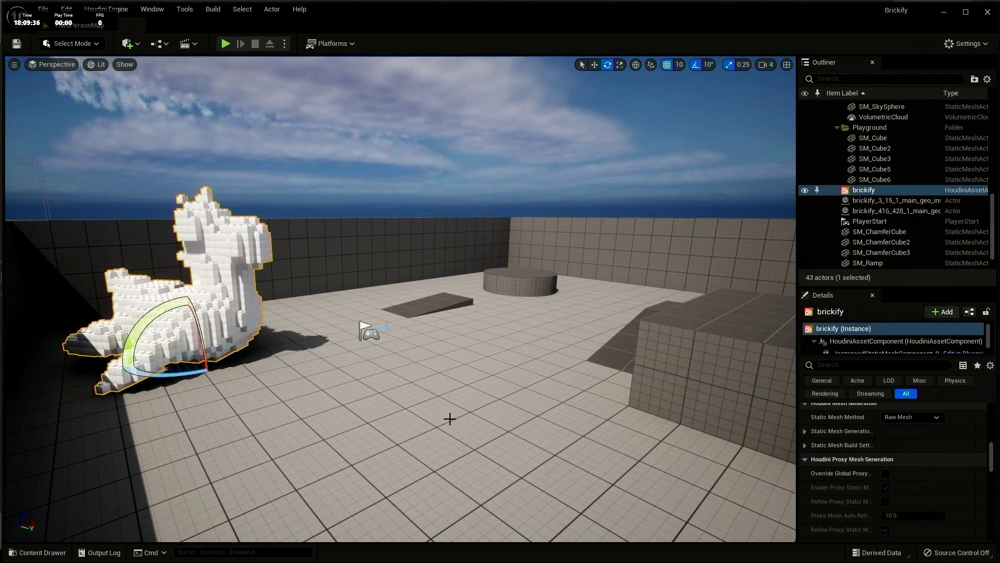
# - Place a second brickify instance on the floor between the player start and the Block01 blocks
pyautogui.click(39, 552)
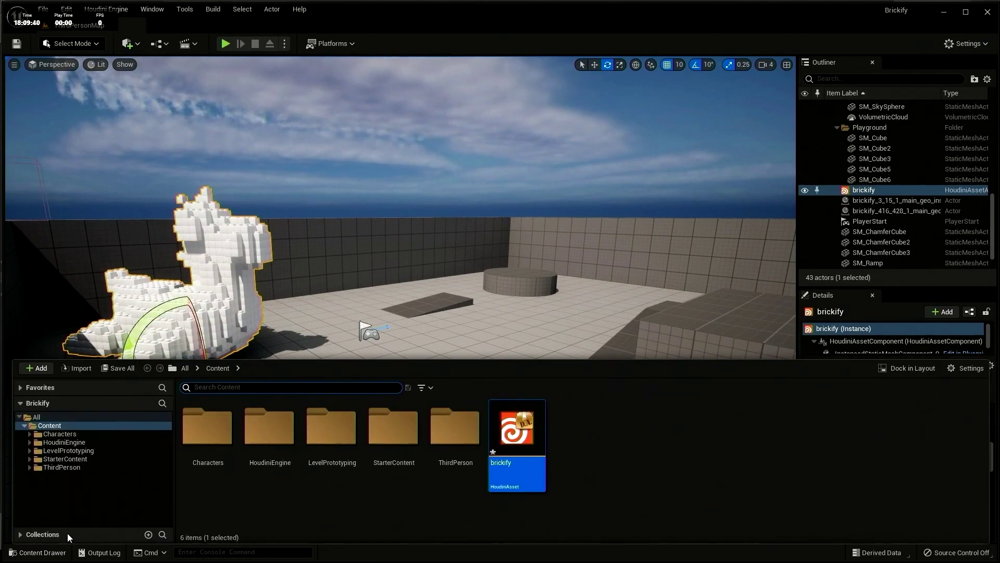
pyautogui.moveTo(515, 432); pyautogui.dragTo(498, 343)
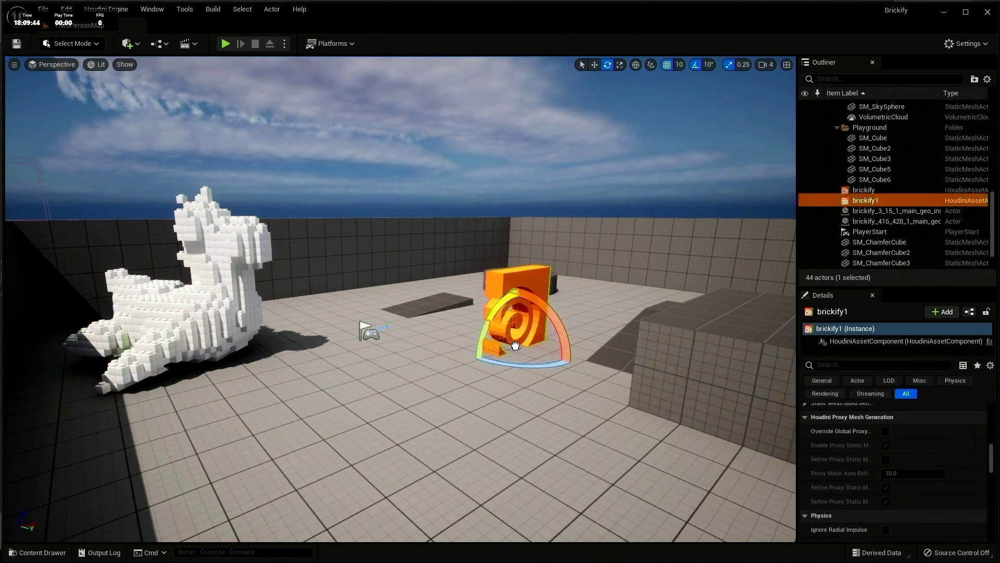
pyautogui.scroll(-8, 612, 382)
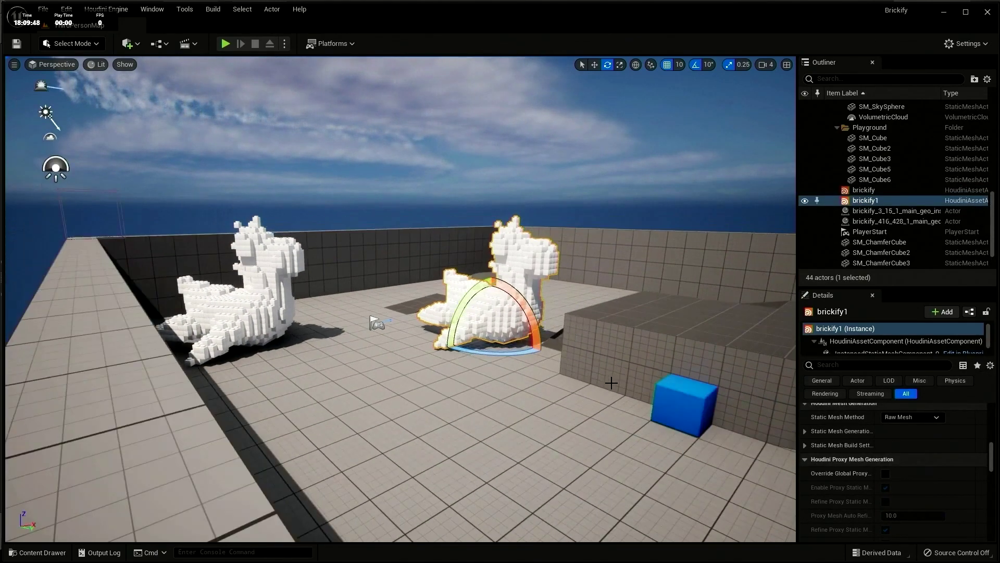
pyautogui.moveTo(646, 341)
pyautogui.mouseDown(button='middle')
pyautogui.moveTo(607, 350)
pyautogui.moveTo(657, 341)
pyautogui.mouseUp(button='middle')
pyautogui.keyDown('alt'); pyautogui.moveTo(517, 339); pyautogui.dragTo(549, 370); pyautogui.keyUp('alt')
# - Set brickify1's Shape to Custom Shape and its Sub-Network Input #1 type to World Outliner Input
pyautogui.scroll(3, 905, 449)
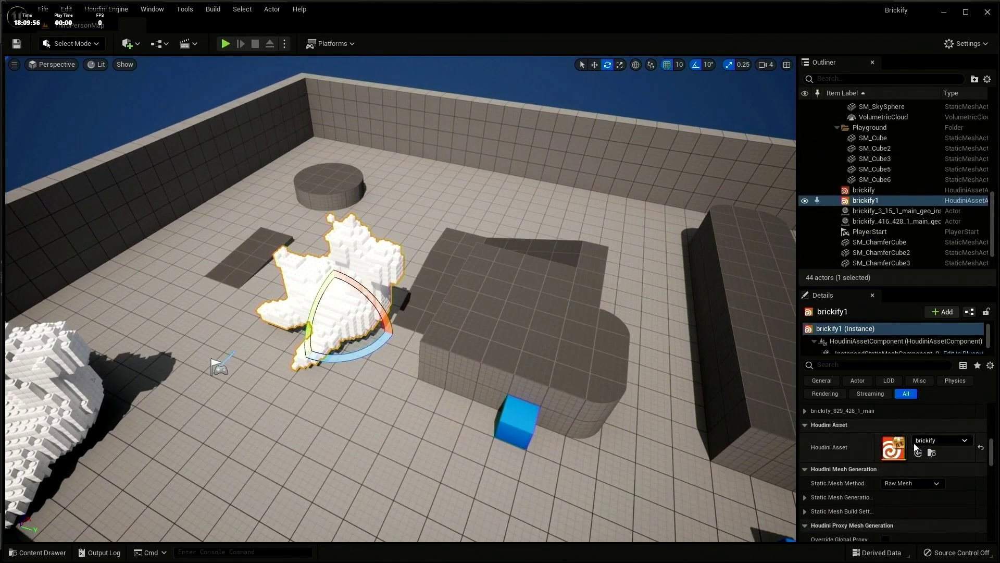
pyautogui.scroll(-10, 909, 506)
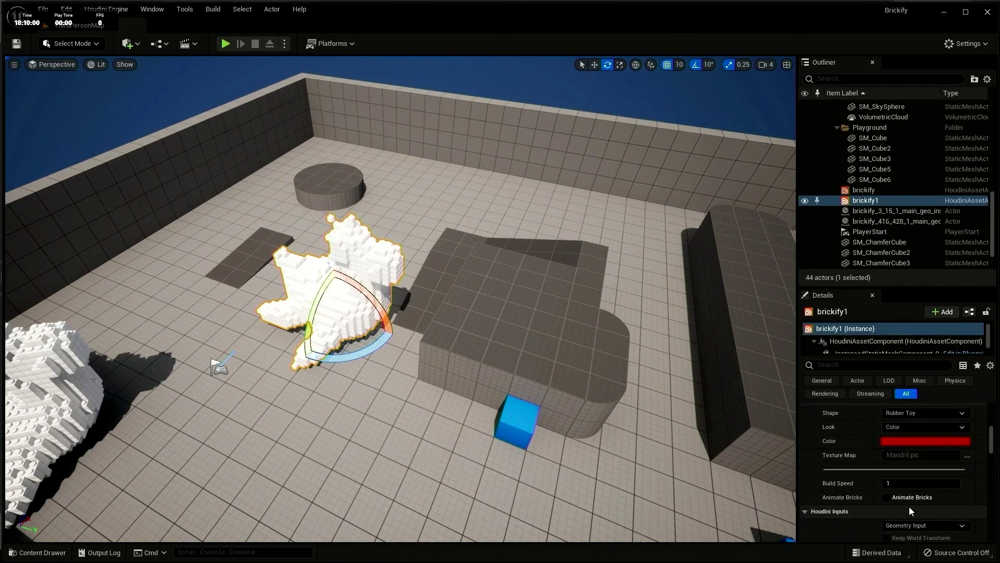
pyautogui.click(901, 483)
pyautogui.click(903, 501)
pyautogui.scroll(-5, 908, 492)
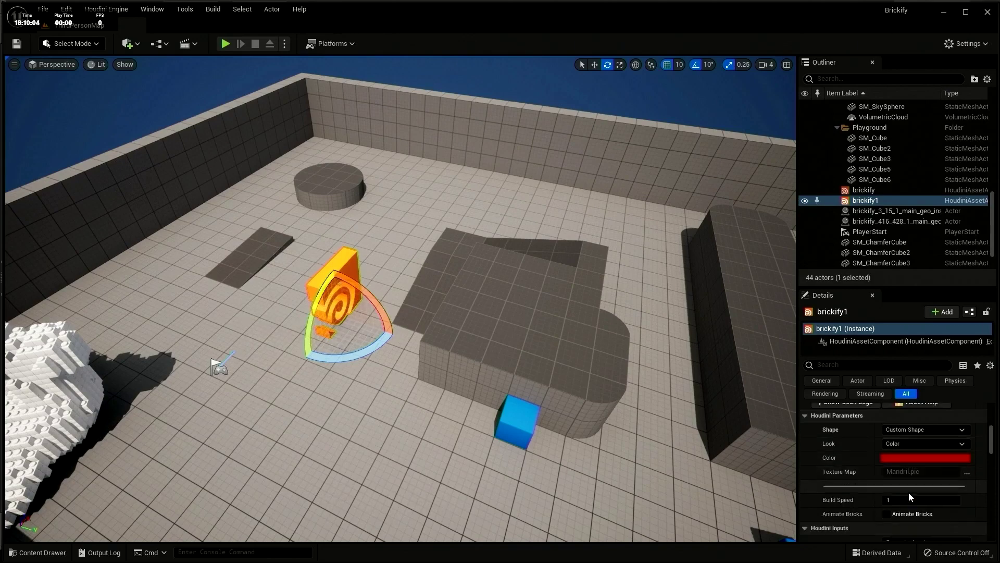
pyautogui.click(917, 475)
pyautogui.click(909, 521)
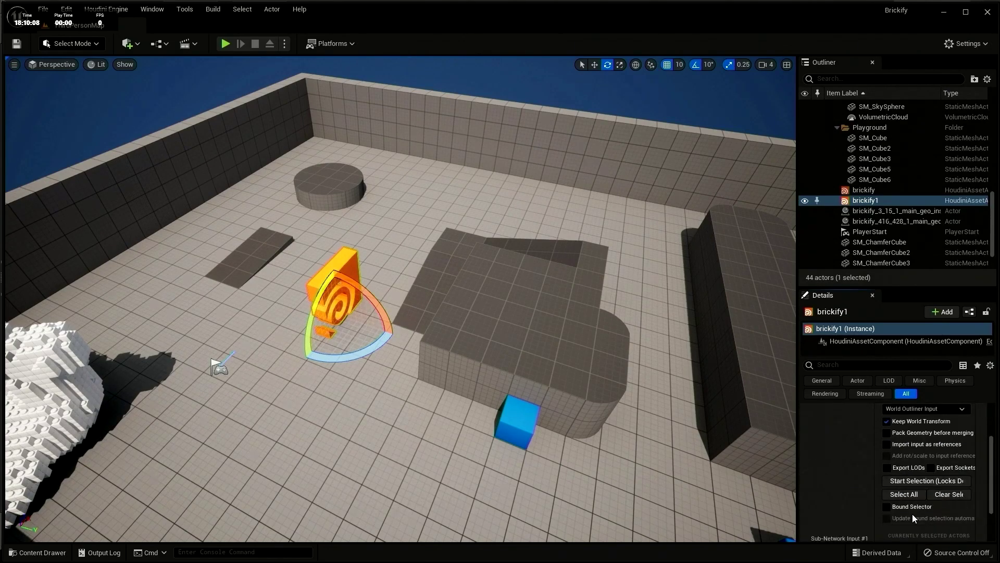
# - Assign the Block01 meshes from SM_Cube4 through SM_Ramp3 as the selected actors for brickify1's Sub-Network Input #1
pyautogui.click(910, 483)
pyautogui.scroll(10, 932, 183)
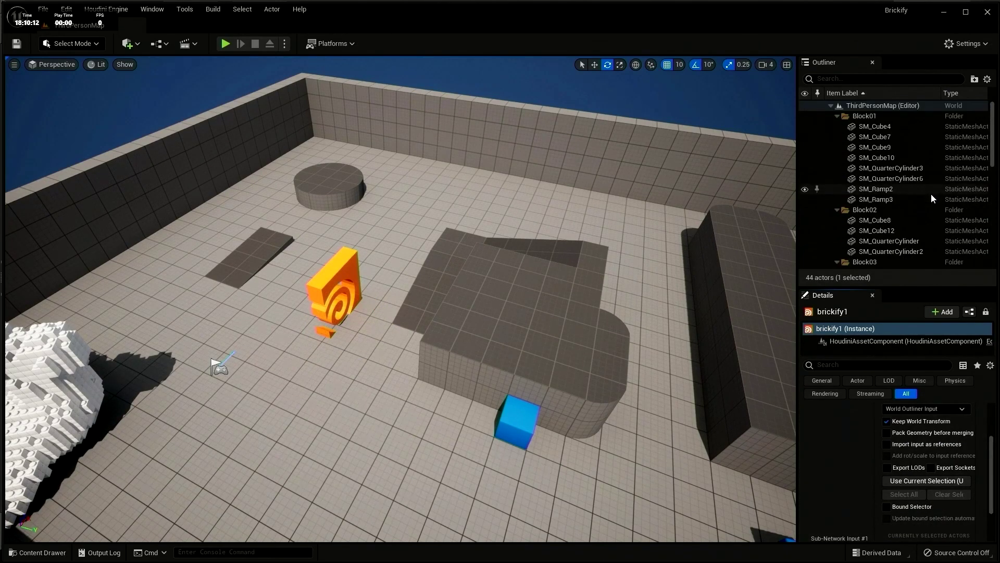
pyautogui.click(875, 127)
pyautogui.keyDown('shift'); pyautogui.click(876, 199); pyautogui.keyUp('shift')
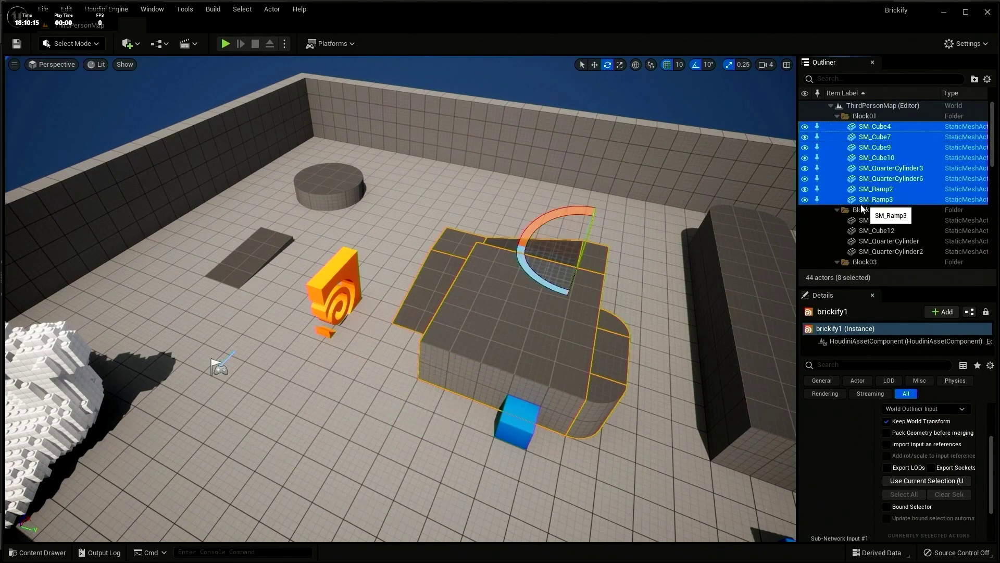
pyautogui.click(927, 479)
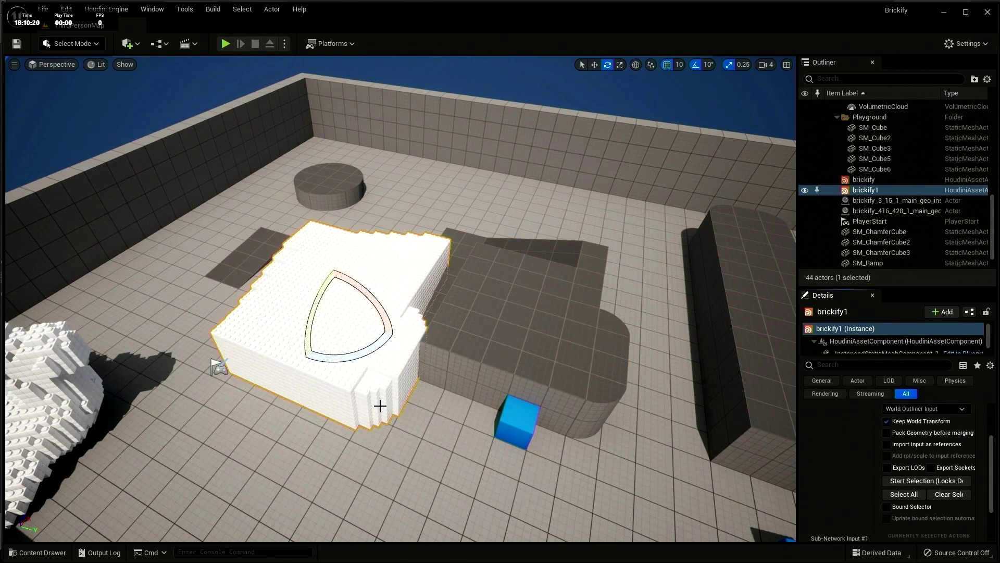
# - Move the bricked block shape over the original Block01 meshes so that the two line up
pyautogui.press('w')
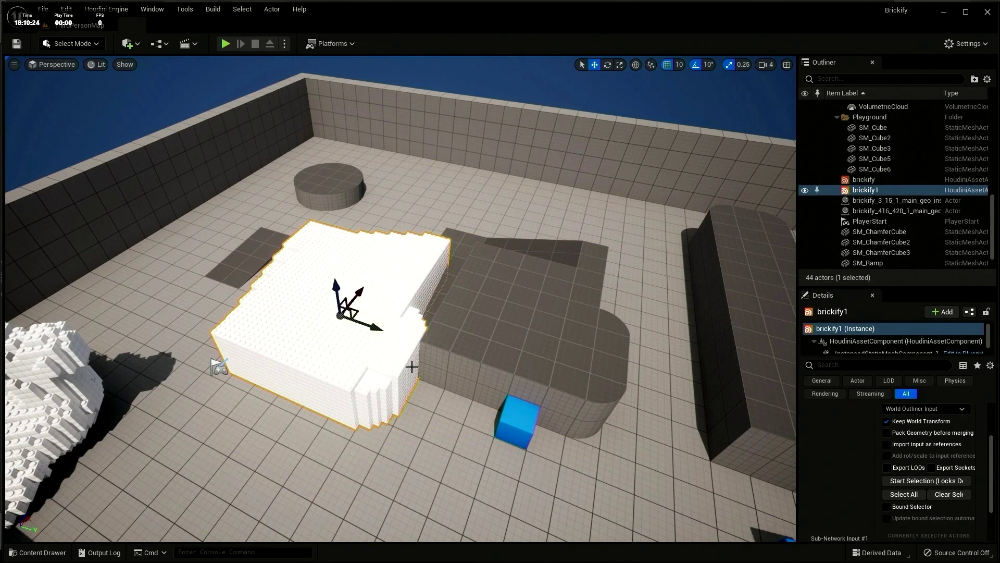
pyautogui.moveTo(411, 365); pyautogui.dragTo(521, 339)
pyautogui.moveTo(511, 386); pyautogui.dragTo(553, 352)
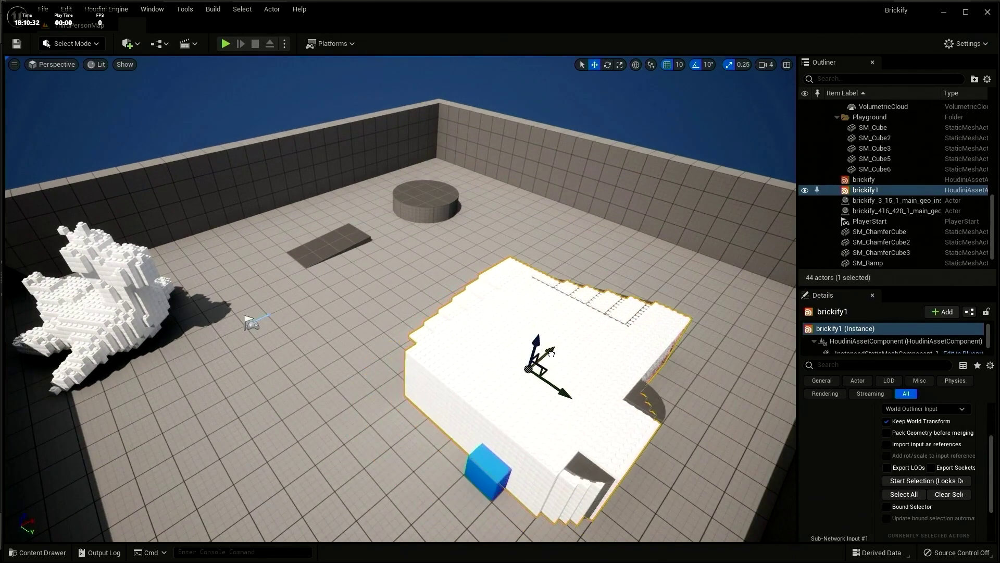
# - Hide the original Block01 meshes from SM_Cube4 through SM_Ramp3 by disabling Visible and enabling Actor Hidden In Game
pyautogui.scroll(5, 880, 229)
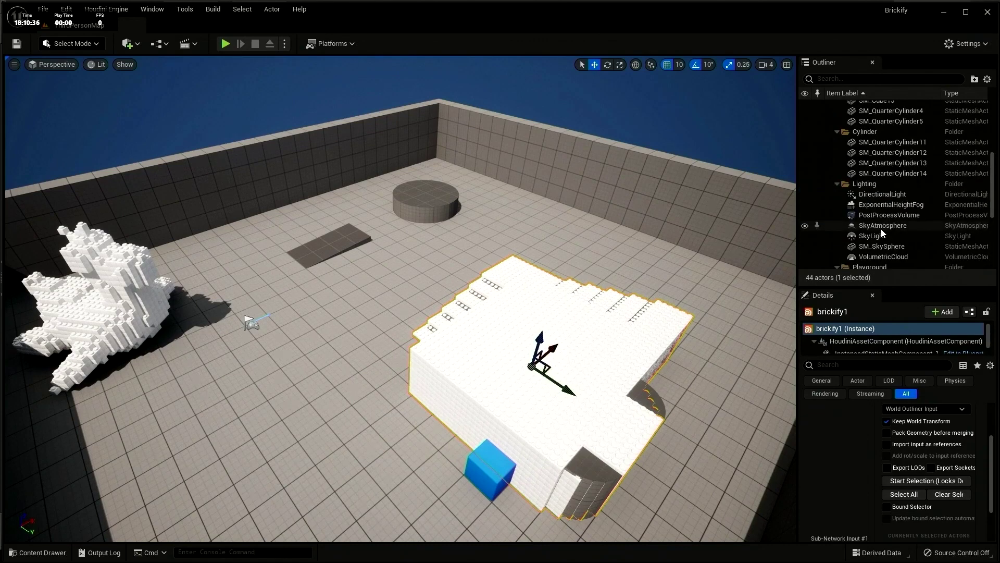
pyautogui.click(875, 126)
pyautogui.keyDown('shift'); pyautogui.click(877, 199); pyautogui.keyUp('shift')
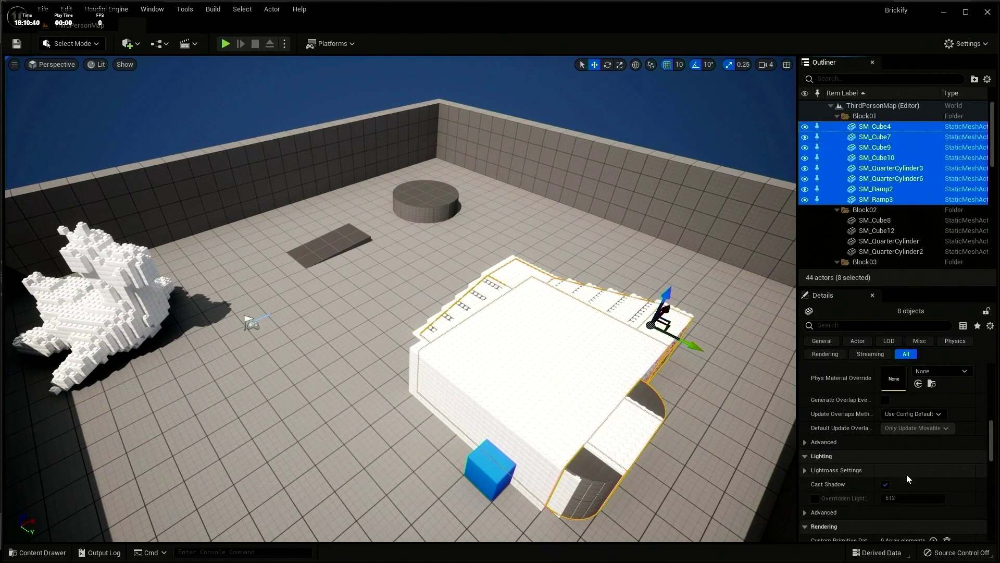
pyautogui.scroll(4, 906, 474)
pyautogui.scroll(-6, 906, 474)
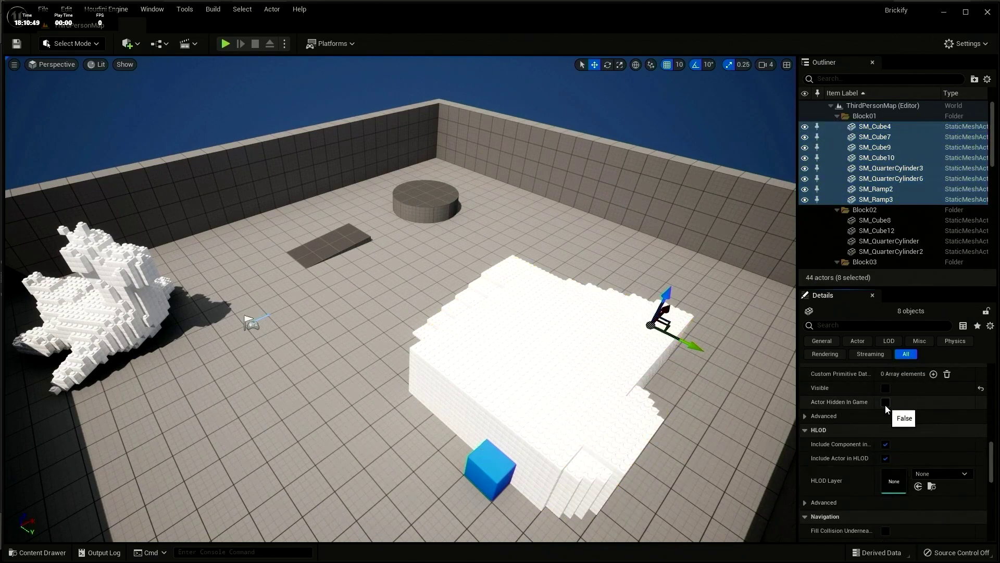
pyautogui.click(886, 403)
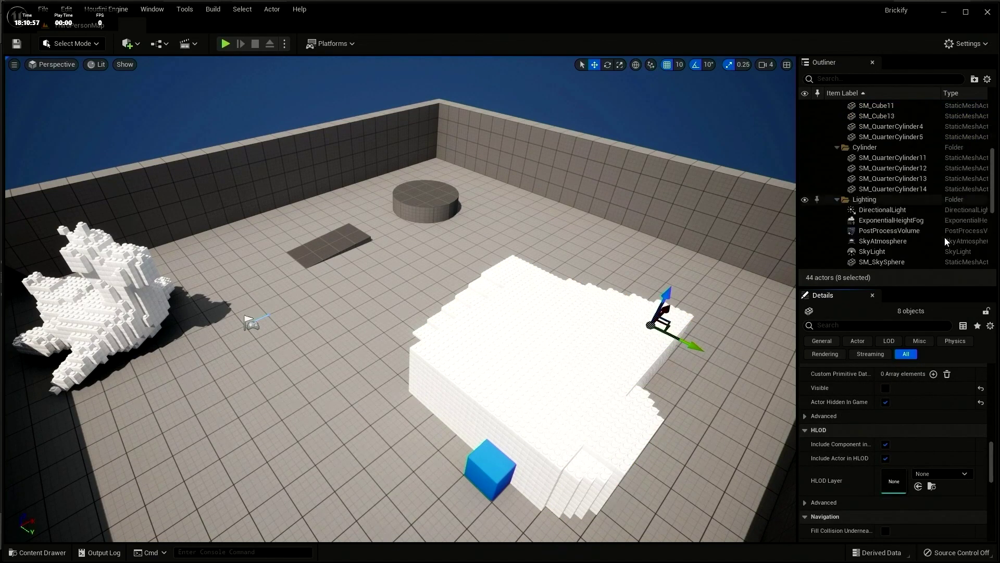
# - Play the level and run the character up the brick stairs, across the bricked blocks and over to the brick toy
pyautogui.scroll(-3, 944, 237)
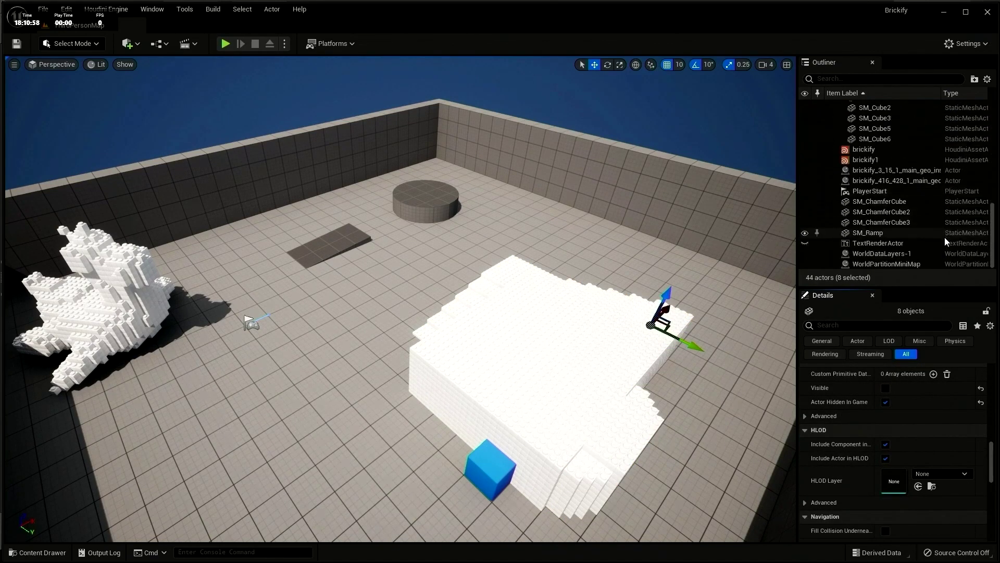
pyautogui.click(226, 44)
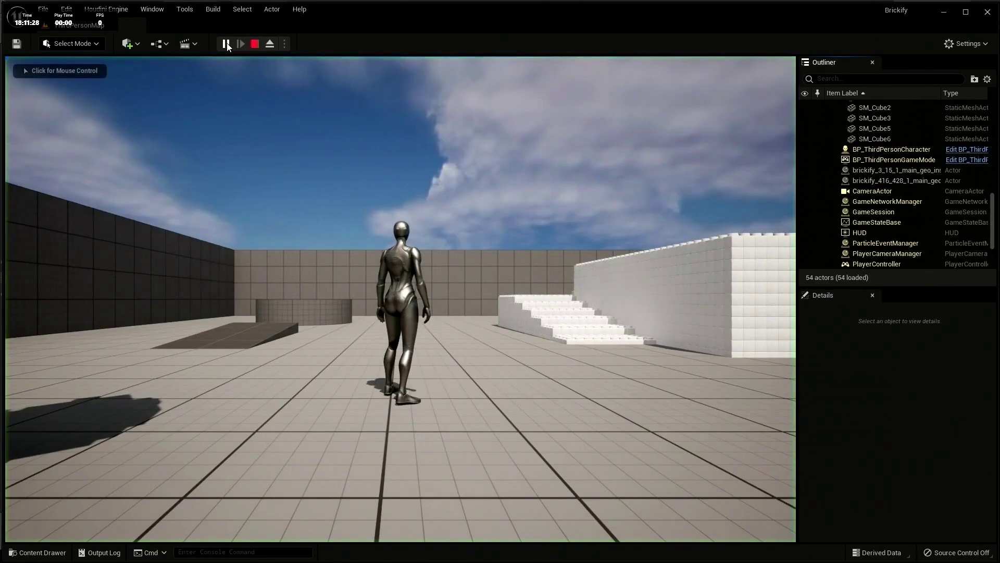
pyautogui.click(642, 365)
pyautogui.press('w')
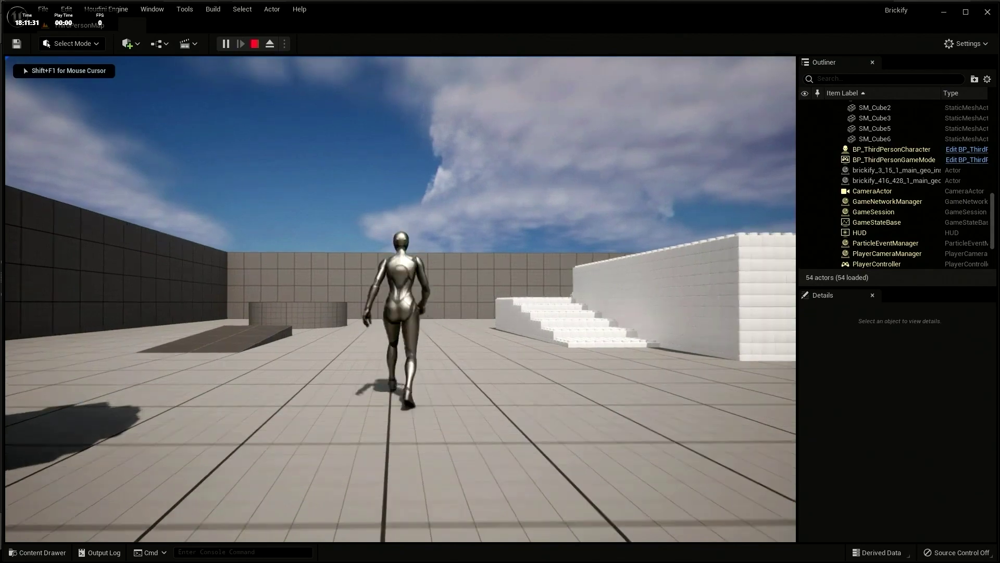
pyautogui.press('w')
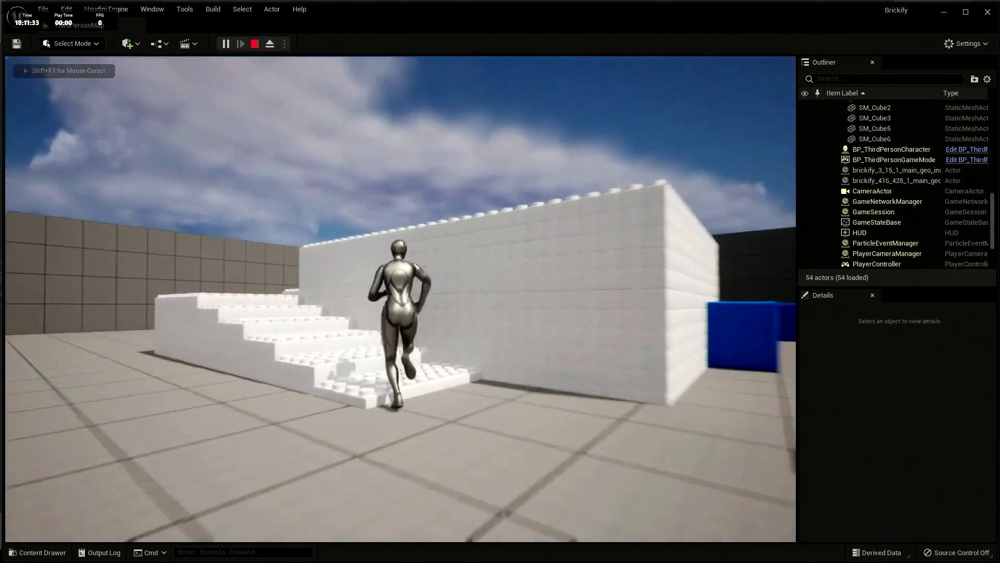
pyautogui.press('w')
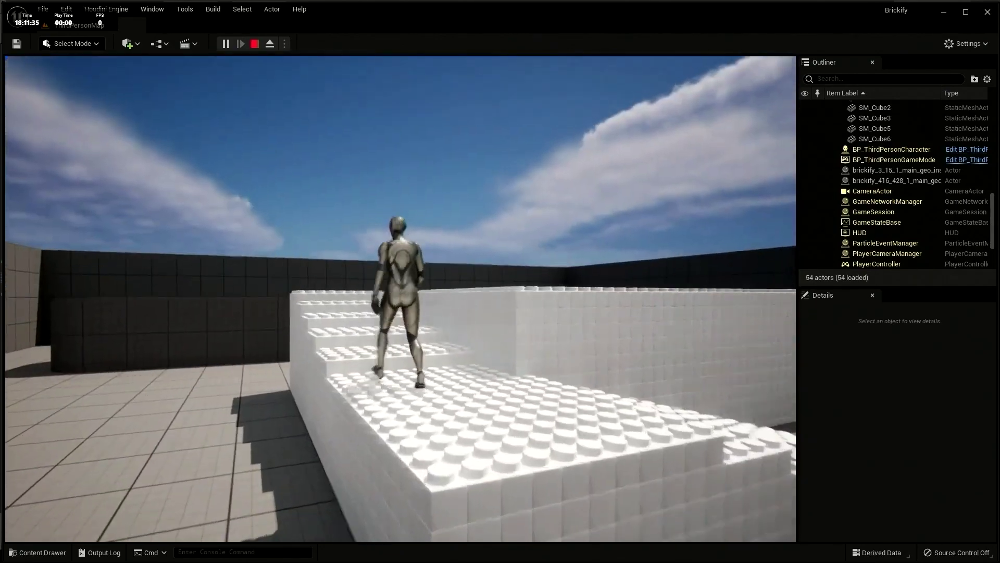
pyautogui.press('w')
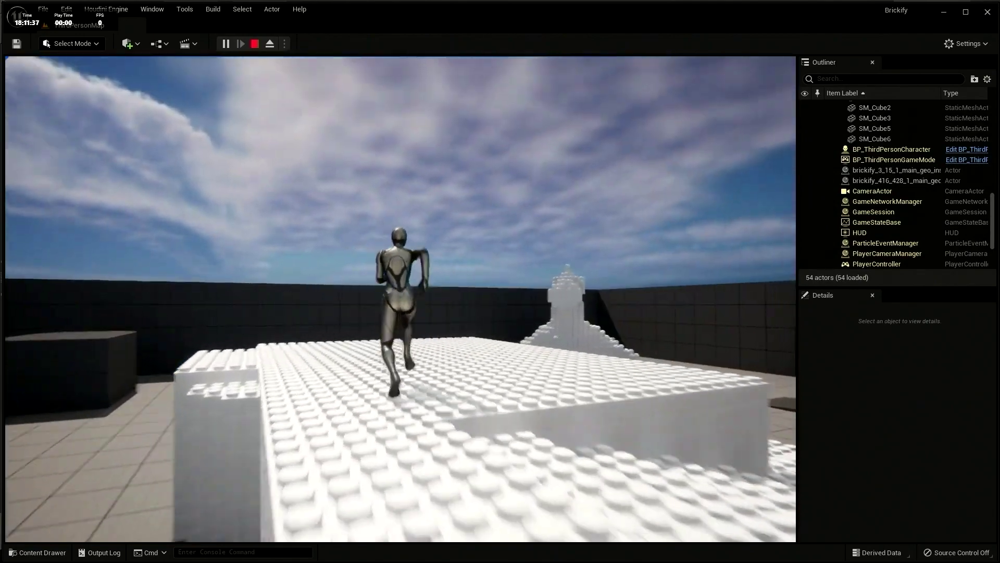
pyautogui.press('w')
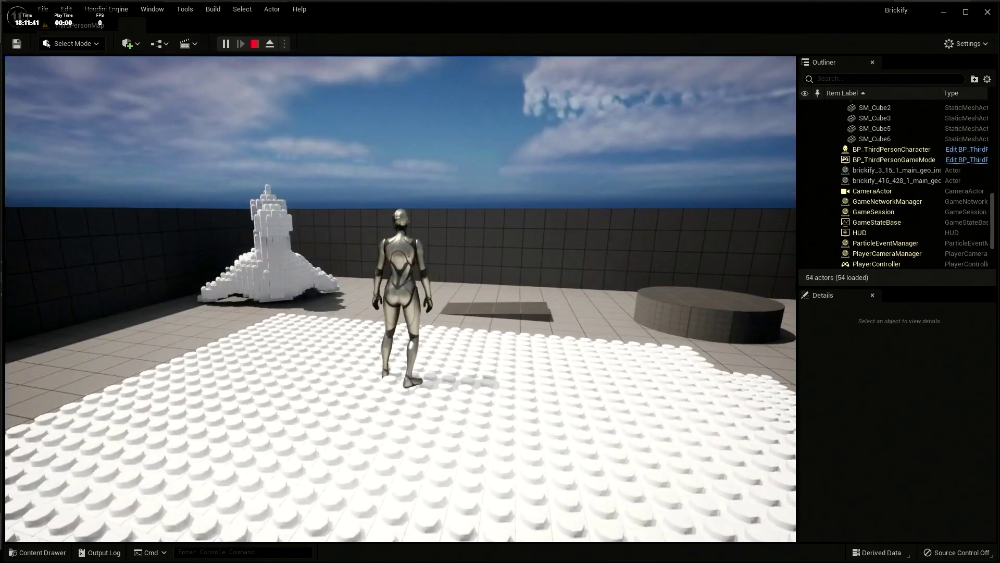
pyautogui.press('w')
pyautogui.press('w')
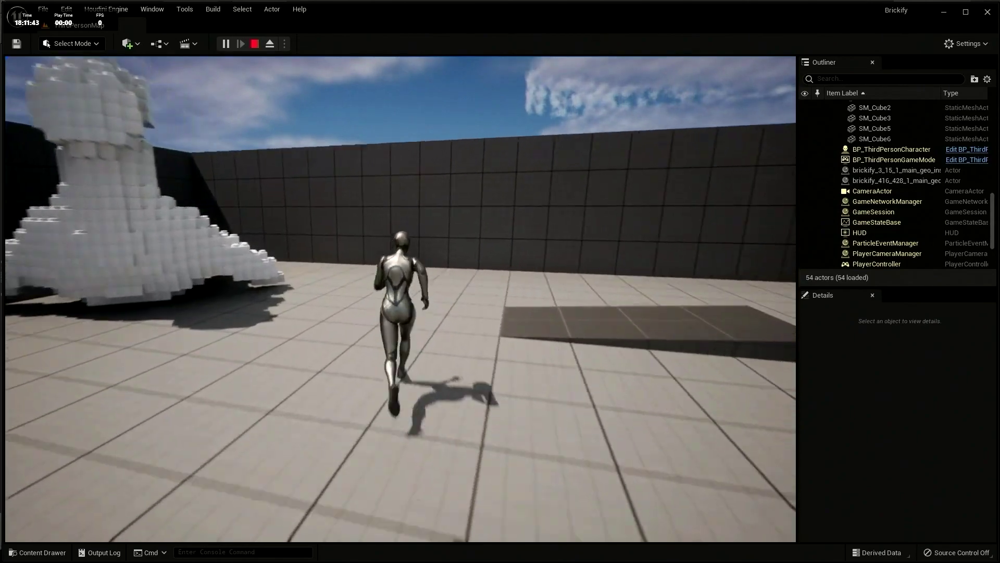
pyautogui.press('w')
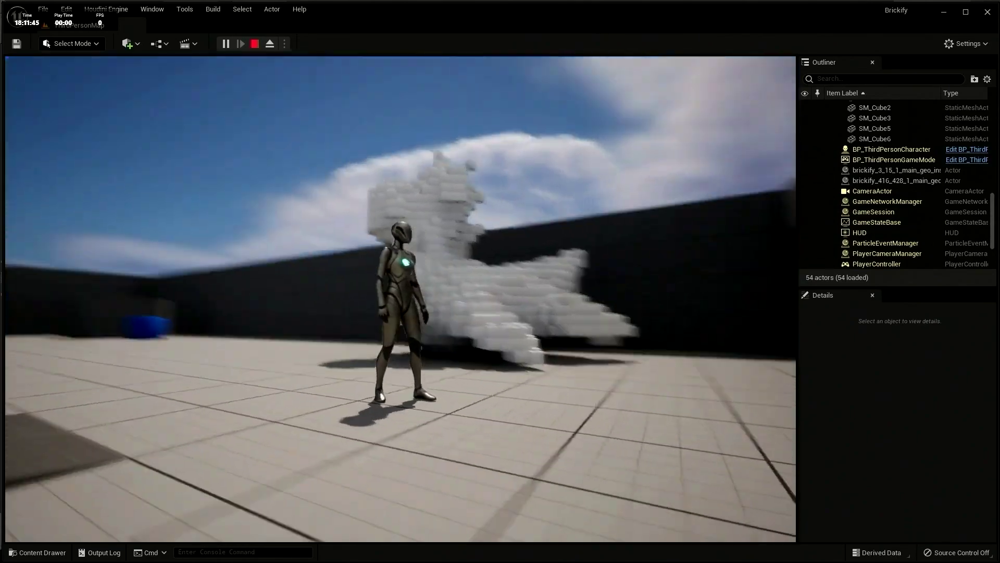